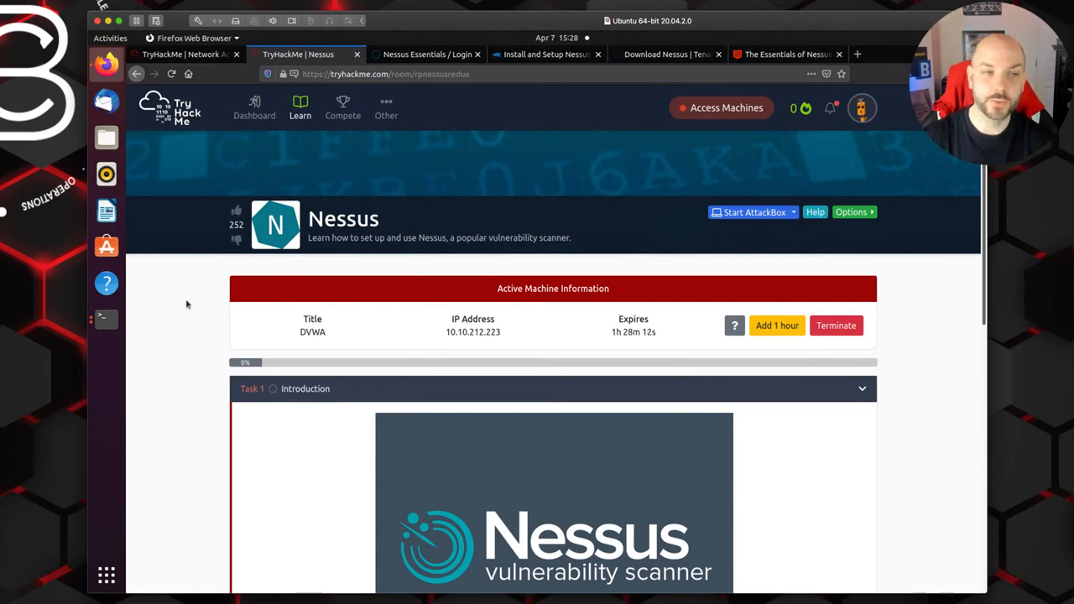
Read the Task 1 Introduction in the Nessus room and mark its description question as completed
{"action": "scroll", "coordinate": [621, 456], "scroll_direction": "down", "scroll_amount": 3}
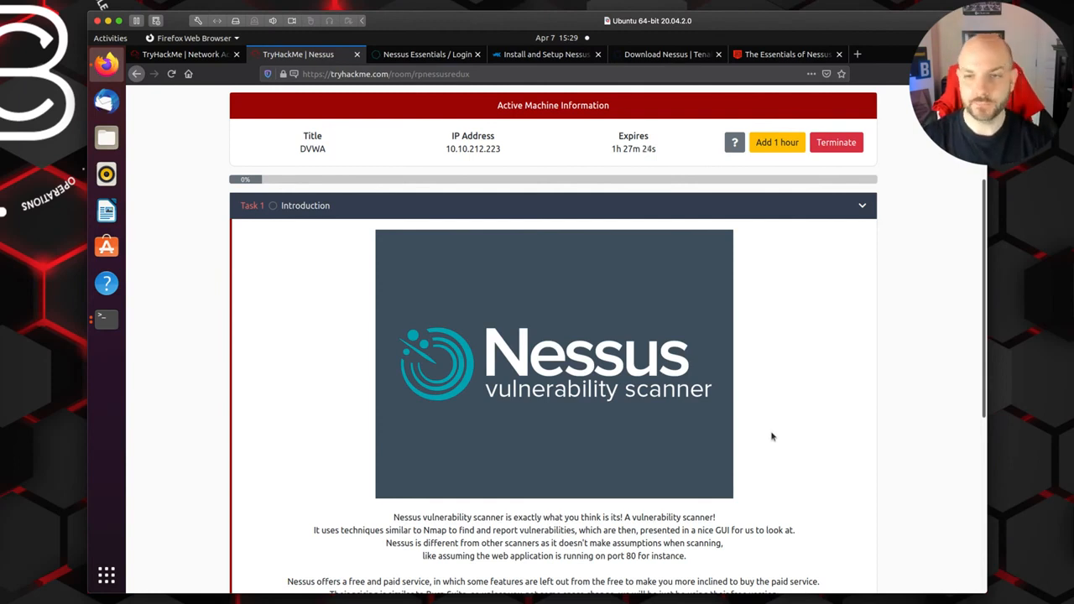
{"action": "scroll", "coordinate": [769, 440], "scroll_direction": "down", "scroll_amount": 5}
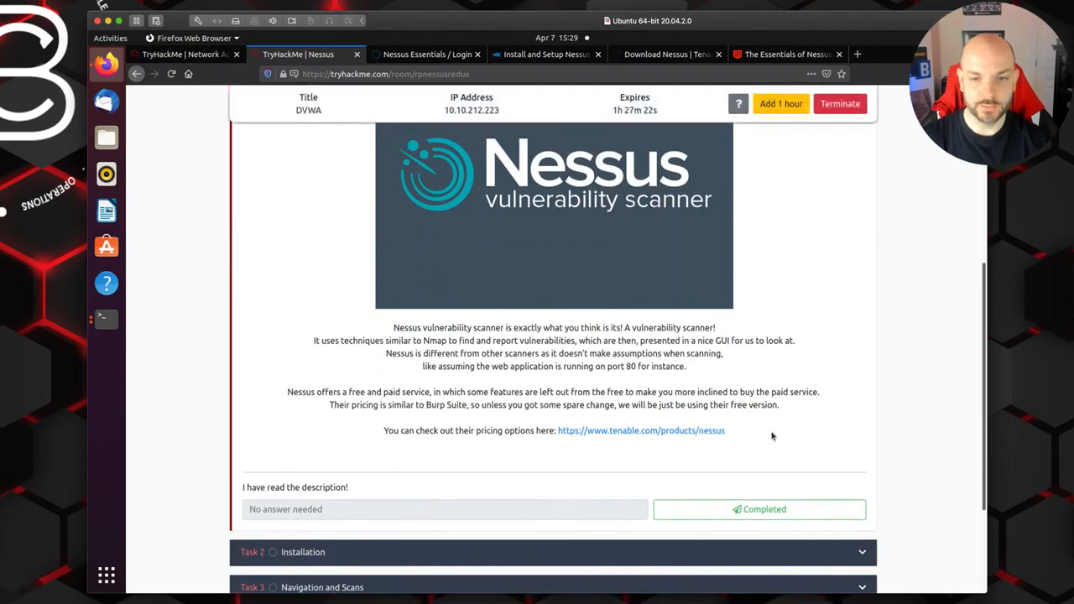
{"action": "scroll", "coordinate": [776, 445], "scroll_direction": "up", "scroll_amount": 2}
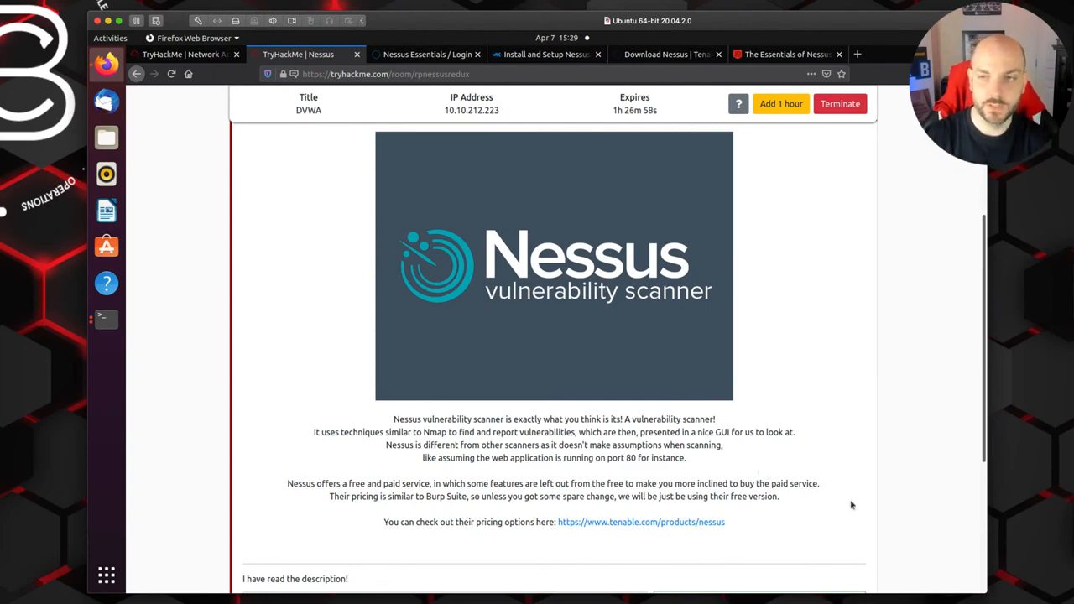
{"action": "scroll", "coordinate": [852, 505], "scroll_direction": "down", "scroll_amount": 3}
{"action": "scroll", "coordinate": [852, 505], "scroll_direction": "down", "scroll_amount": 2}
{"action": "left_click", "coordinate": [762, 359]}
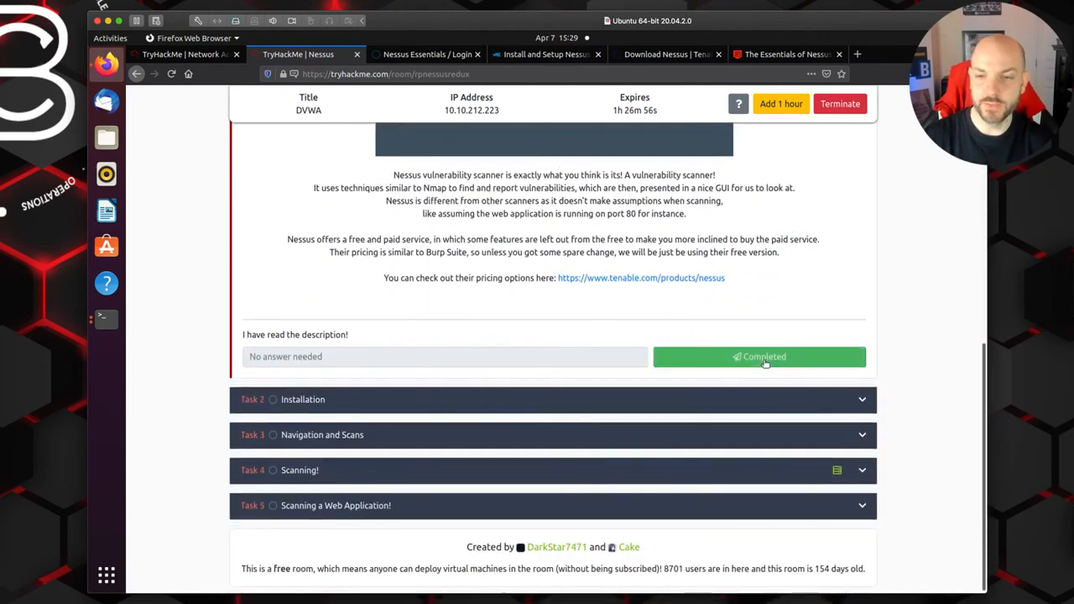
Open Task 2 Installation and examine the instructions for registering for an activation code and downloading the Nessus package
{"action": "left_click", "coordinate": [862, 401]}
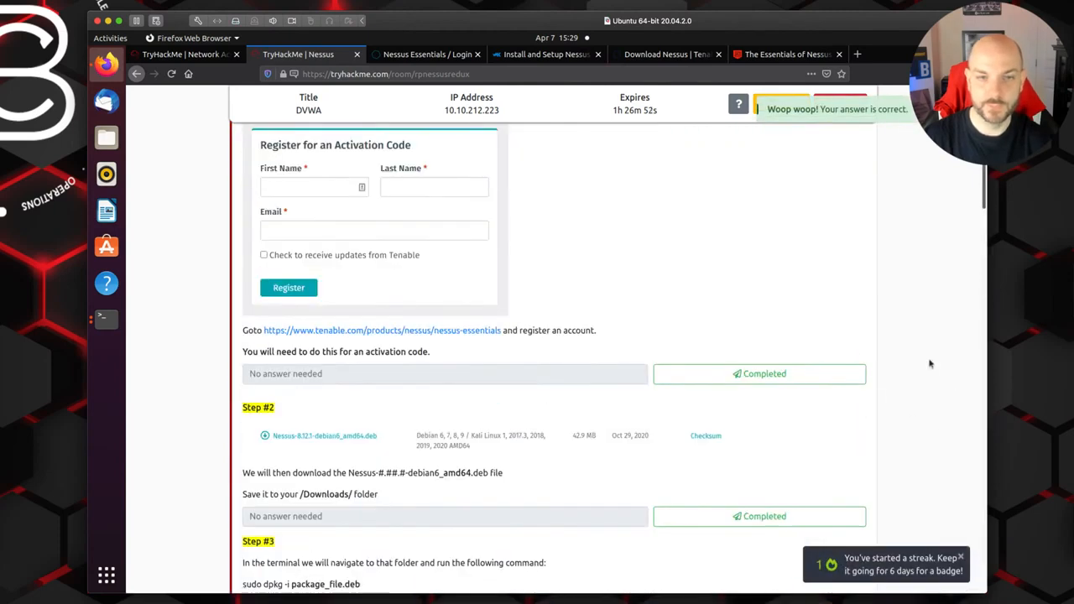
{"action": "scroll", "coordinate": [930, 363], "scroll_direction": "up", "scroll_amount": 3}
{"action": "scroll", "coordinate": [930, 363], "scroll_direction": "up", "scroll_amount": 3}
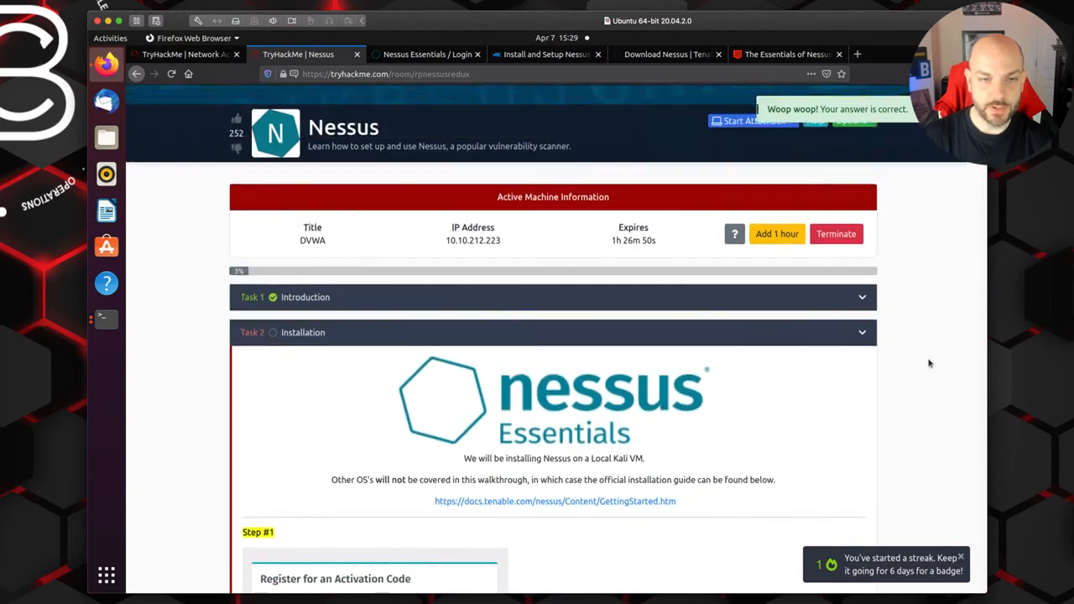
{"action": "scroll", "coordinate": [929, 363], "scroll_direction": "down", "scroll_amount": 1}
{"action": "scroll", "coordinate": [929, 363], "scroll_direction": "down", "scroll_amount": 1}
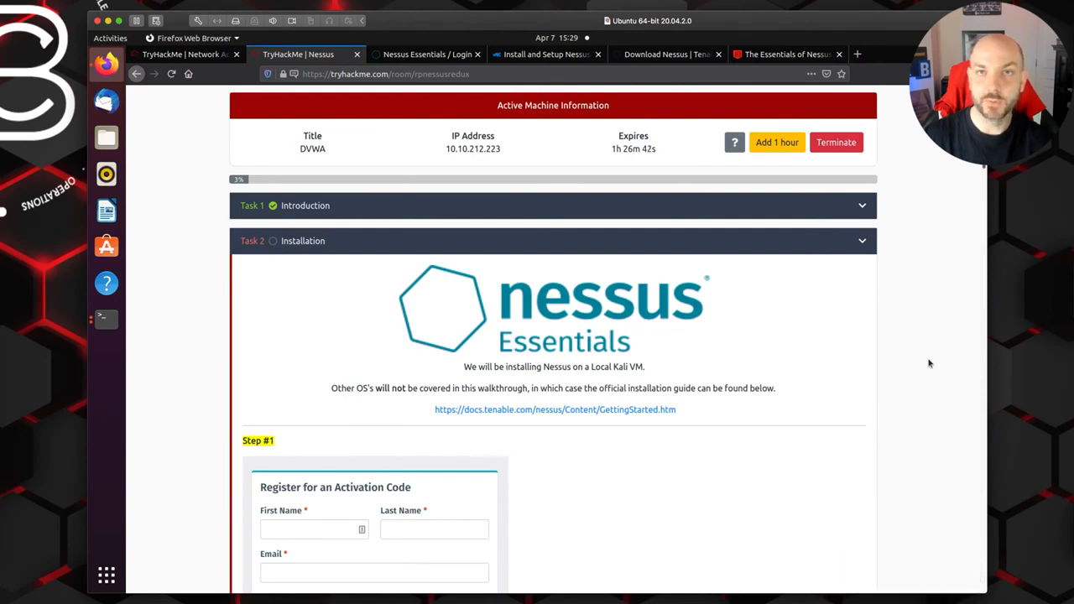
{"action": "scroll", "coordinate": [928, 363], "scroll_direction": "down", "scroll_amount": 1}
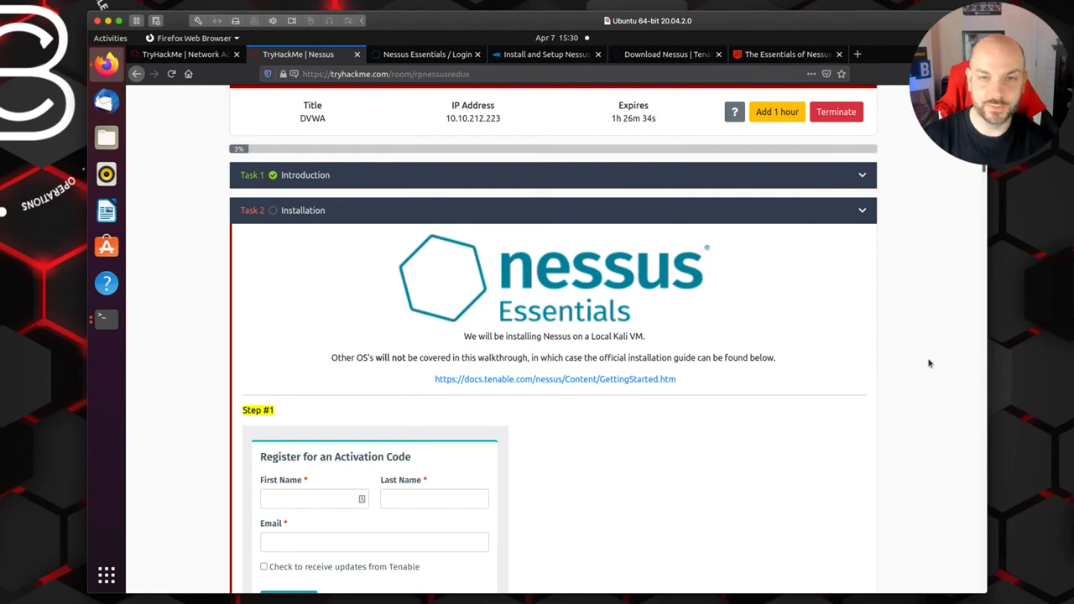
{"action": "scroll", "coordinate": [928, 364], "scroll_direction": "down", "scroll_amount": 3}
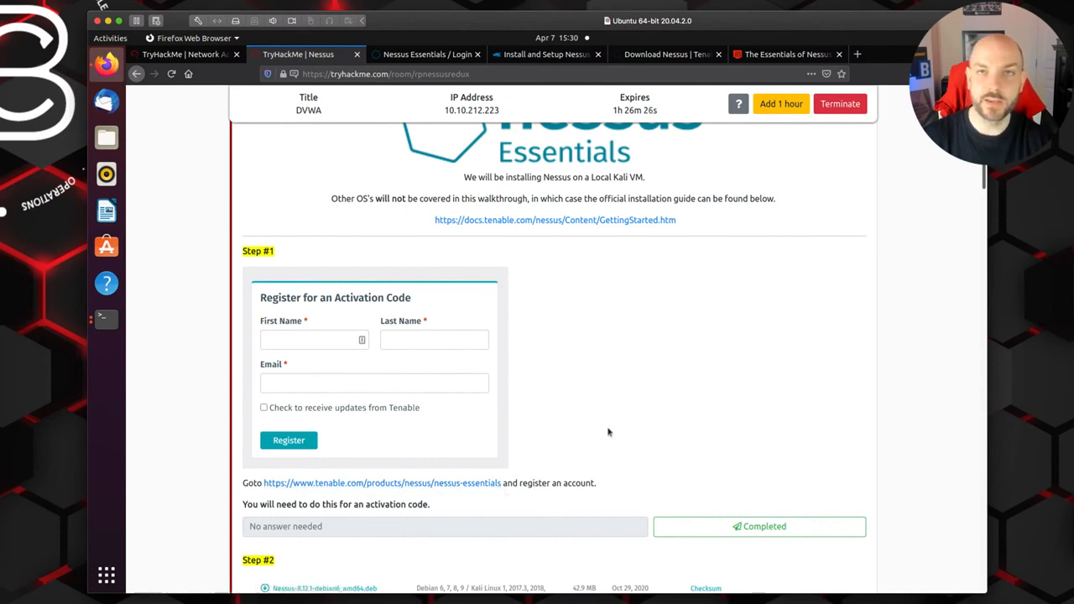
{"action": "scroll", "coordinate": [608, 432], "scroll_direction": "down", "scroll_amount": 2}
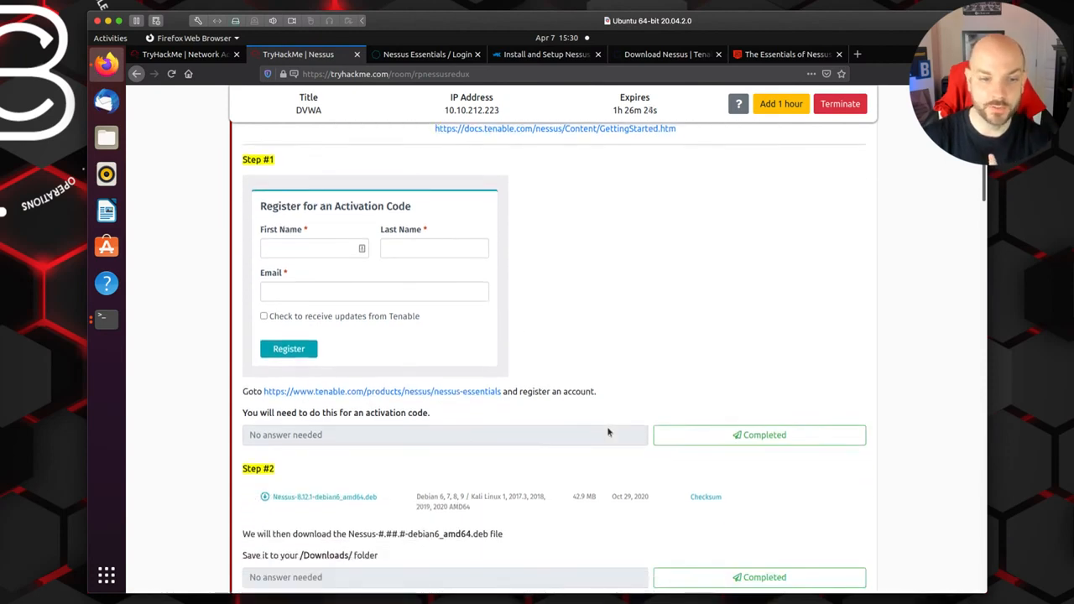
{"action": "scroll", "coordinate": [608, 432], "scroll_direction": "down", "scroll_amount": 3}
{"action": "scroll", "coordinate": [606, 414], "scroll_direction": "down", "scroll_amount": 1}
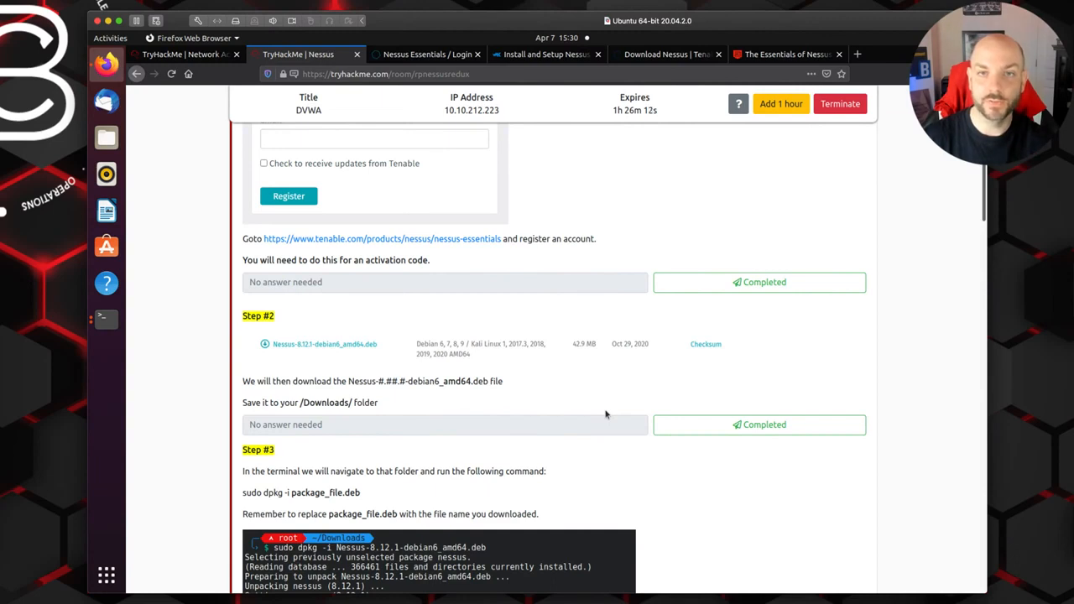
Examine the Nessus 8.14.0 packages on the Tenable downloads page for the operating systems and architectures they support
{"action": "left_click", "coordinate": [667, 59]}
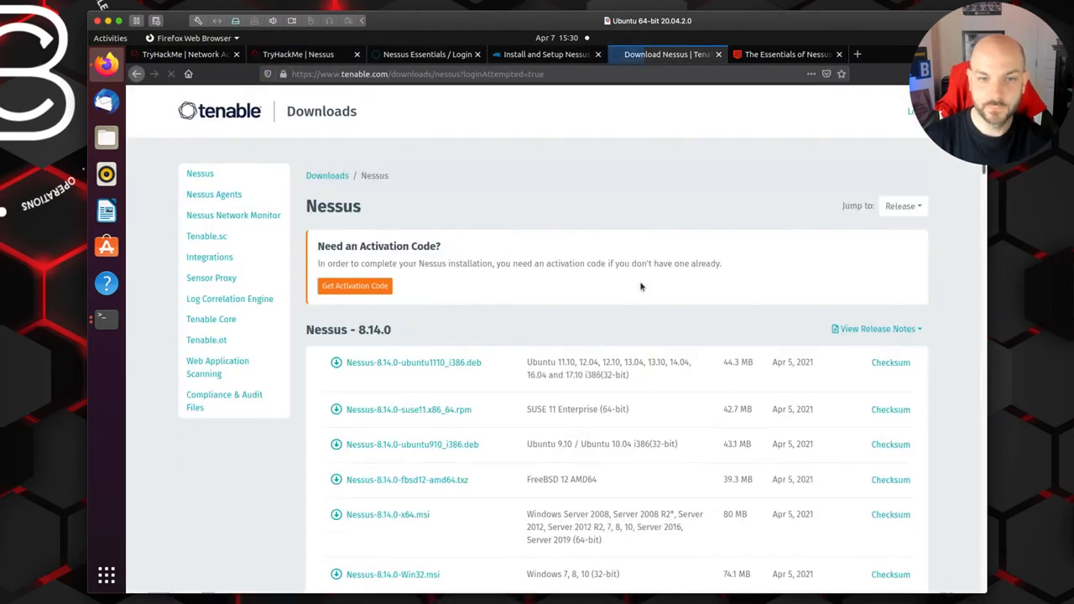
{"action": "scroll", "coordinate": [639, 287], "scroll_direction": "down", "scroll_amount": 3}
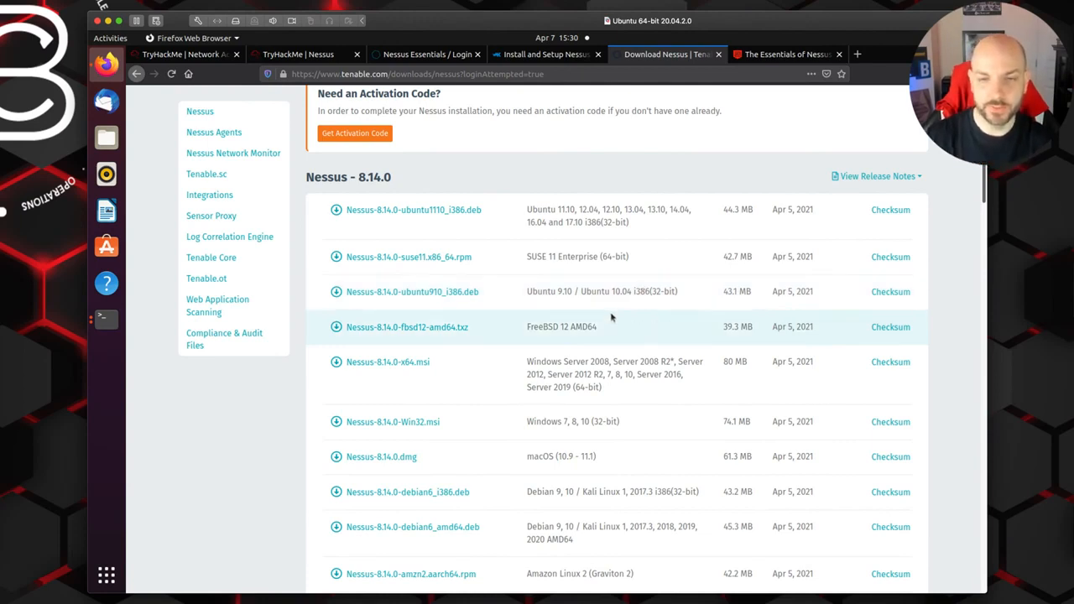
{"action": "scroll", "coordinate": [611, 316], "scroll_direction": "down", "scroll_amount": 1}
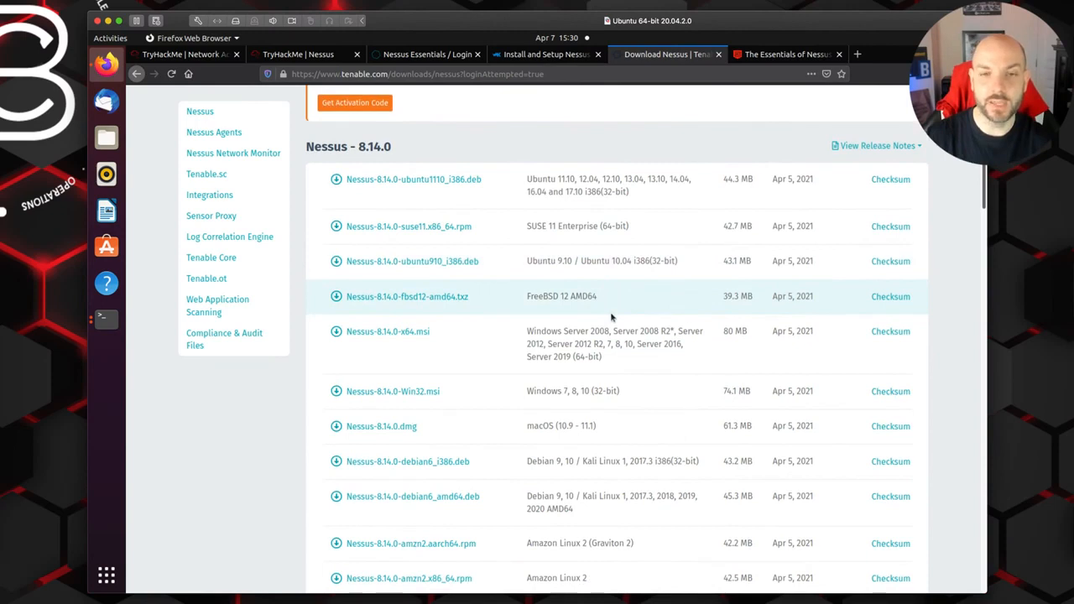
{"action": "scroll", "coordinate": [610, 316], "scroll_direction": "down", "scroll_amount": 4}
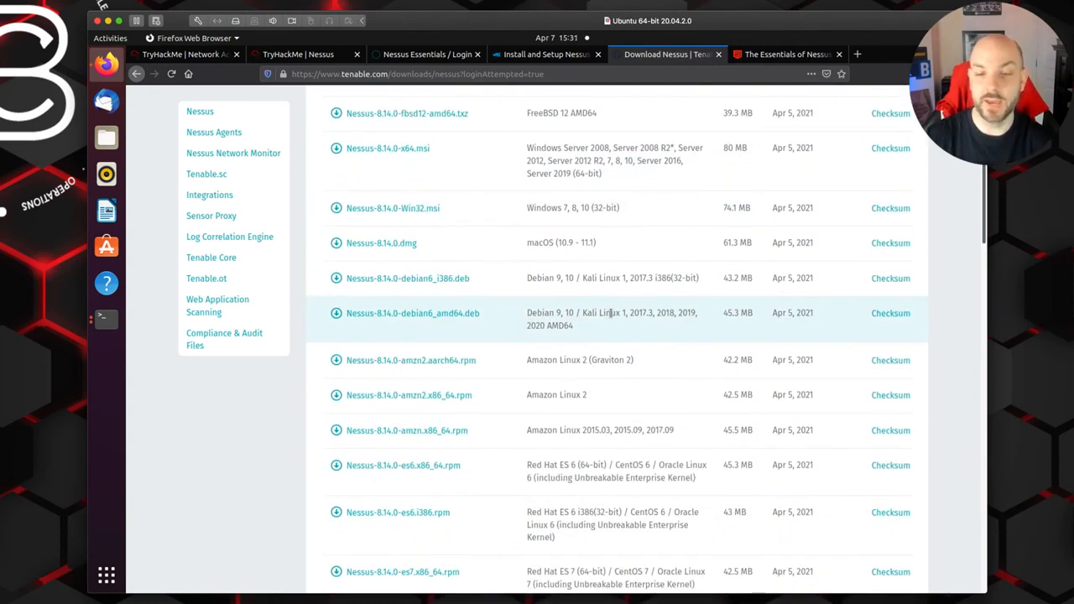
{"action": "scroll", "coordinate": [610, 312], "scroll_direction": "down", "scroll_amount": 1}
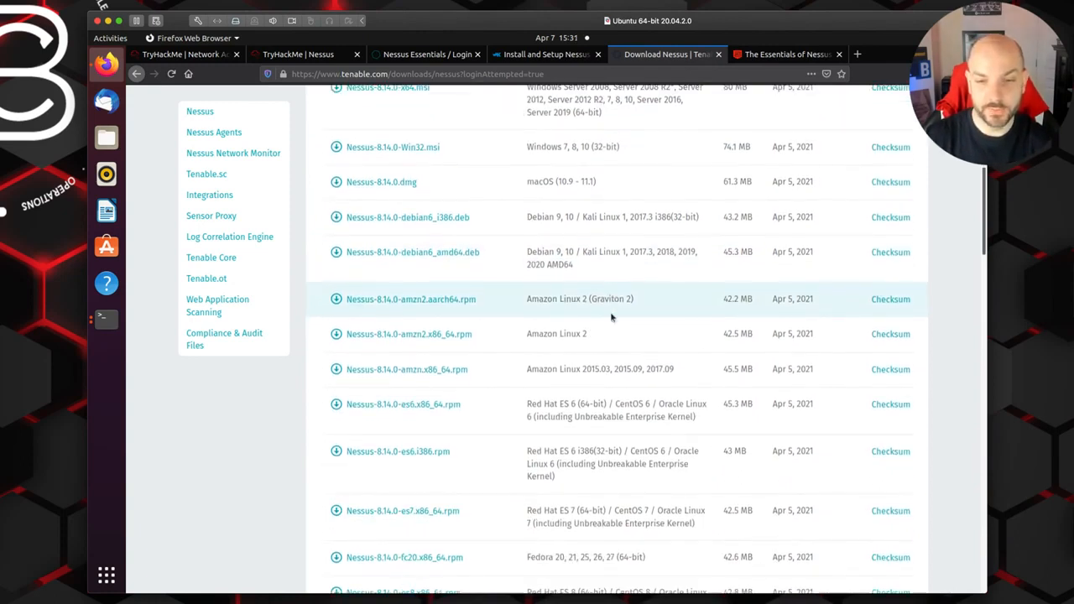
{"action": "scroll", "coordinate": [610, 315], "scroll_direction": "down", "scroll_amount": 3}
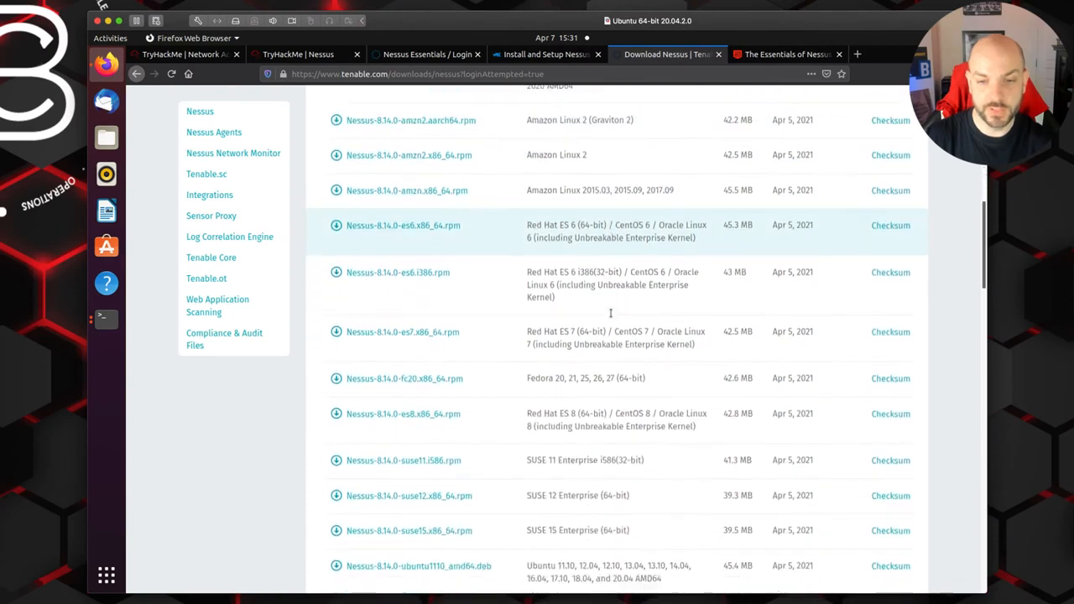
{"action": "scroll", "coordinate": [610, 312], "scroll_direction": "down", "scroll_amount": 1}
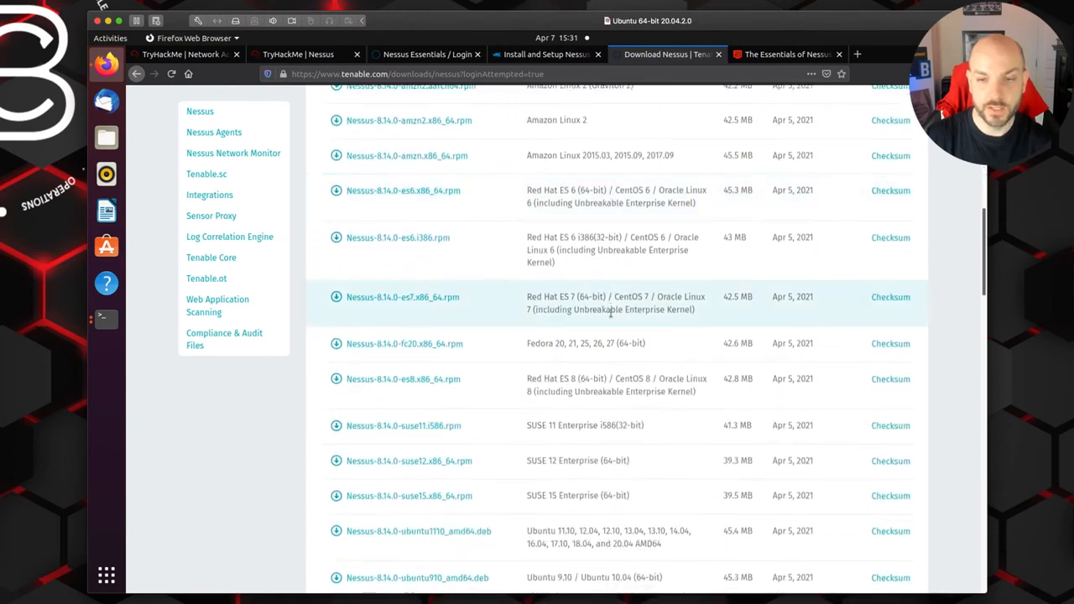
{"action": "scroll", "coordinate": [610, 312], "scroll_direction": "down", "scroll_amount": 3}
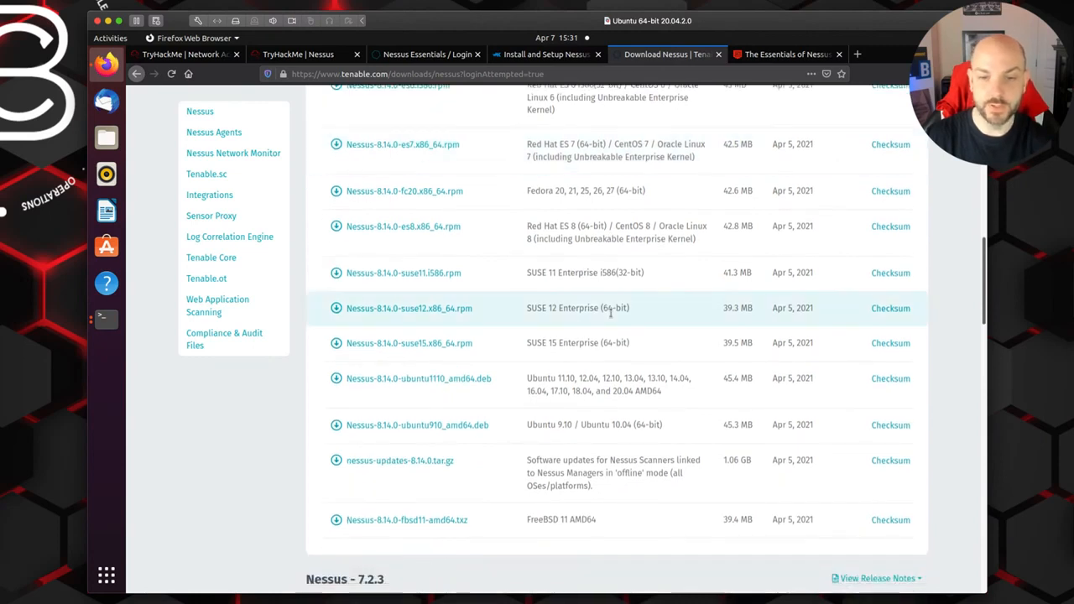
{"action": "scroll", "coordinate": [610, 312], "scroll_direction": "down", "scroll_amount": 1}
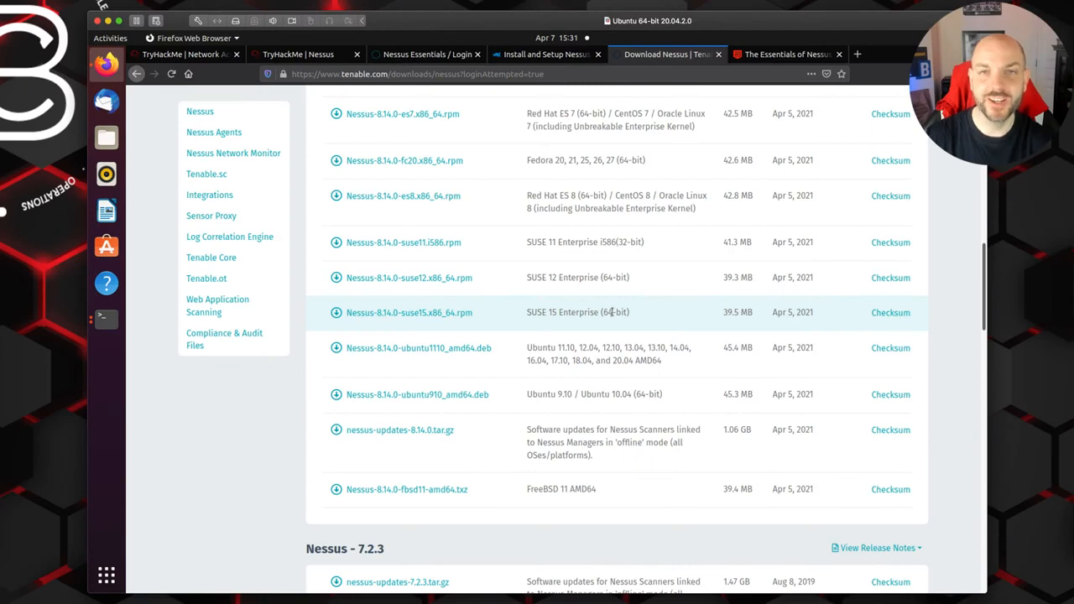
{"action": "scroll", "coordinate": [598, 243], "scroll_direction": "up", "scroll_amount": 3}
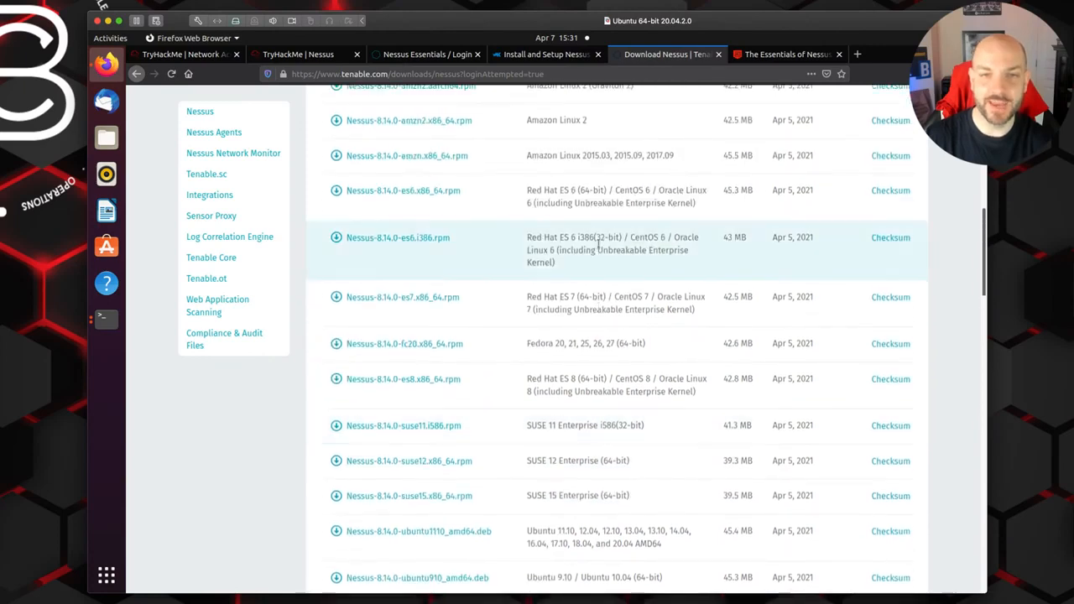
Return to the TryHackMe Nessus room and read the package installation and nessusd service start commands in Steps #3 and #4
{"action": "left_click", "coordinate": [285, 54]}
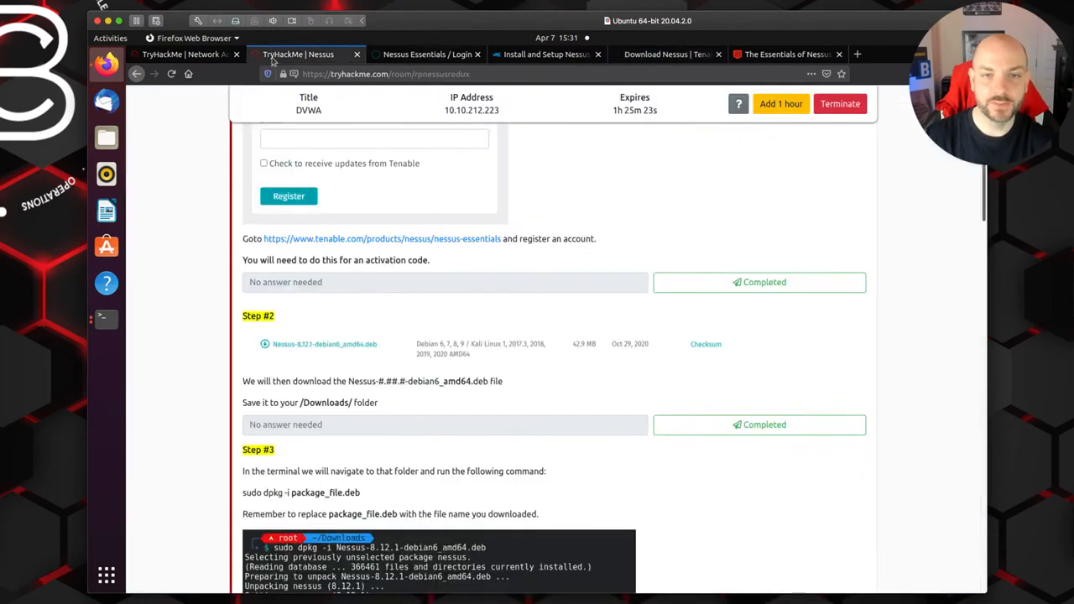
{"action": "scroll", "coordinate": [569, 308], "scroll_direction": "down", "scroll_amount": 2}
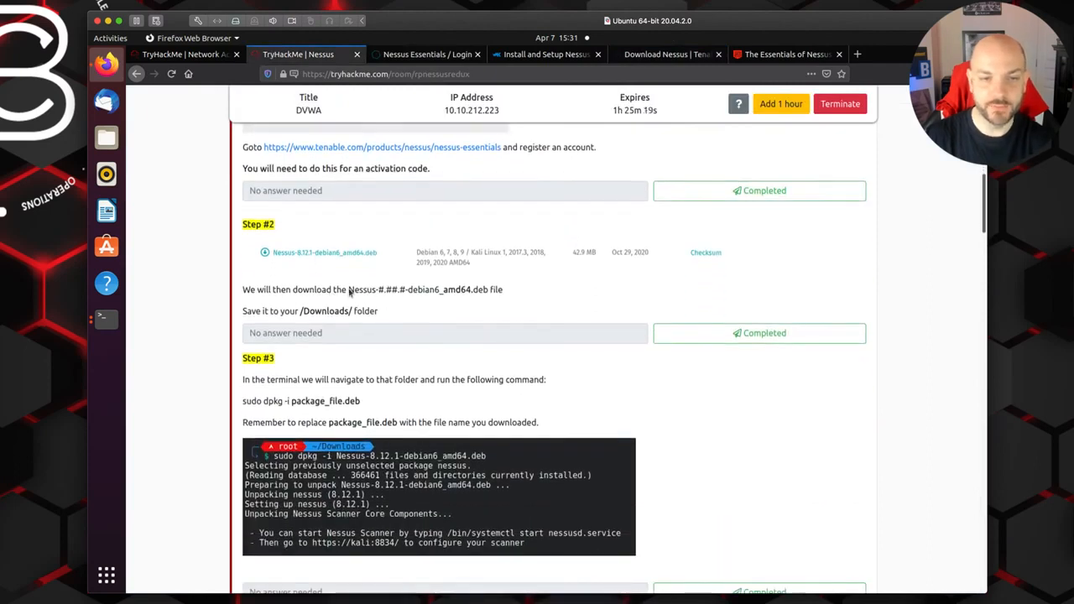
{"action": "scroll", "coordinate": [343, 311], "scroll_direction": "down", "scroll_amount": 2}
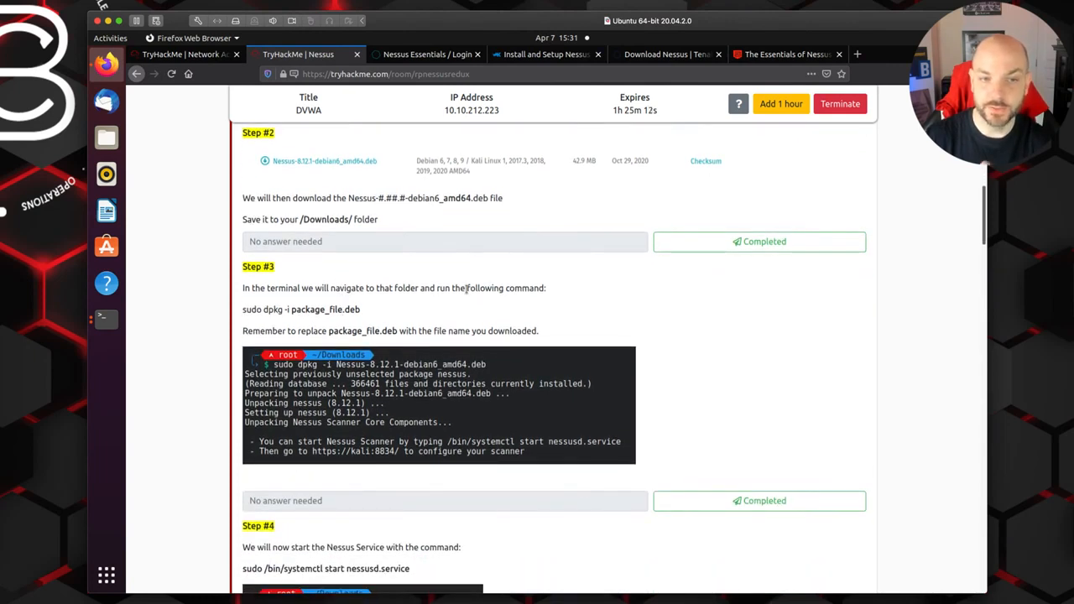
{"action": "scroll", "coordinate": [467, 288], "scroll_direction": "down", "scroll_amount": 1}
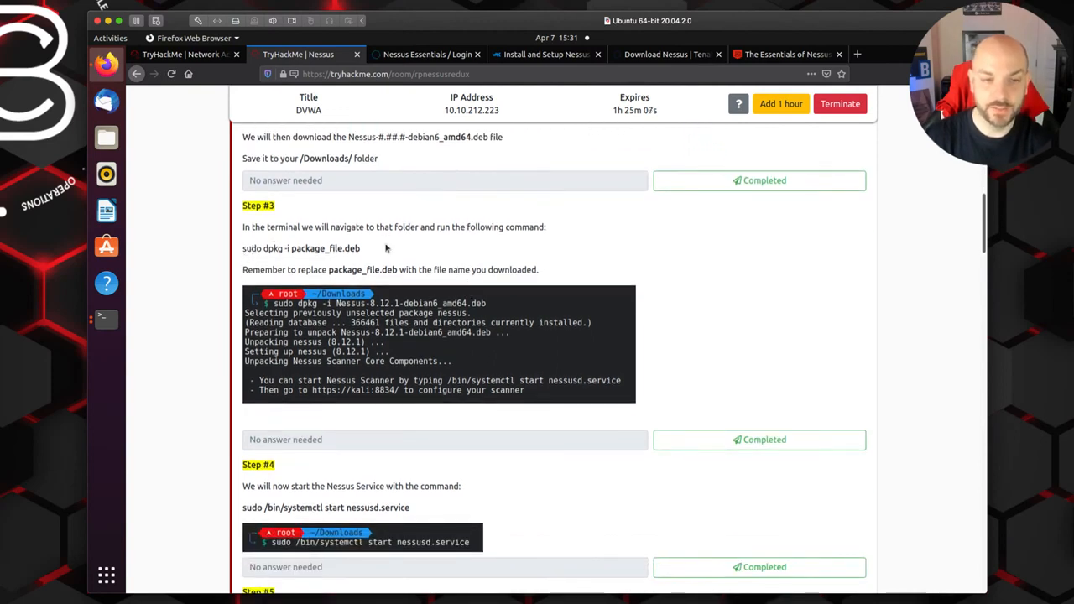
{"action": "scroll", "coordinate": [386, 247], "scroll_direction": "down", "scroll_amount": 2}
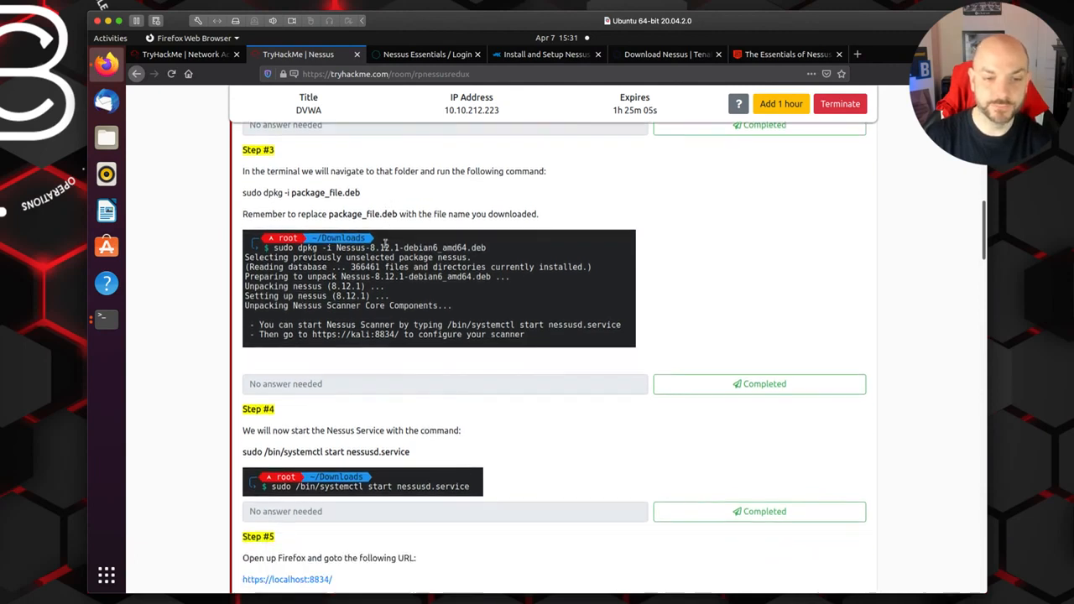
{"action": "scroll", "coordinate": [388, 248], "scroll_direction": "down", "scroll_amount": 1}
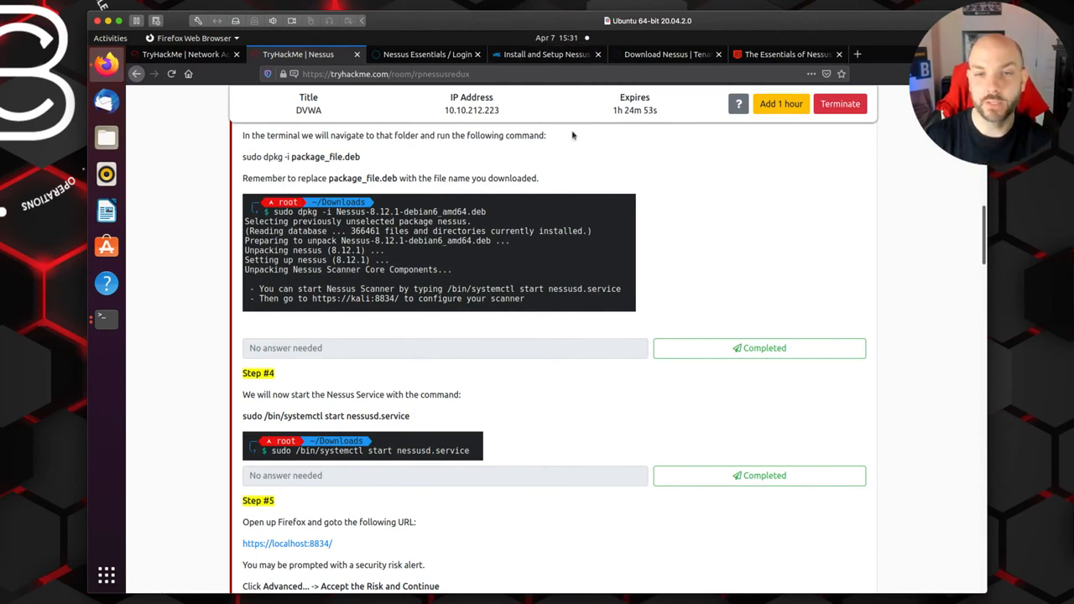
Open the Kifarunix guide for Nessus on Ubuntu 20.04 and examine its installer download and checksum commands
{"action": "left_click", "coordinate": [568, 58]}
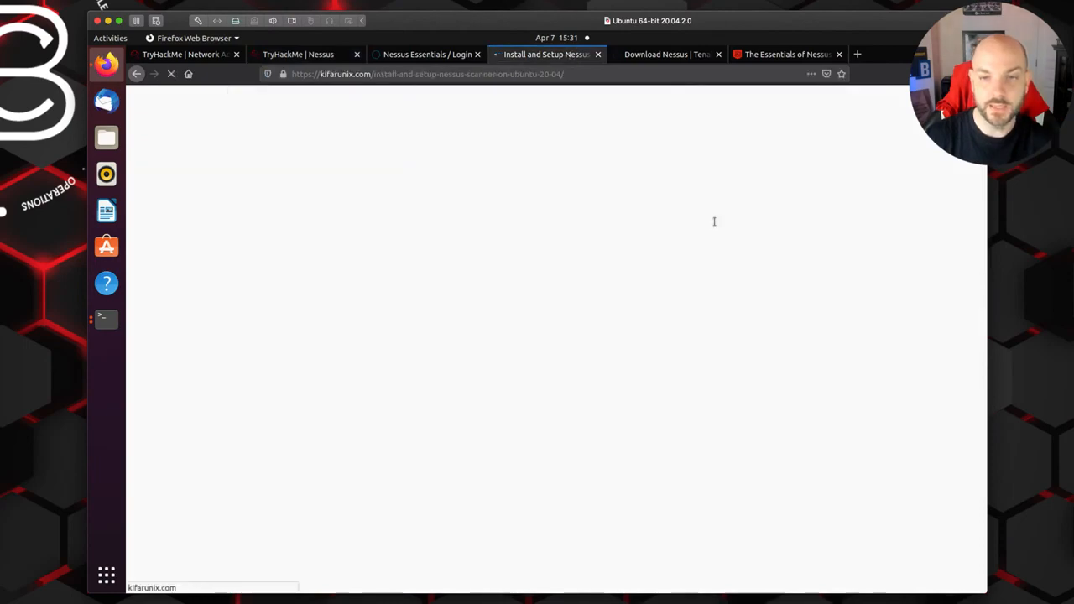
{"action": "scroll", "coordinate": [715, 226], "scroll_direction": "down", "scroll_amount": 10}
{"action": "scroll", "coordinate": [715, 225], "scroll_direction": "down", "scroll_amount": 15}
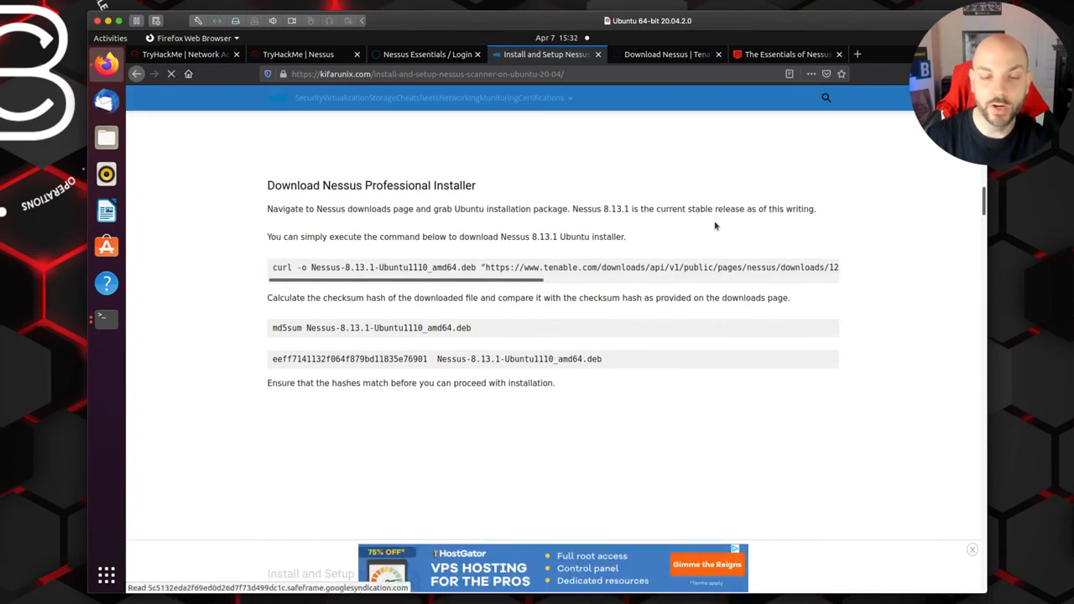
{"action": "scroll", "coordinate": [715, 226], "scroll_direction": "down", "scroll_amount": 1}
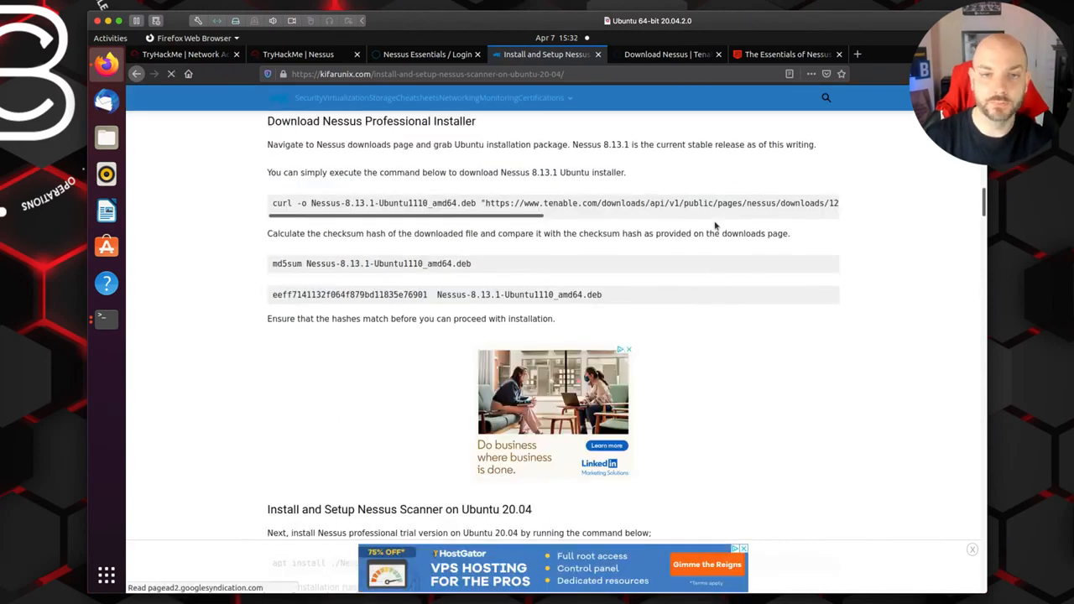
{"action": "scroll", "coordinate": [715, 226], "scroll_direction": "down", "scroll_amount": 1}
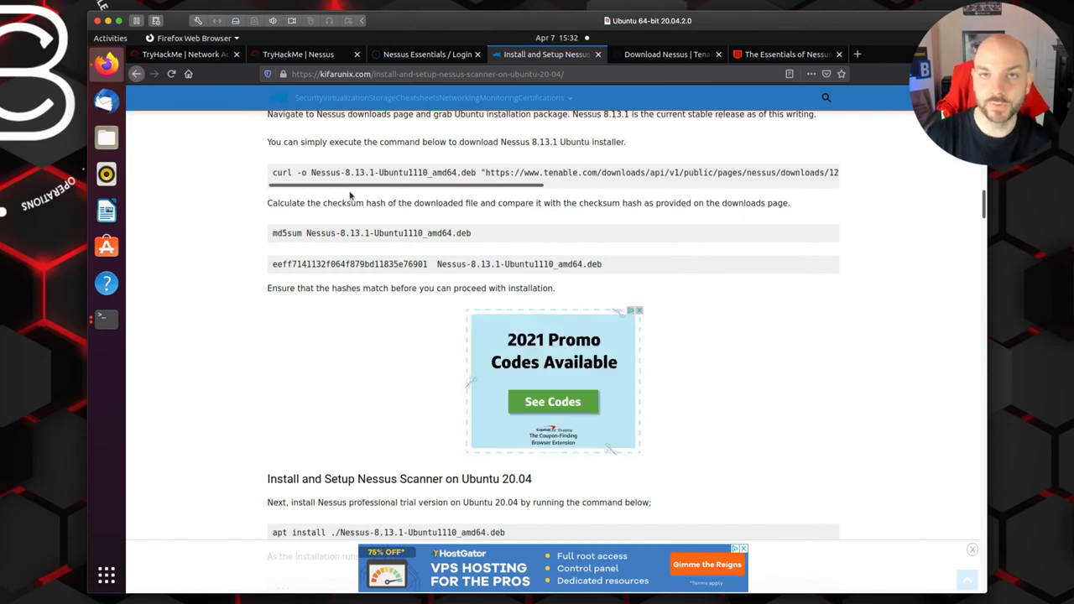
Examine the Kifarunix guide's commands for installing the Nessus package and for enabling and checking the nessusd service
{"action": "left_click", "coordinate": [415, 59]}
{"action": "left_click", "coordinate": [325, 57]}
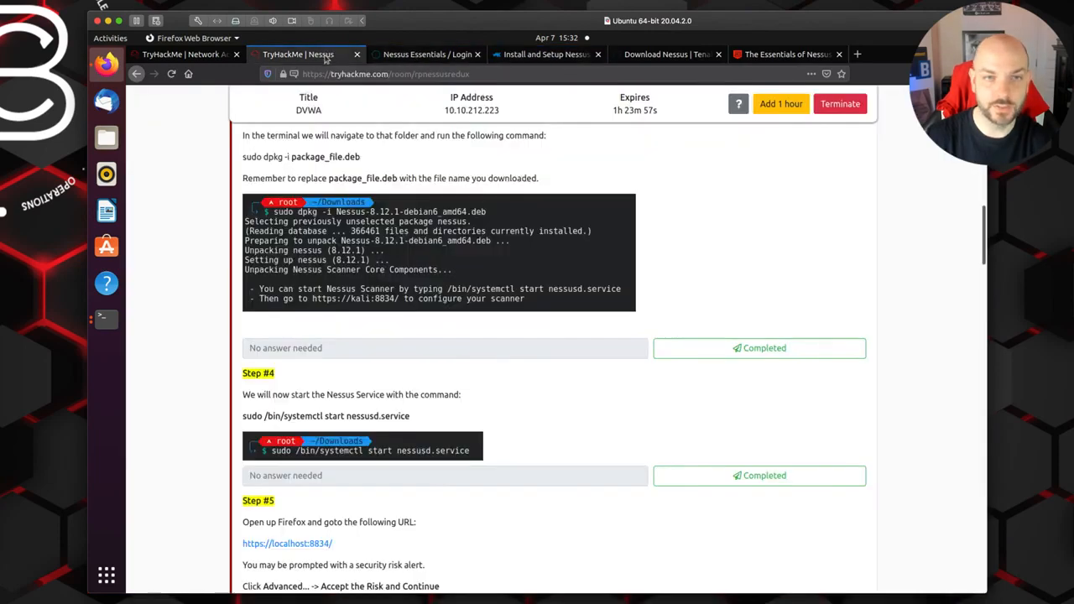
{"action": "left_click", "coordinate": [654, 57]}
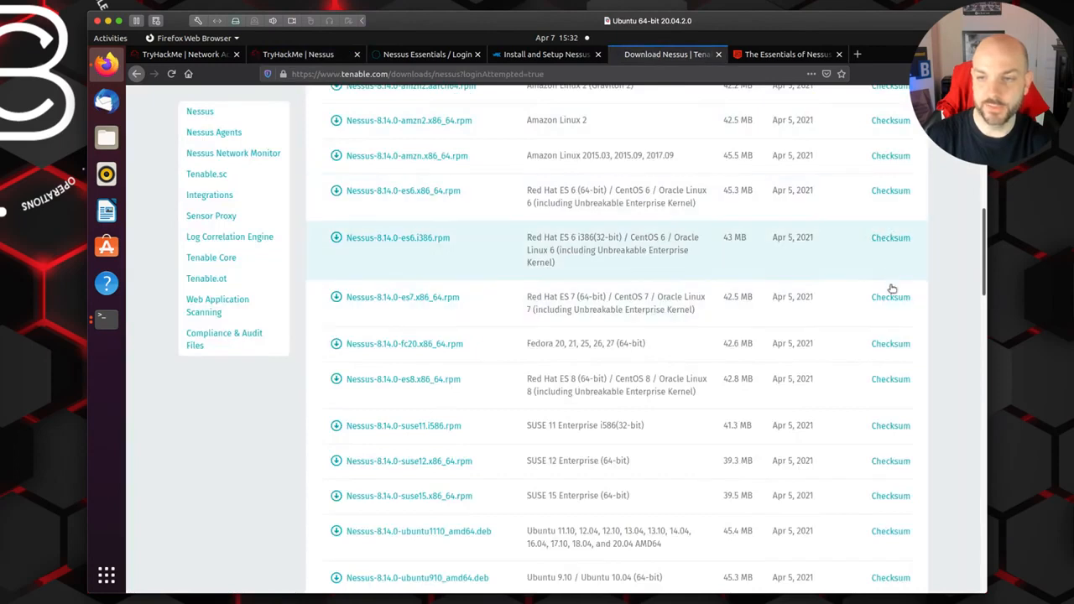
{"action": "left_click", "coordinate": [527, 56]}
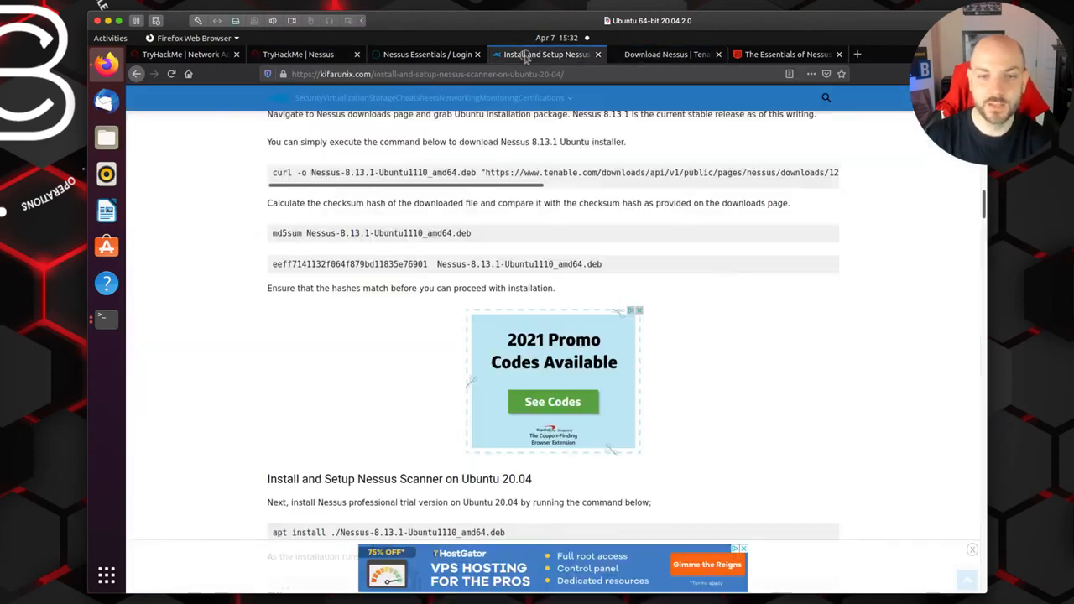
{"action": "scroll", "coordinate": [704, 272], "scroll_direction": "down", "scroll_amount": 5}
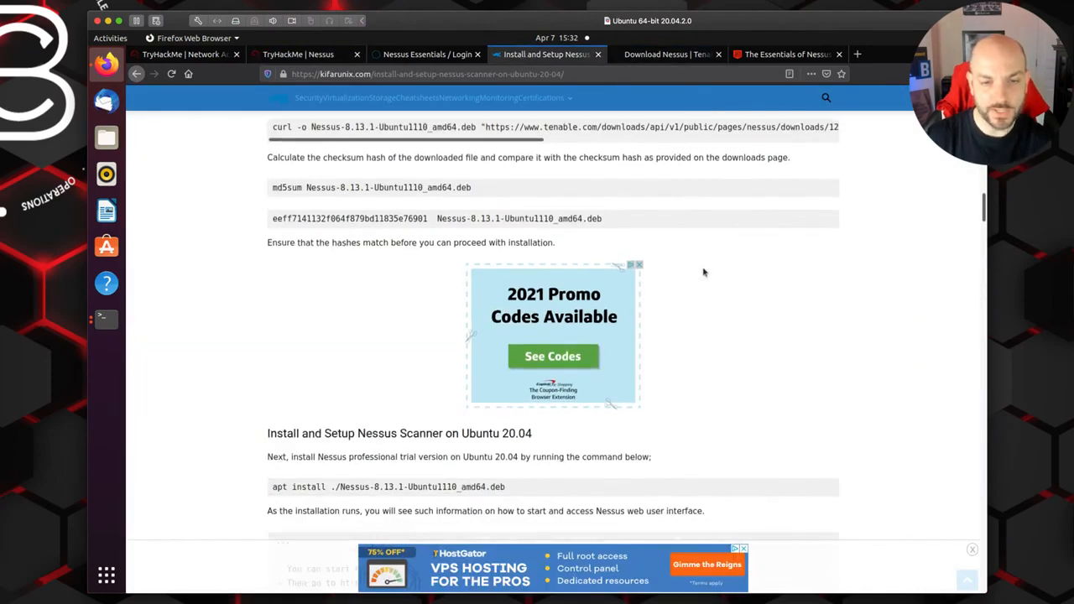
{"action": "scroll", "coordinate": [704, 272], "scroll_direction": "down", "scroll_amount": 4}
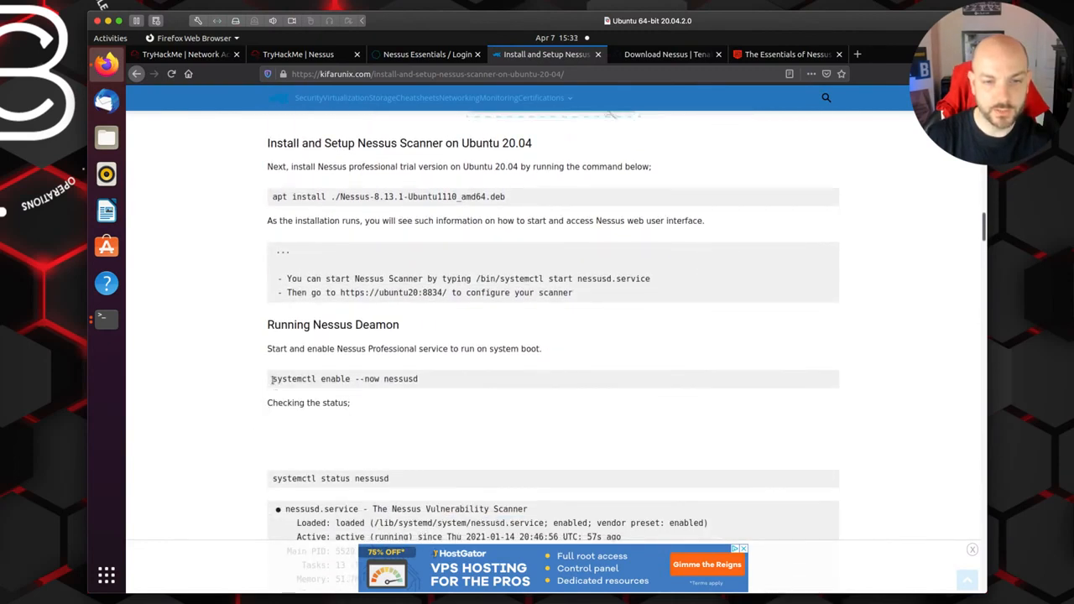
{"action": "left_click_drag", "start_coordinate": [272, 379], "coordinate": [418, 379]}
{"action": "scroll", "coordinate": [415, 383], "scroll_direction": "down", "scroll_amount": 2}
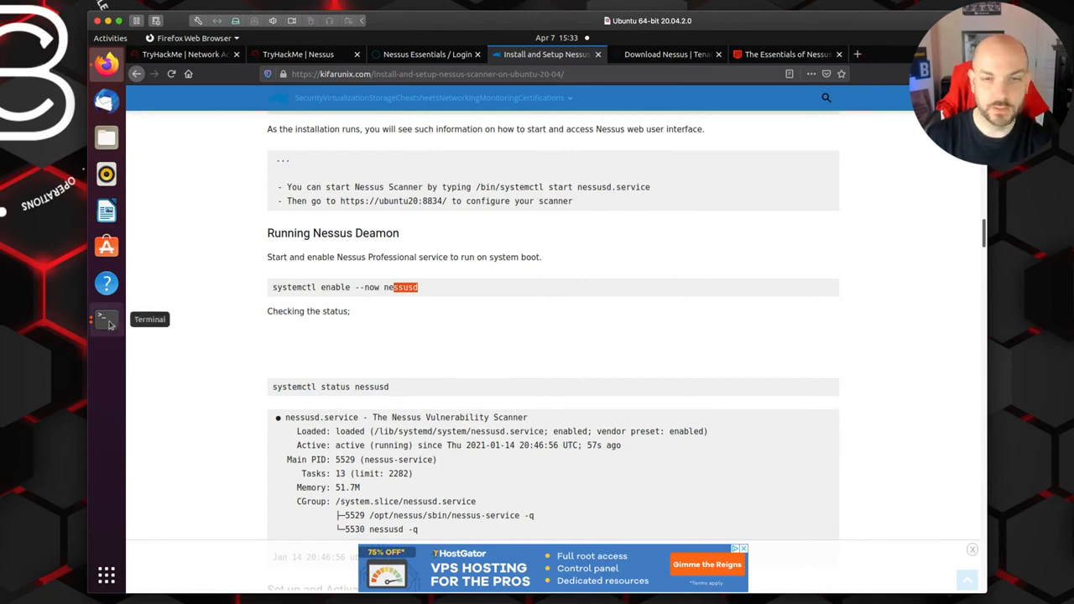
Return to the TryHackMe Nessus room and review the nessusd start command in Step #4 and the localhost URL in Step #5
{"action": "left_click", "coordinate": [312, 61]}
{"action": "scroll", "coordinate": [554, 325], "scroll_direction": "down", "scroll_amount": 2}
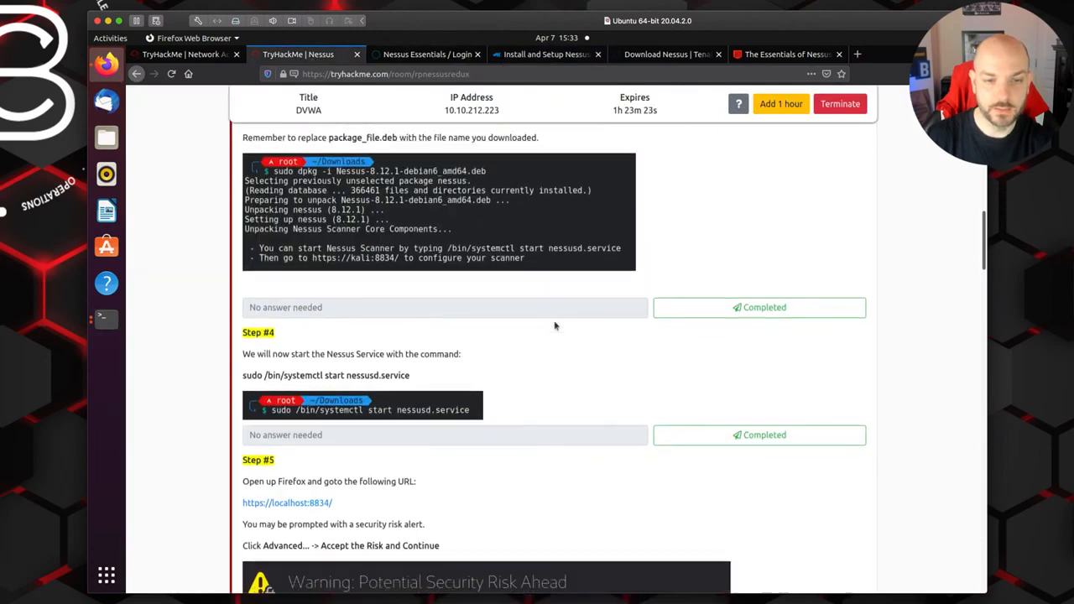
{"action": "scroll", "coordinate": [554, 326], "scroll_direction": "down", "scroll_amount": 1}
{"action": "scroll", "coordinate": [554, 325], "scroll_direction": "down", "scroll_amount": 1}
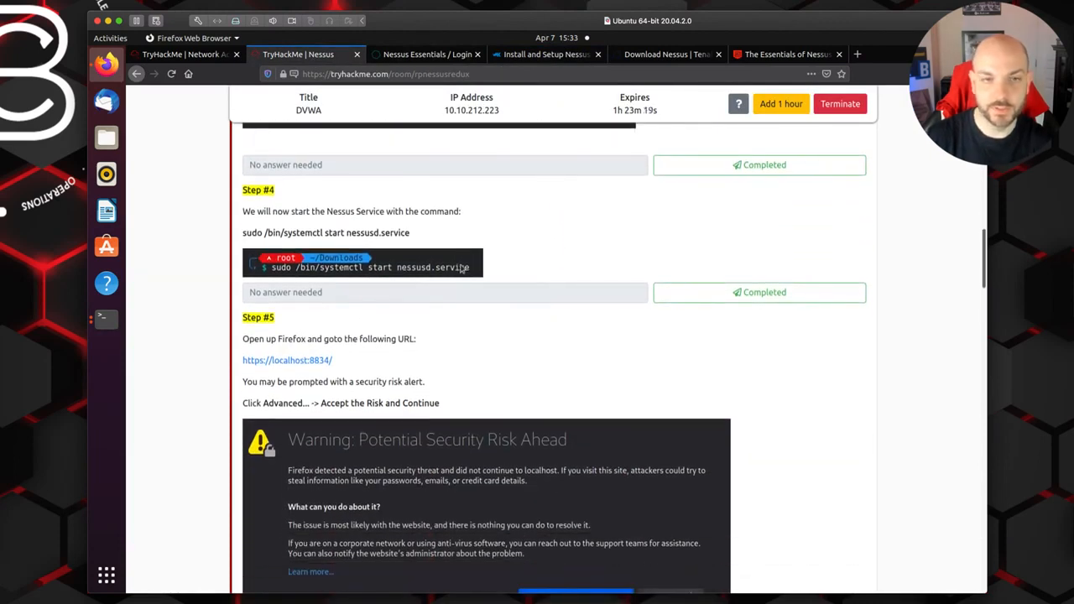
Run systemctl status nessusd in the second Terminal window, and view the Nessus Essentials login page in Firefox
{"action": "left_click", "coordinate": [103, 326]}
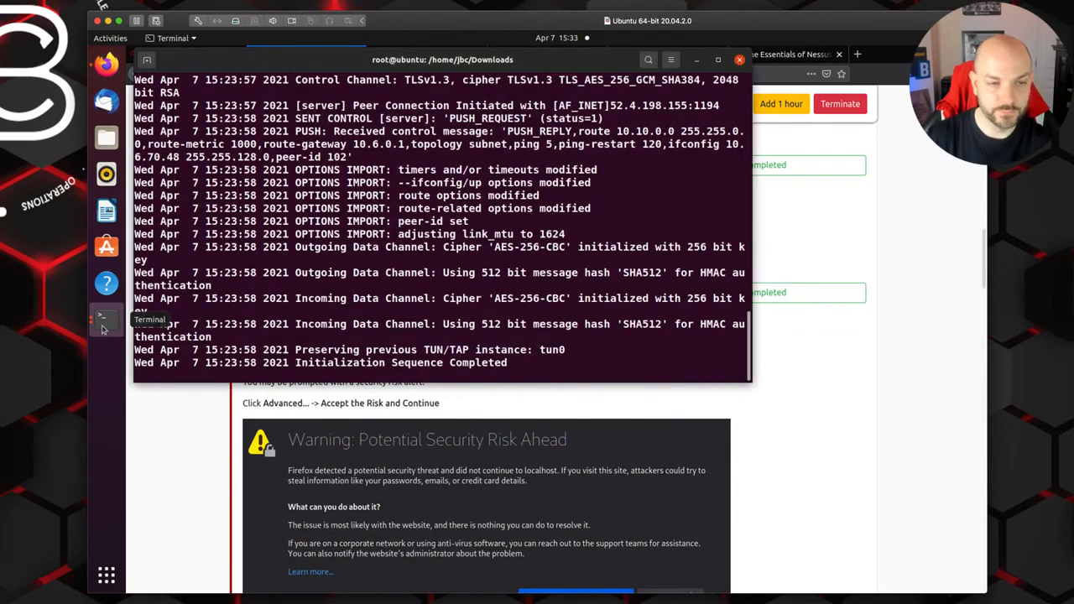
{"action": "right_click", "coordinate": [102, 328]}
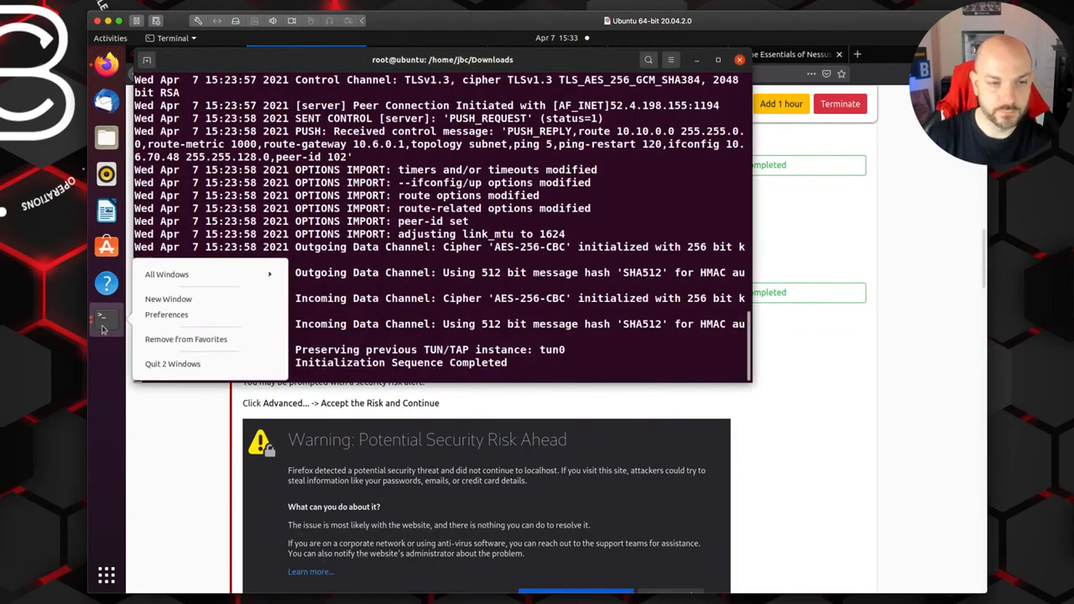
{"action": "left_click", "coordinate": [224, 275]}
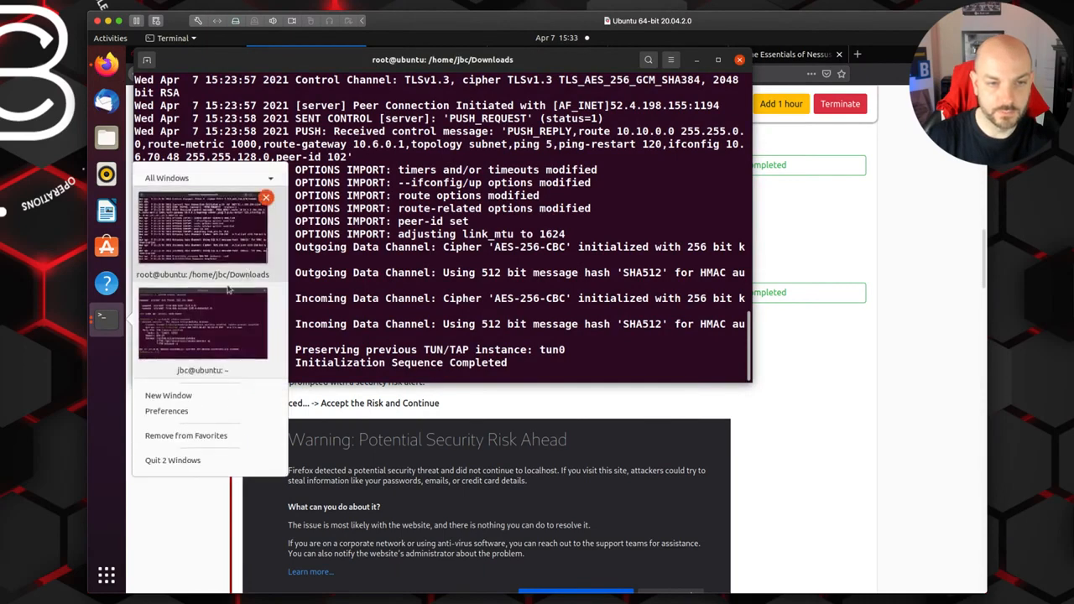
{"action": "left_click", "coordinate": [224, 332]}
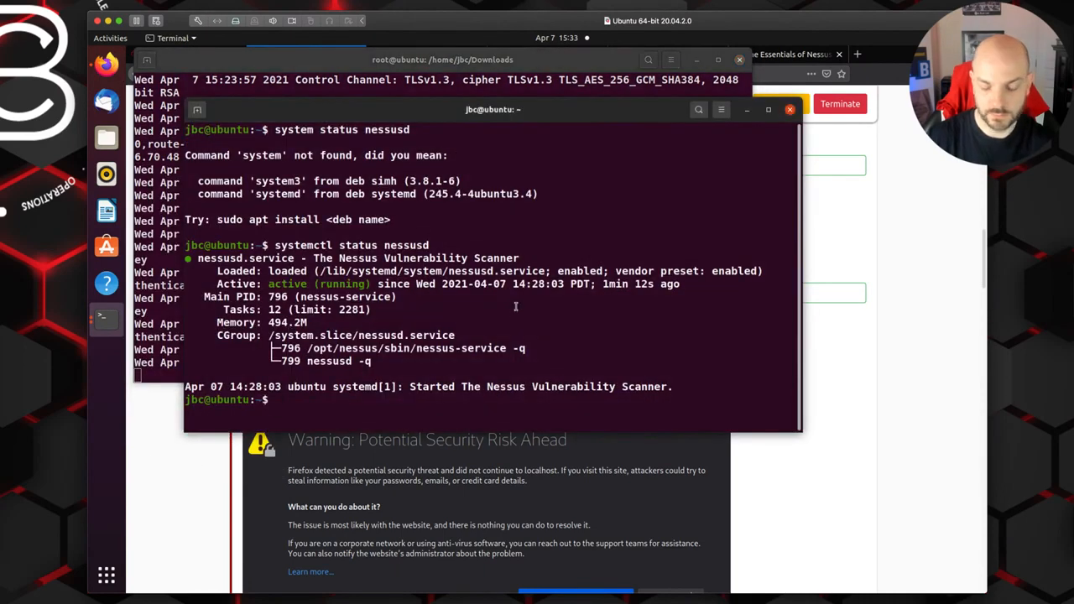
{"action": "key", "text": "Up"}
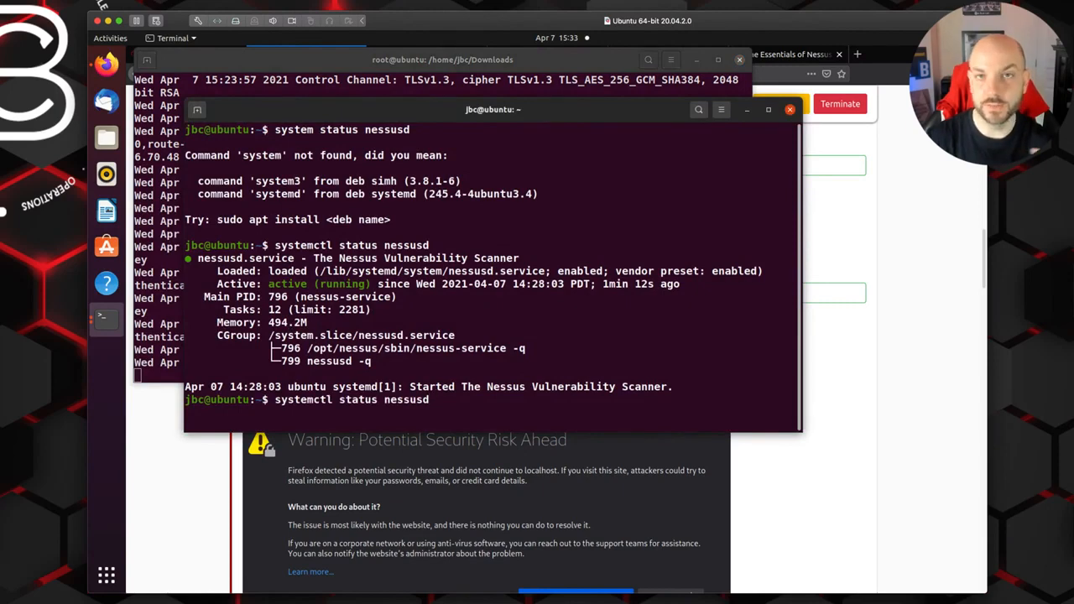
{"action": "key", "text": "Return"}
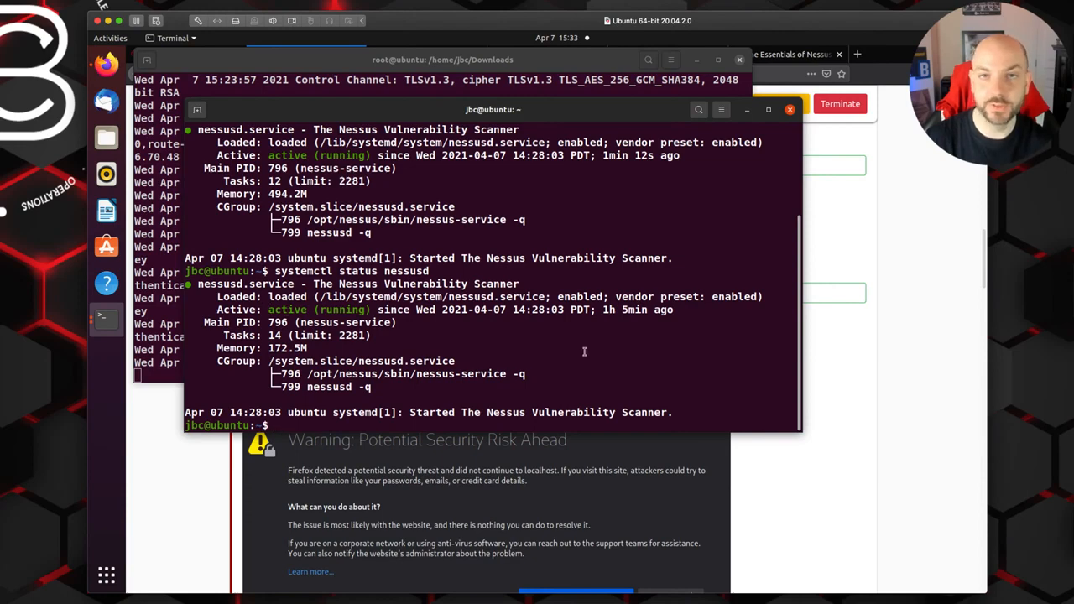
{"action": "left_click", "coordinate": [885, 446]}
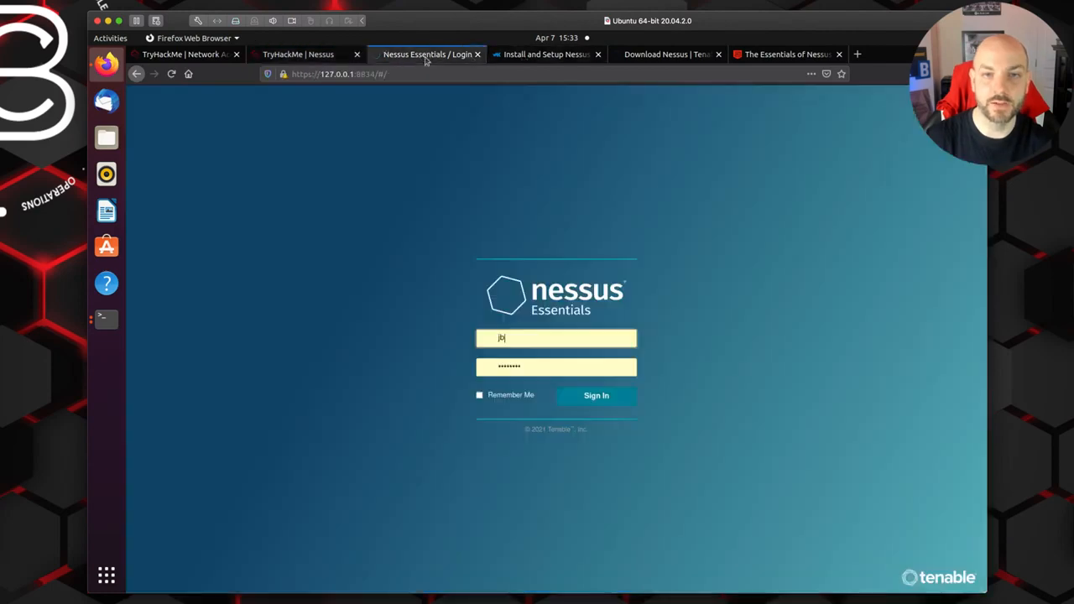
{"action": "left_click", "coordinate": [428, 59]}
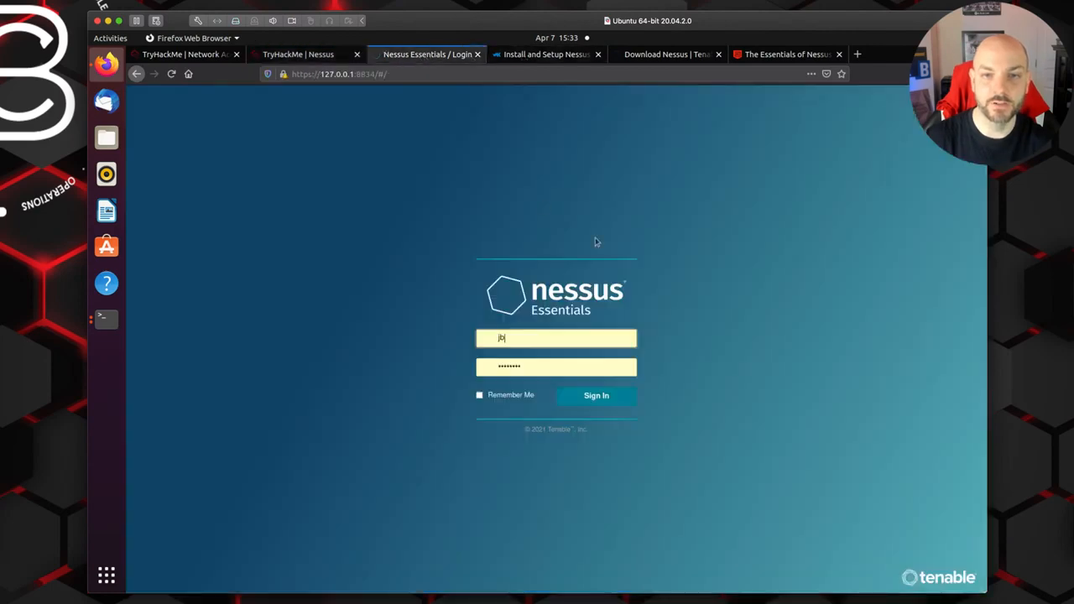
Go back to the installation task in the TryHackMe Nessus room and mark Step #1, registering for an activation code, as completed
{"action": "left_click", "coordinate": [297, 55]}
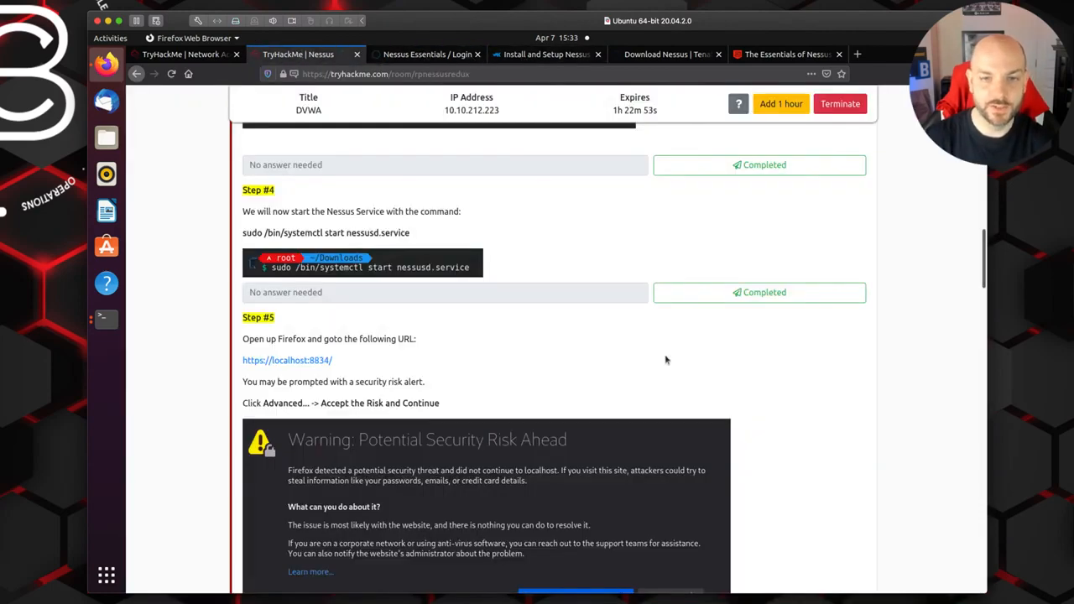
{"action": "scroll", "coordinate": [667, 358], "scroll_direction": "up", "scroll_amount": 15}
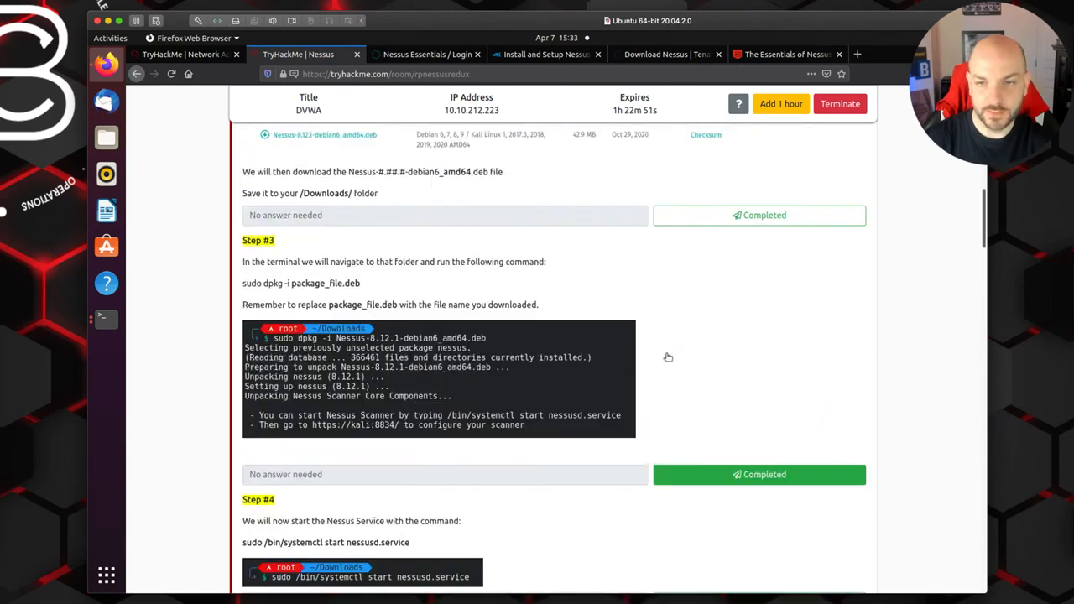
{"action": "scroll", "coordinate": [667, 358], "scroll_direction": "up", "scroll_amount": 1}
{"action": "scroll", "coordinate": [667, 358], "scroll_direction": "down", "scroll_amount": 2}
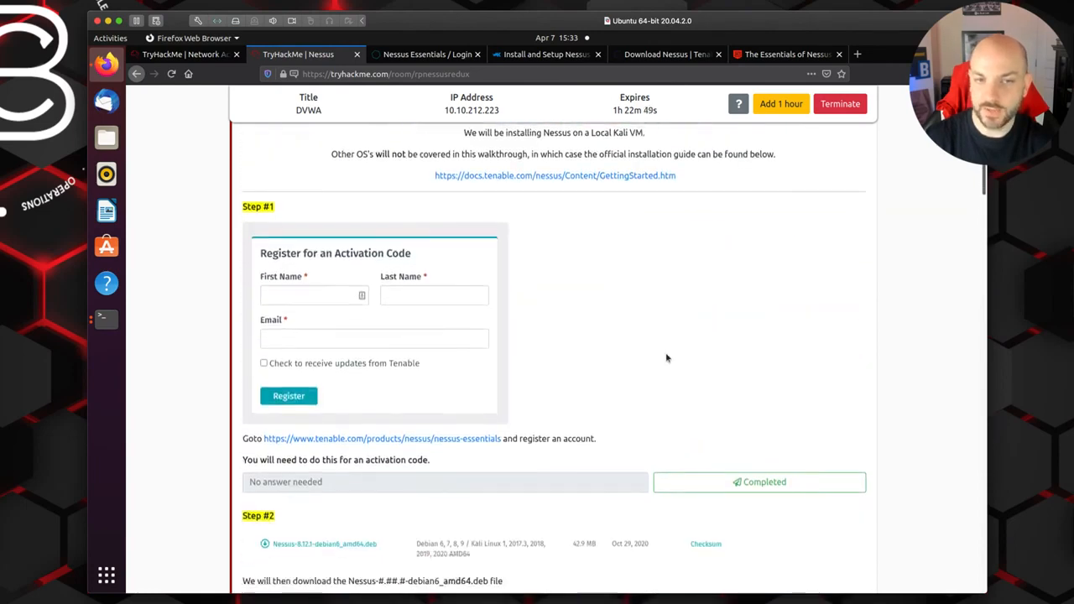
{"action": "scroll", "coordinate": [667, 358], "scroll_direction": "up", "scroll_amount": 6}
{"action": "scroll", "coordinate": [666, 359], "scroll_direction": "down", "scroll_amount": 8}
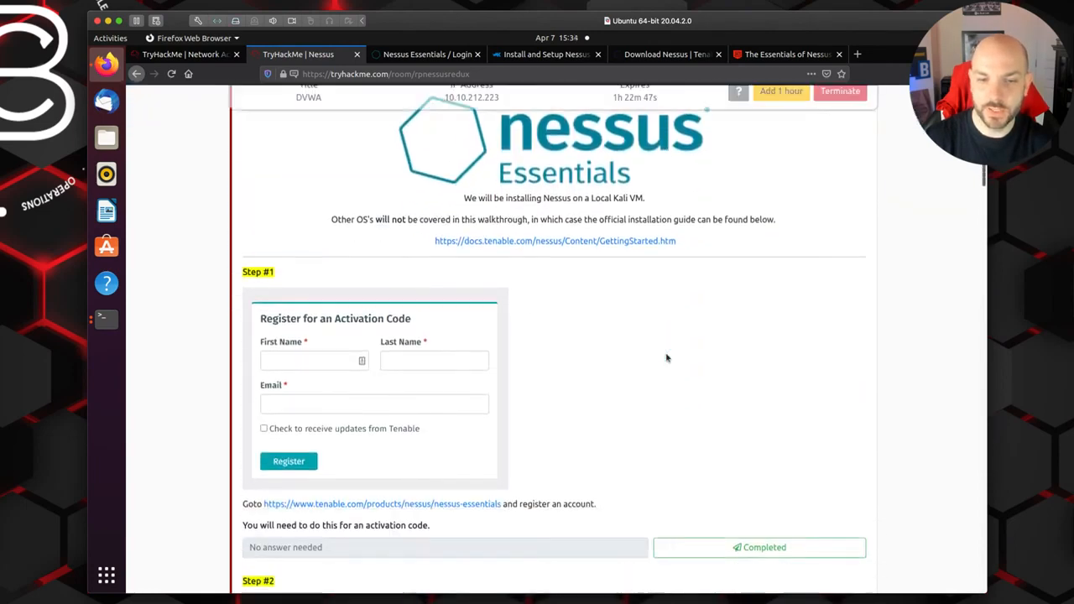
{"action": "left_click", "coordinate": [770, 406]}
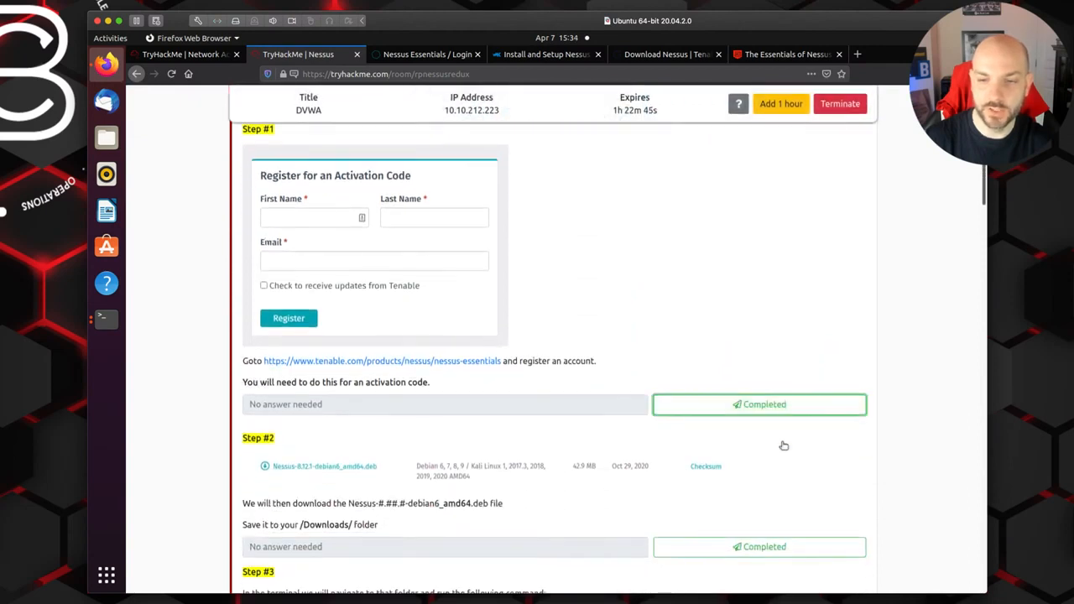
Mark Steps #2, #3 and #4, covering the package download, its installation and the service start, as completed
{"action": "scroll", "coordinate": [784, 443], "scroll_direction": "down", "scroll_amount": 5}
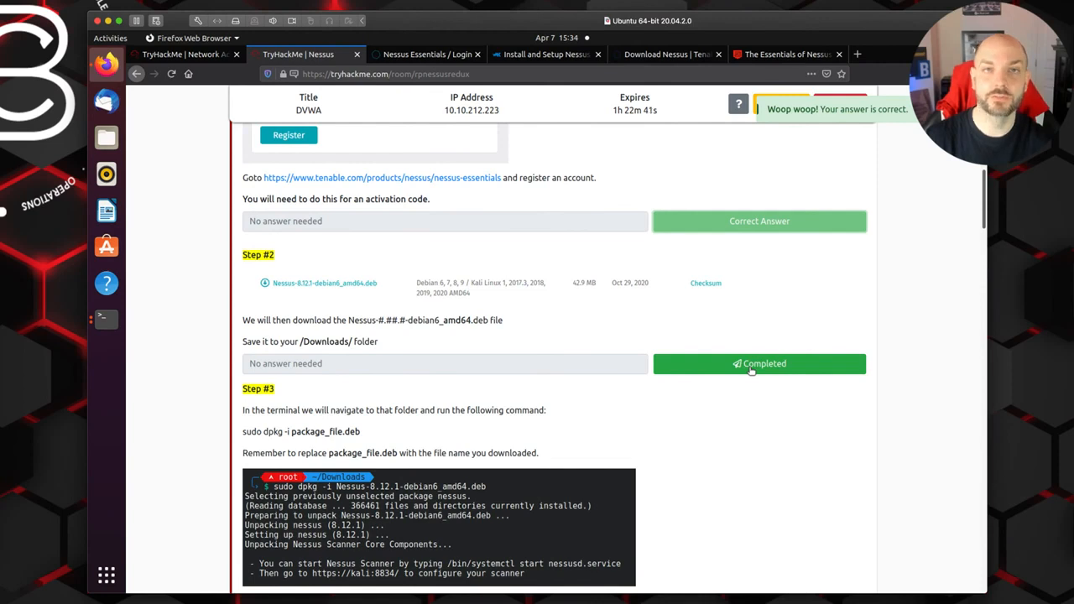
{"action": "left_click", "coordinate": [750, 369]}
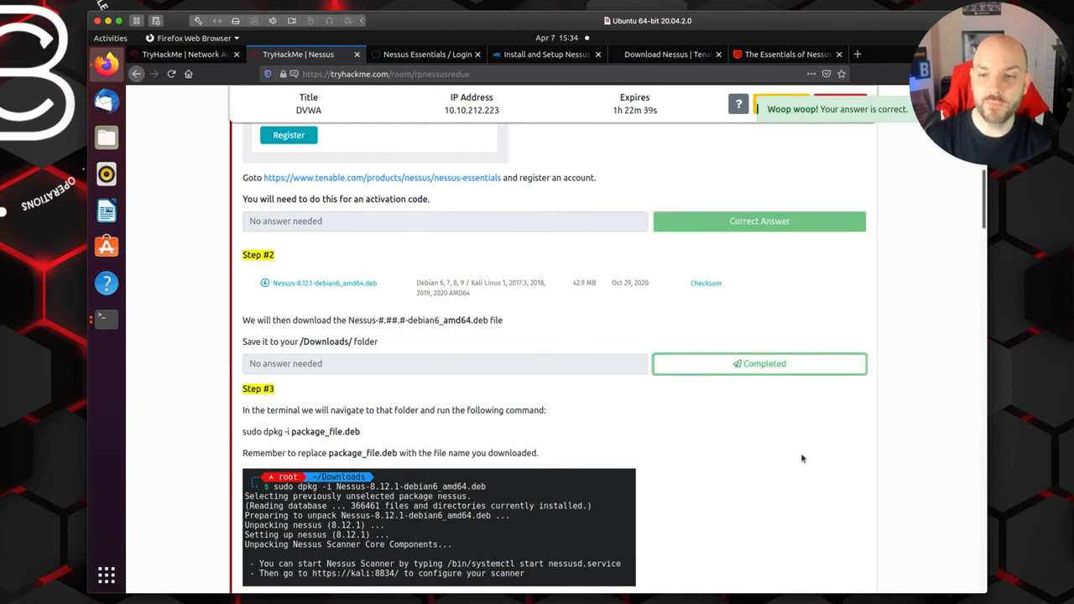
{"action": "scroll", "coordinate": [798, 456], "scroll_direction": "down", "scroll_amount": 3}
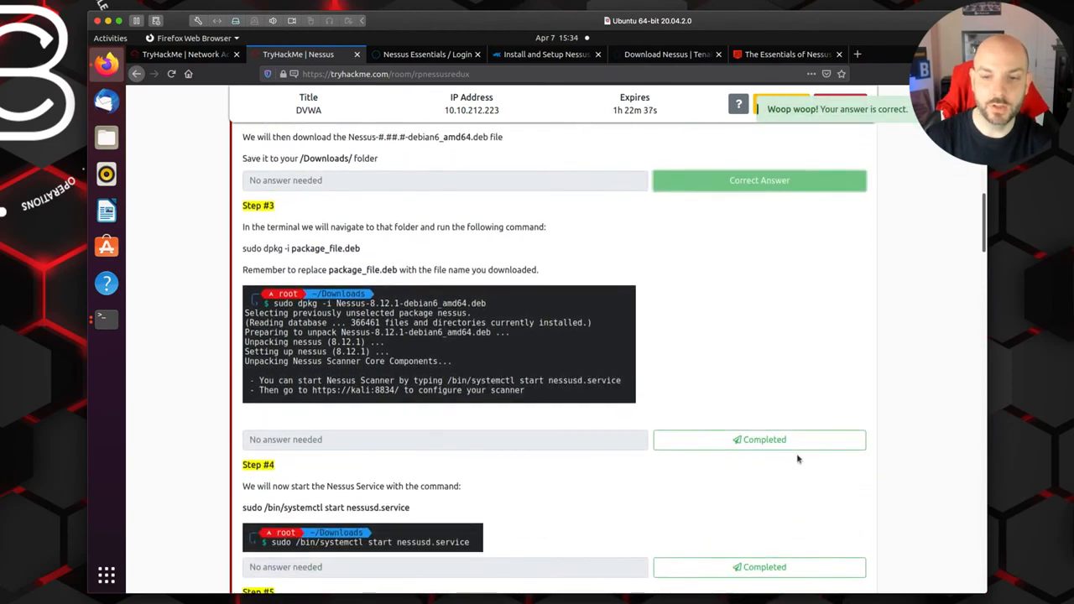
{"action": "left_click", "coordinate": [778, 447]}
{"action": "scroll", "coordinate": [779, 447], "scroll_direction": "down", "scroll_amount": 4}
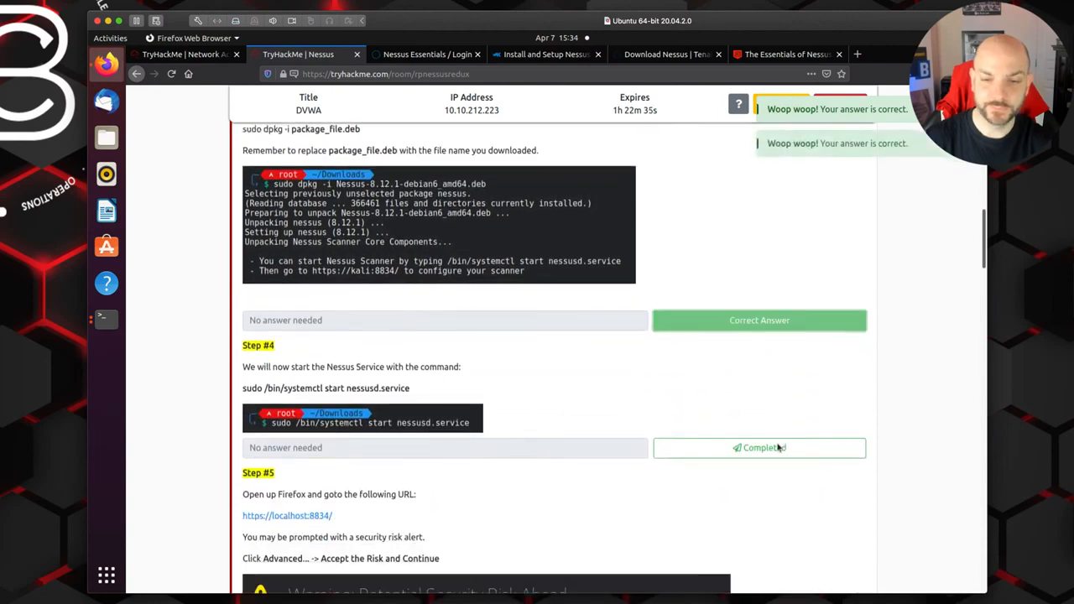
{"action": "left_click", "coordinate": [776, 419]}
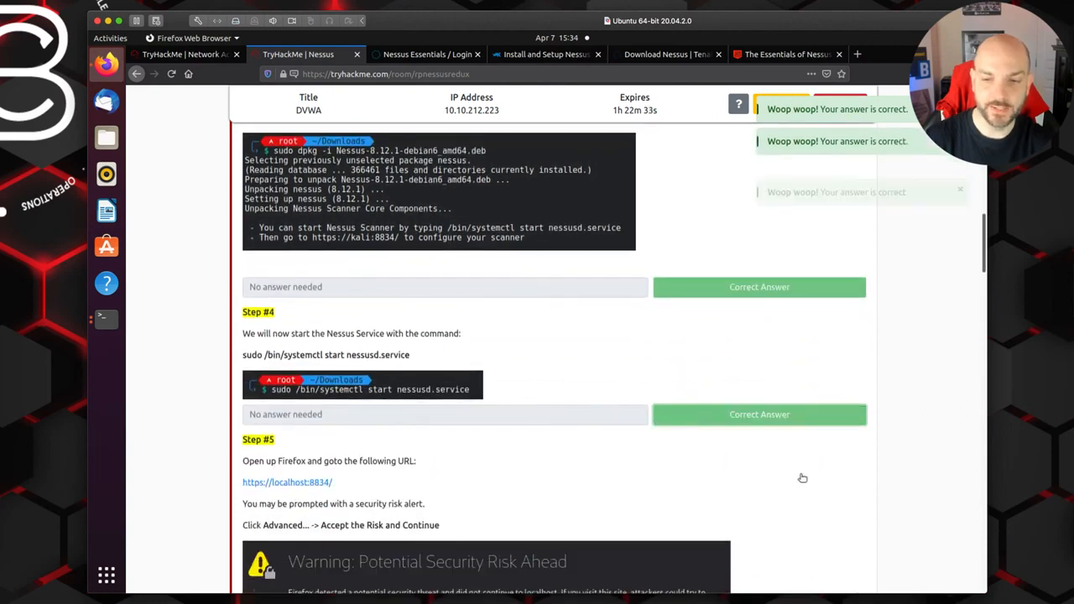
{"action": "scroll", "coordinate": [801, 478], "scroll_direction": "down", "scroll_amount": 5}
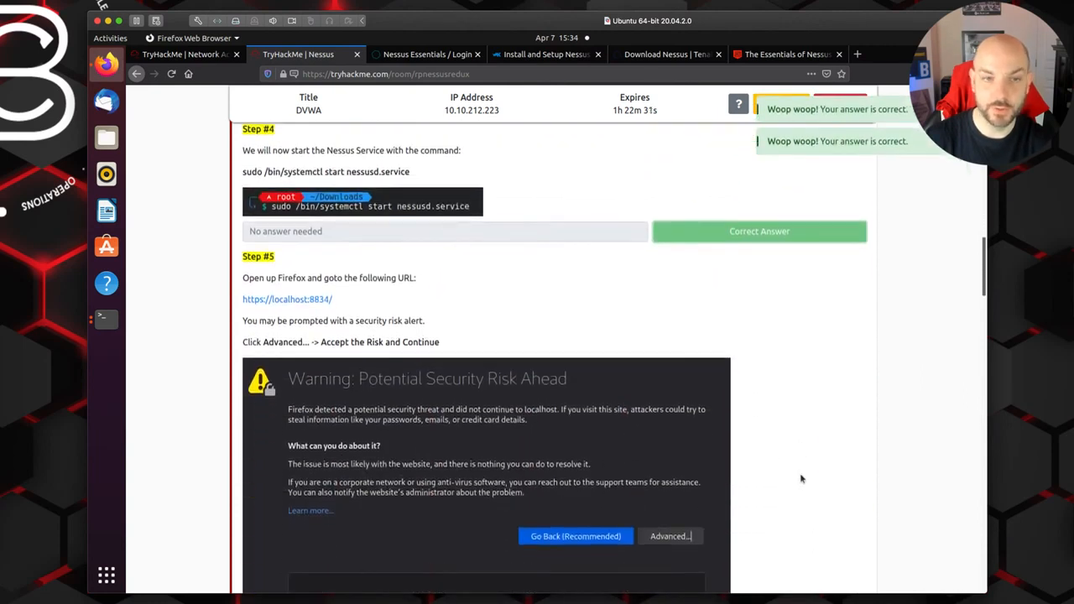
{"action": "scroll", "coordinate": [801, 478], "scroll_direction": "down", "scroll_amount": 3}
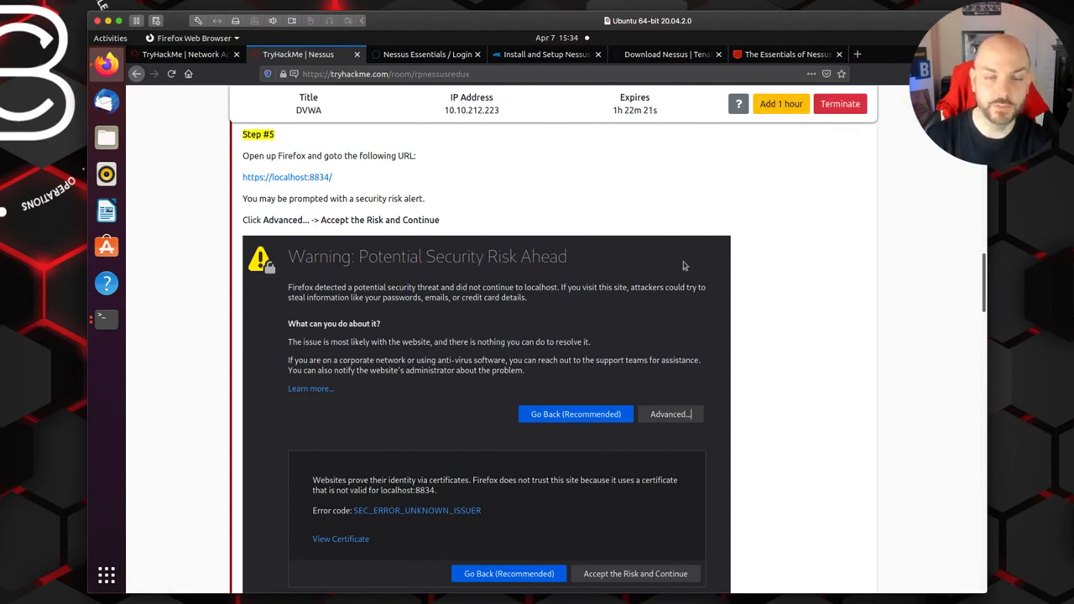
{"action": "scroll", "coordinate": [851, 318], "scroll_direction": "down", "scroll_amount": 3}
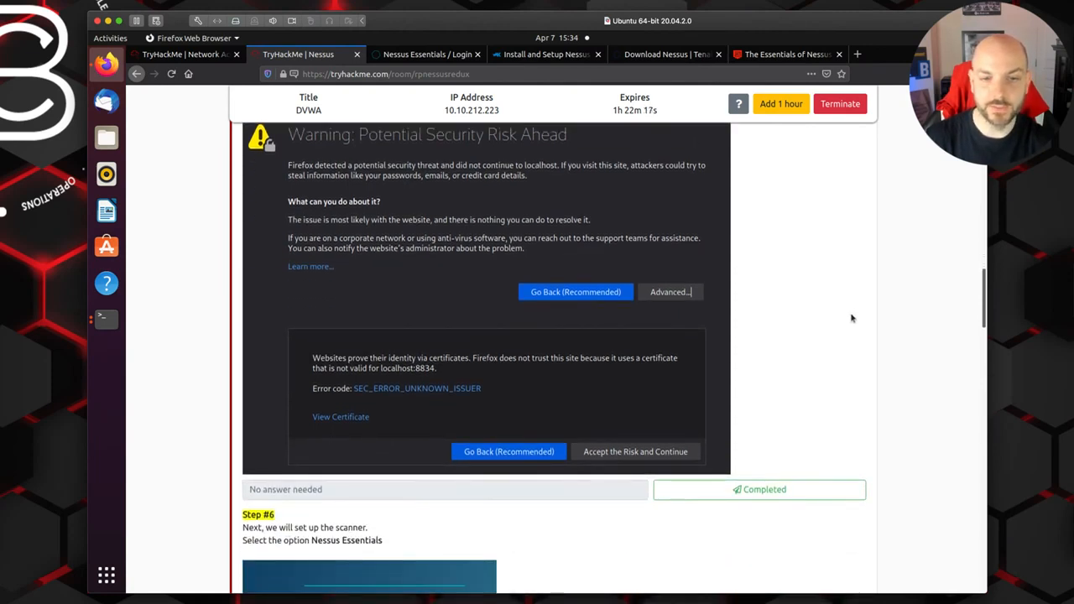
{"action": "scroll", "coordinate": [851, 318], "scroll_direction": "up", "scroll_amount": 1}
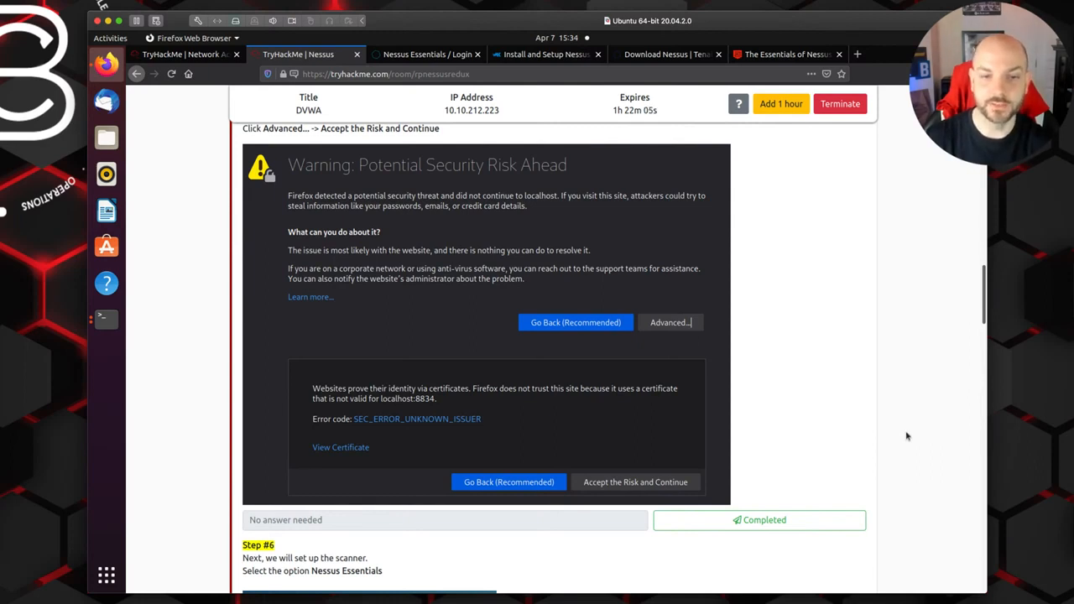
{"action": "scroll", "coordinate": [833, 381], "scroll_direction": "down", "scroll_amount": 5}
{"action": "left_click", "coordinate": [772, 286]}
Read Step #6 on selecting Nessus Essentials and entering the activation code, and mark it as completed
{"action": "scroll", "coordinate": [808, 403], "scroll_direction": "down", "scroll_amount": 3}
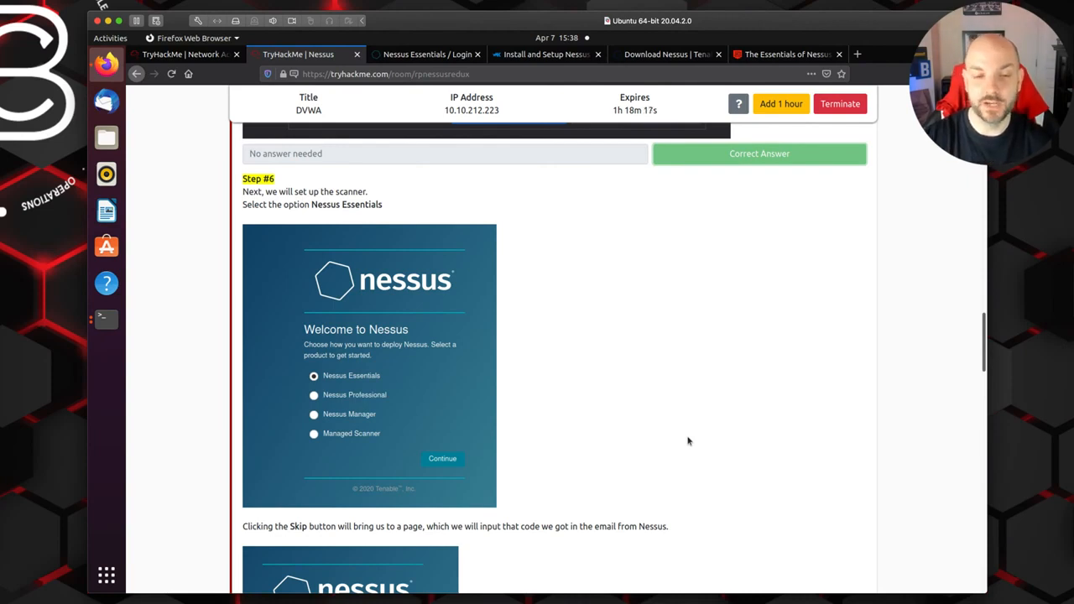
{"action": "scroll", "coordinate": [656, 451], "scroll_direction": "down", "scroll_amount": 5}
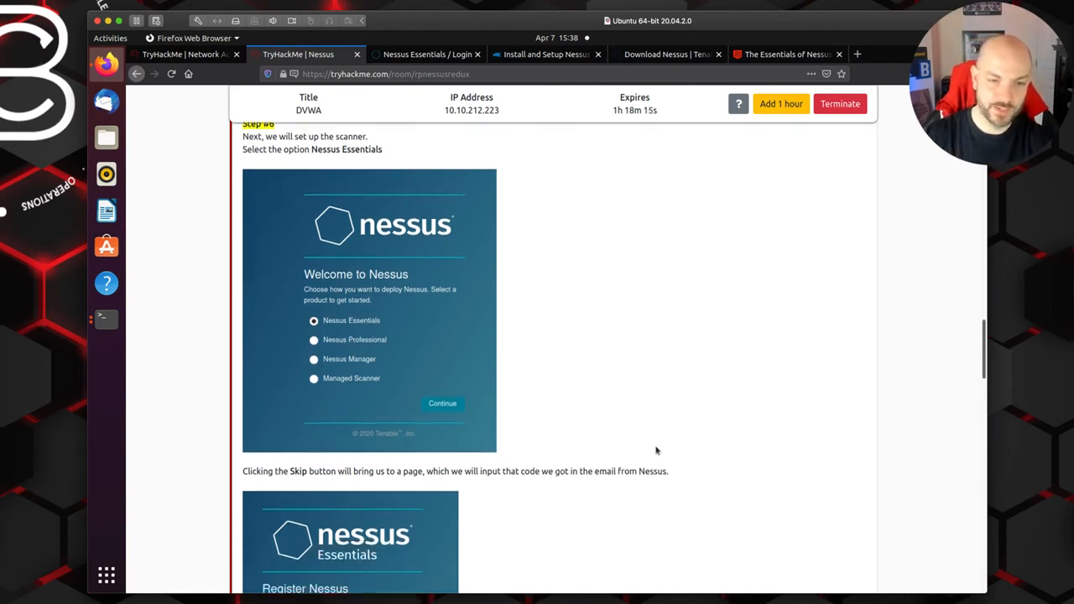
{"action": "scroll", "coordinate": [656, 450], "scroll_direction": "down", "scroll_amount": 2}
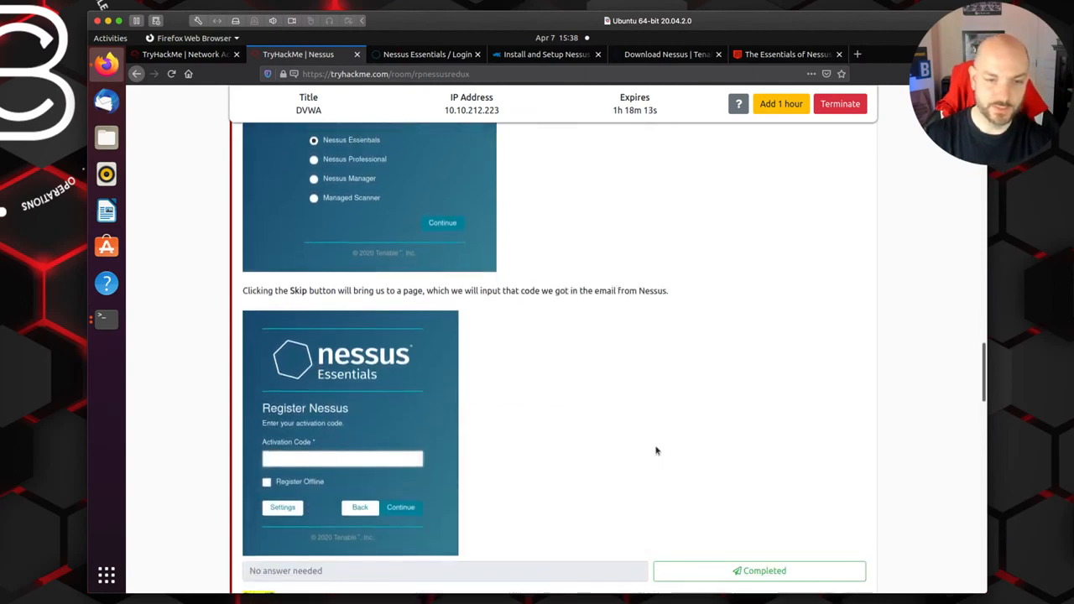
{"action": "scroll", "coordinate": [558, 247], "scroll_direction": "up", "scroll_amount": 4}
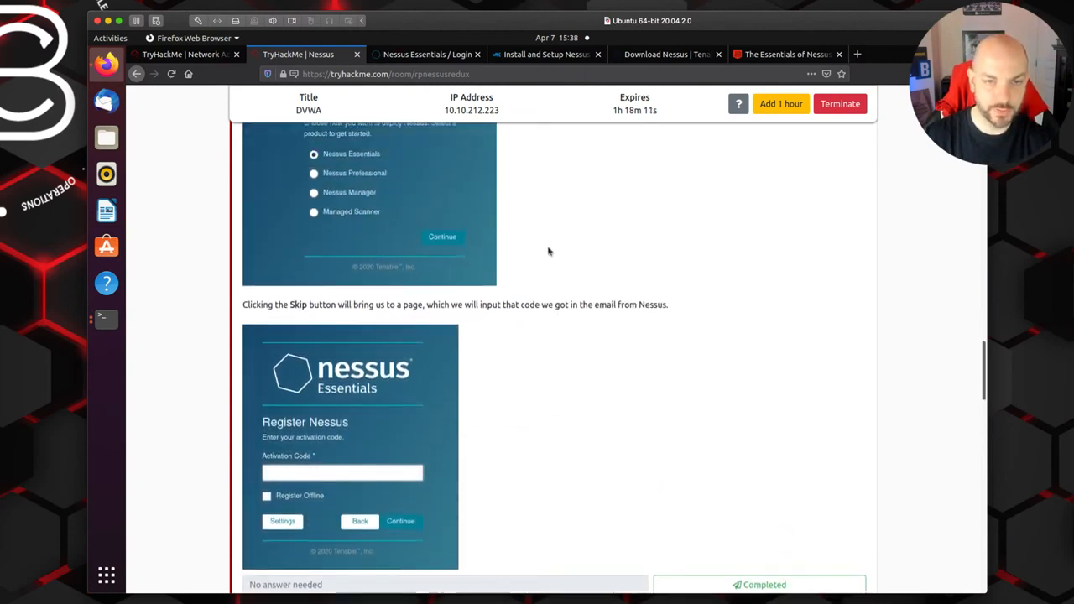
{"action": "scroll", "coordinate": [593, 255], "scroll_direction": "down", "scroll_amount": 4}
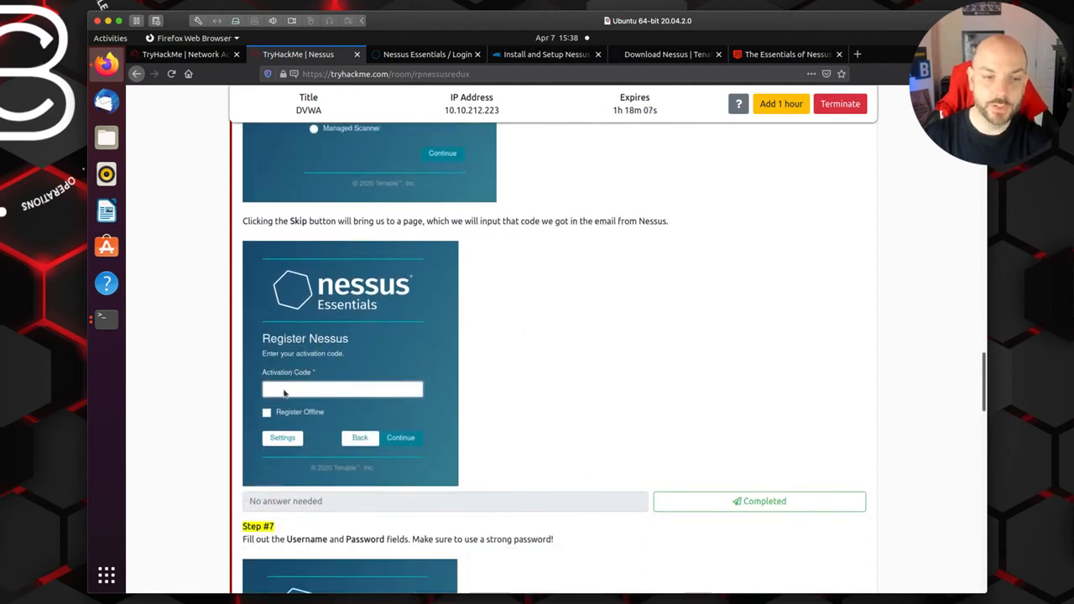
{"action": "scroll", "coordinate": [605, 409], "scroll_direction": "down", "scroll_amount": 2}
{"action": "left_click", "coordinate": [662, 437]}
Read Step #7 on filling out the username and password fields, and mark it as completed
{"action": "scroll", "coordinate": [660, 423], "scroll_direction": "down", "scroll_amount": 3}
{"action": "scroll", "coordinate": [660, 423], "scroll_direction": "down", "scroll_amount": 3}
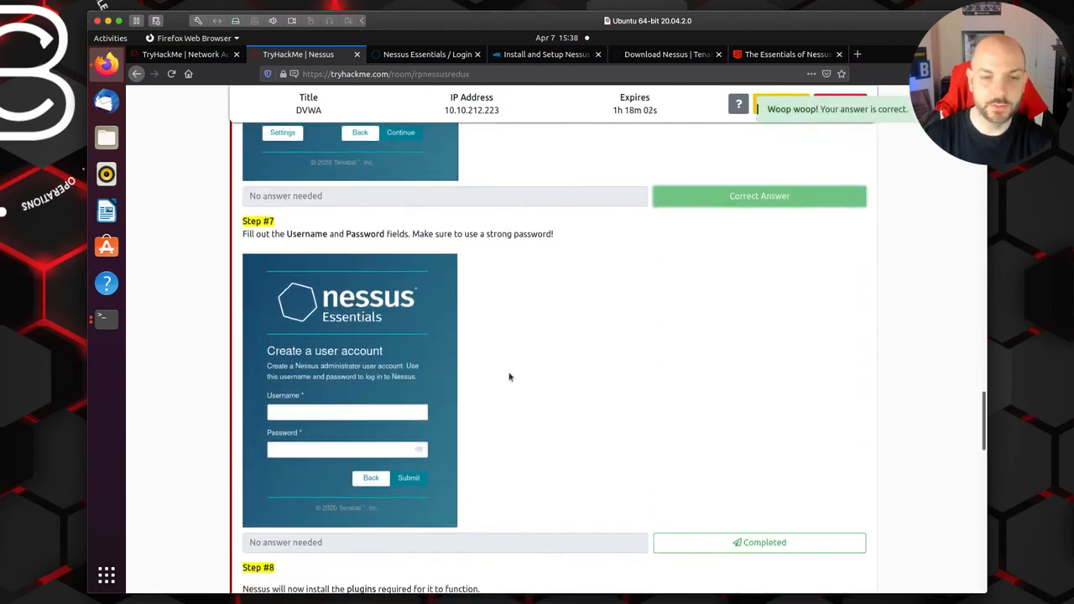
{"action": "scroll", "coordinate": [487, 422], "scroll_direction": "down", "scroll_amount": 2}
{"action": "scroll", "coordinate": [487, 422], "scroll_direction": "down", "scroll_amount": 4}
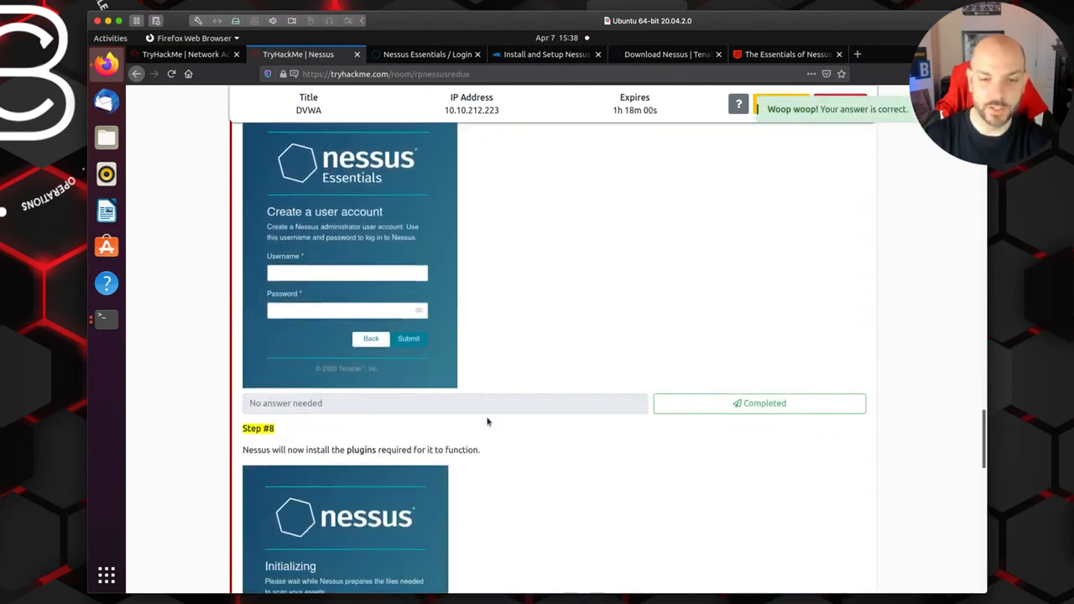
{"action": "left_click", "coordinate": [708, 335]}
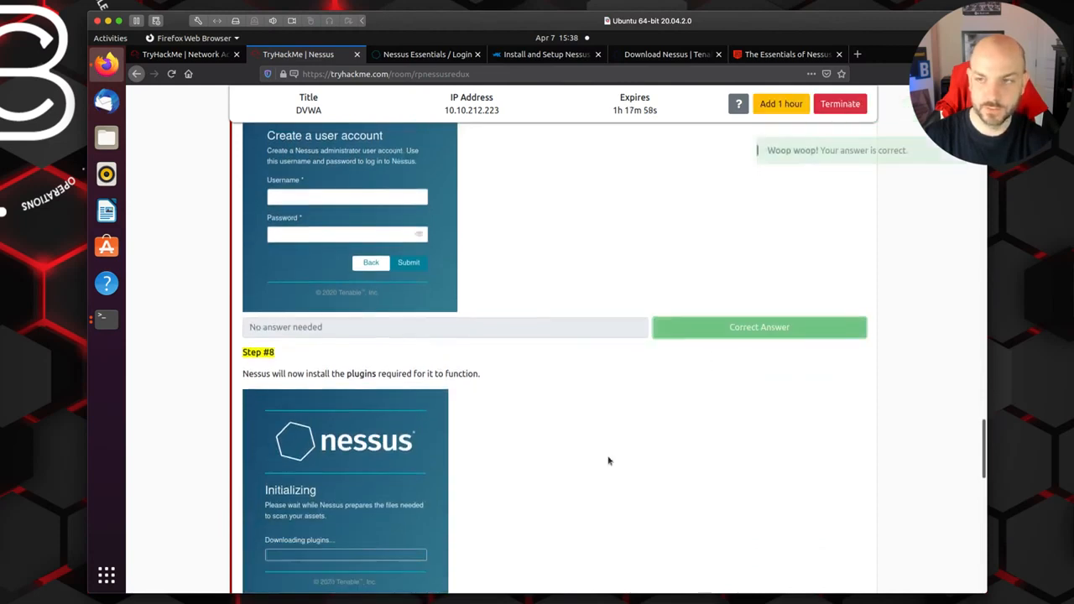
Read Step #8 on the Nessus plugin installation and mark it as completed
{"action": "scroll", "coordinate": [611, 461], "scroll_direction": "down", "scroll_amount": 3}
{"action": "scroll", "coordinate": [460, 429], "scroll_direction": "down", "scroll_amount": 1}
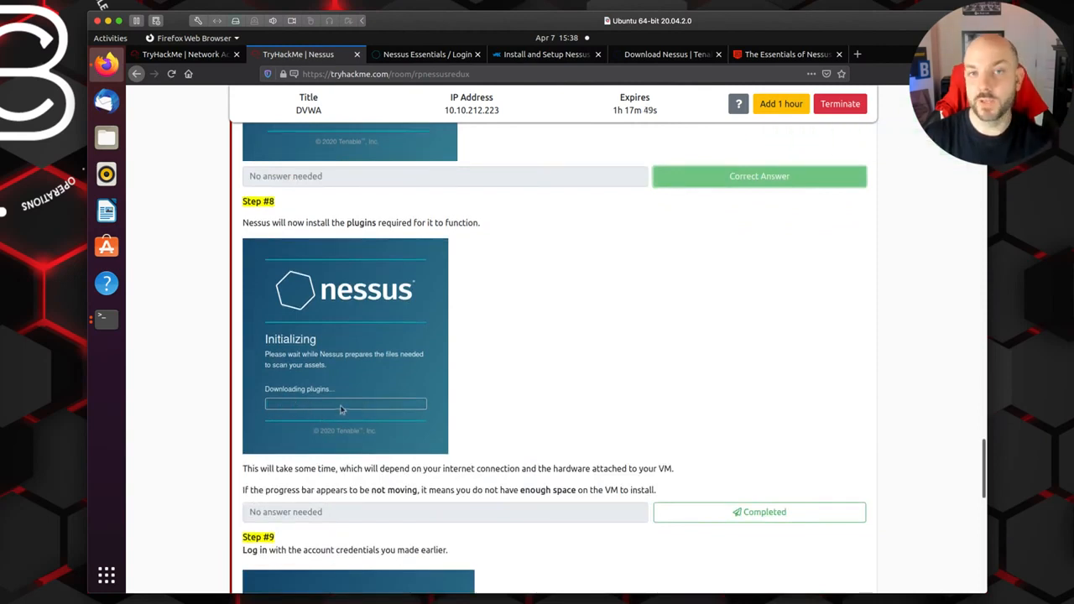
{"action": "scroll", "coordinate": [621, 416], "scroll_direction": "down", "scroll_amount": 2}
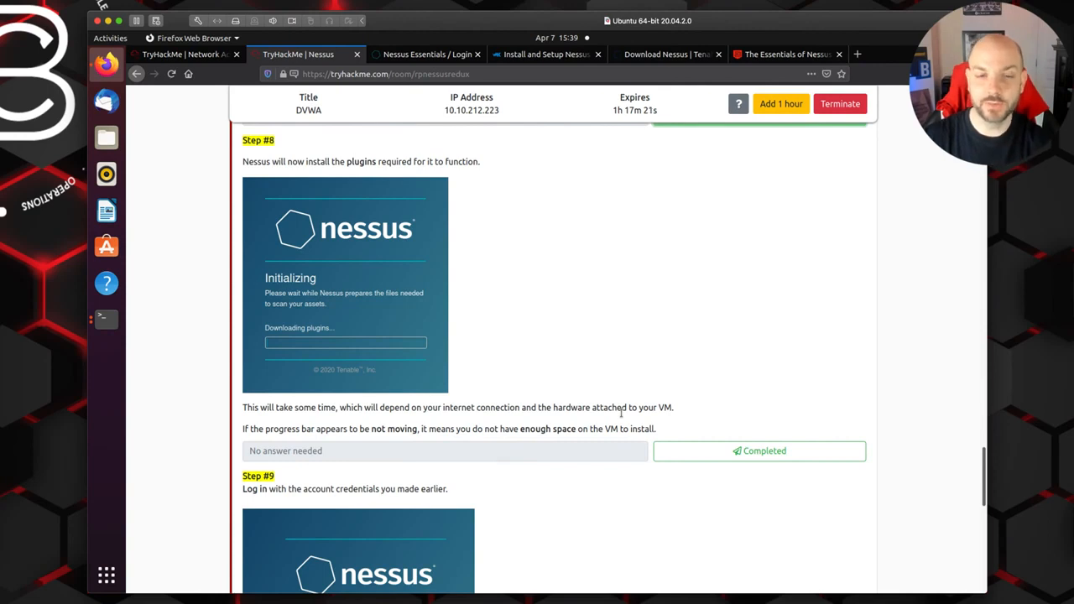
{"action": "left_click", "coordinate": [733, 453]}
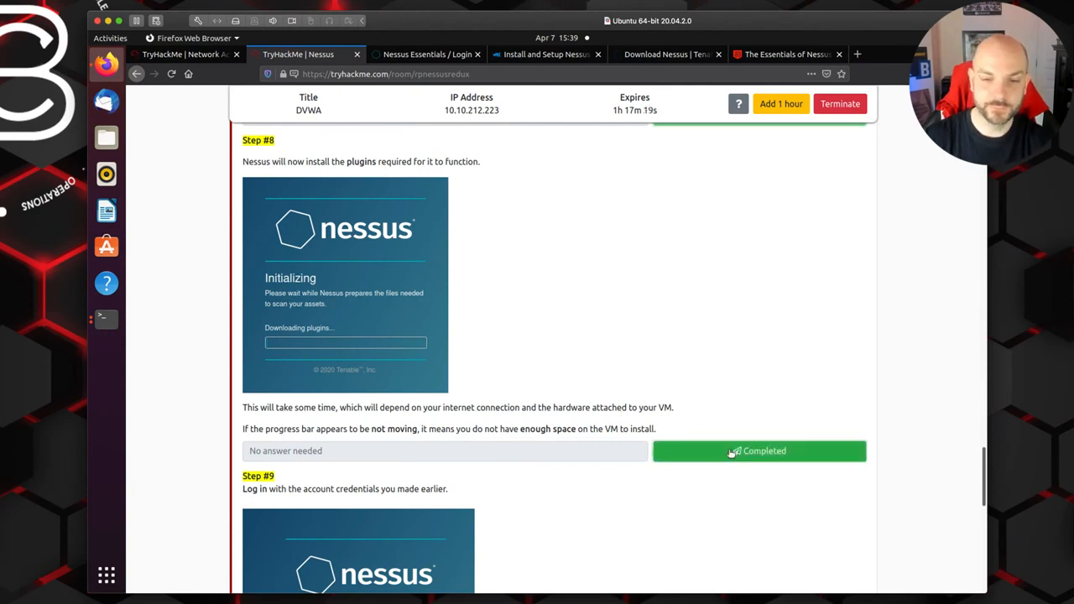
Mark Step #9, logging in with the account, and Step #10, the finished Nessus installation, as completed
{"action": "scroll", "coordinate": [766, 513], "scroll_direction": "down", "scroll_amount": 5}
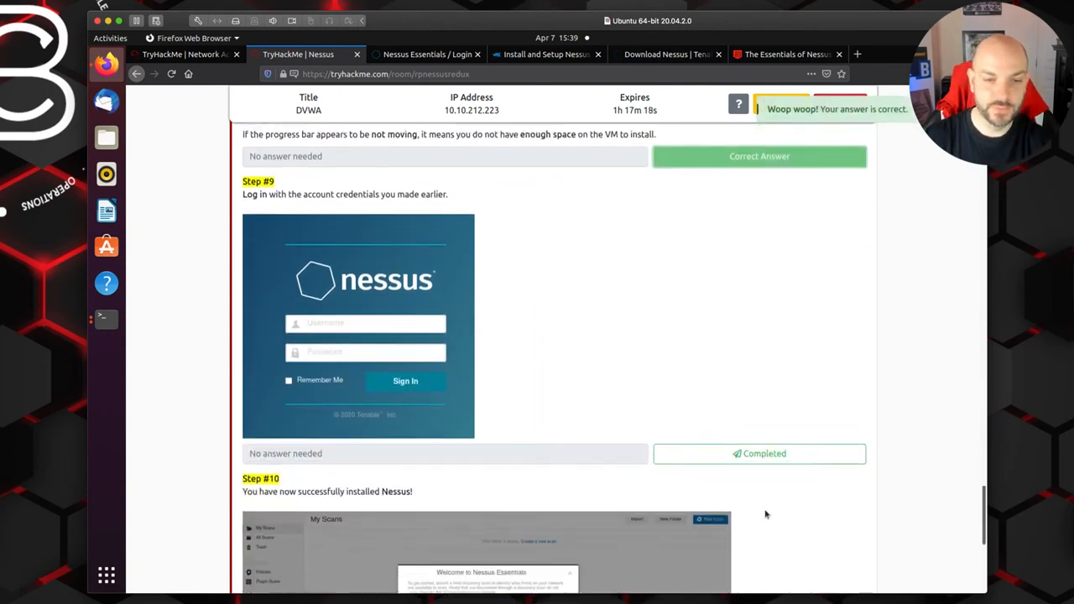
{"action": "scroll", "coordinate": [766, 513], "scroll_direction": "down", "scroll_amount": 2}
{"action": "left_click", "coordinate": [810, 355]}
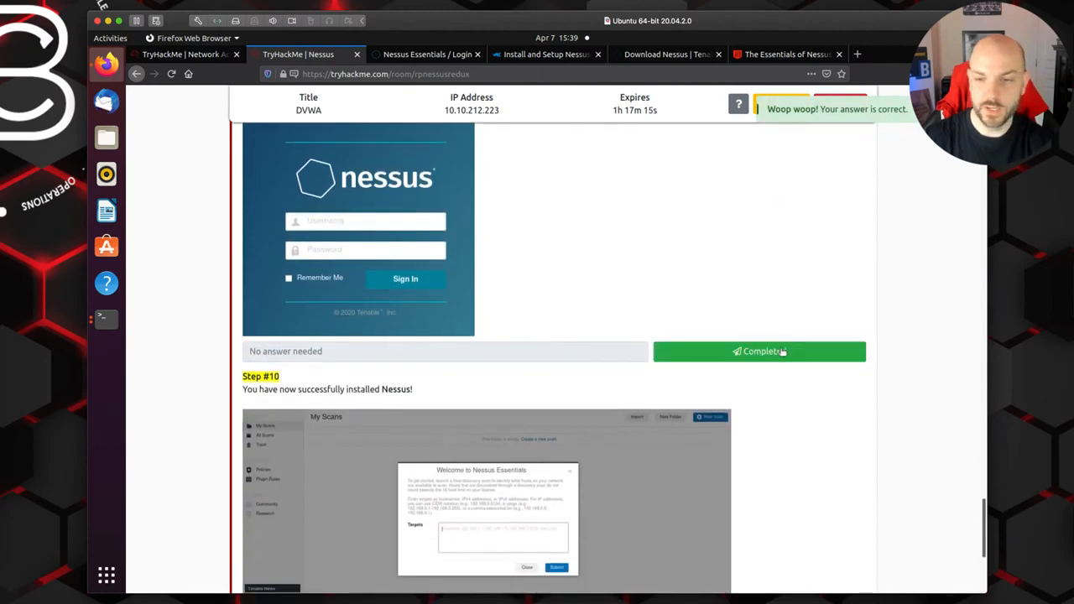
{"action": "scroll", "coordinate": [798, 448], "scroll_direction": "down", "scroll_amount": 4}
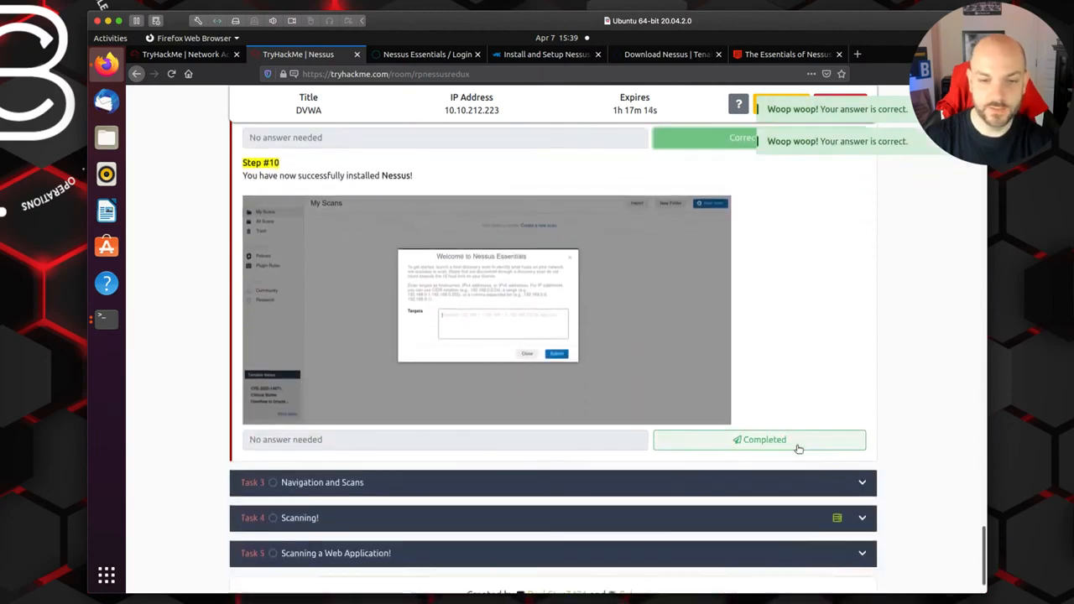
{"action": "left_click", "coordinate": [758, 411]}
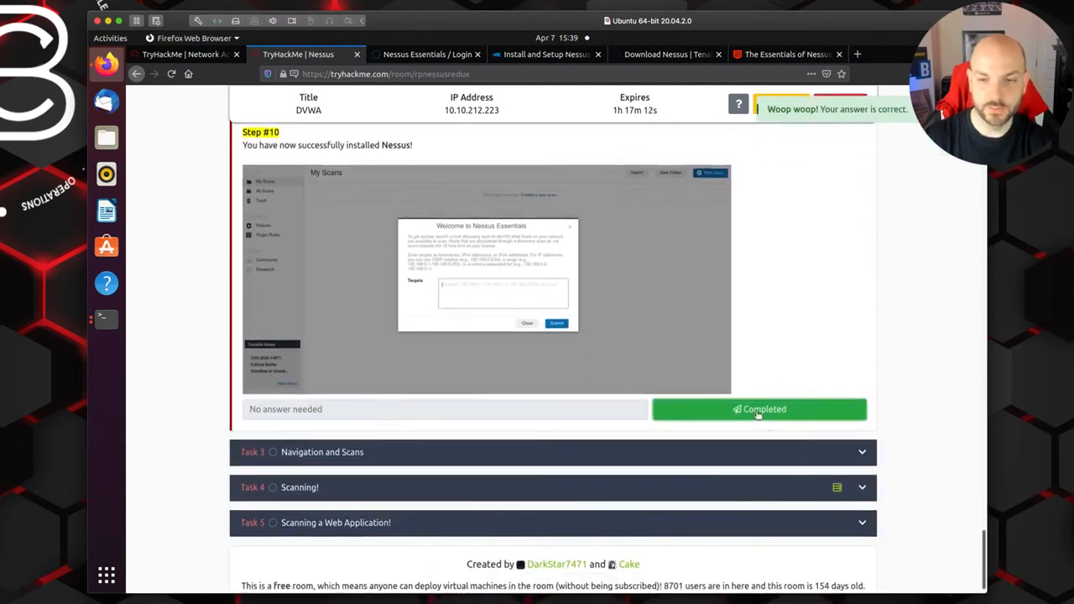
Switch to the Nessus Essentials login page and sign in to reach My Scans
{"action": "left_click", "coordinate": [425, 55]}
{"action": "left_click", "coordinate": [602, 403]}
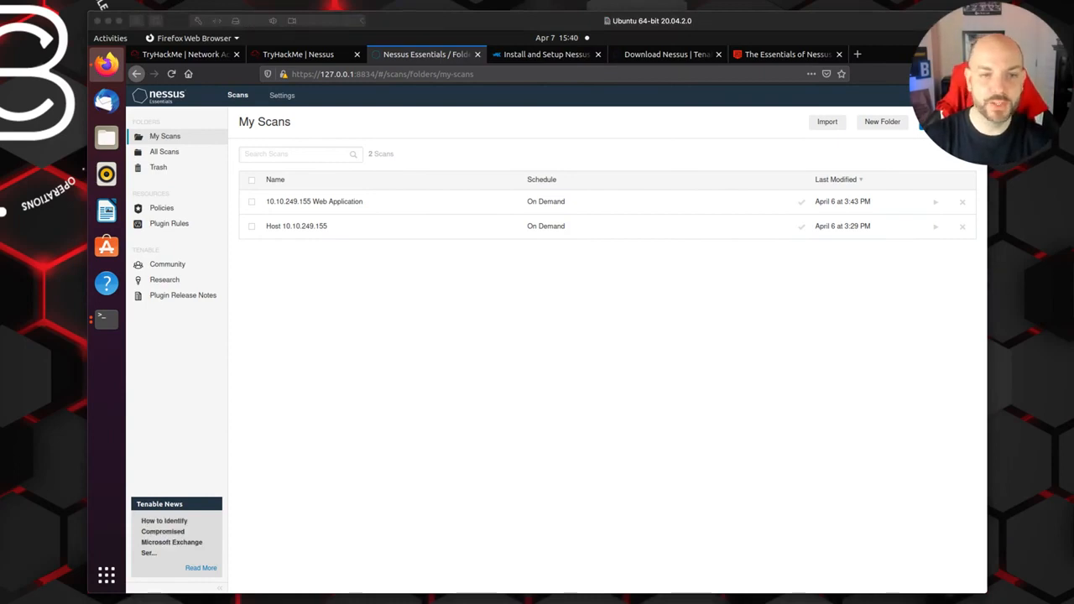
Go back to the TryHackMe Nessus room and expand Task 3, Navigation and Scans
{"action": "left_click", "coordinate": [286, 54]}
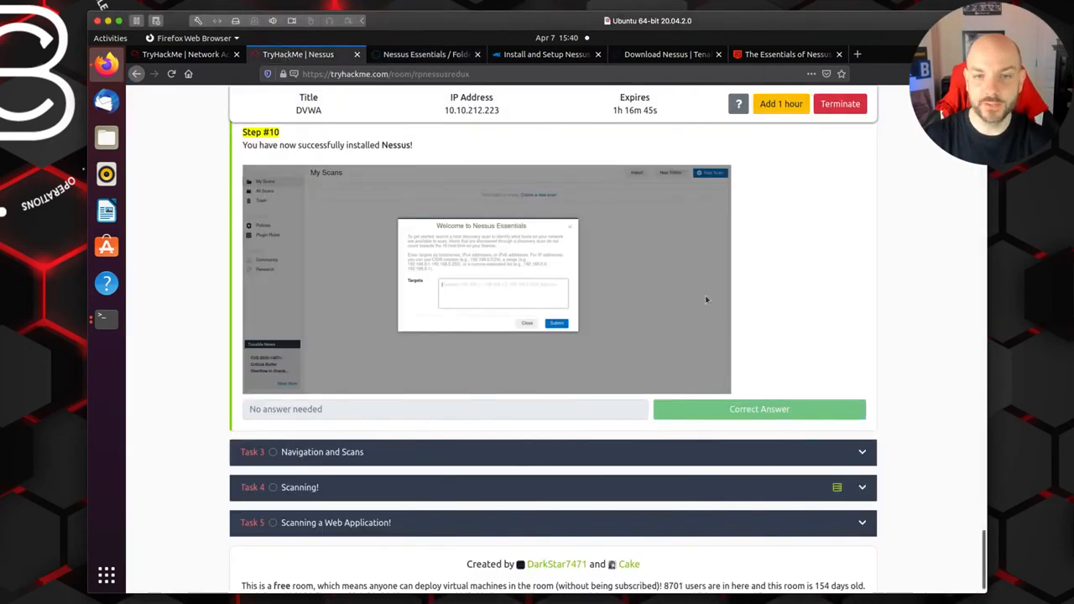
{"action": "scroll", "coordinate": [705, 299], "scroll_direction": "down", "scroll_amount": 1}
{"action": "left_click", "coordinate": [861, 433]}
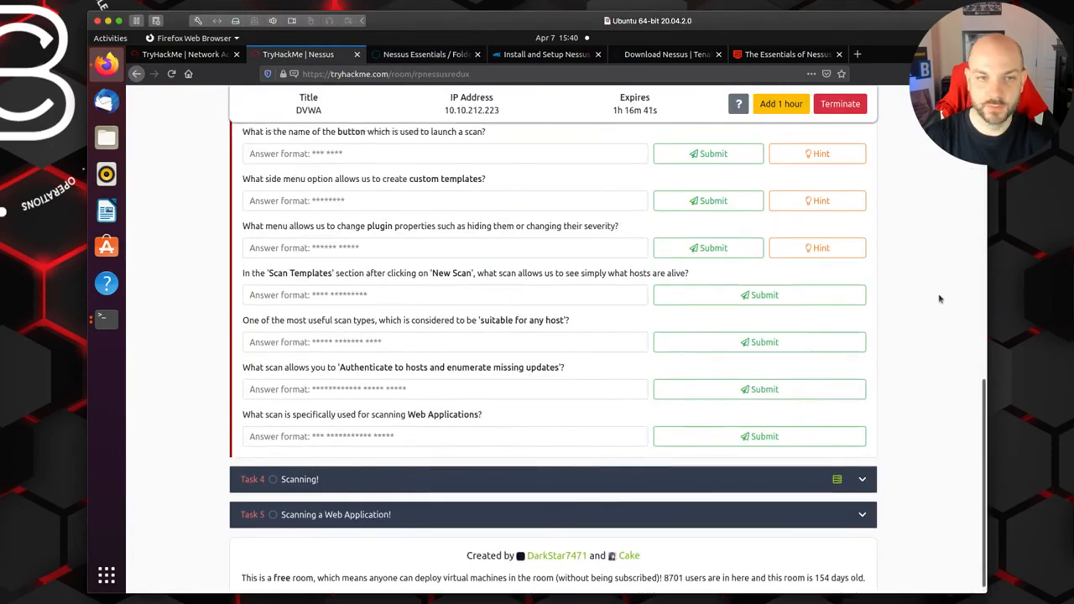
{"action": "scroll", "coordinate": [938, 298], "scroll_direction": "up", "scroll_amount": 10}
{"action": "scroll", "coordinate": [939, 299], "scroll_direction": "up", "scroll_amount": 1}
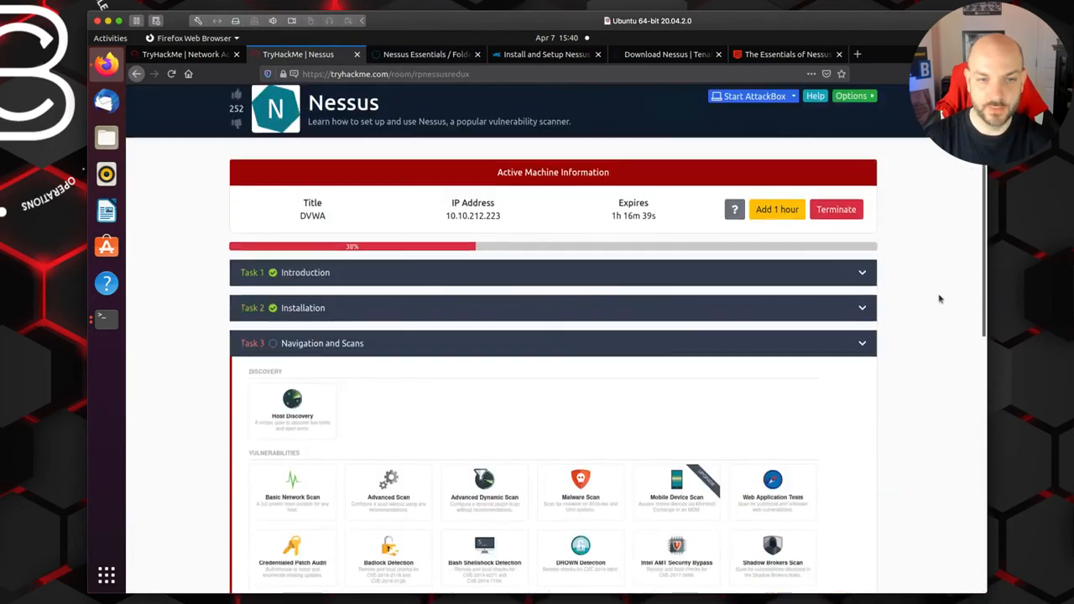
Examine Task 3's overview of Nessus scan templates and its questions on navigation and scan types
{"action": "scroll", "coordinate": [939, 299], "scroll_direction": "down", "scroll_amount": 5}
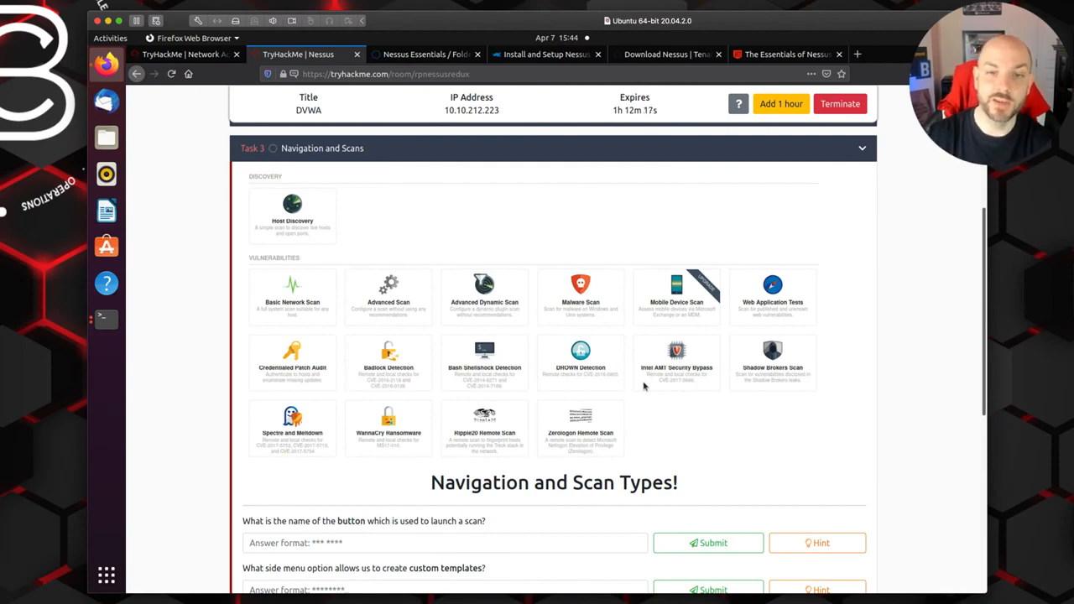
{"action": "scroll", "coordinate": [651, 414], "scroll_direction": "down", "scroll_amount": 1}
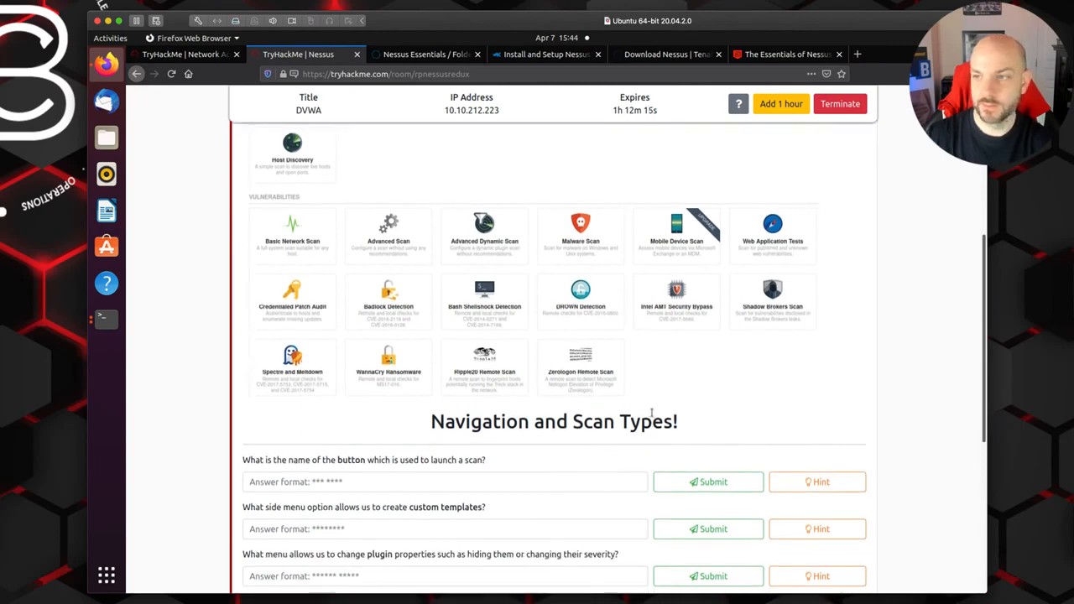
{"action": "scroll", "coordinate": [648, 410], "scroll_direction": "down", "scroll_amount": 1}
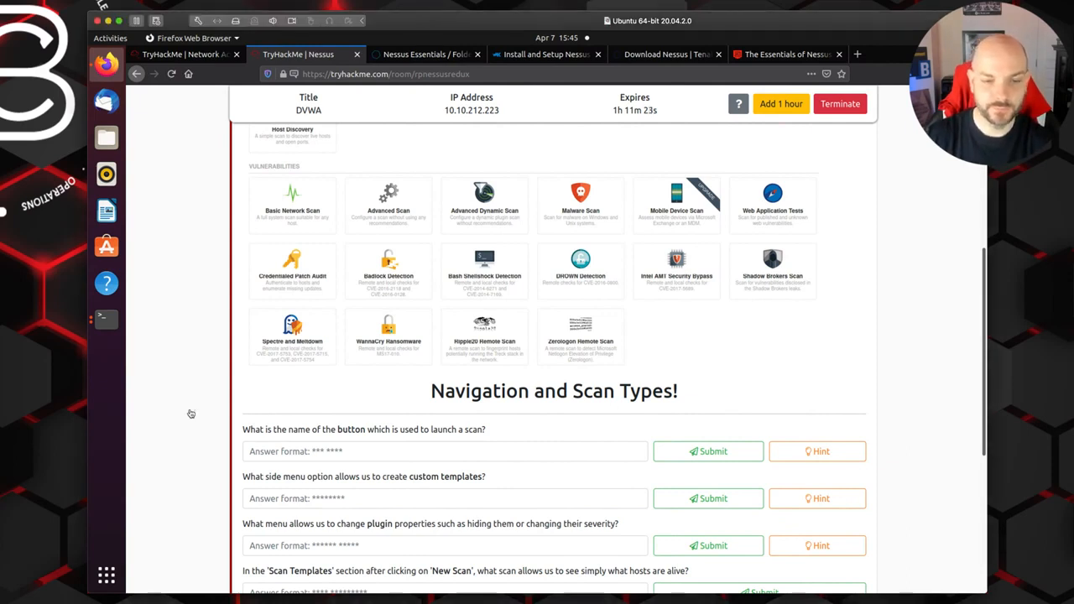
{"action": "scroll", "coordinate": [492, 485], "scroll_direction": "down", "scroll_amount": 3}
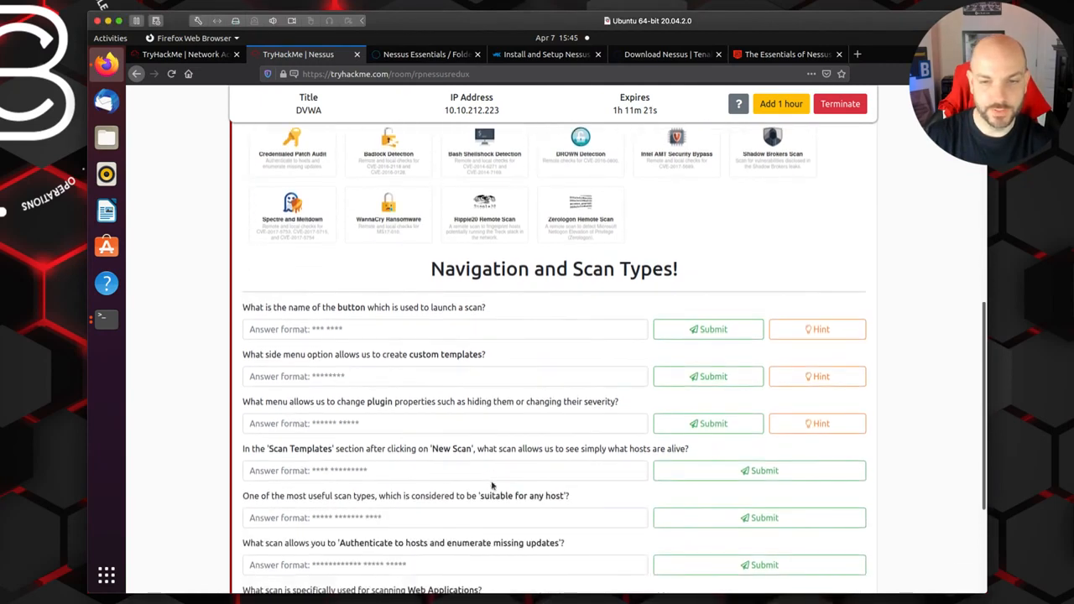
{"action": "scroll", "coordinate": [492, 485], "scroll_direction": "down", "scroll_amount": 1}
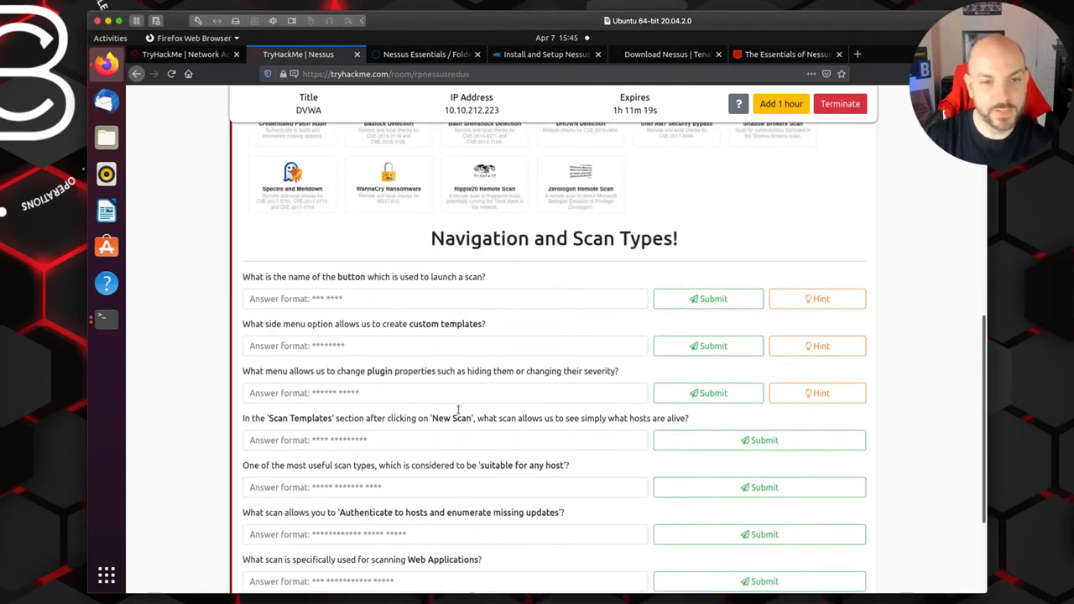
{"action": "scroll", "coordinate": [408, 317], "scroll_direction": "up", "scroll_amount": 9}
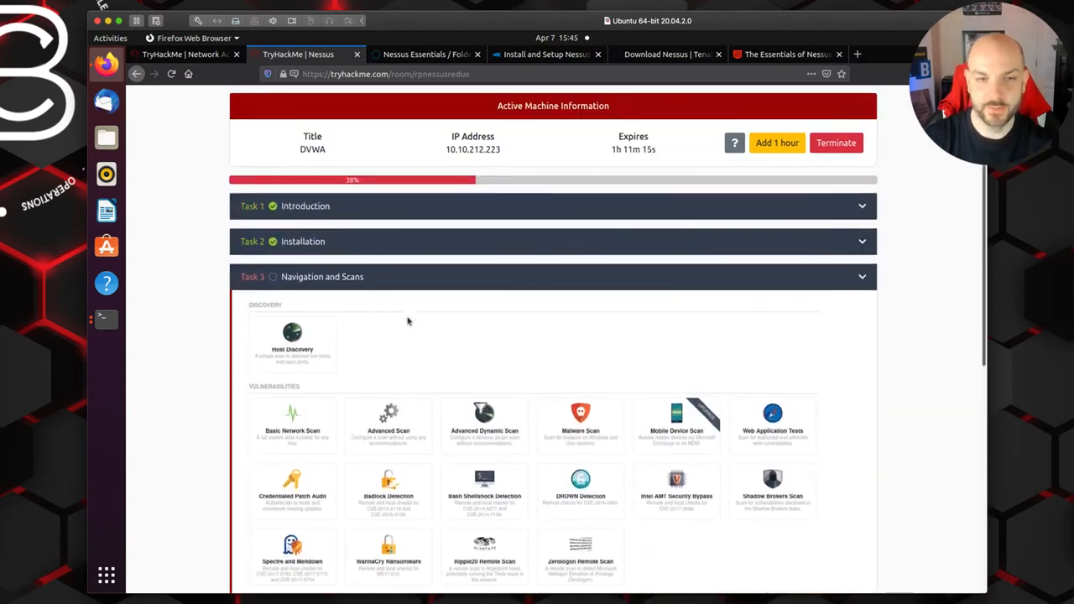
{"action": "scroll", "coordinate": [410, 251], "scroll_direction": "down", "scroll_amount": 5}
Check the My Scans page in Nessus, and submit "new scan" as the answer for the button that launches a scan
{"action": "left_click", "coordinate": [434, 55]}
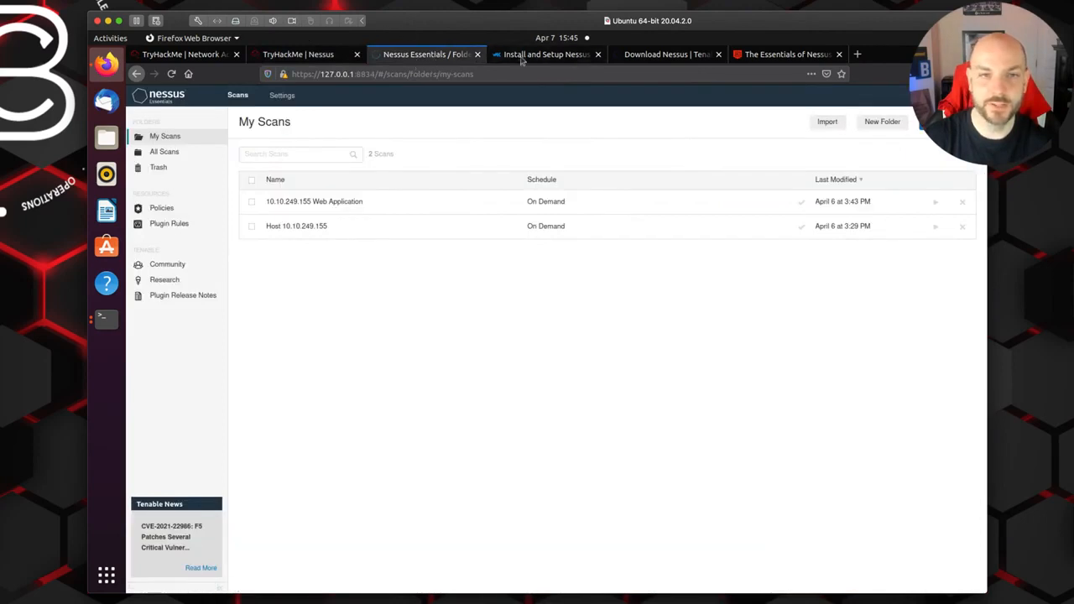
{"action": "left_click", "coordinate": [299, 55]}
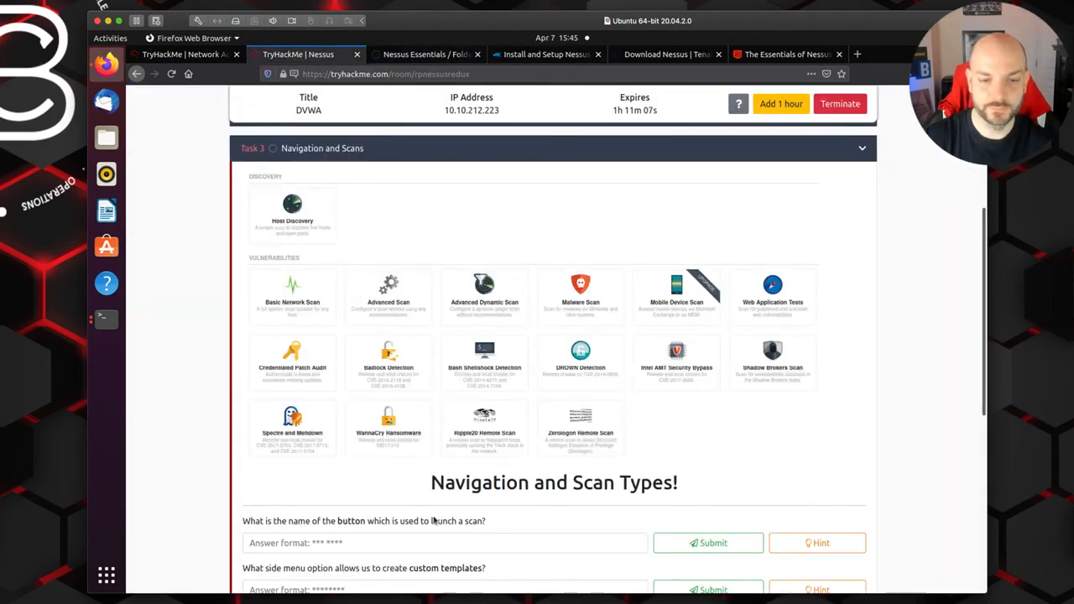
{"action": "scroll", "coordinate": [428, 520], "scroll_direction": "down", "scroll_amount": 1}
{"action": "left_click", "coordinate": [331, 483]}
{"action": "type", "text": "new scan"}
{"action": "left_click", "coordinate": [713, 482]}
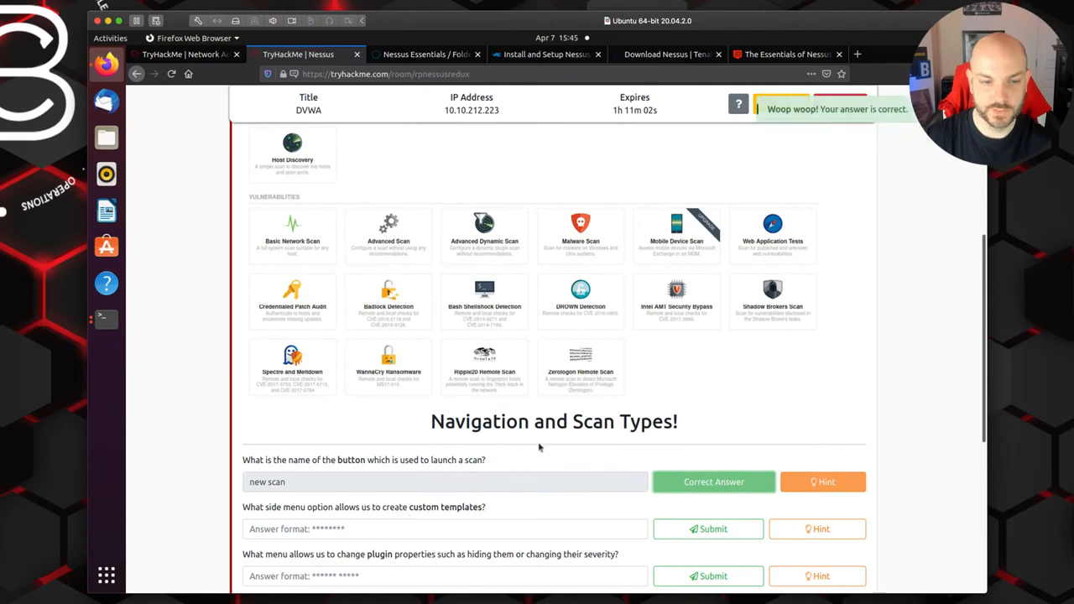
Start a new scan in Nessus to review the available scan templates, and return to the custom templates question in Task 3
{"action": "scroll", "coordinate": [537, 446], "scroll_direction": "down", "scroll_amount": 3}
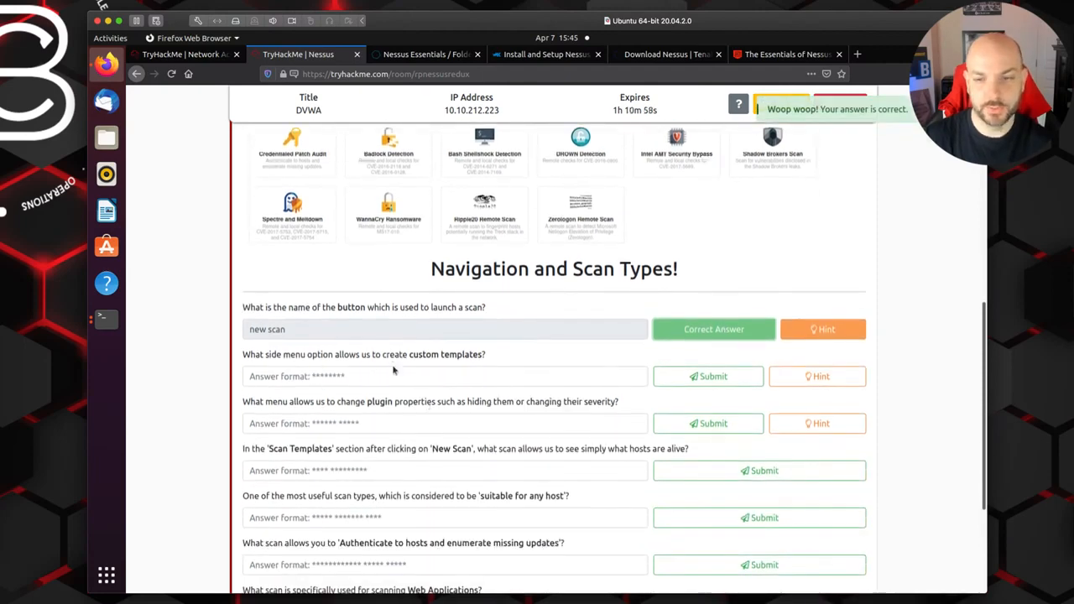
{"action": "scroll", "coordinate": [475, 370], "scroll_direction": "up", "scroll_amount": 1}
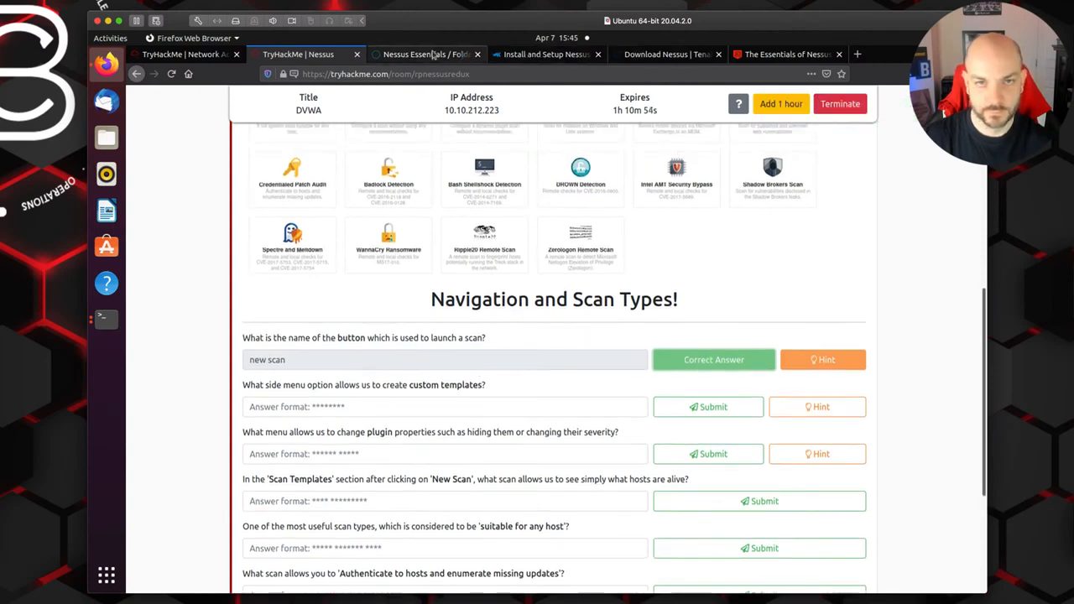
{"action": "left_click", "coordinate": [433, 53]}
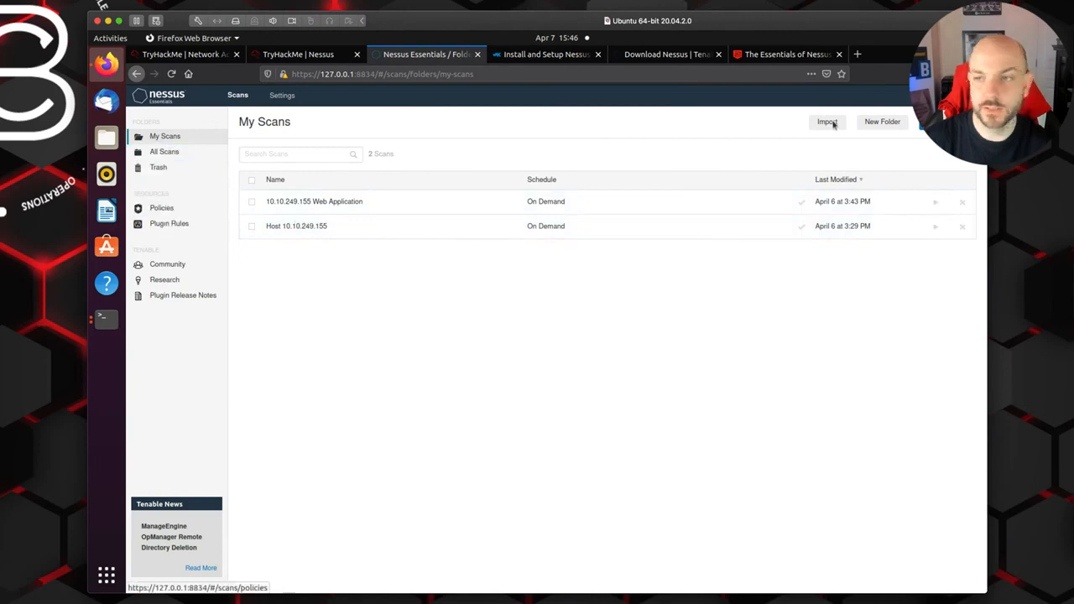
{"action": "left_click", "coordinate": [942, 122]}
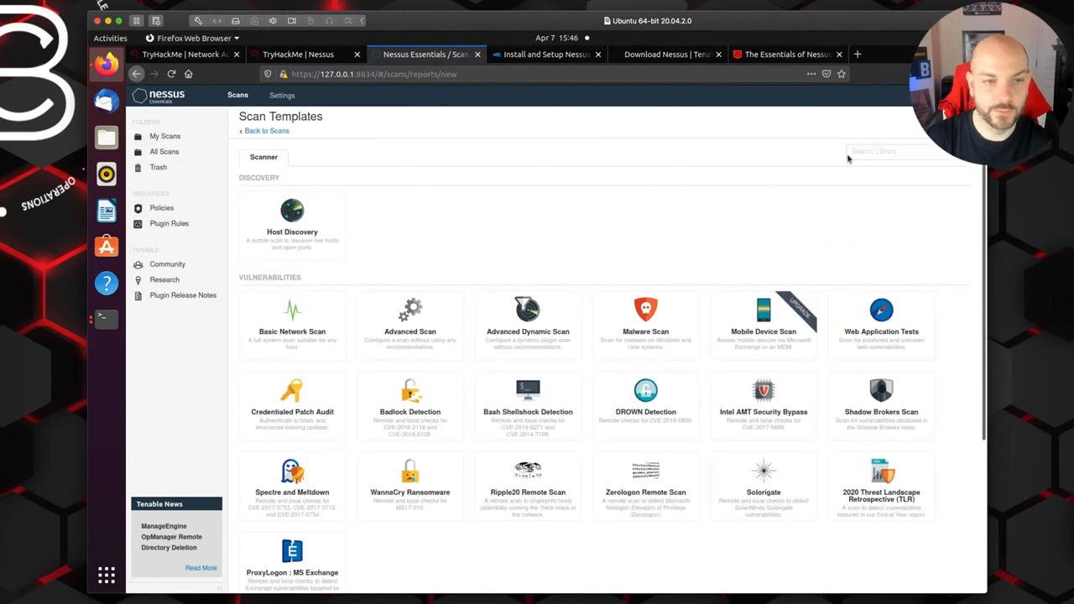
{"action": "scroll", "coordinate": [708, 196], "scroll_direction": "down", "scroll_amount": 1}
{"action": "scroll", "coordinate": [708, 196], "scroll_direction": "down", "scroll_amount": 5}
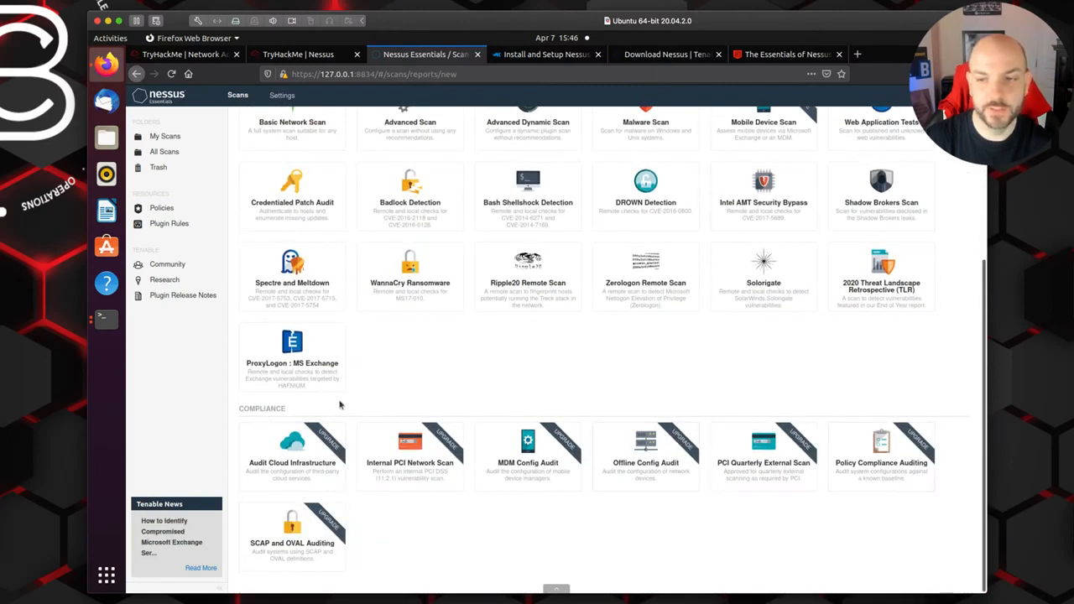
{"action": "scroll", "coordinate": [581, 418], "scroll_direction": "up", "scroll_amount": 5}
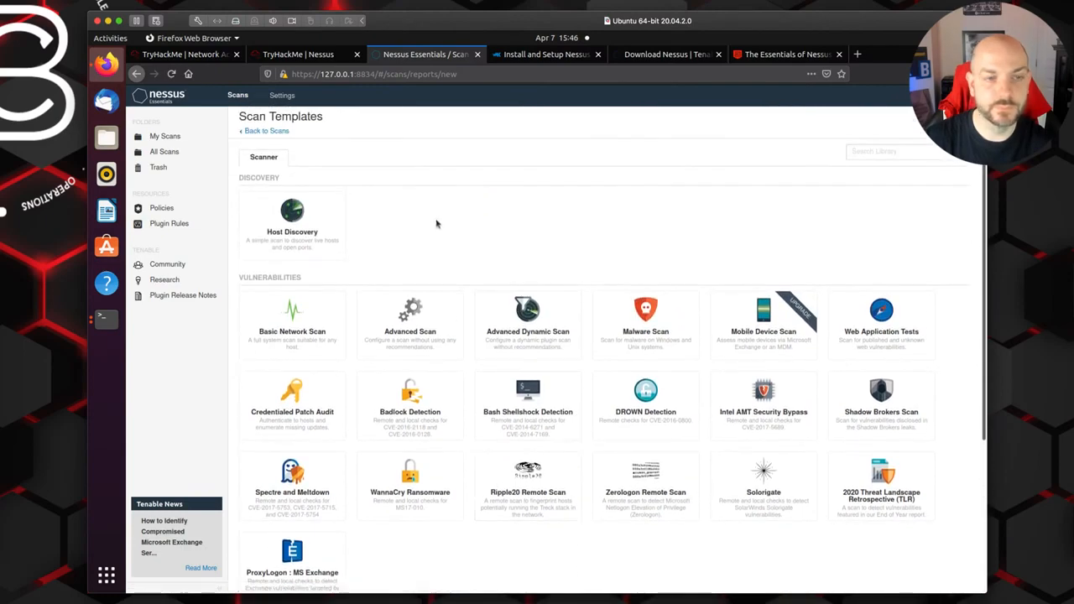
{"action": "left_click", "coordinate": [317, 55]}
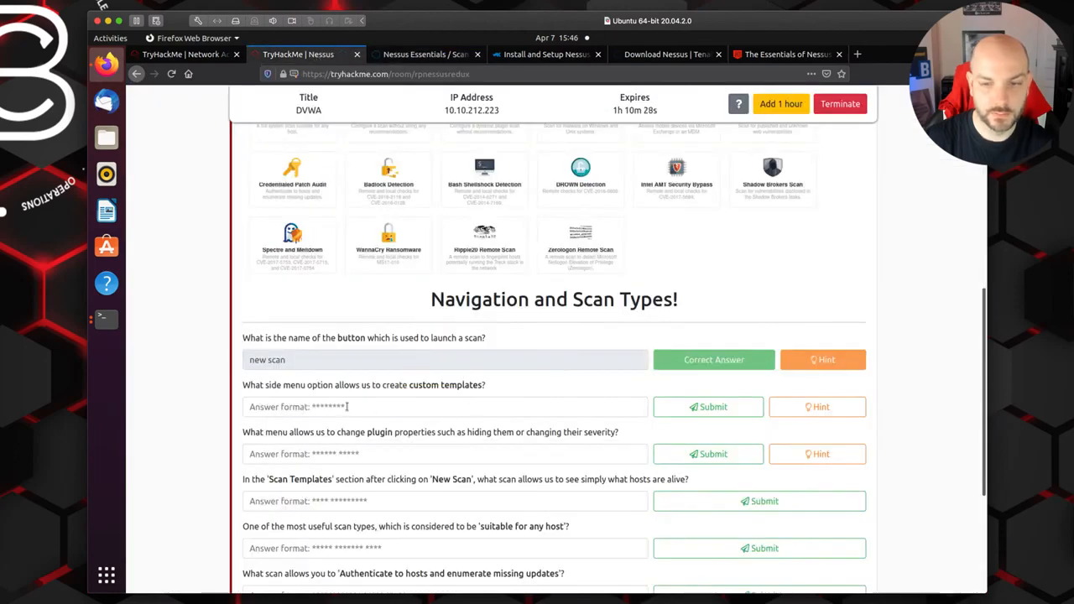
Read the hint for the custom templates question, and look over the scan templates in Nessus
{"action": "left_click", "coordinate": [803, 411]}
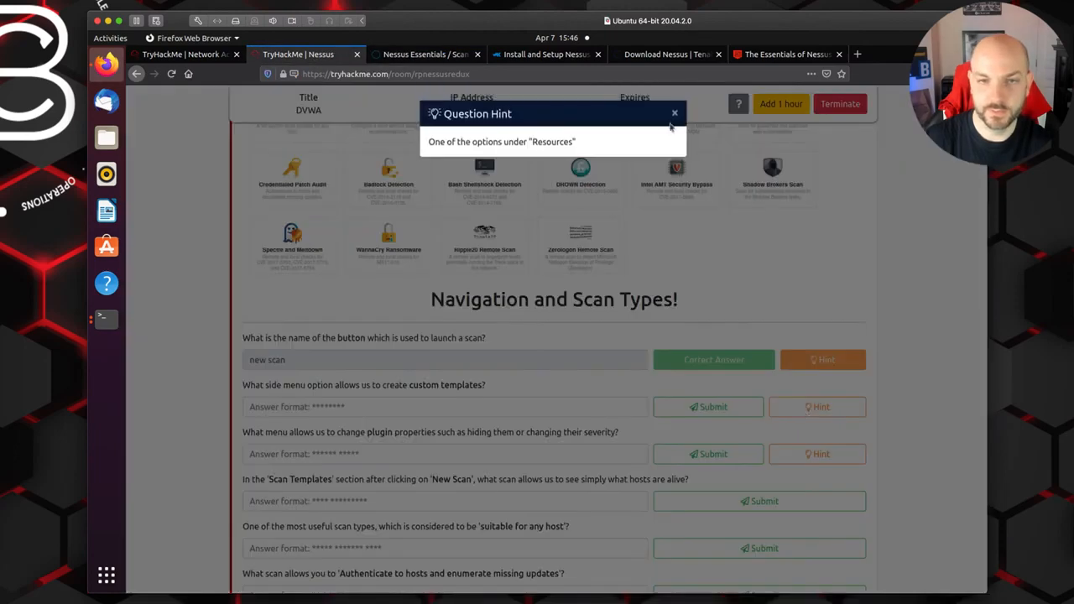
{"action": "left_click", "coordinate": [674, 112]}
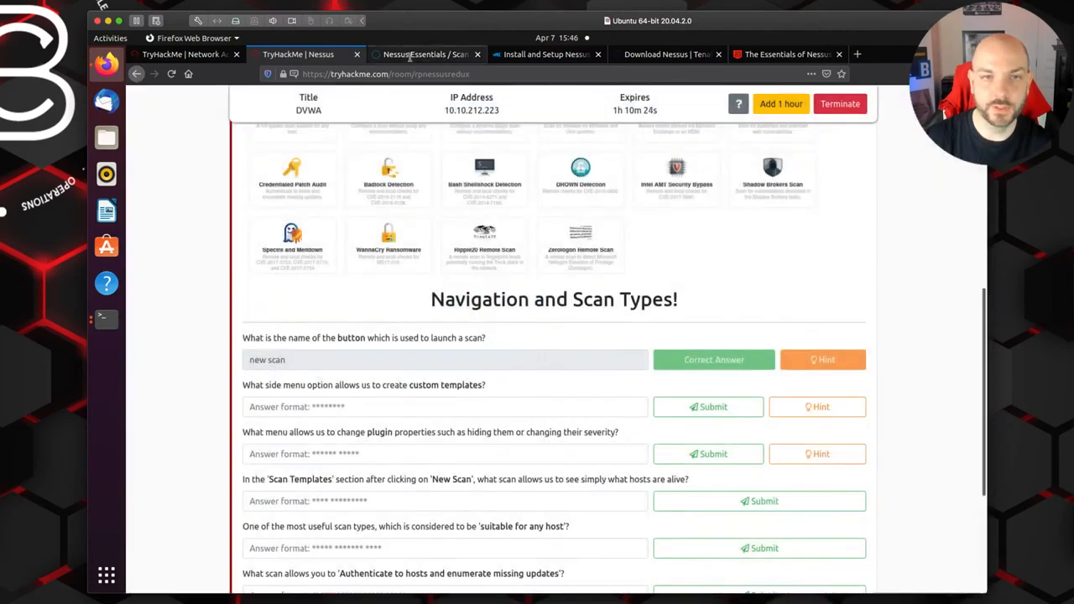
{"action": "left_click", "coordinate": [410, 57]}
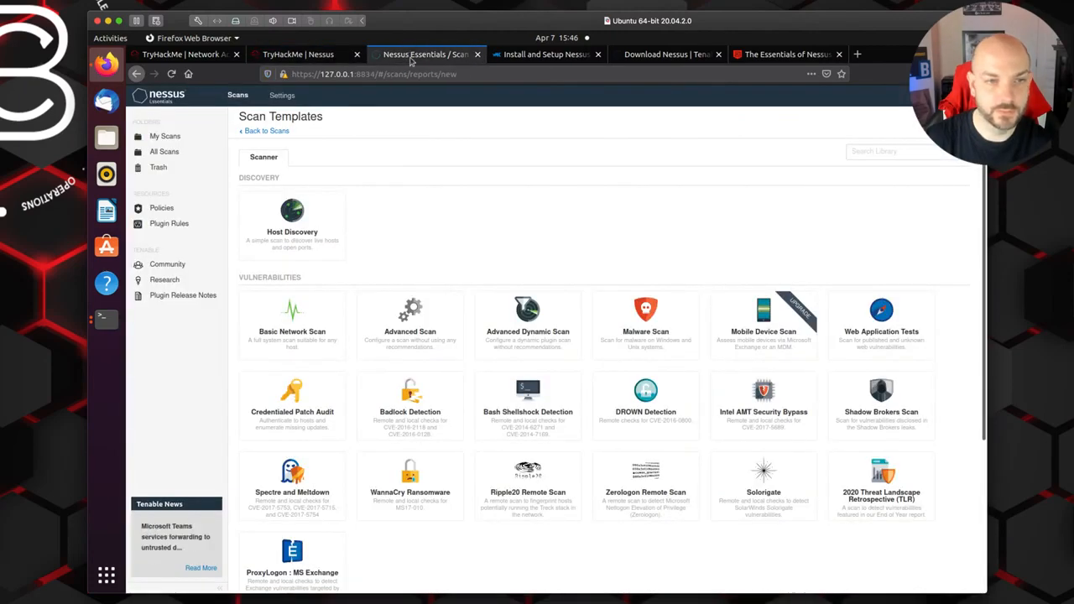
{"action": "scroll", "coordinate": [407, 243], "scroll_direction": "down", "scroll_amount": 3}
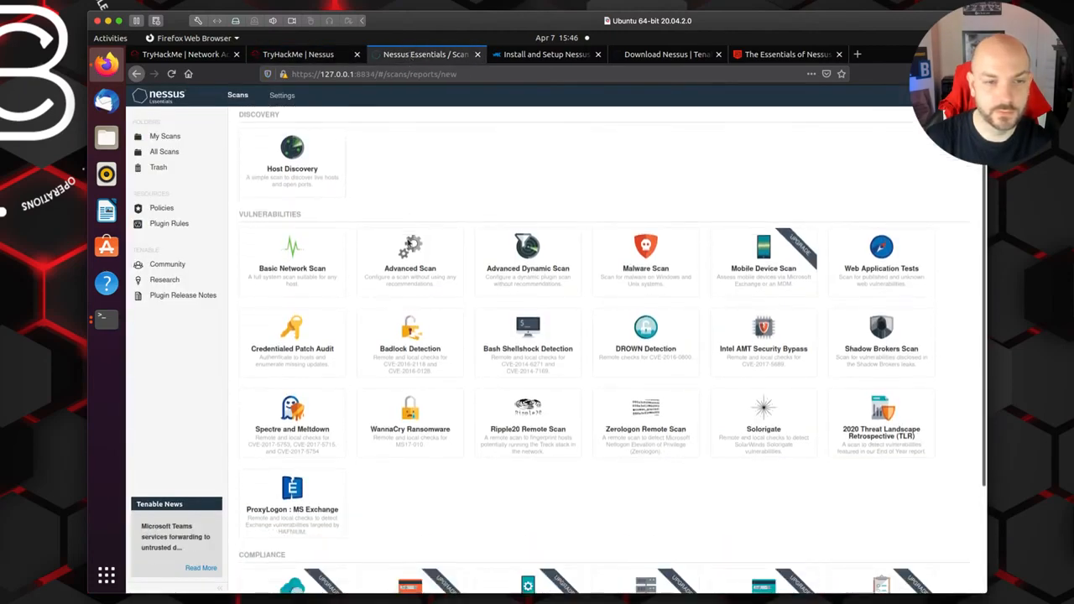
{"action": "scroll", "coordinate": [412, 239], "scroll_direction": "up", "scroll_amount": 2}
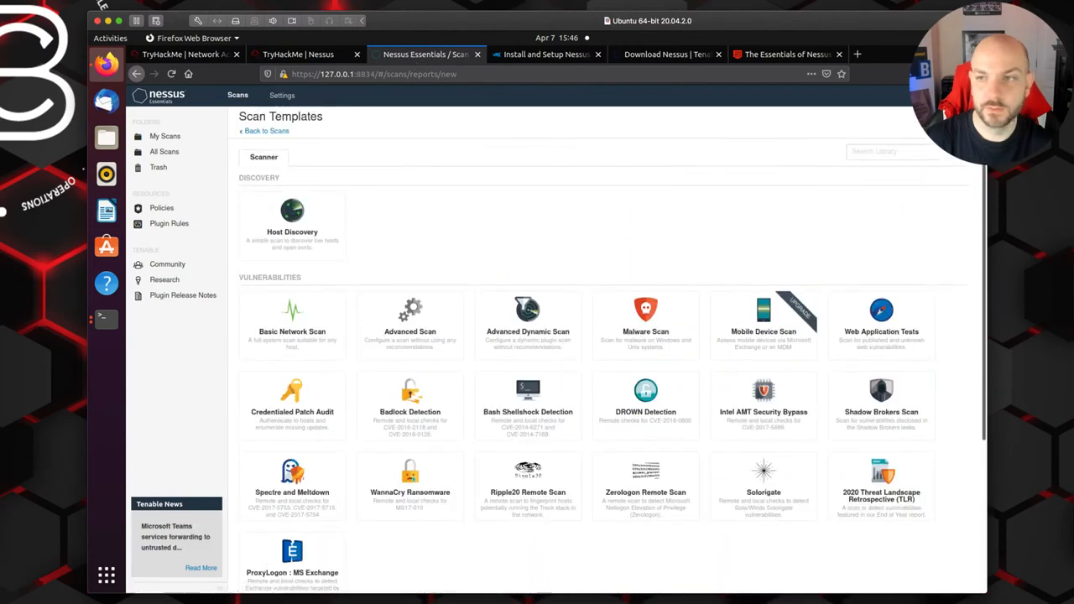
Look at the account options and the Settings About page in Nessus, and start a new scan to review the templates again
{"action": "left_click", "coordinate": [964, 95]}
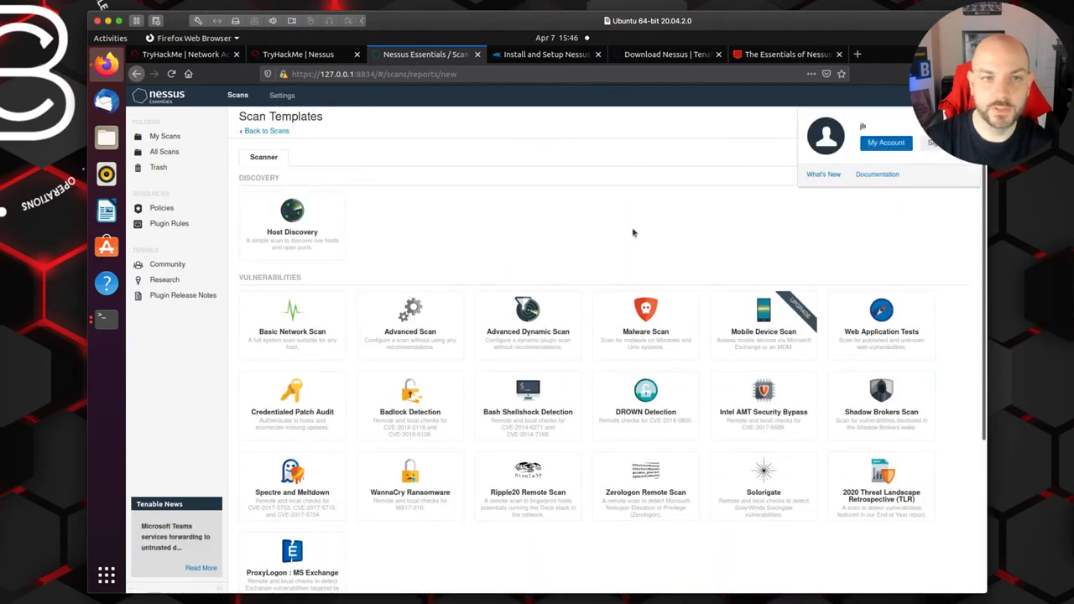
{"action": "left_click", "coordinate": [277, 97]}
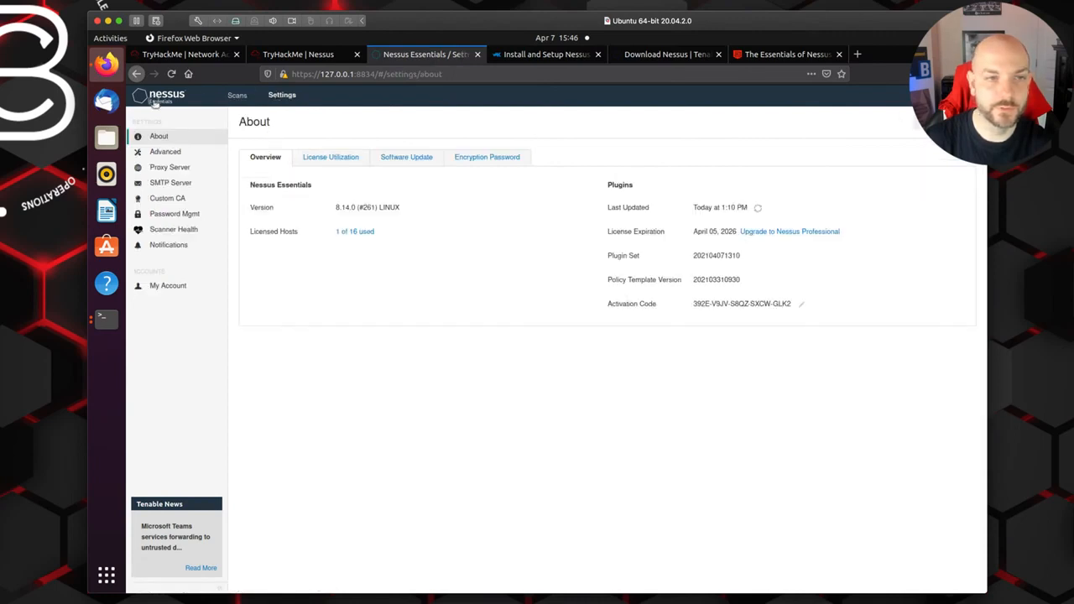
{"action": "left_click", "coordinate": [154, 100]}
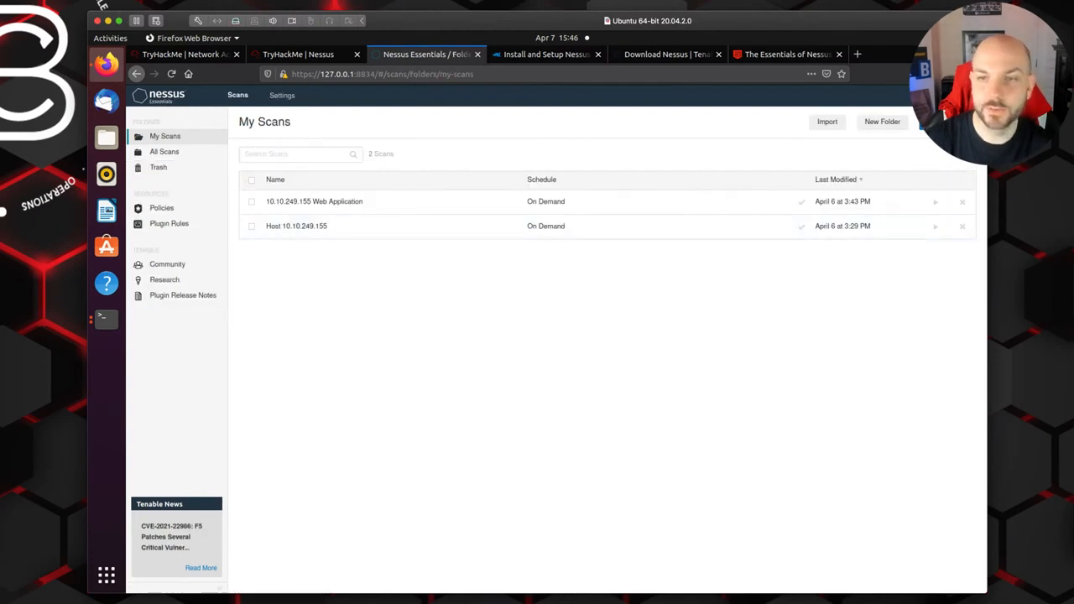
{"action": "left_click", "coordinate": [931, 123]}
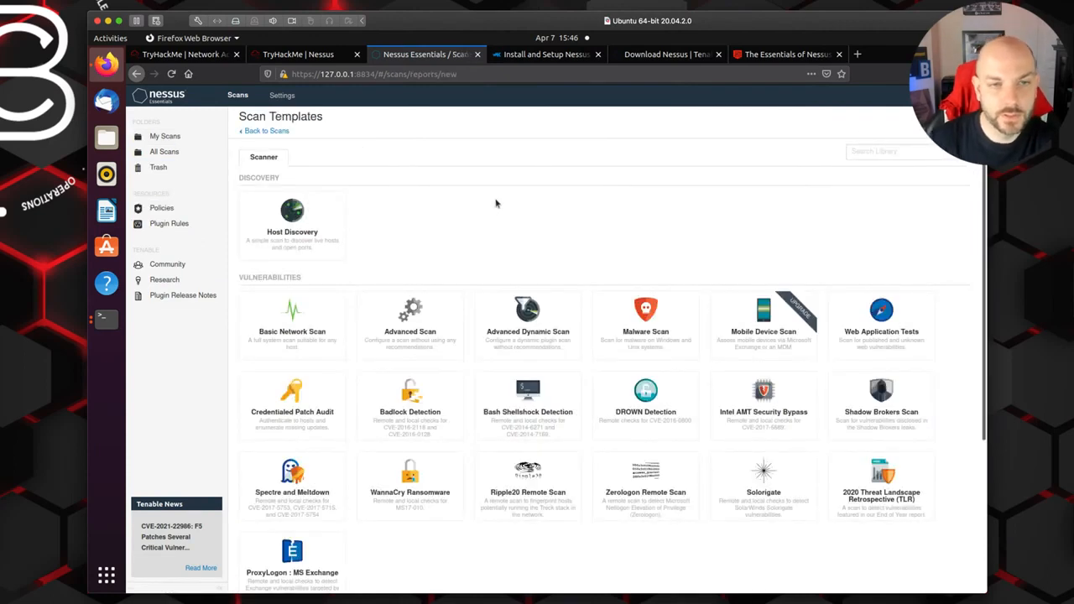
{"action": "scroll", "coordinate": [283, 333], "scroll_direction": "down", "scroll_amount": 2}
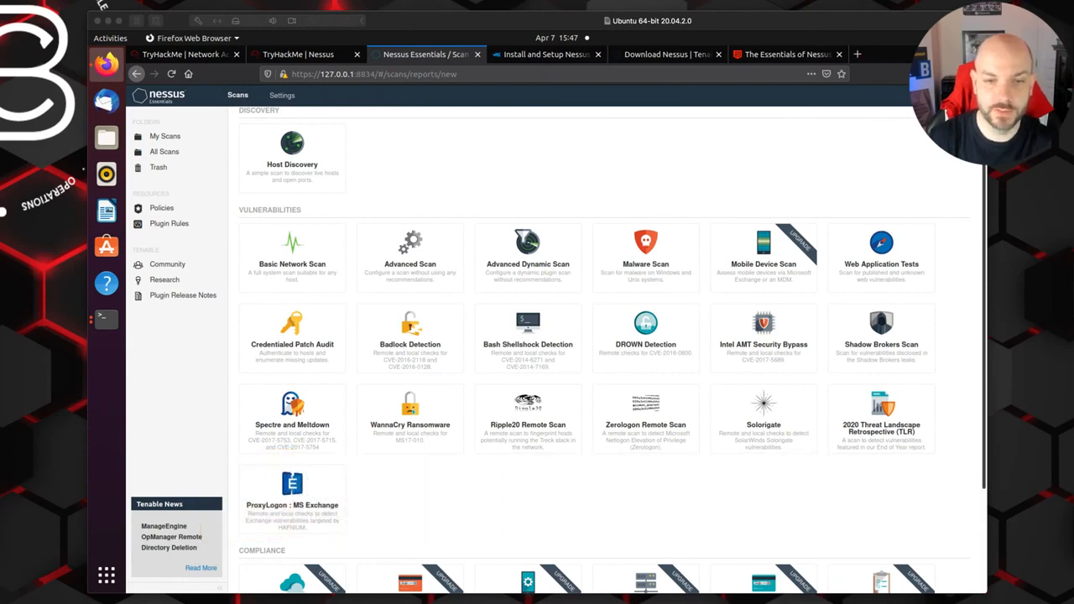
Open the Basic Network Scan template, reloading the page and signing back in to Nessus with the saved credentials
{"action": "left_click", "coordinate": [295, 262]}
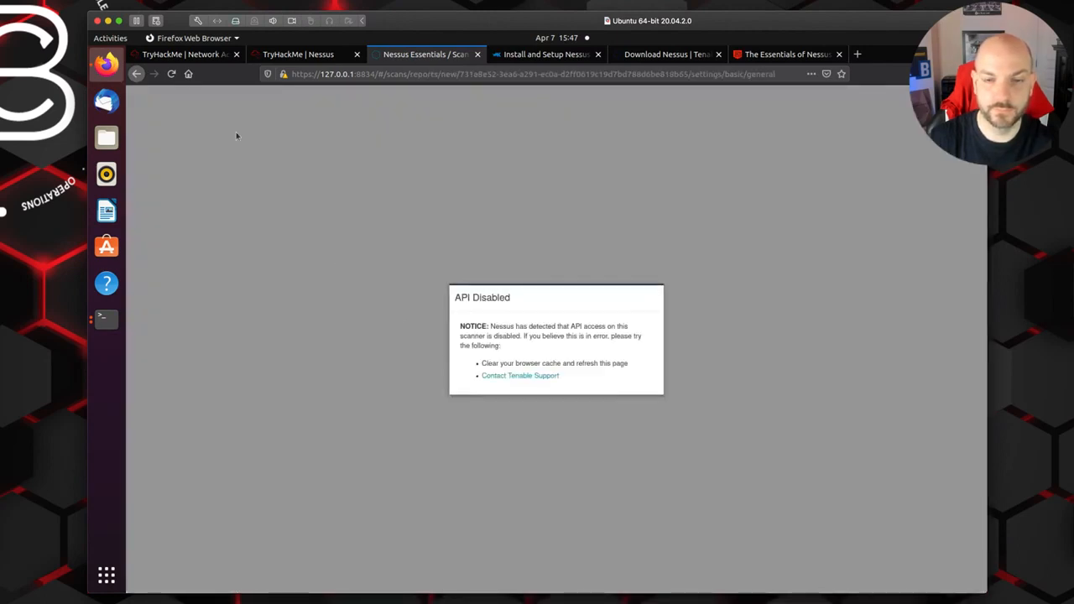
{"action": "left_click", "coordinate": [172, 74]}
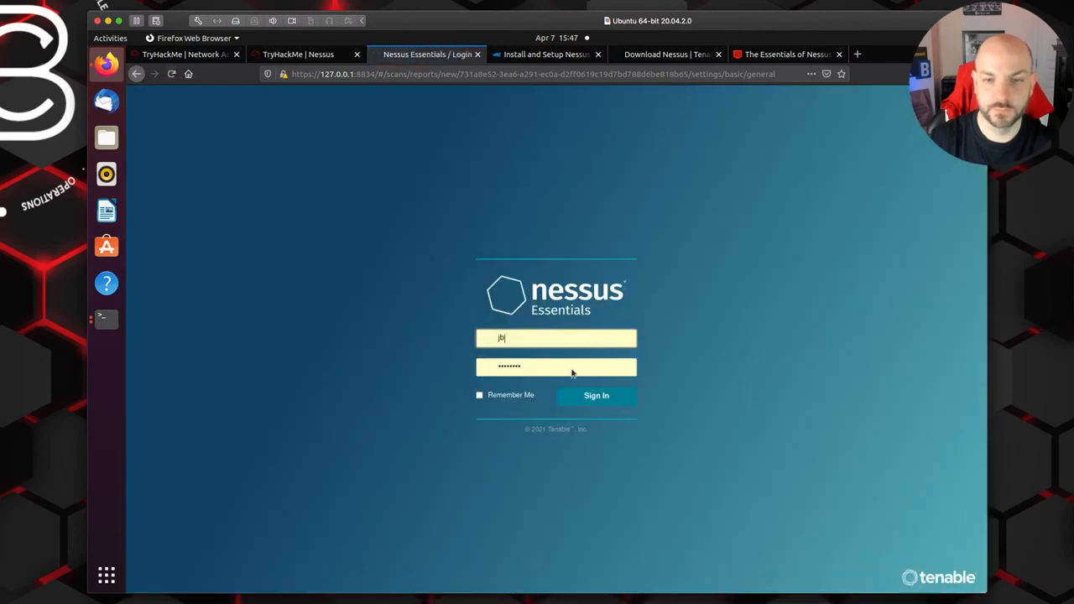
{"action": "left_click", "coordinate": [614, 397]}
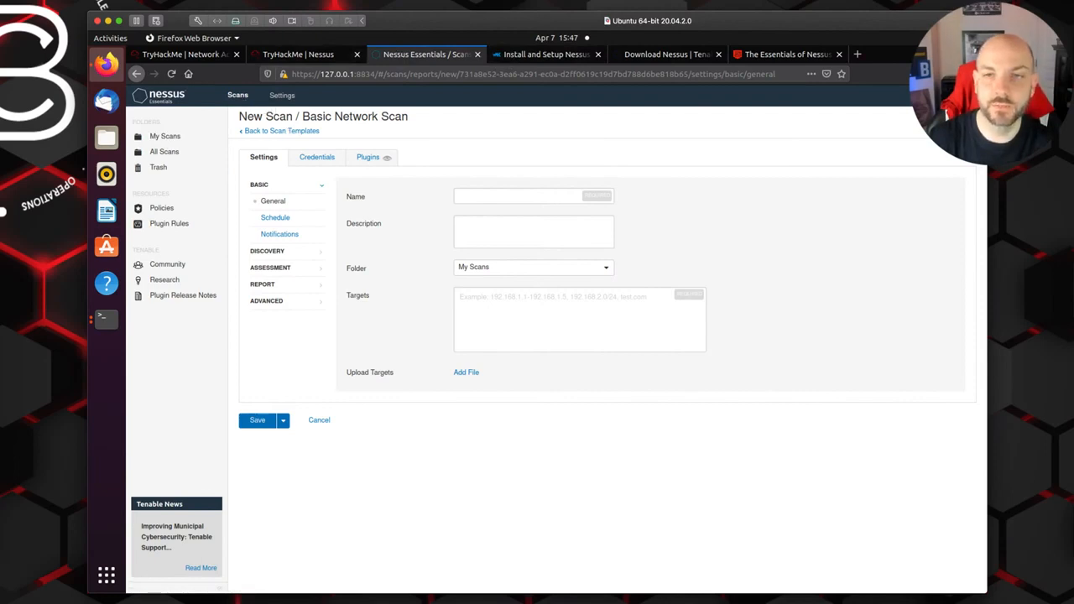
{"action": "key", "text": "super+Tab"}
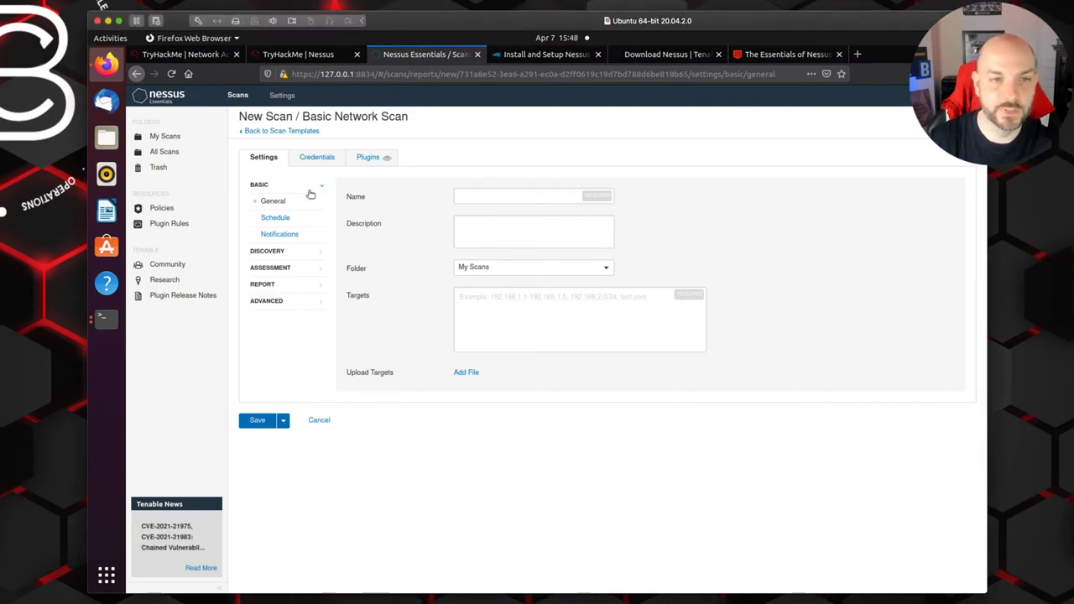
Check the Policies page in Nessus, and submit "policies" as the answer to the custom templates question in Task 3
{"action": "left_click", "coordinate": [297, 133]}
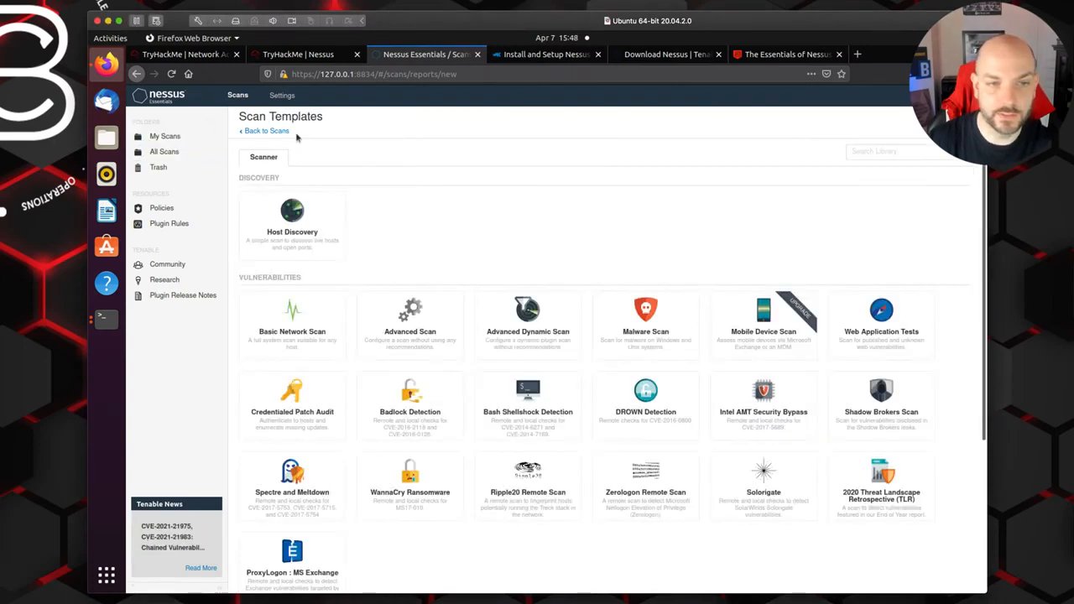
{"action": "left_click", "coordinate": [170, 211]}
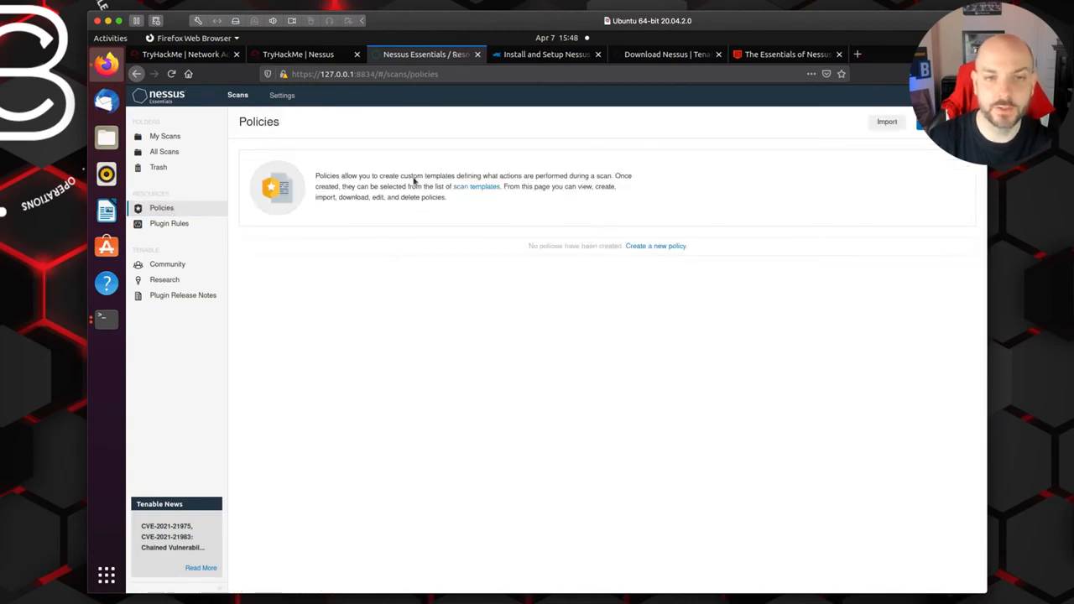
{"action": "left_click", "coordinate": [304, 58]}
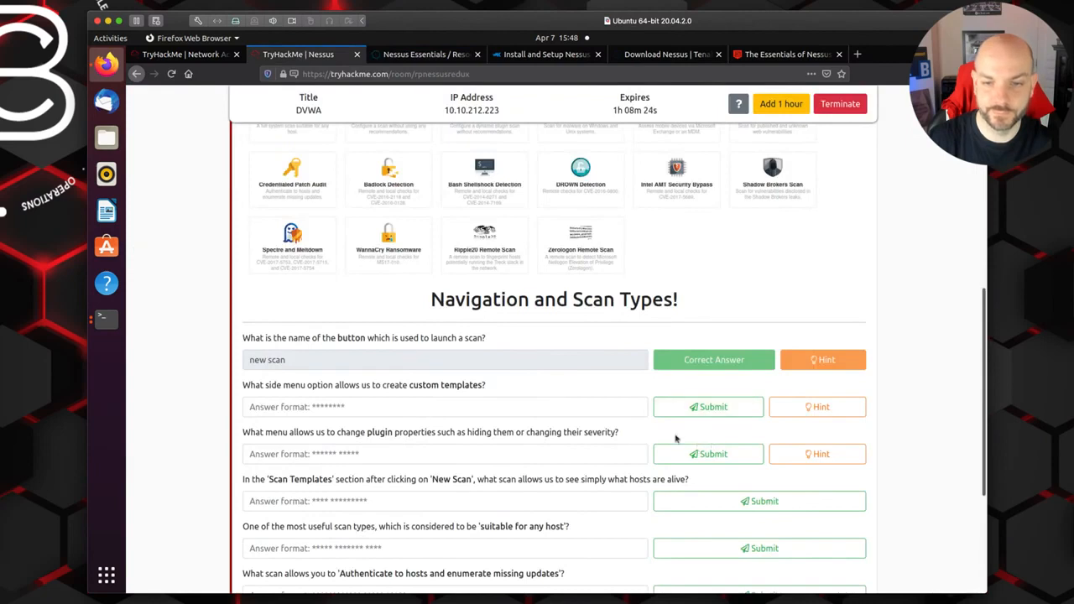
{"action": "left_click", "coordinate": [503, 404]}
{"action": "type", "text": "policies"}
{"action": "left_click", "coordinate": [717, 406]}
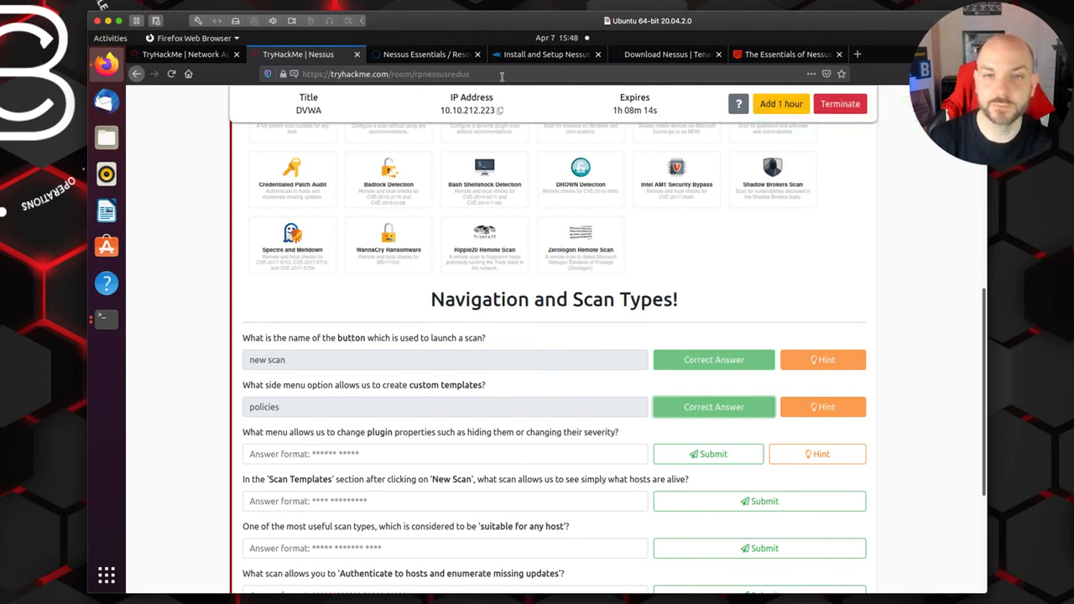
Check the Plugin Rules page in Nessus, and submit "plugin rules" as the answer to the plugin properties question
{"action": "left_click", "coordinate": [419, 55]}
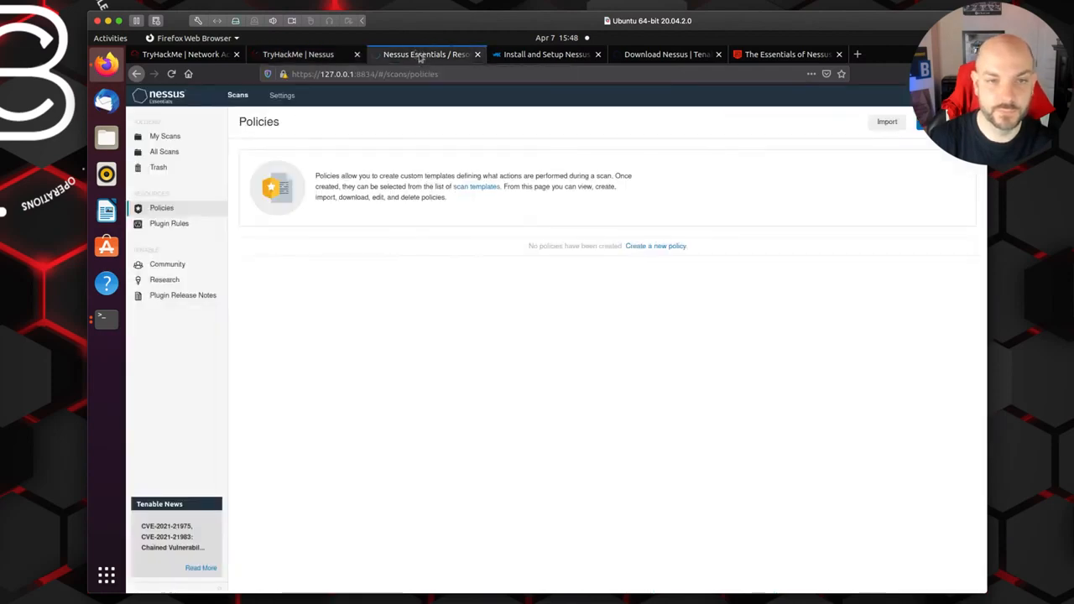
{"action": "left_click", "coordinate": [167, 227]}
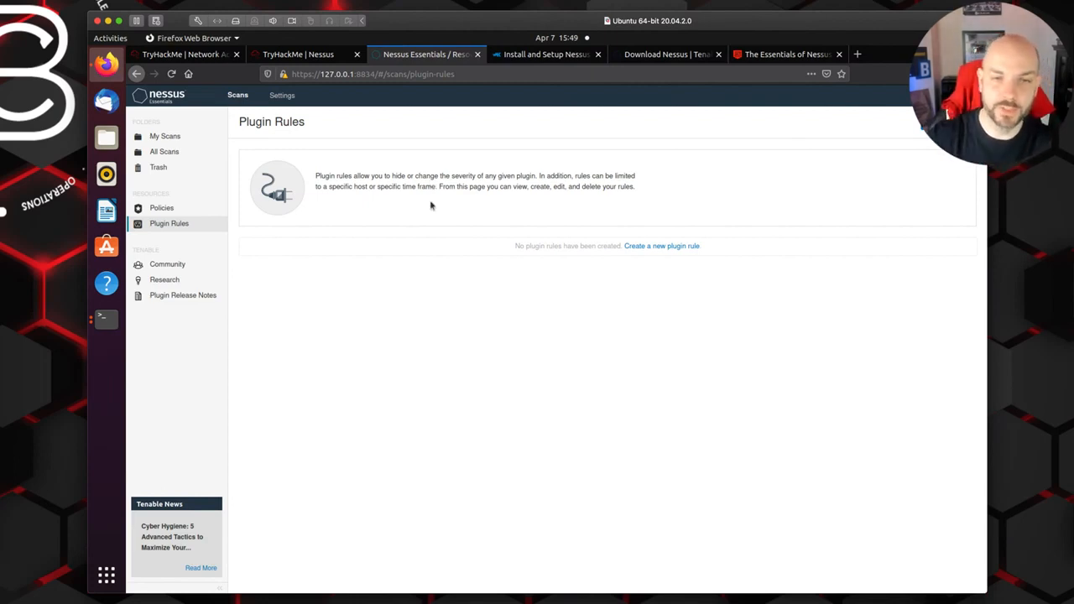
{"action": "left_click", "coordinate": [297, 54]}
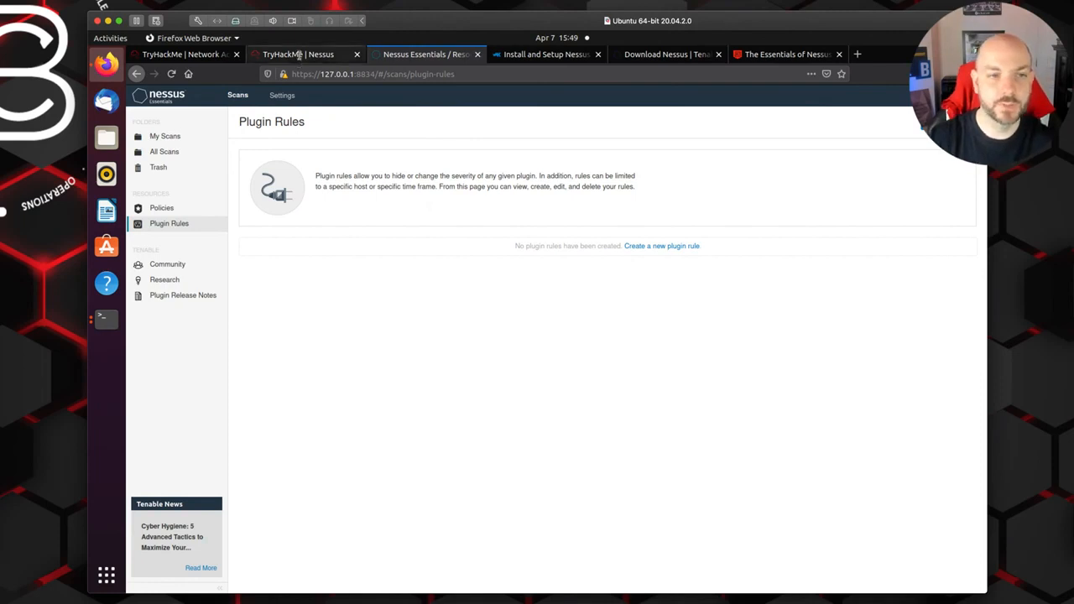
{"action": "left_click", "coordinate": [361, 457]}
{"action": "type", "text": "plugin rules"}
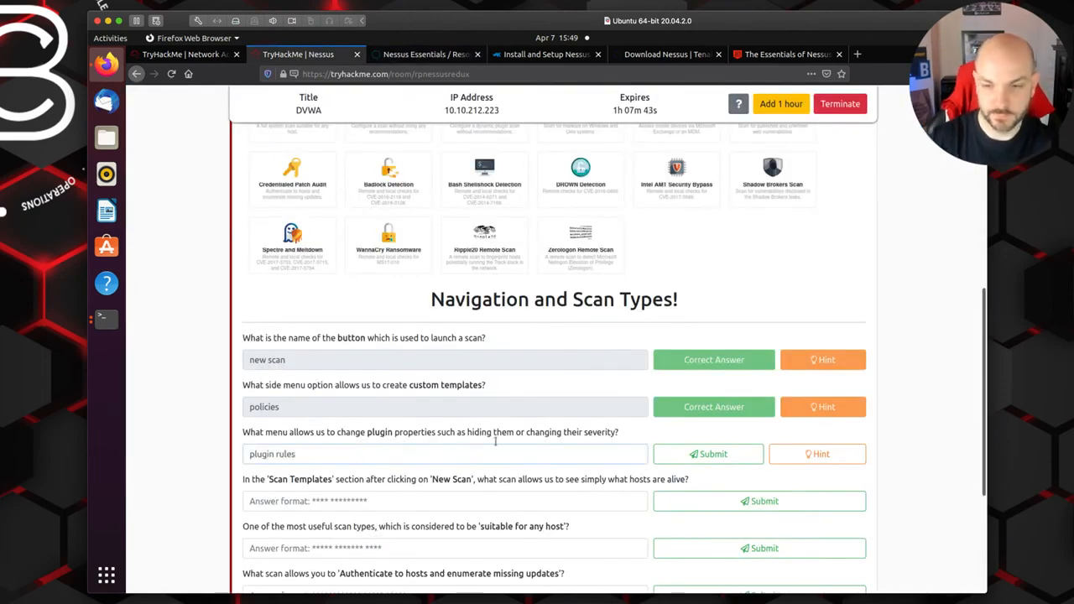
{"action": "left_click", "coordinate": [680, 453]}
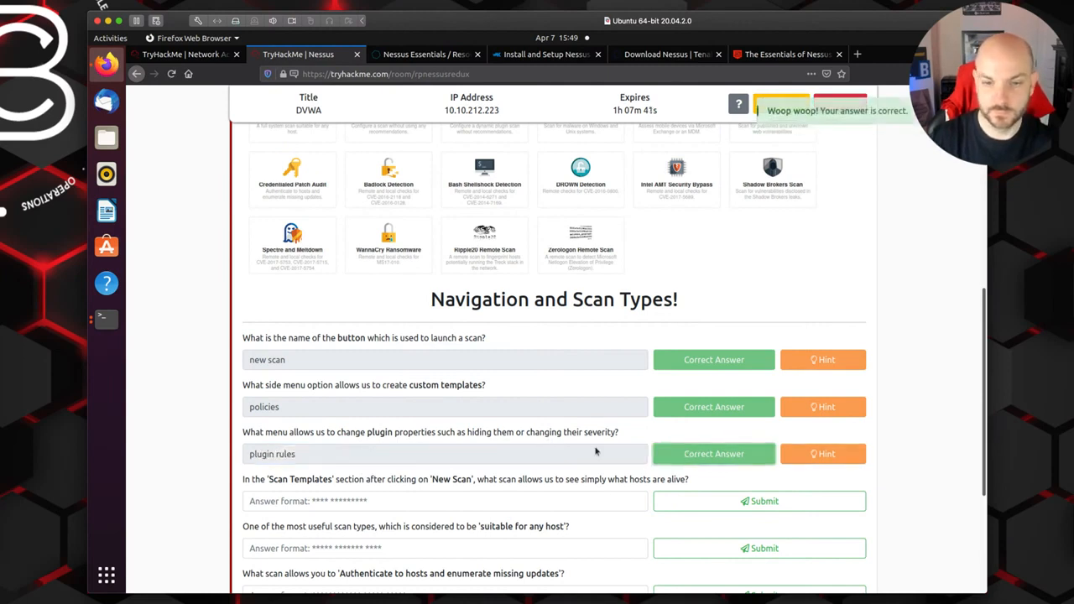
Submit "host discovery" as the answer for the scan that shows which hosts are alive
{"action": "scroll", "coordinate": [591, 451], "scroll_direction": "down", "scroll_amount": 3}
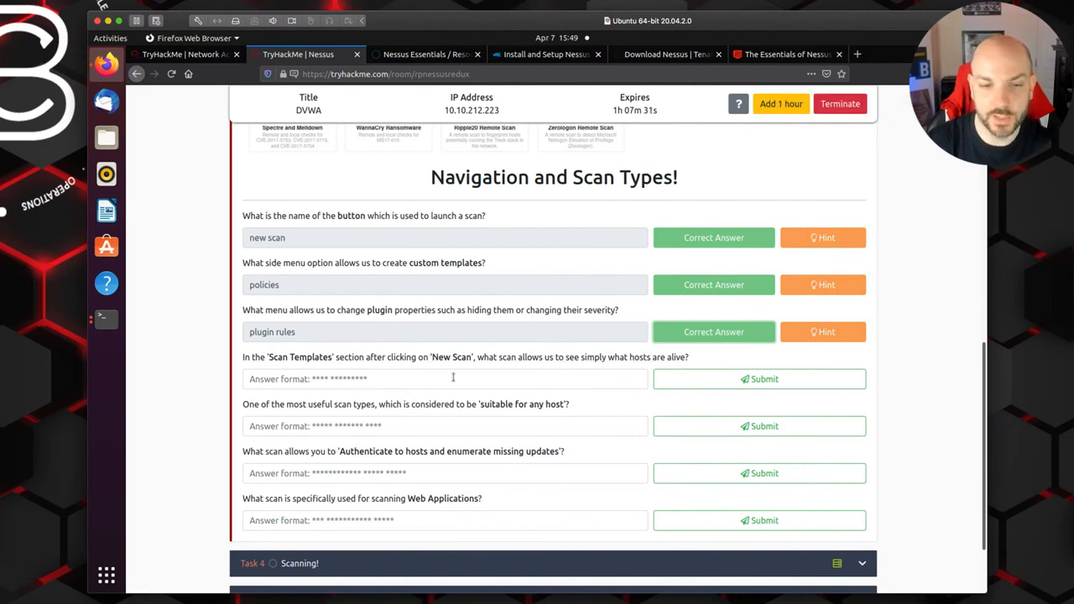
{"action": "left_click", "coordinate": [345, 379]}
{"action": "type", "text": "host discovery"}
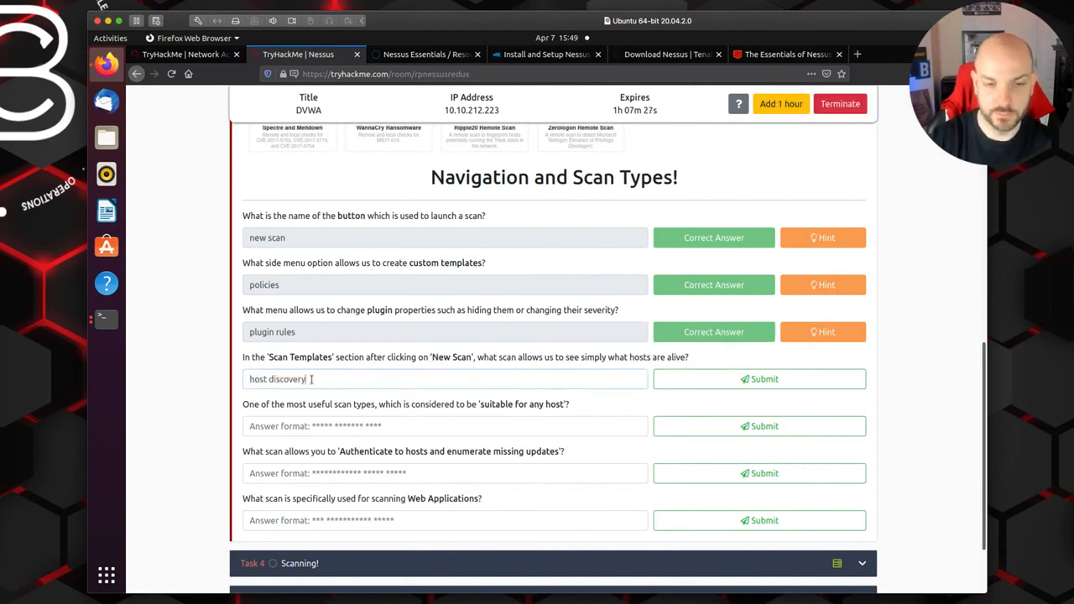
{"action": "left_click", "coordinate": [757, 384]}
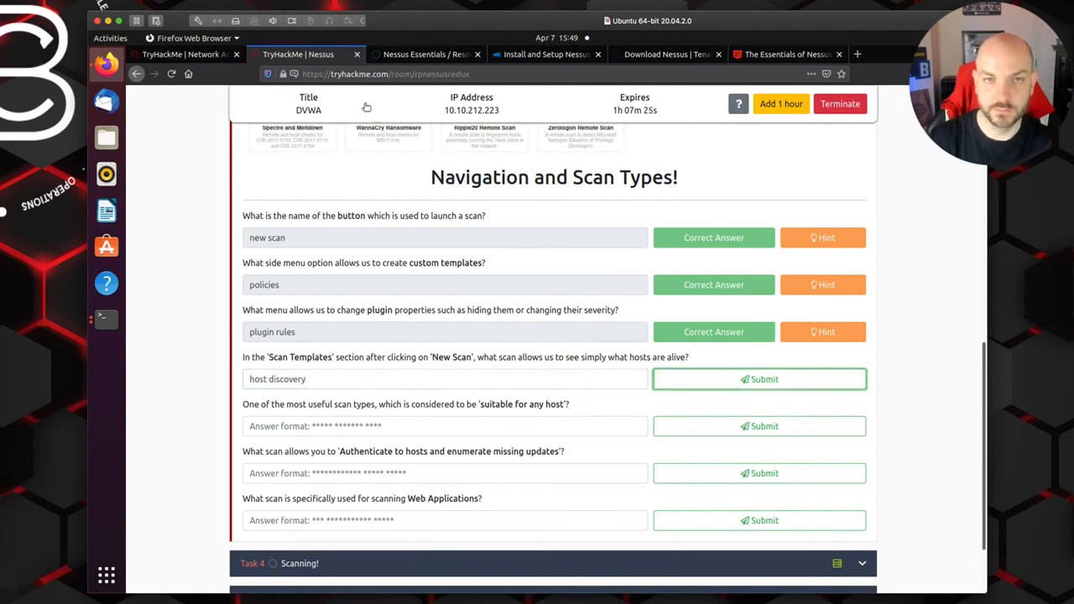
Start a new scan in Nessus to view the Host Discovery template, and return to the Task 3 questions
{"action": "left_click", "coordinate": [422, 56]}
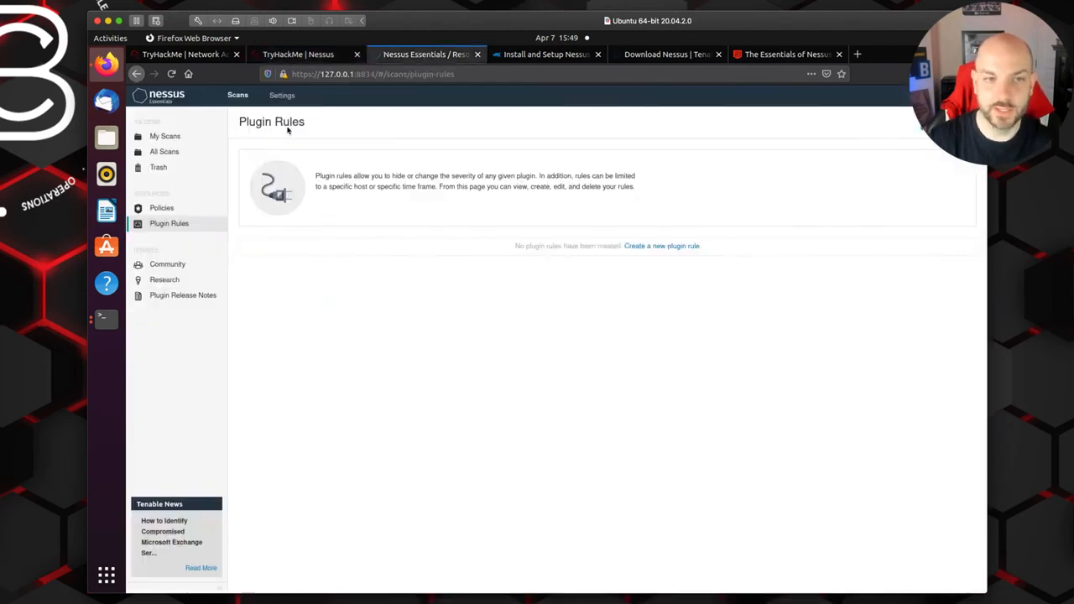
{"action": "left_click", "coordinate": [243, 97]}
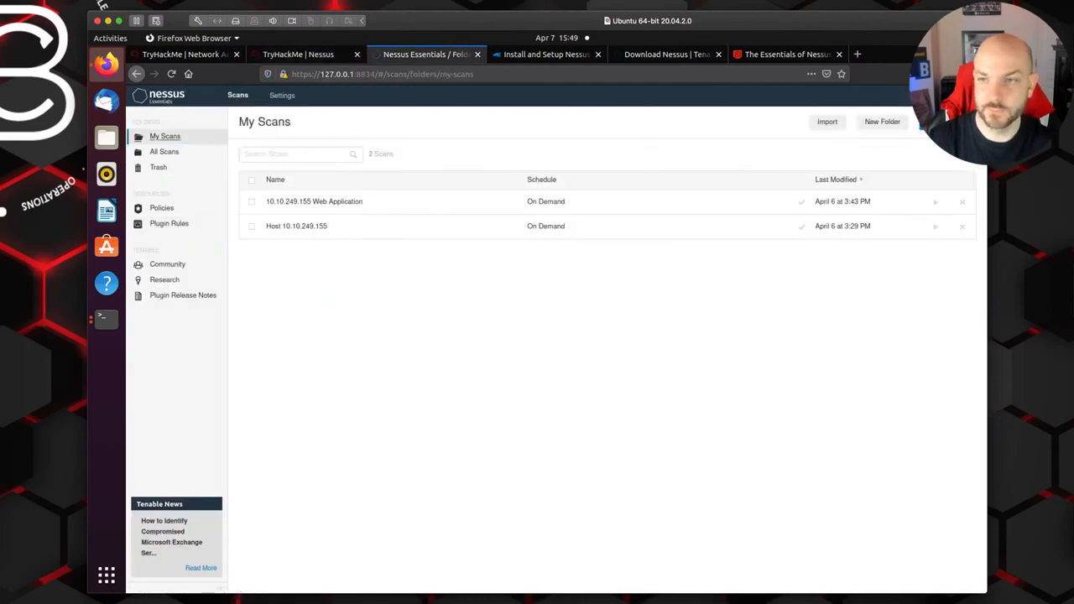
{"action": "left_click", "coordinate": [938, 122]}
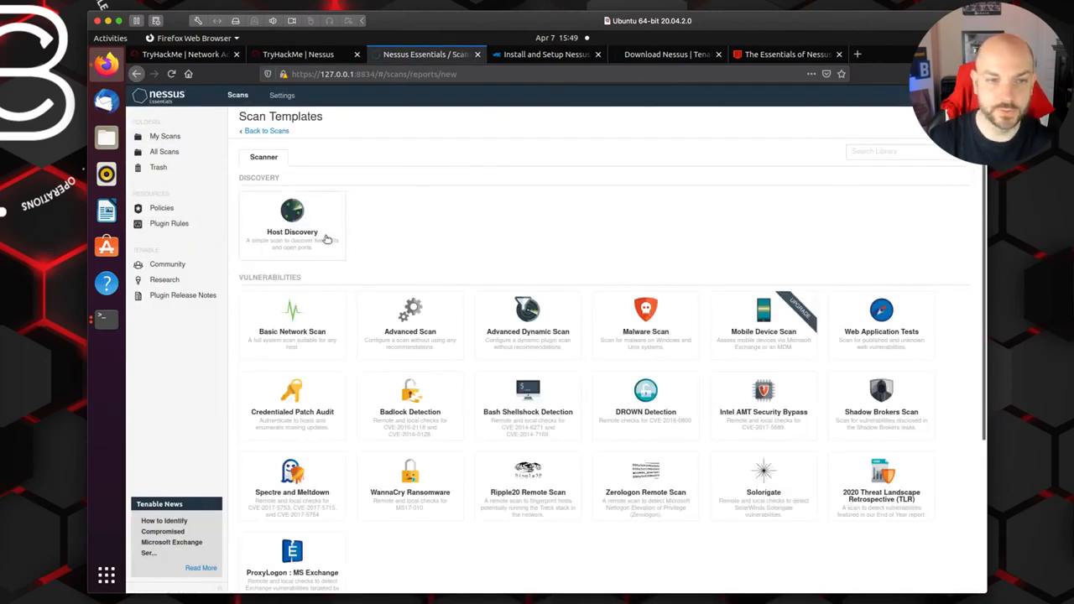
{"action": "left_click", "coordinate": [294, 54]}
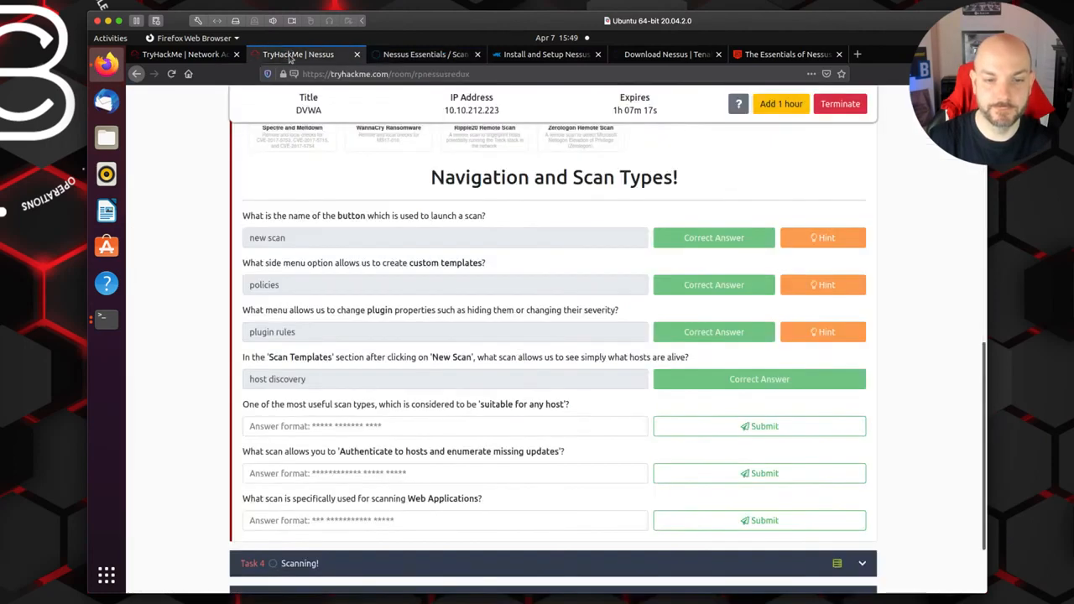
Check the Nessus scan templates, and submit "basic network scan" as the answer for the scan suitable for any host
{"action": "scroll", "coordinate": [352, 357], "scroll_direction": "down", "scroll_amount": 2}
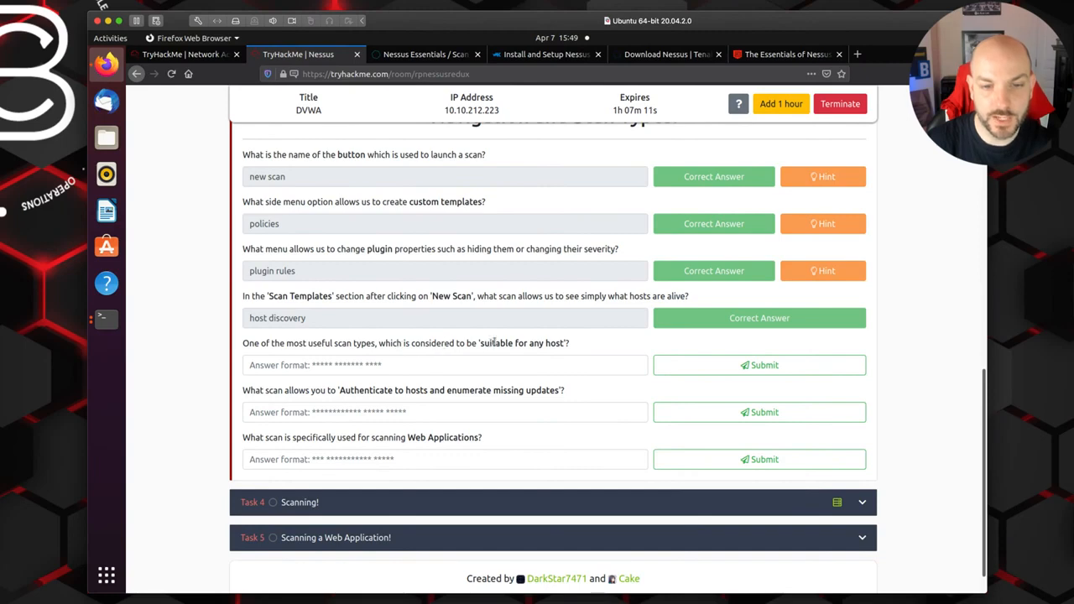
{"action": "left_click", "coordinate": [436, 57]}
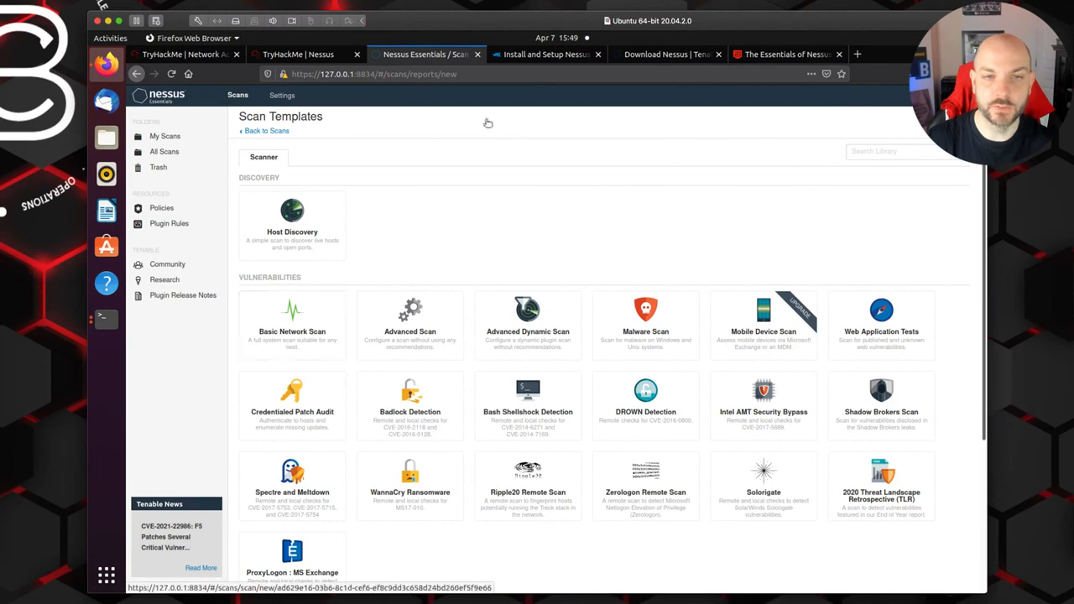
{"action": "left_click", "coordinate": [297, 56]}
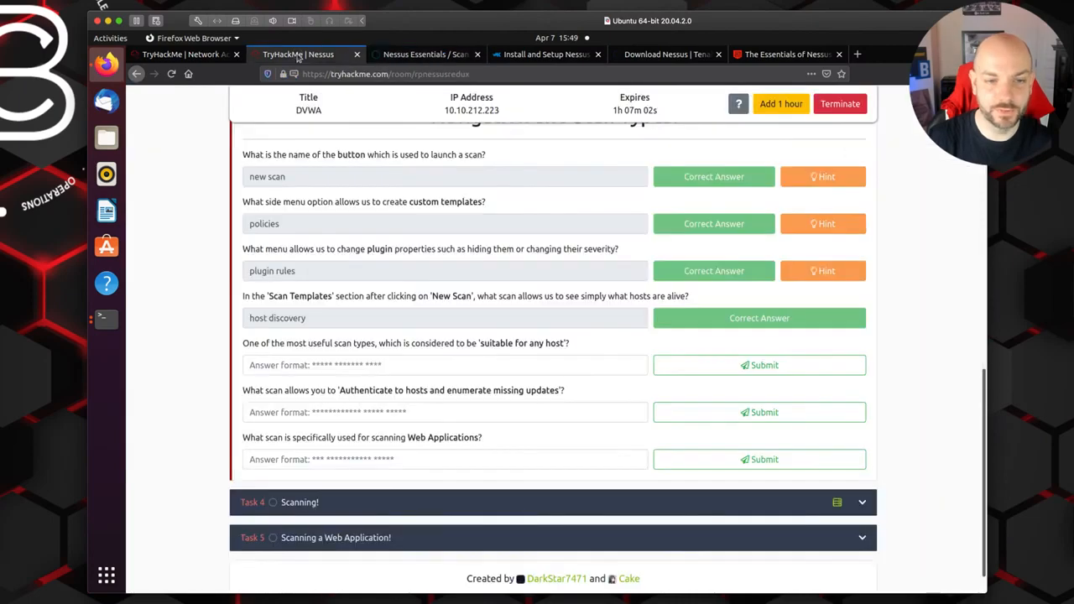
{"action": "left_click", "coordinate": [304, 366]}
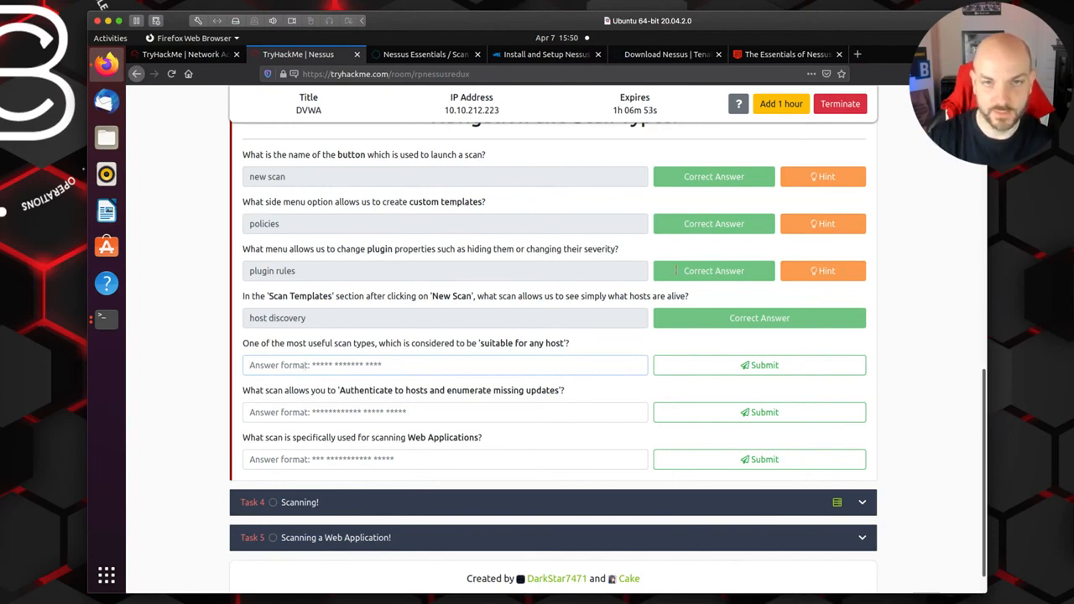
{"action": "left_click", "coordinate": [425, 53]}
{"action": "left_click", "coordinate": [306, 56]}
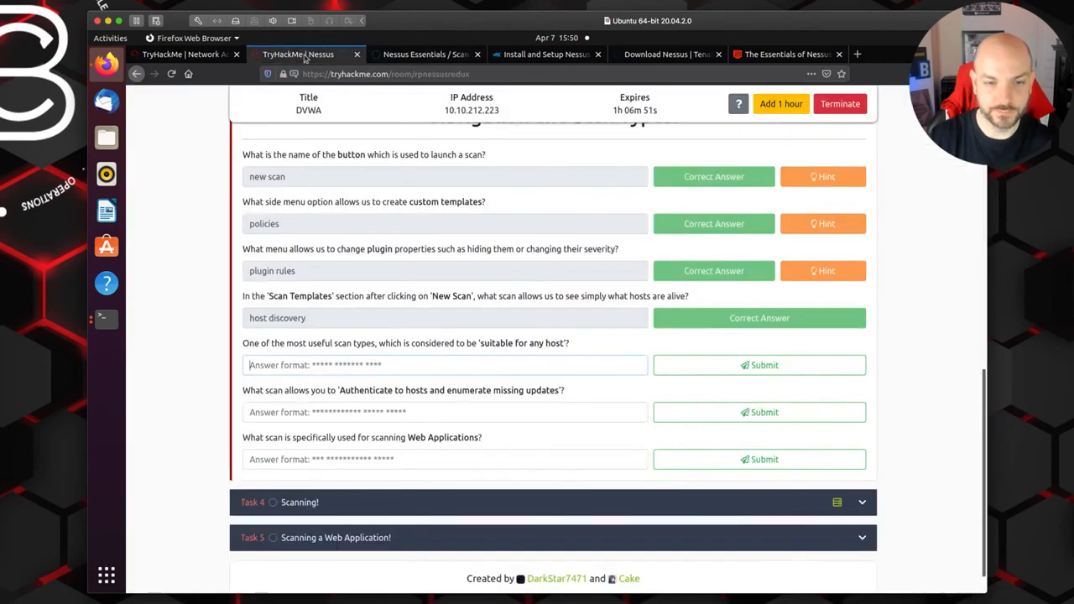
{"action": "type", "text": "basic network"}
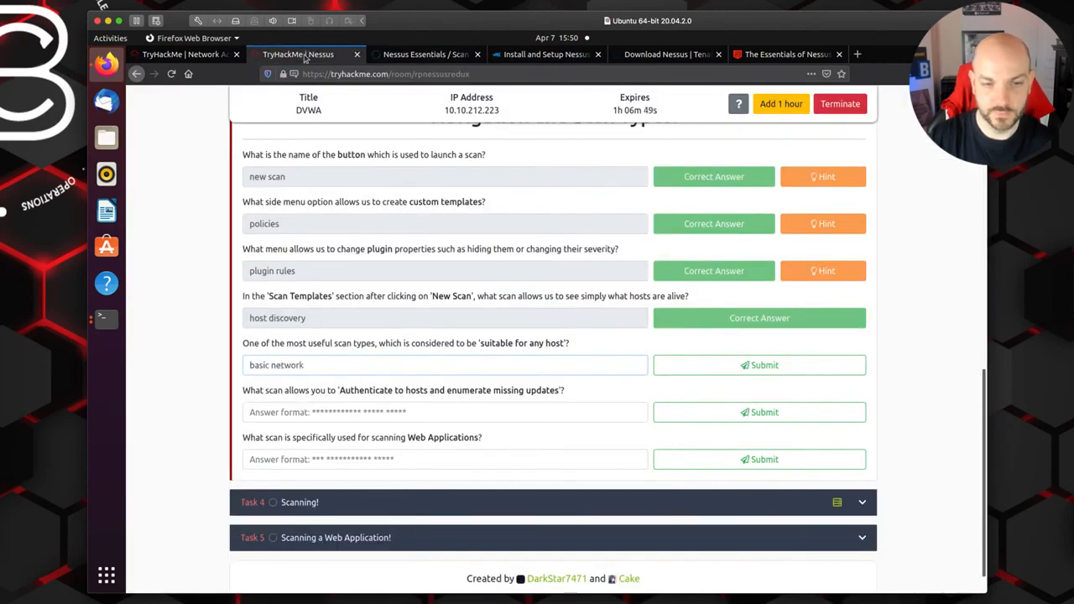
{"action": "type", "text": " scan"}
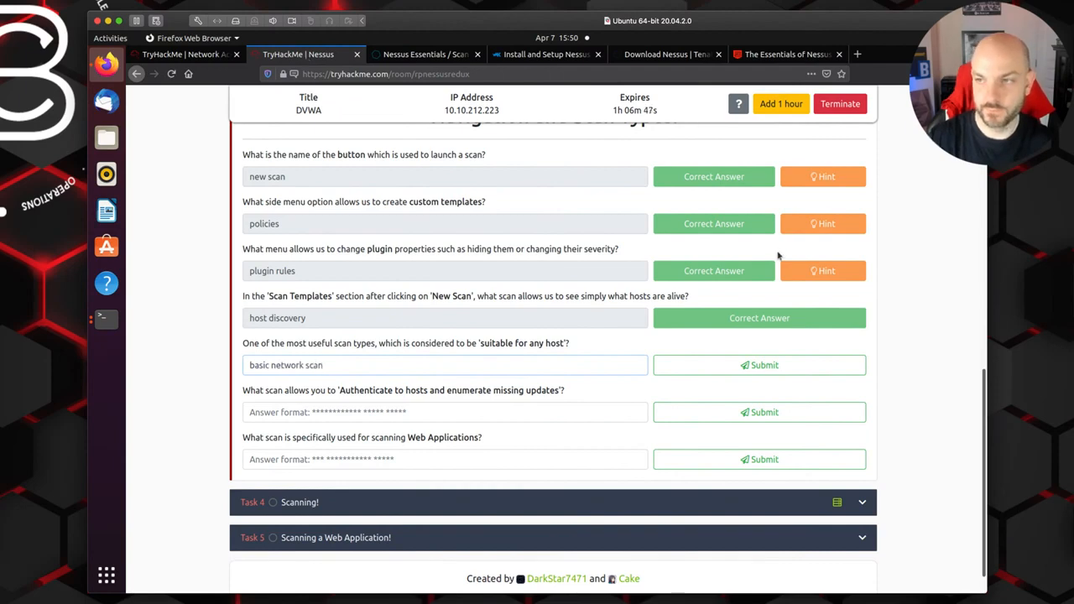
{"action": "left_click", "coordinate": [748, 371]}
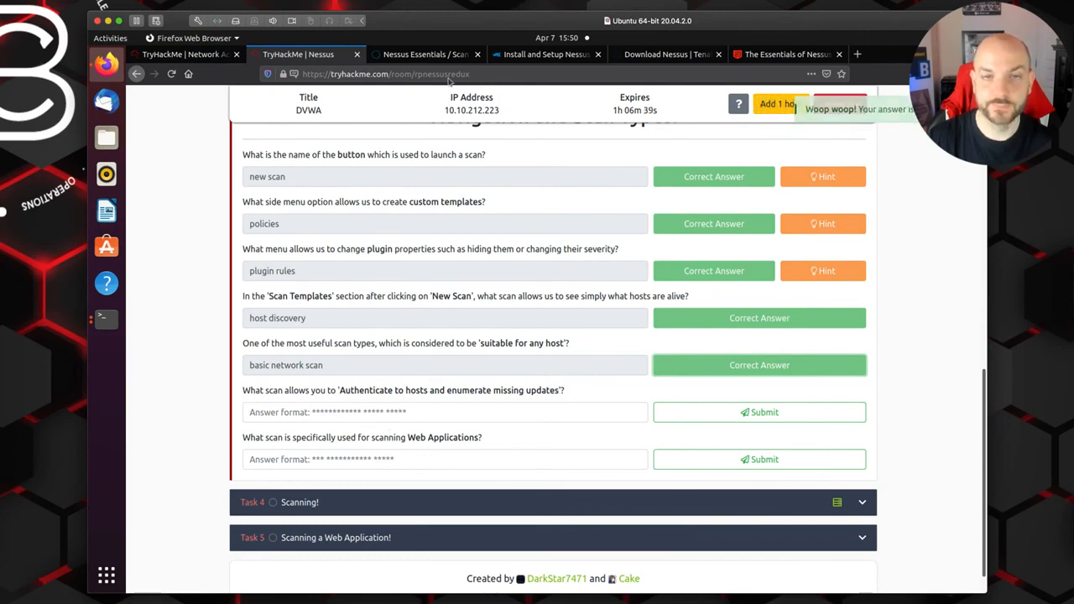
Look through the Nessus scan templates, and enter "credentialed network" as the answer for authenticating to hosts and enumerating missing updates
{"action": "left_click", "coordinate": [425, 54]}
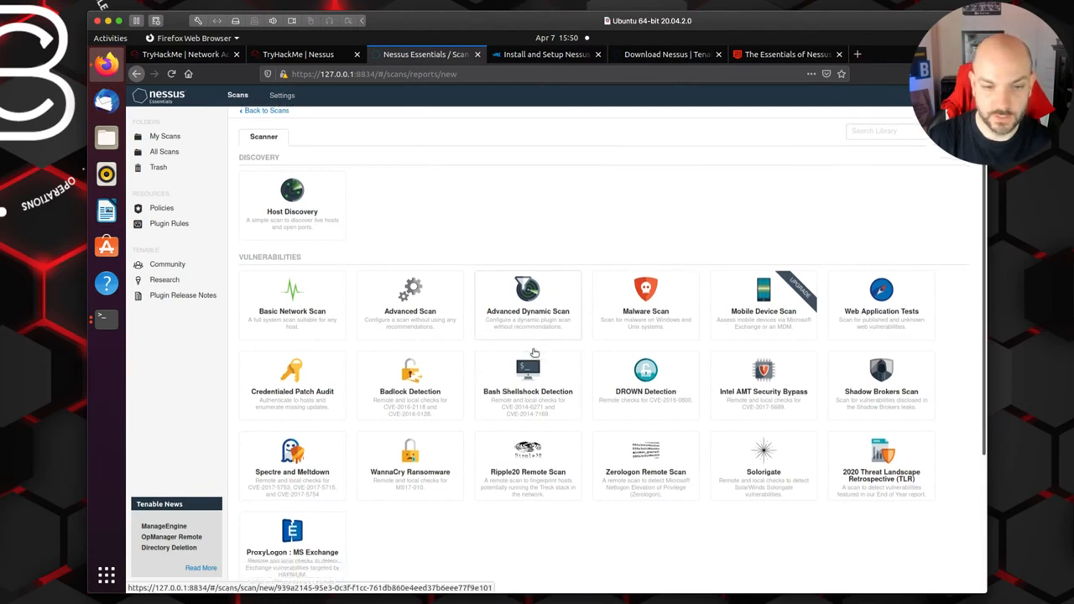
{"action": "scroll", "coordinate": [534, 351], "scroll_direction": "down", "scroll_amount": 2}
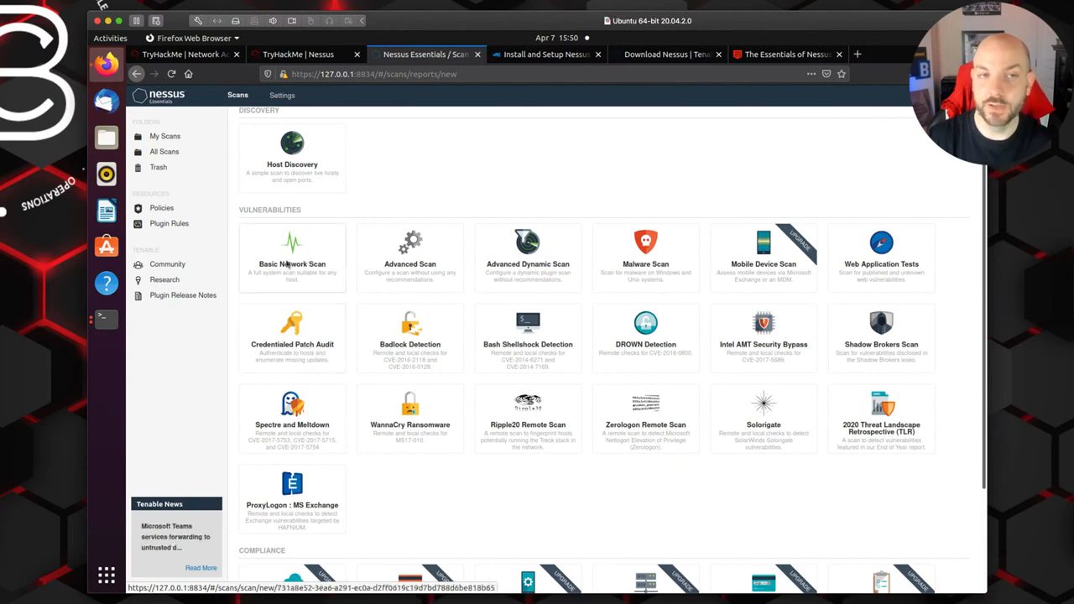
{"action": "left_click", "coordinate": [209, 57]}
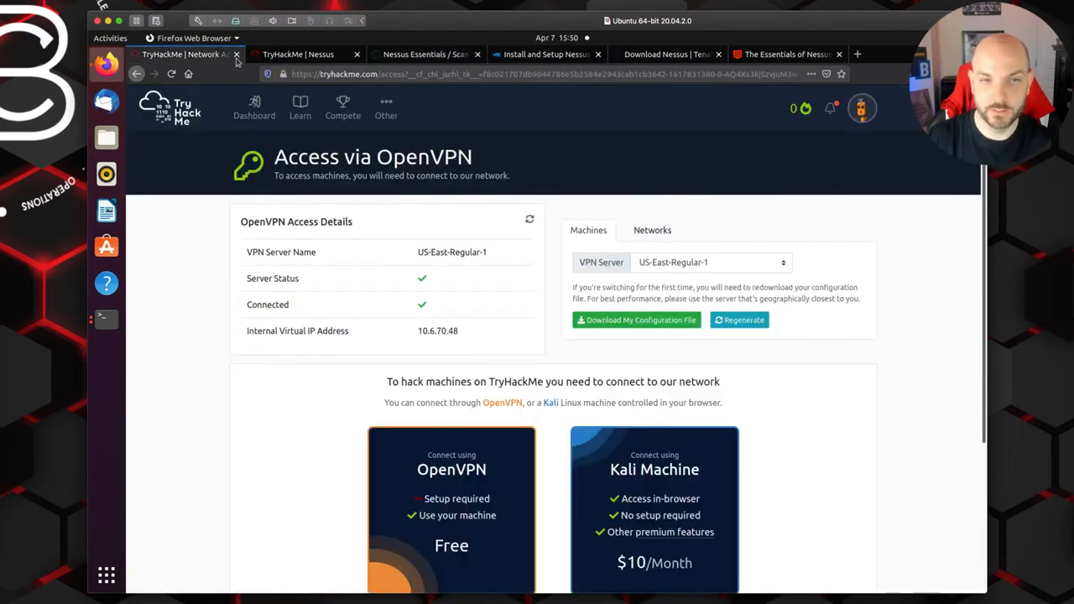
{"action": "left_click", "coordinate": [251, 56]}
{"action": "left_click", "coordinate": [328, 412]}
{"action": "type", "text": "credentialed "}
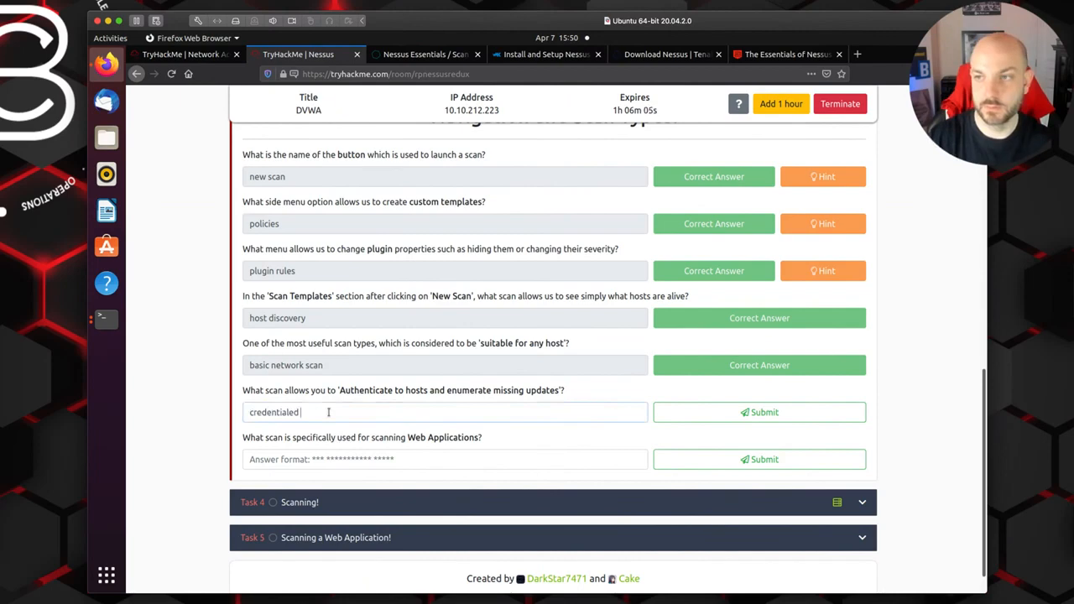
{"action": "type", "text": "network"}
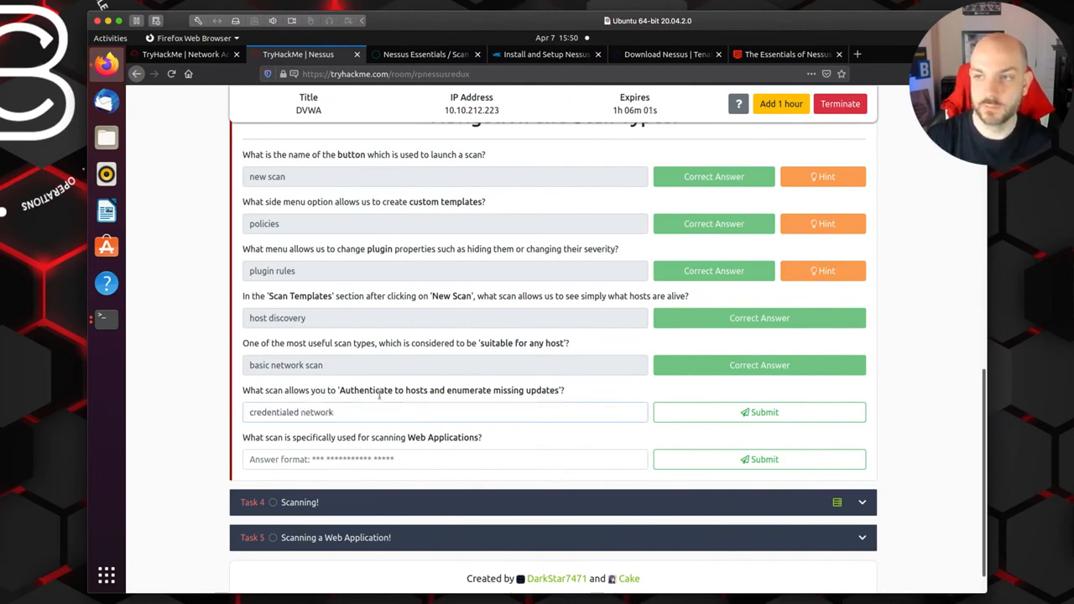
Recheck the template name in Nessus, correct the missing-updates answer to "credentialed patch audit", and submit it
{"action": "left_click", "coordinate": [412, 57]}
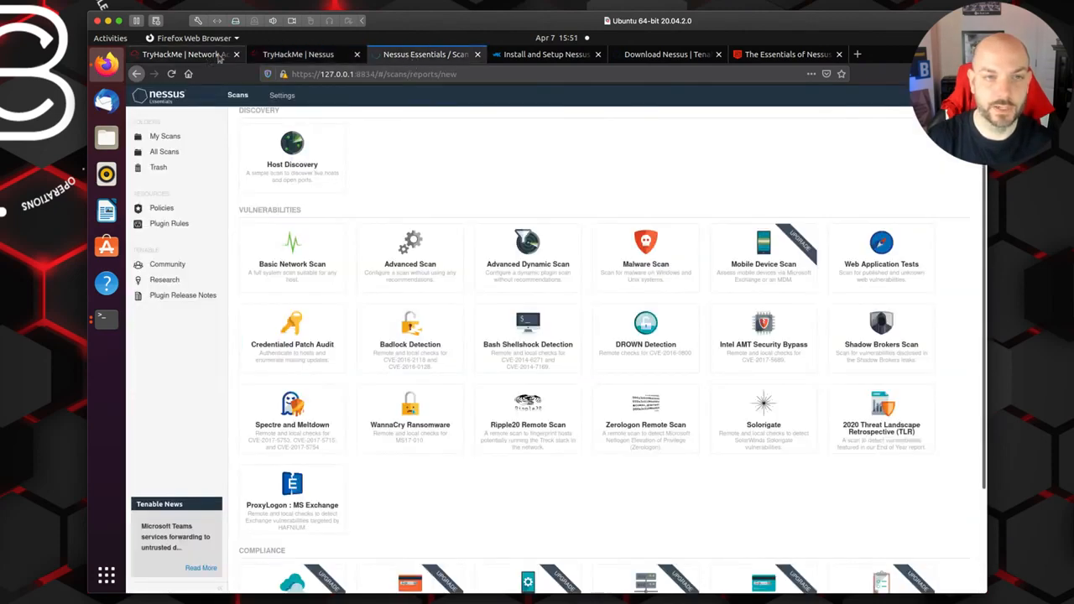
{"action": "left_click", "coordinate": [295, 55]}
{"action": "left_click_drag", "start_coordinate": [348, 412], "coordinate": [301, 412]}
{"action": "type", "text": "patch aud"}
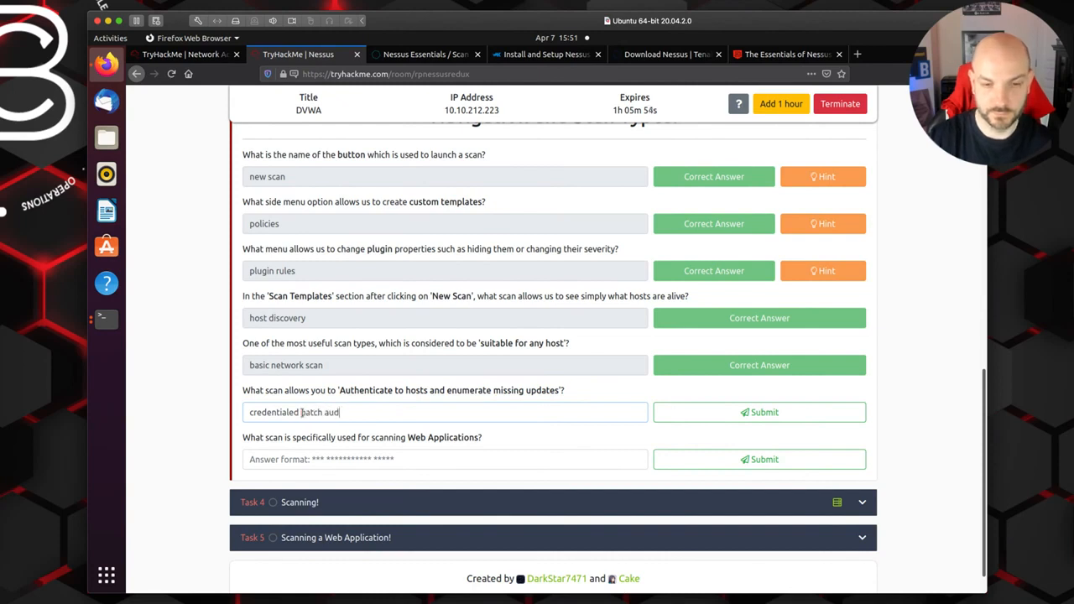
{"action": "type", "text": "it"}
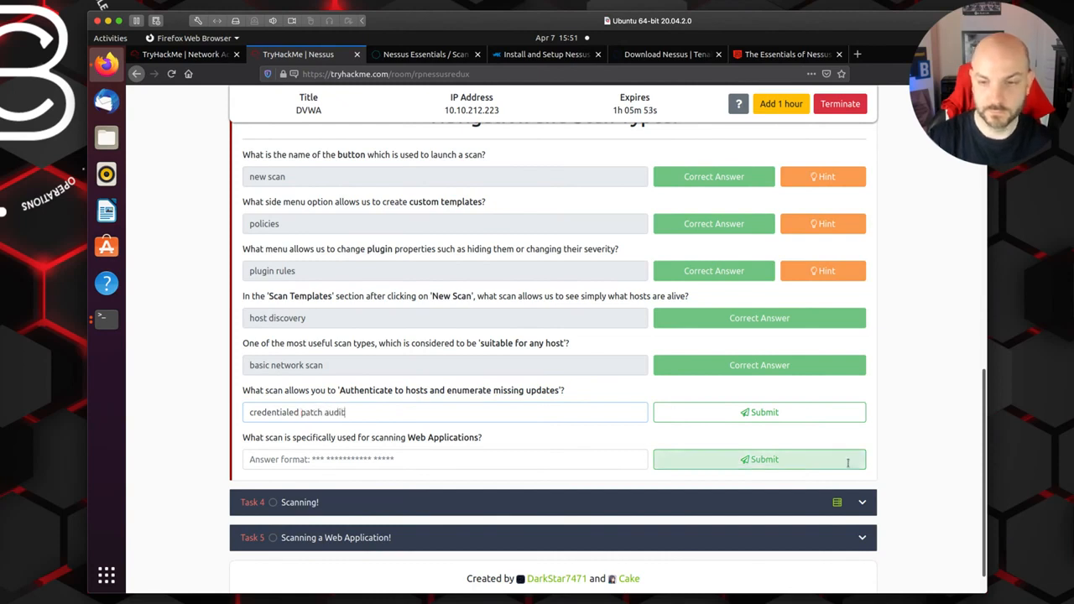
{"action": "left_click", "coordinate": [794, 419]}
Check the Nessus templates for web application scanning, and submit "web application tests" as the last Task 3 answer
{"action": "scroll", "coordinate": [493, 414], "scroll_direction": "down", "scroll_amount": 1}
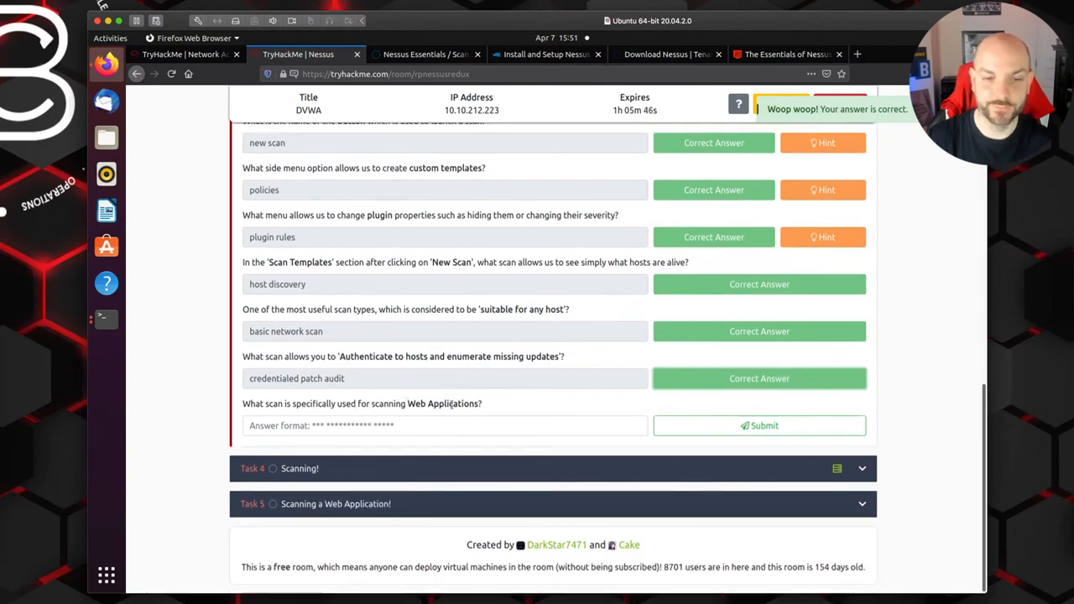
{"action": "left_click_drag", "start_coordinate": [408, 403], "coordinate": [479, 403]}
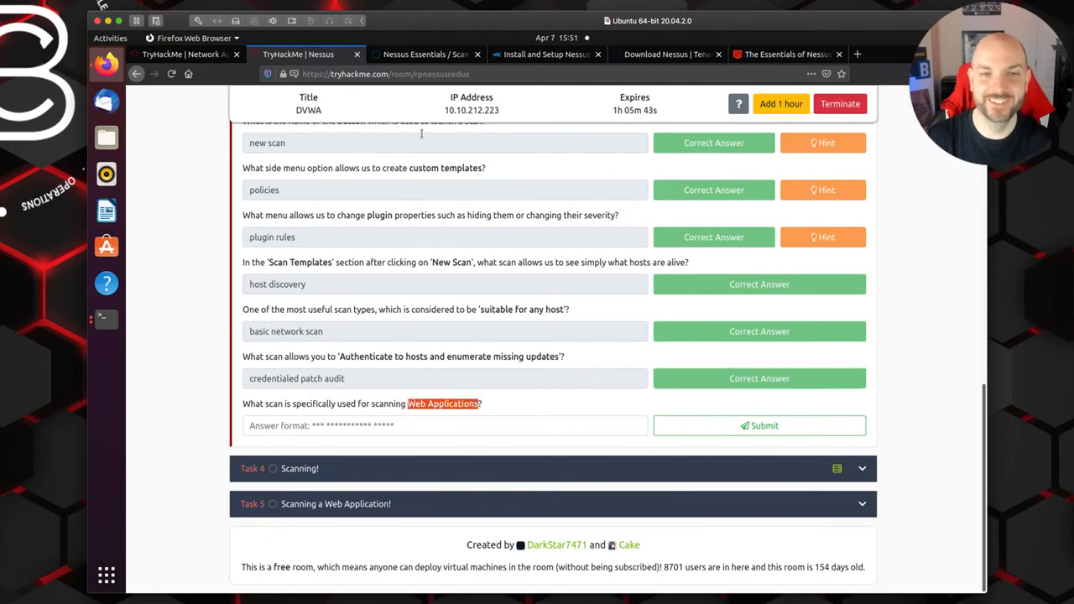
{"action": "left_click", "coordinate": [417, 55]}
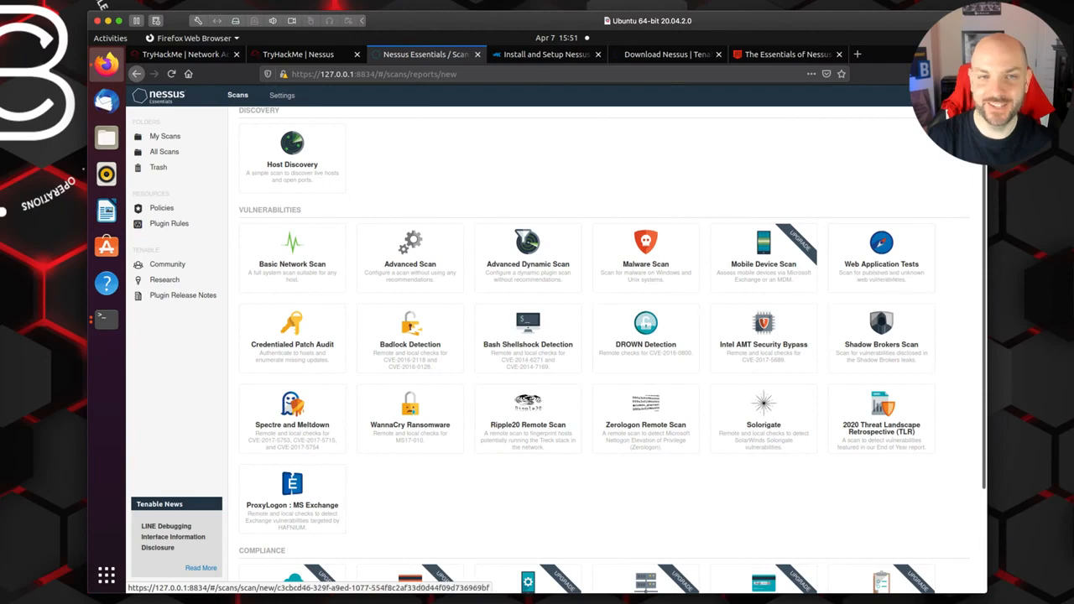
{"action": "left_click", "coordinate": [306, 55]}
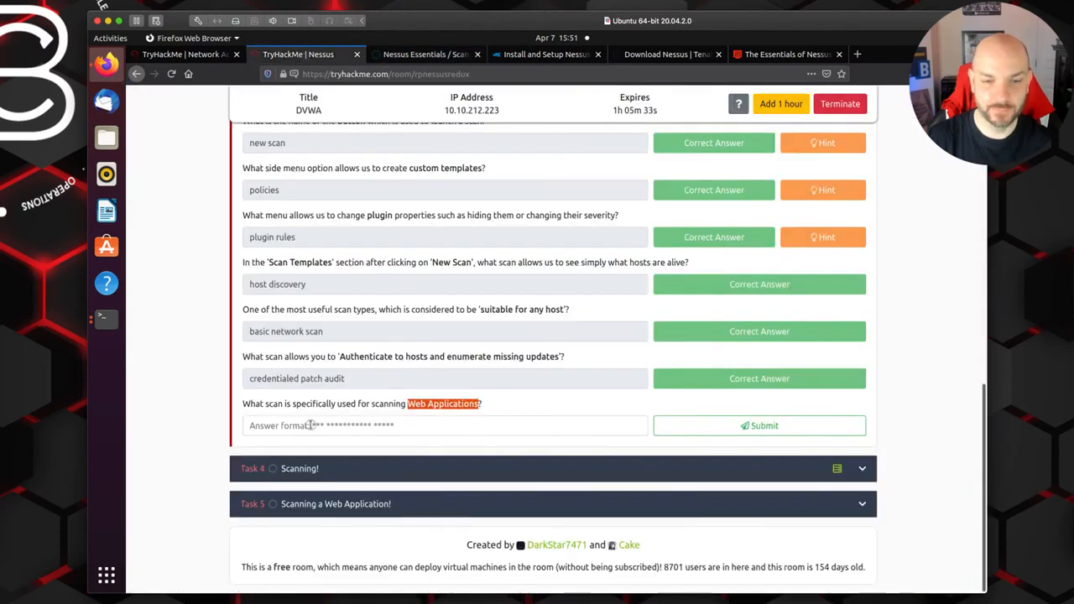
{"action": "left_click", "coordinate": [310, 425]}
{"action": "type", "text": "web application tests"}
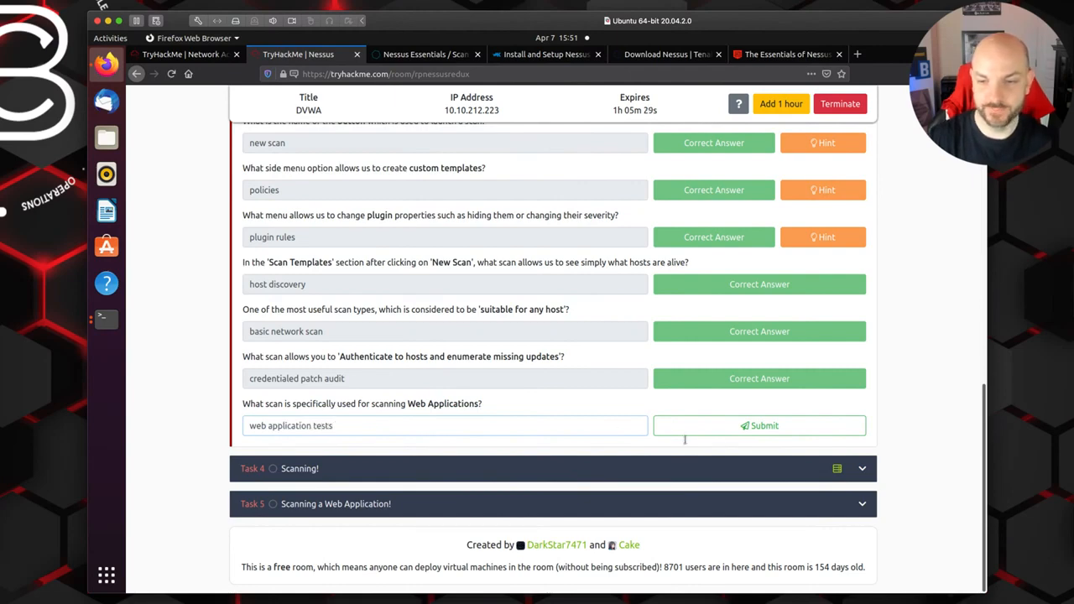
{"action": "left_click", "coordinate": [729, 426]}
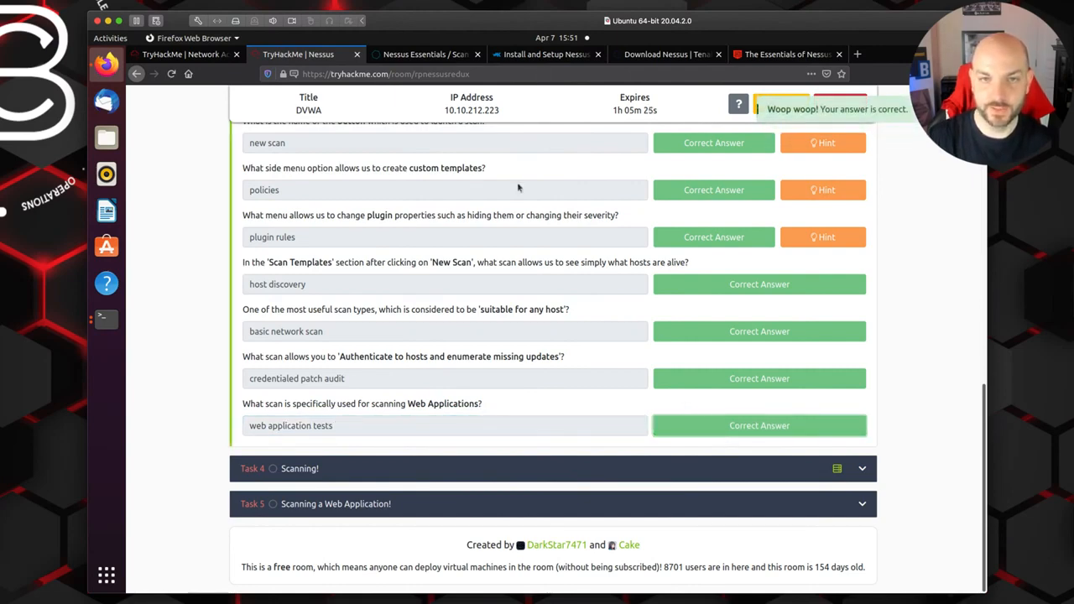
Expand Task 4 to read its scanning questions, and start a new Basic Network Scan in Nessus
{"action": "left_click", "coordinate": [867, 470]}
{"action": "scroll", "coordinate": [935, 445], "scroll_direction": "down", "scroll_amount": 2}
{"action": "scroll", "coordinate": [932, 444], "scroll_direction": "down", "scroll_amount": 1}
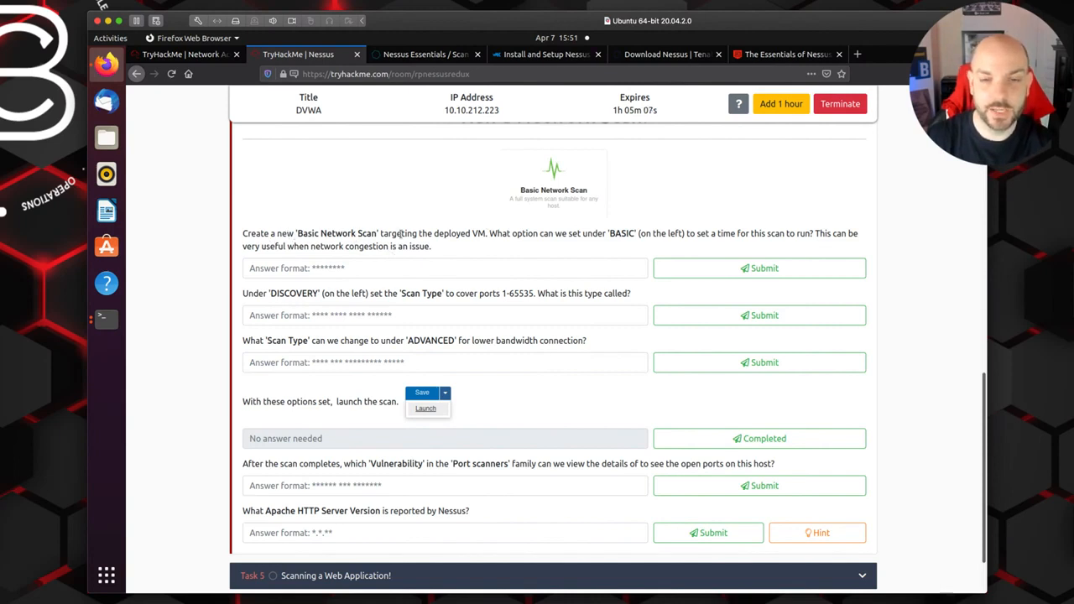
{"action": "mouse_move", "coordinate": [452, 115]}
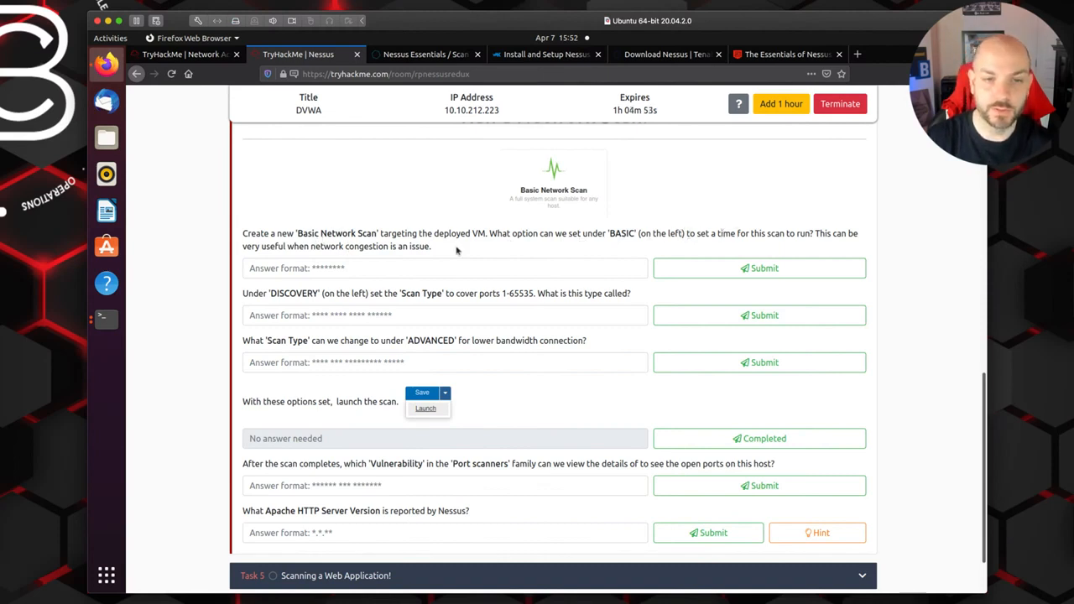
{"action": "left_click", "coordinate": [419, 54]}
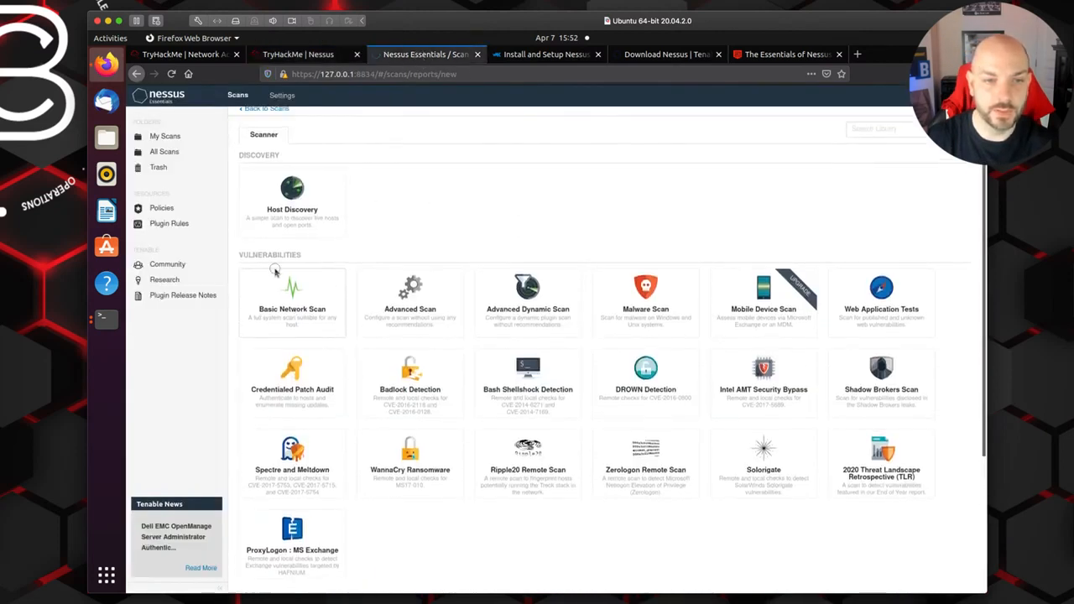
{"action": "left_click", "coordinate": [295, 293]}
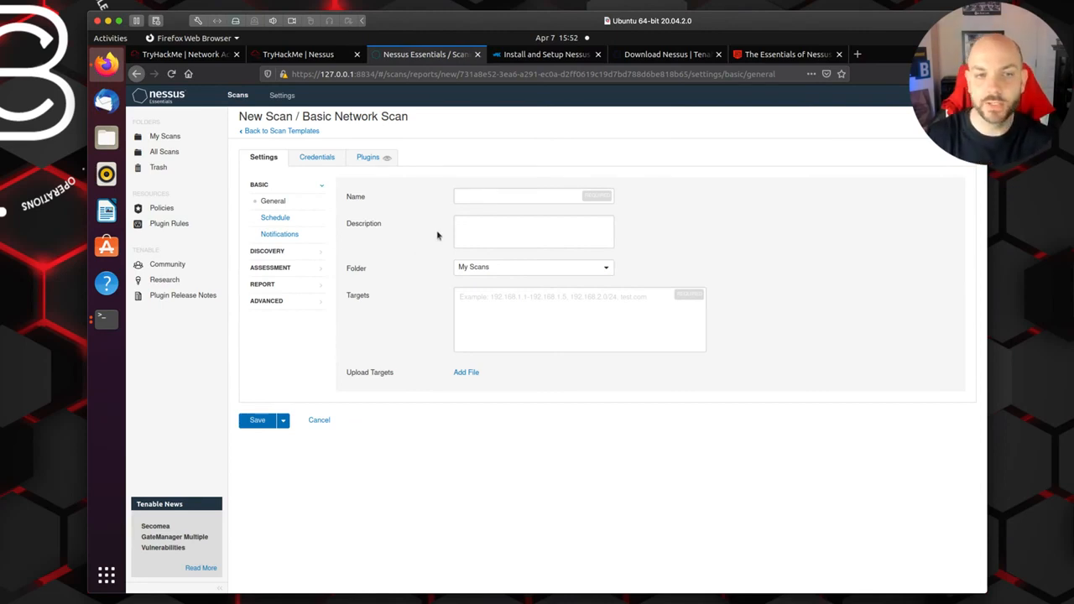
Name the new scan "10.10.212.223 Scan" and set its target to 10.10.212.223
{"action": "left_click", "coordinate": [505, 194]}
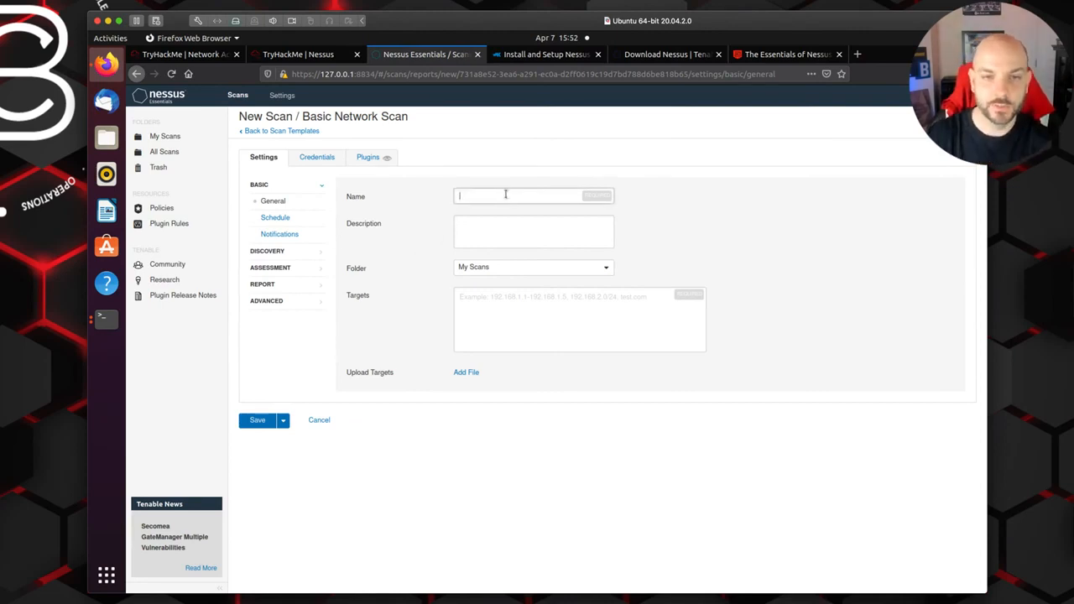
{"action": "key", "text": "ctrl+v"}
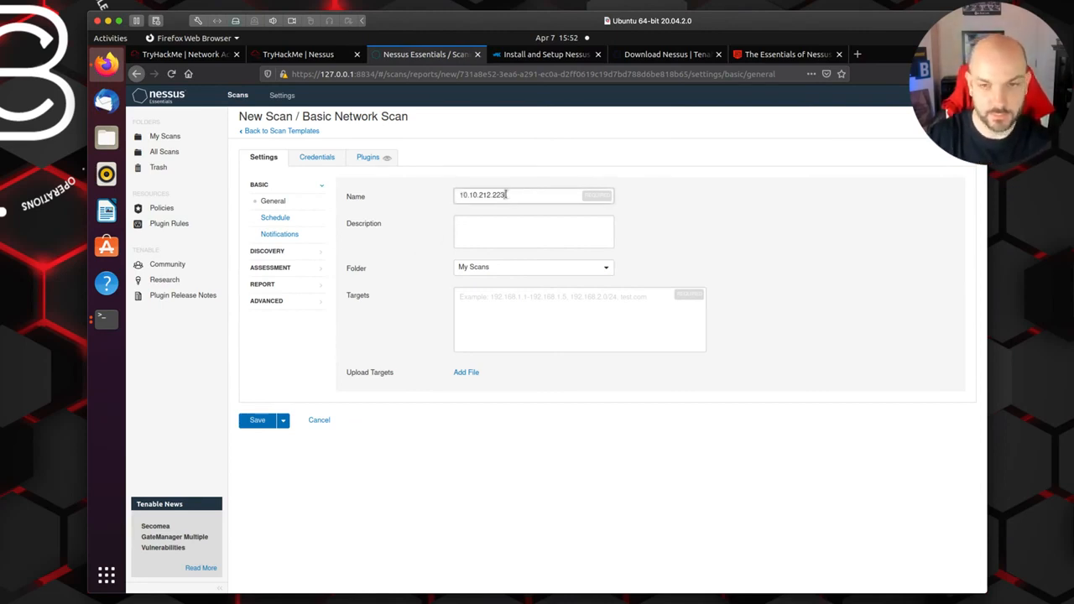
{"action": "type", "text": "Scan"}
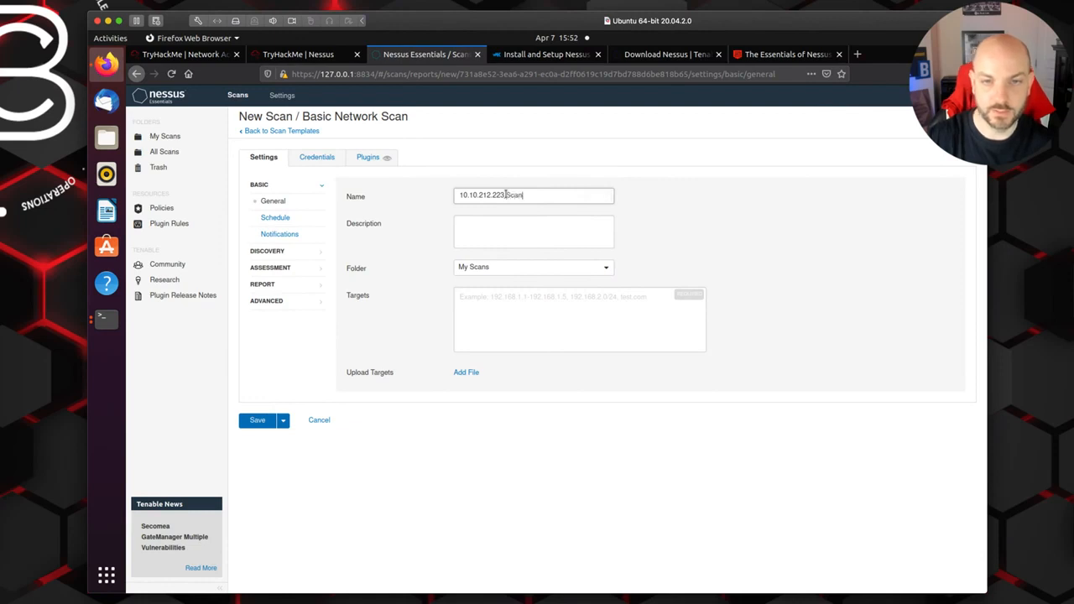
{"action": "left_click", "coordinate": [532, 300]}
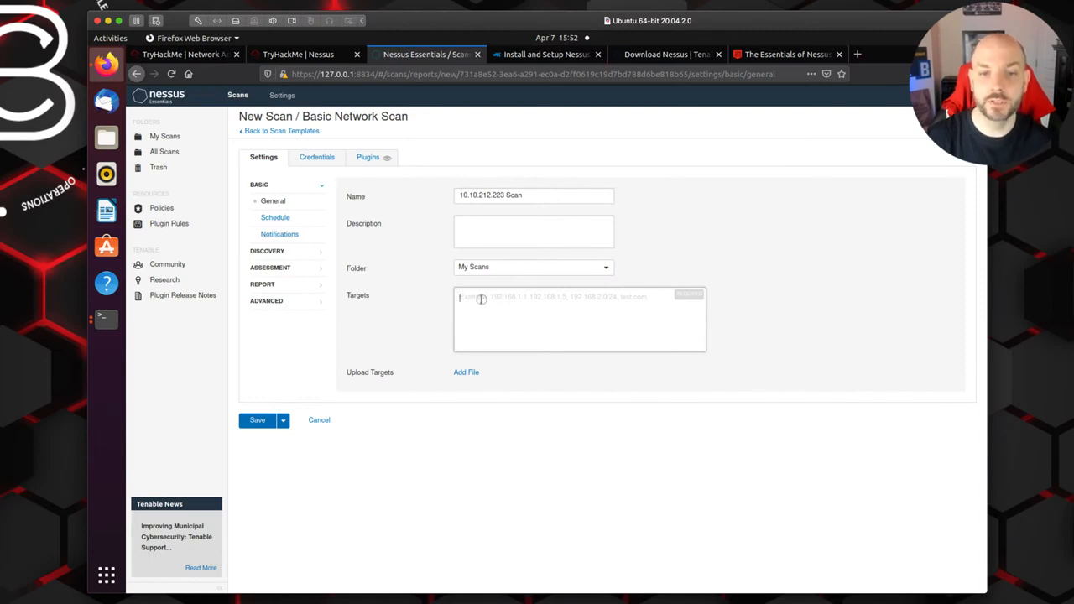
{"action": "type", "text": "10.10.212.223"}
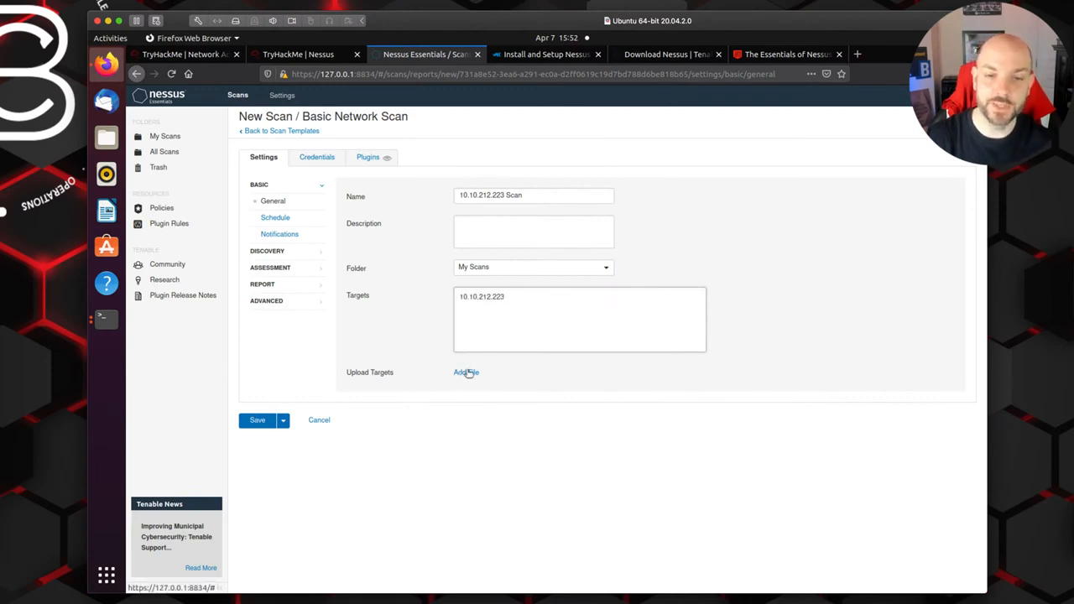
Review the new scan's Schedule and Notifications settings, and open its Discovery settings
{"action": "left_click", "coordinate": [275, 221]}
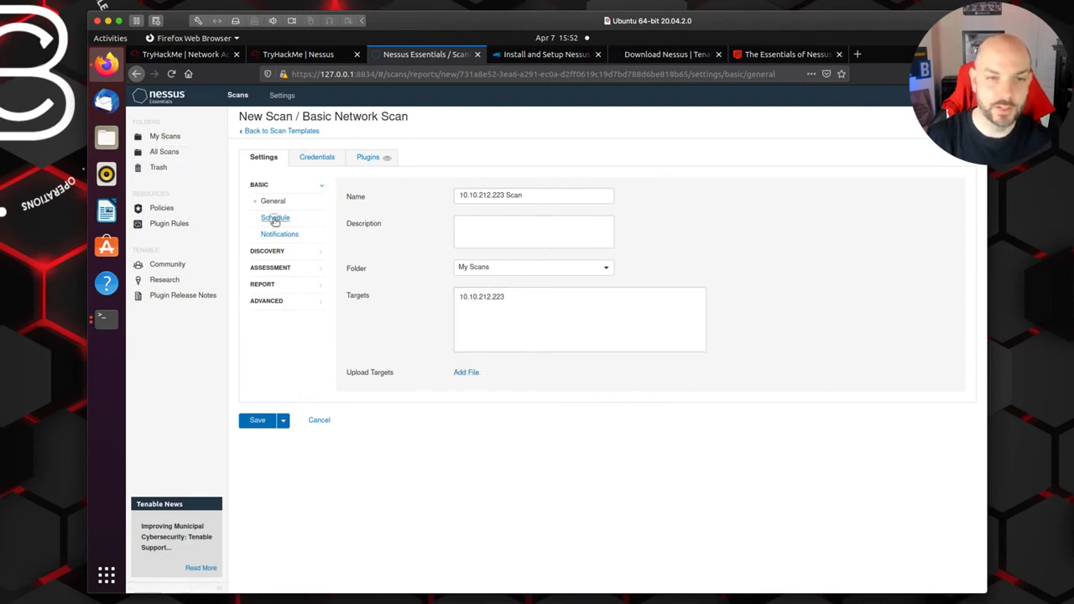
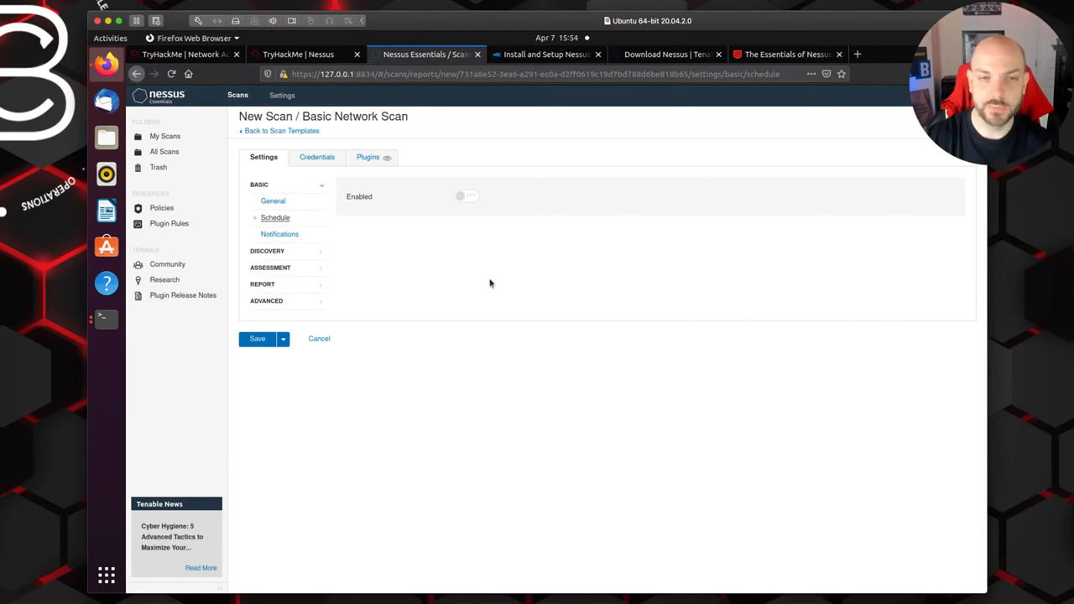
{"action": "left_click", "coordinate": [269, 236]}
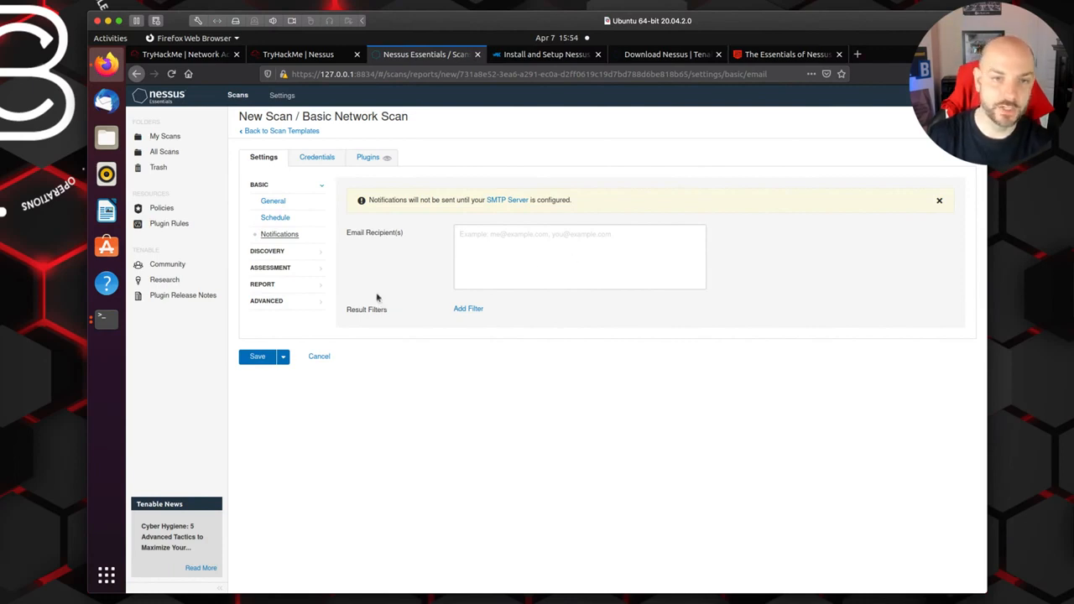
{"action": "left_click", "coordinate": [268, 252]}
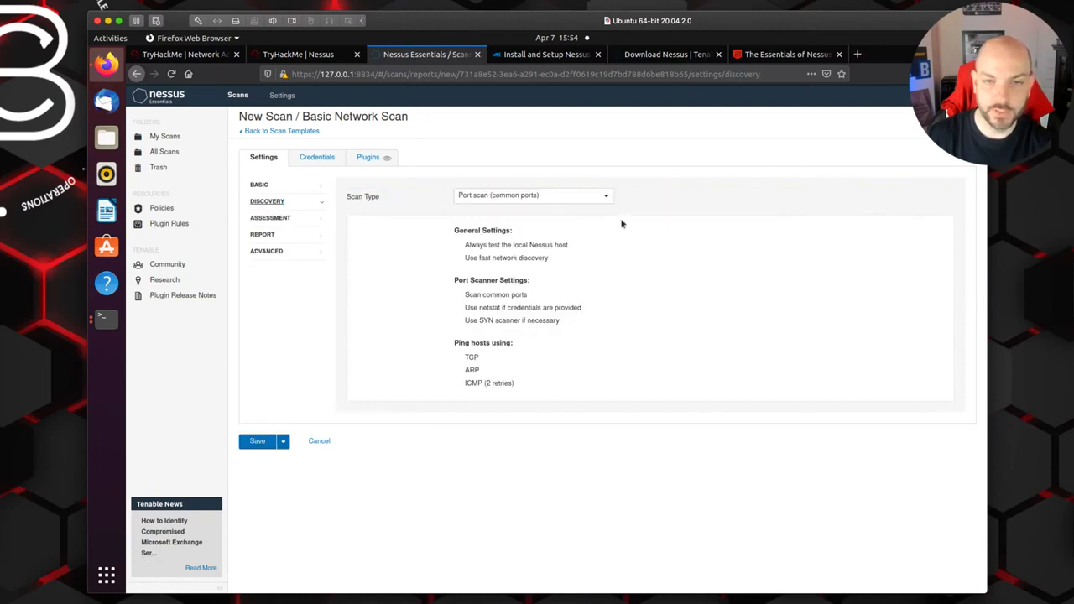
Compare the Discovery scan type choices, trying Custom and Port scan (all ports)
{"action": "left_click", "coordinate": [605, 198]}
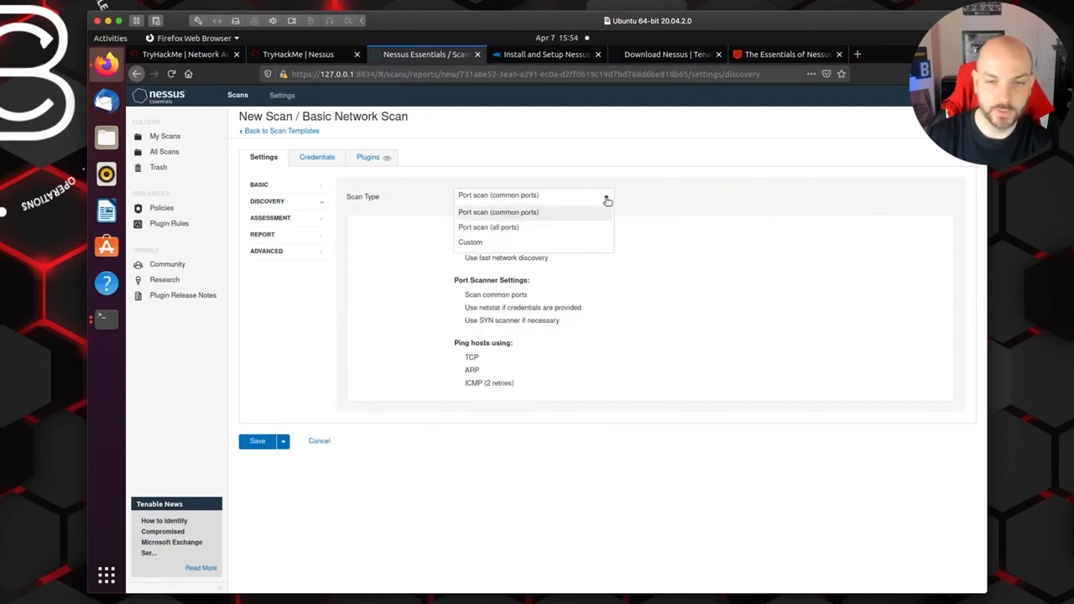
{"action": "left_click", "coordinate": [685, 306]}
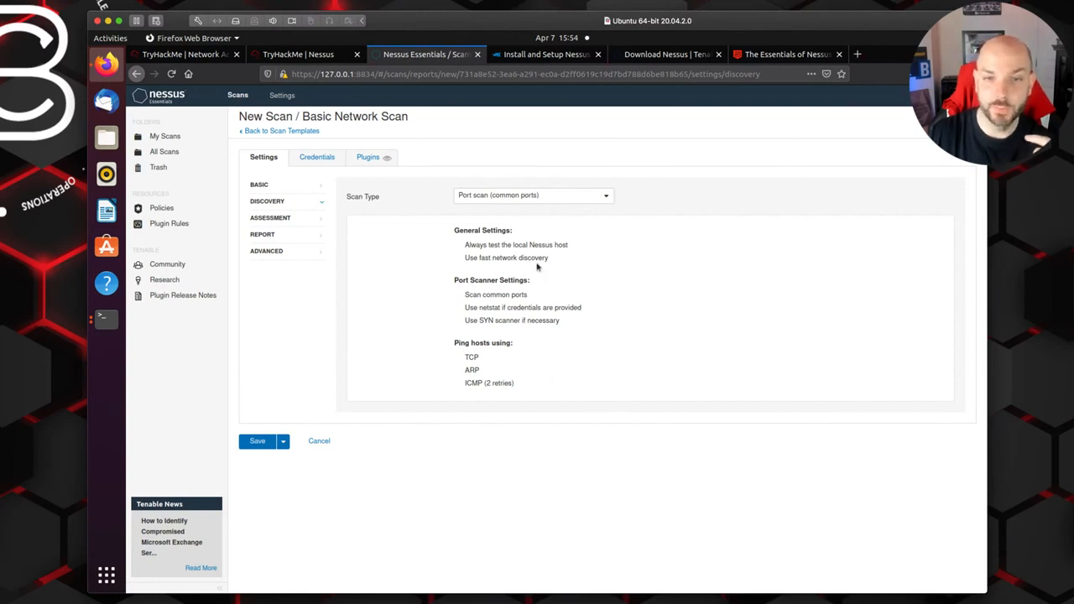
{"action": "left_click", "coordinate": [606, 198]}
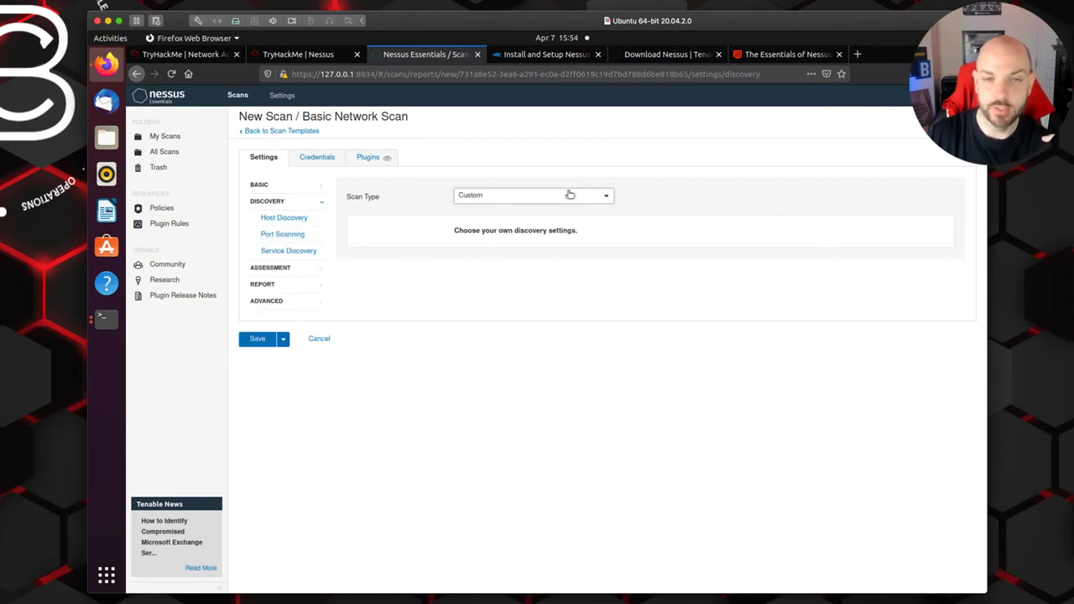
{"action": "left_click", "coordinate": [605, 196]}
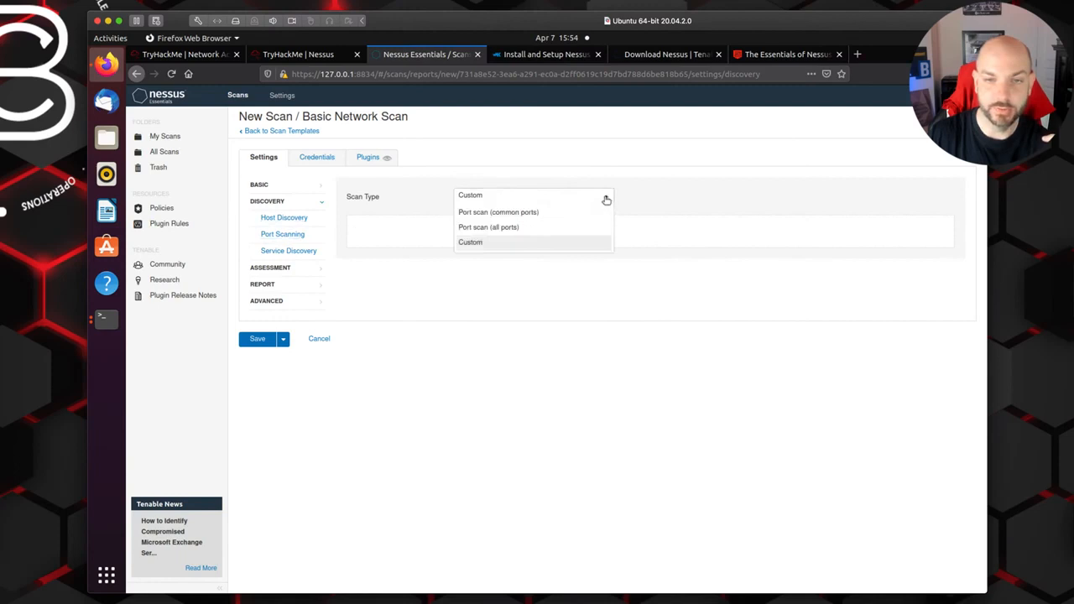
{"action": "left_click", "coordinate": [523, 234]}
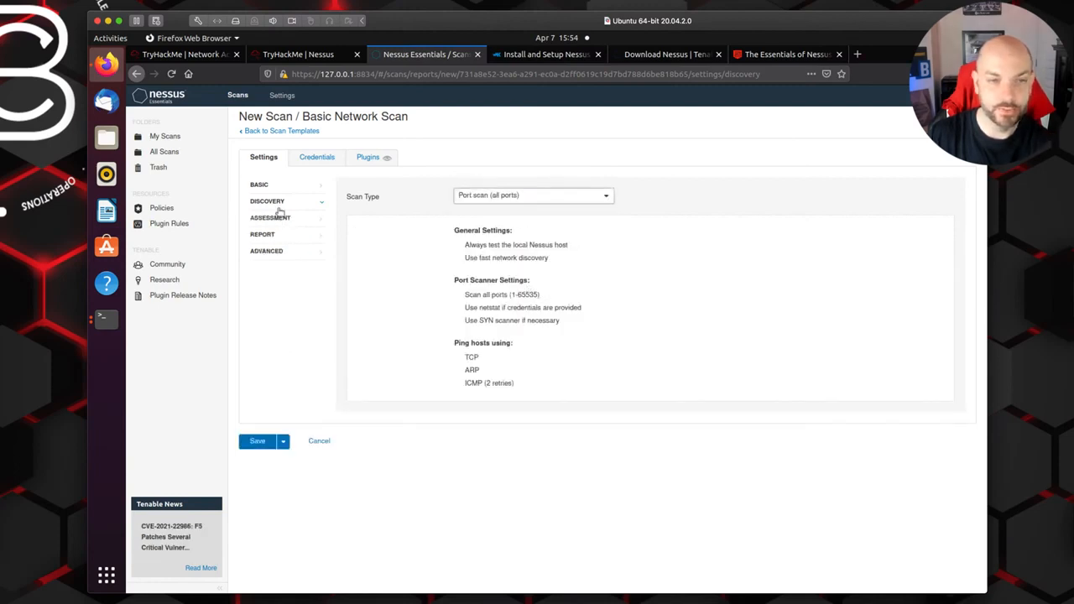
Set the scan type in the new scan's Discovery settings to Custom
{"action": "left_click", "coordinate": [259, 185]}
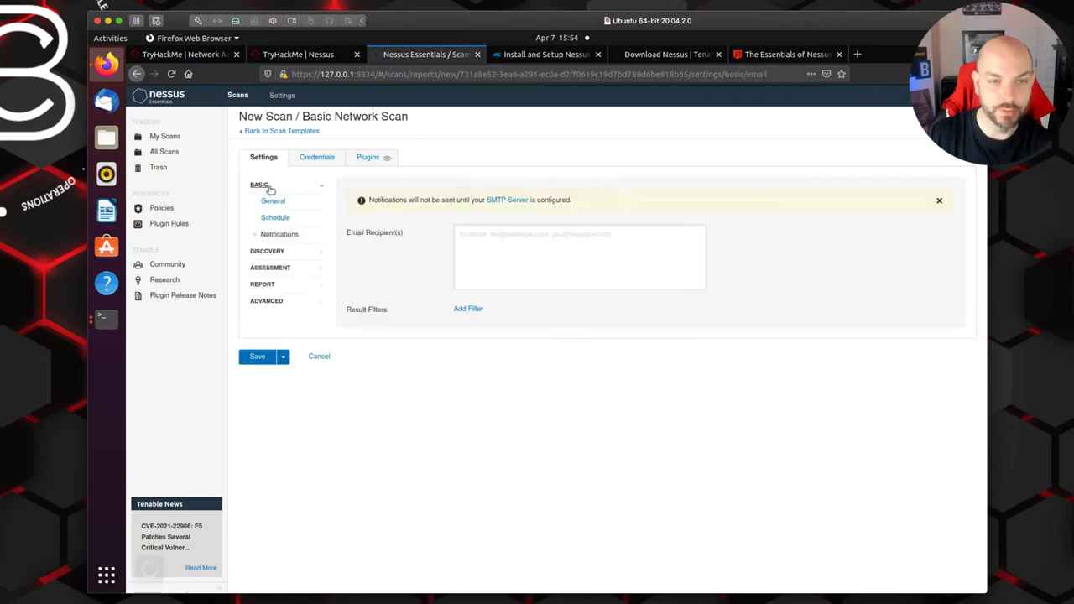
{"action": "left_click", "coordinate": [272, 252]}
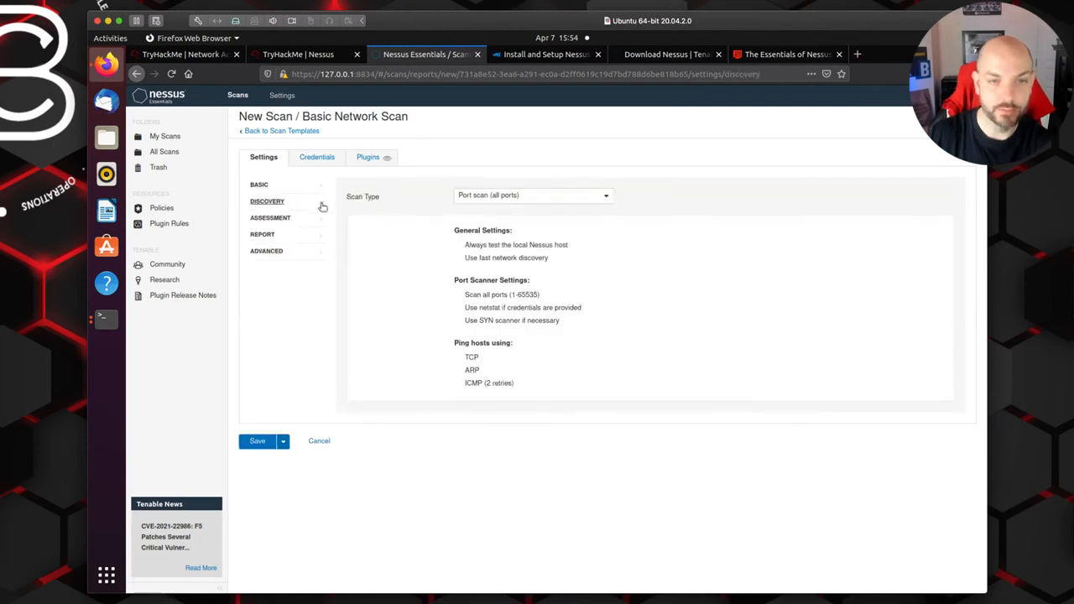
{"action": "left_click", "coordinate": [596, 201]}
{"action": "left_click", "coordinate": [513, 243]}
Review the Host Discovery settings, including the ping methods, fragile devices and Wake-on-LAN options
{"action": "left_click", "coordinate": [283, 218]}
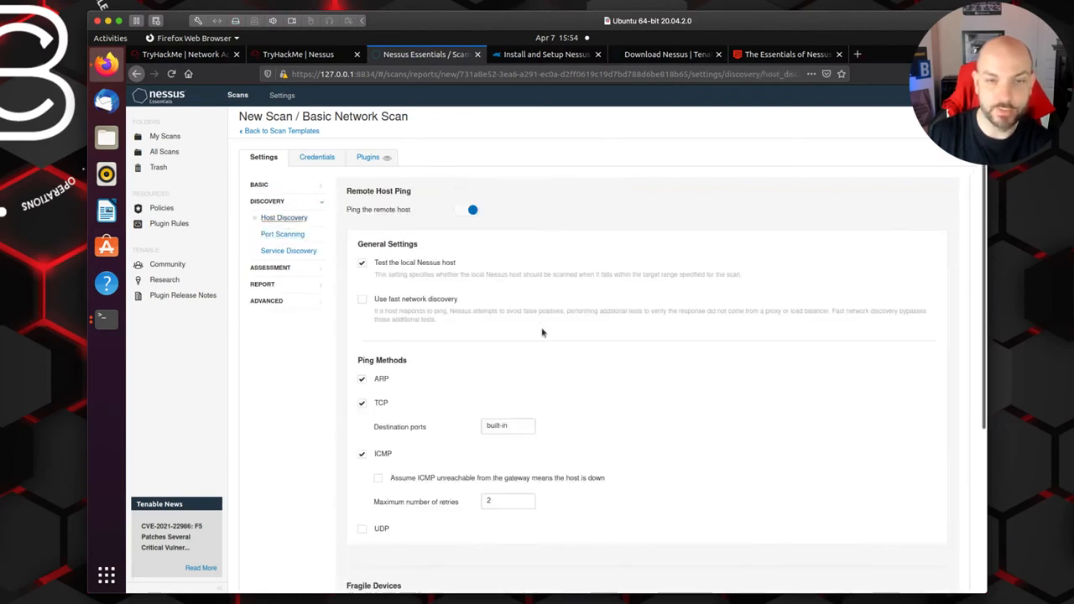
{"action": "scroll", "coordinate": [684, 368], "scroll_direction": "down", "scroll_amount": 1}
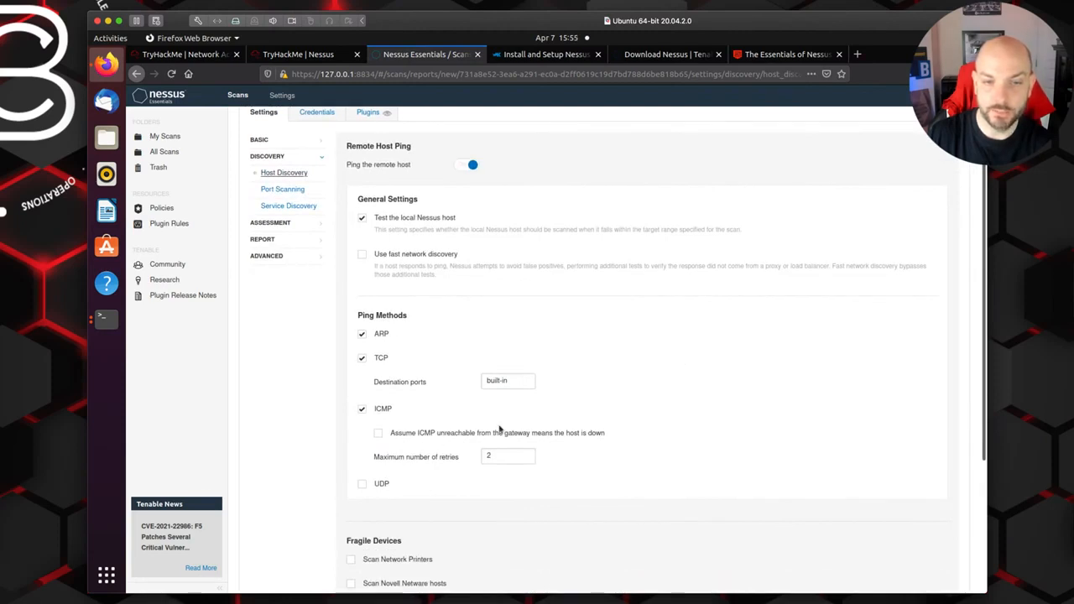
{"action": "scroll", "coordinate": [625, 411], "scroll_direction": "down", "scroll_amount": 1}
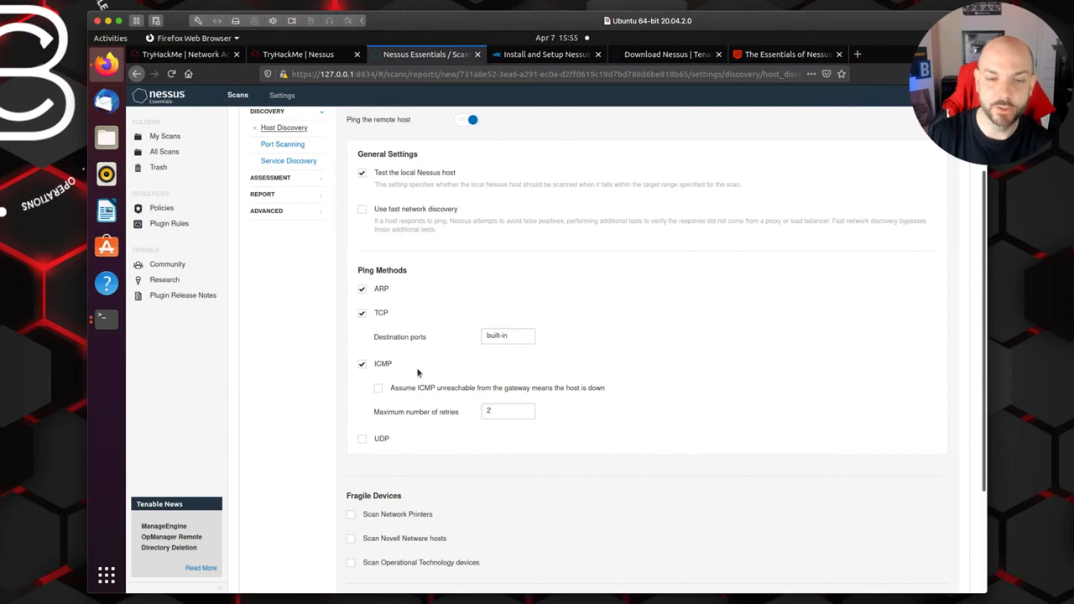
{"action": "scroll", "coordinate": [418, 372], "scroll_direction": "down", "scroll_amount": 3}
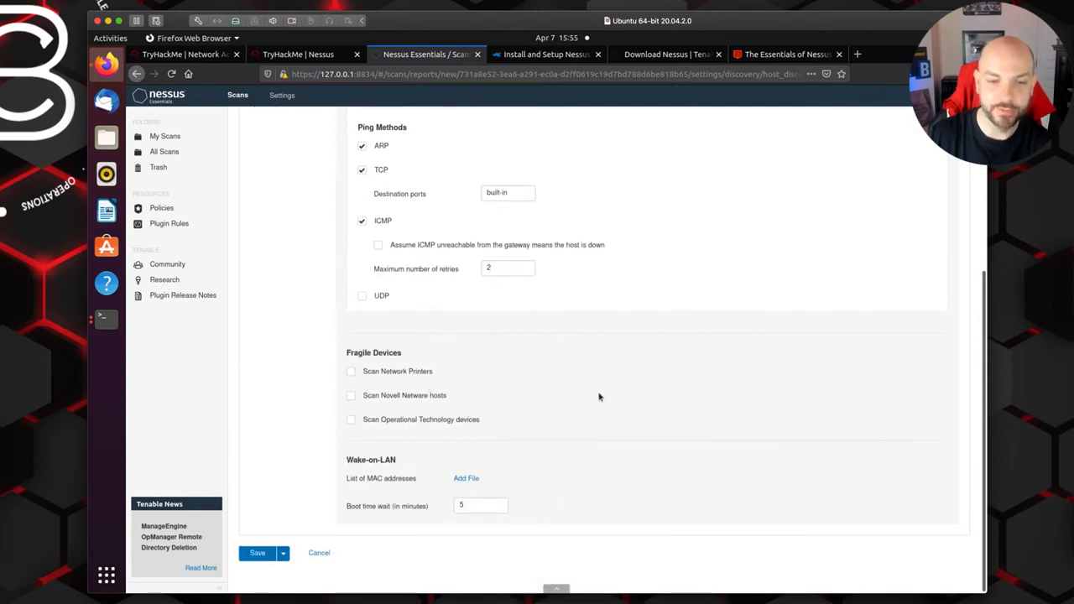
{"action": "scroll", "coordinate": [598, 395], "scroll_direction": "up", "scroll_amount": 2}
{"action": "scroll", "coordinate": [540, 550], "scroll_direction": "down", "scroll_amount": 1}
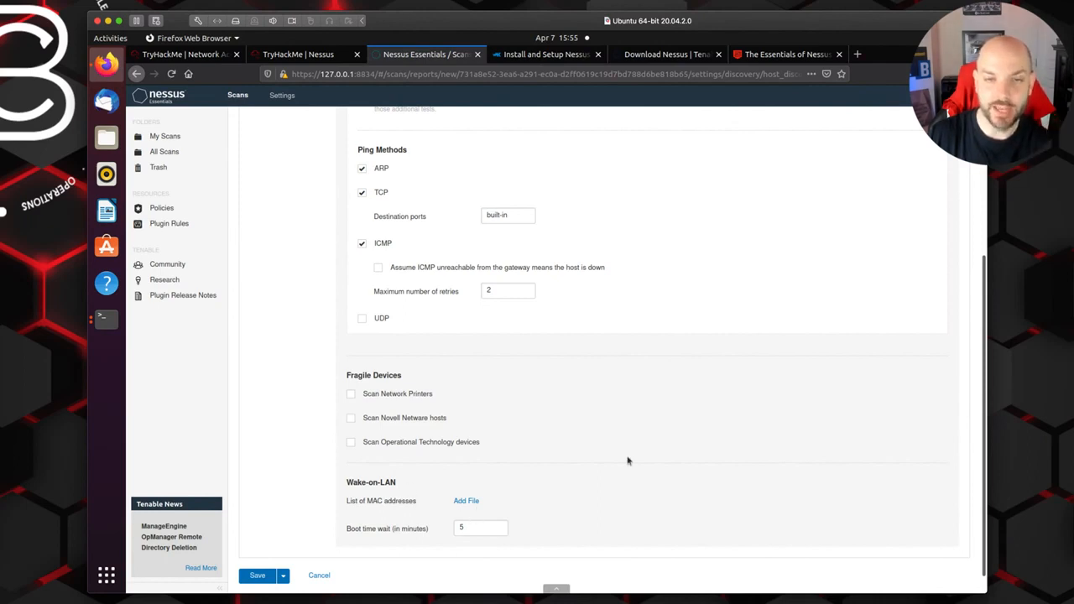
{"action": "scroll", "coordinate": [627, 460], "scroll_direction": "up", "scroll_amount": 4}
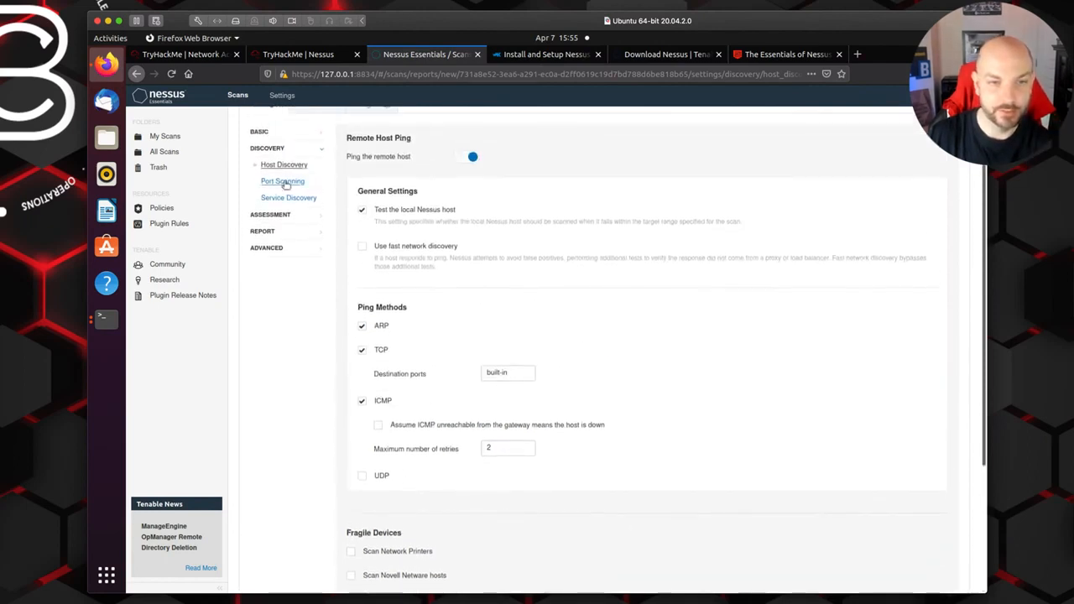
Review the Port Scanning settings for local enumerators and network port scanners, and open the Service Discovery settings
{"action": "left_click", "coordinate": [283, 182]}
{"action": "scroll", "coordinate": [591, 257], "scroll_direction": "up", "scroll_amount": 1}
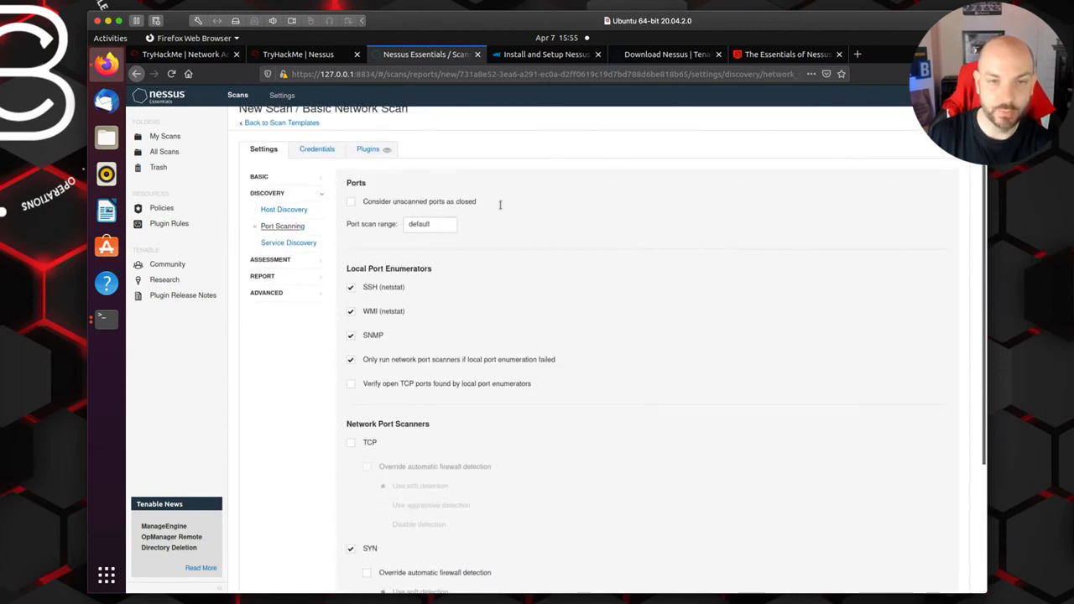
{"action": "scroll", "coordinate": [535, 298], "scroll_direction": "down", "scroll_amount": 4}
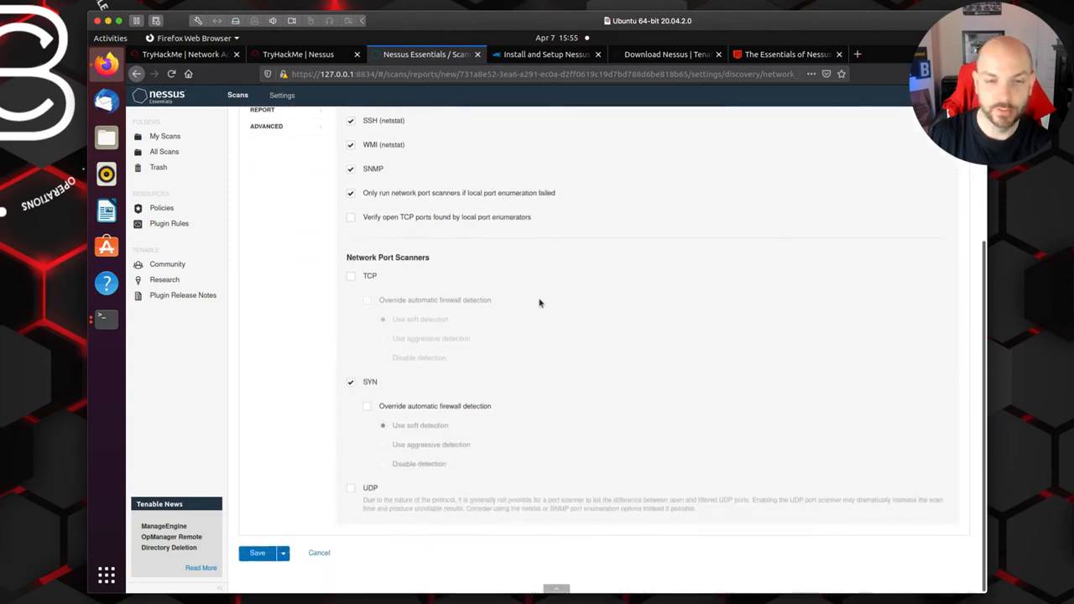
{"action": "scroll", "coordinate": [474, 290], "scroll_direction": "up", "scroll_amount": 1}
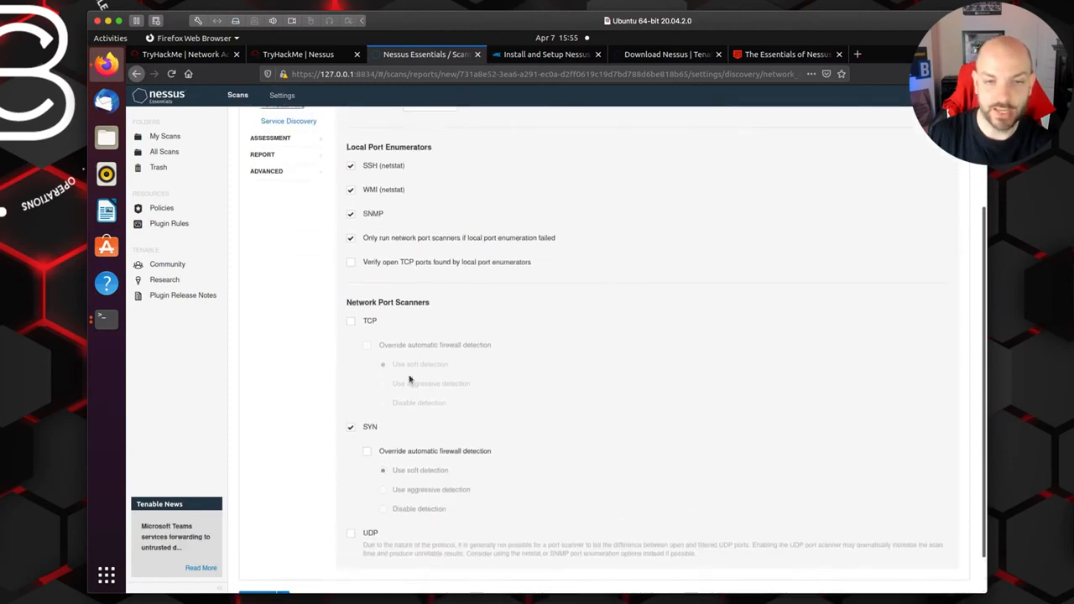
{"action": "scroll", "coordinate": [567, 386], "scroll_direction": "up", "scroll_amount": 1}
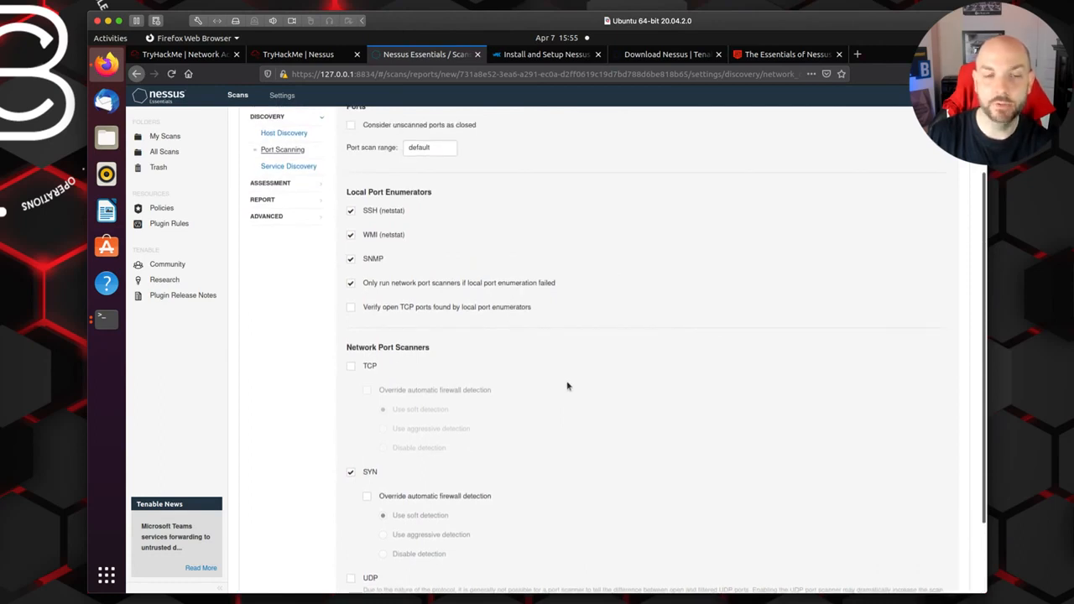
{"action": "left_click", "coordinate": [291, 167]}
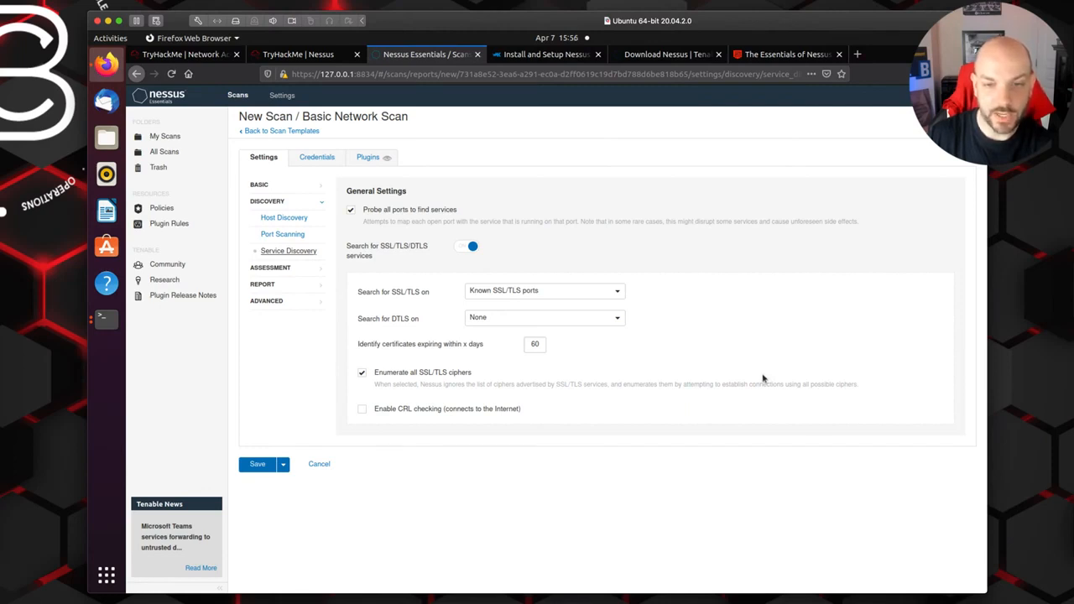
Examine the scan type choices in the Assessment settings, keeping Default selected
{"action": "left_click", "coordinate": [279, 268]}
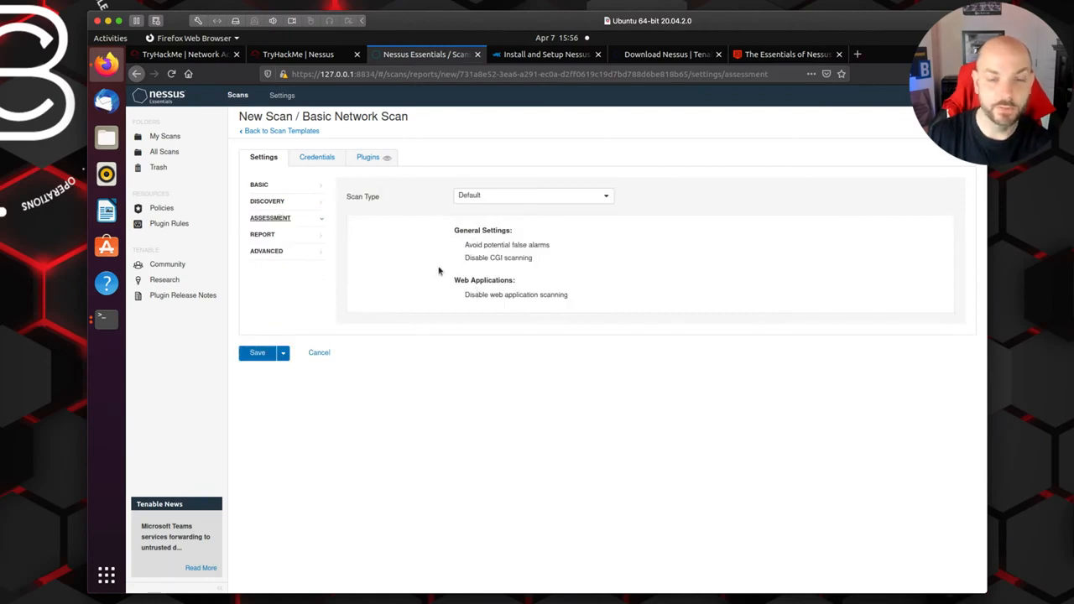
{"action": "left_click", "coordinate": [602, 199]}
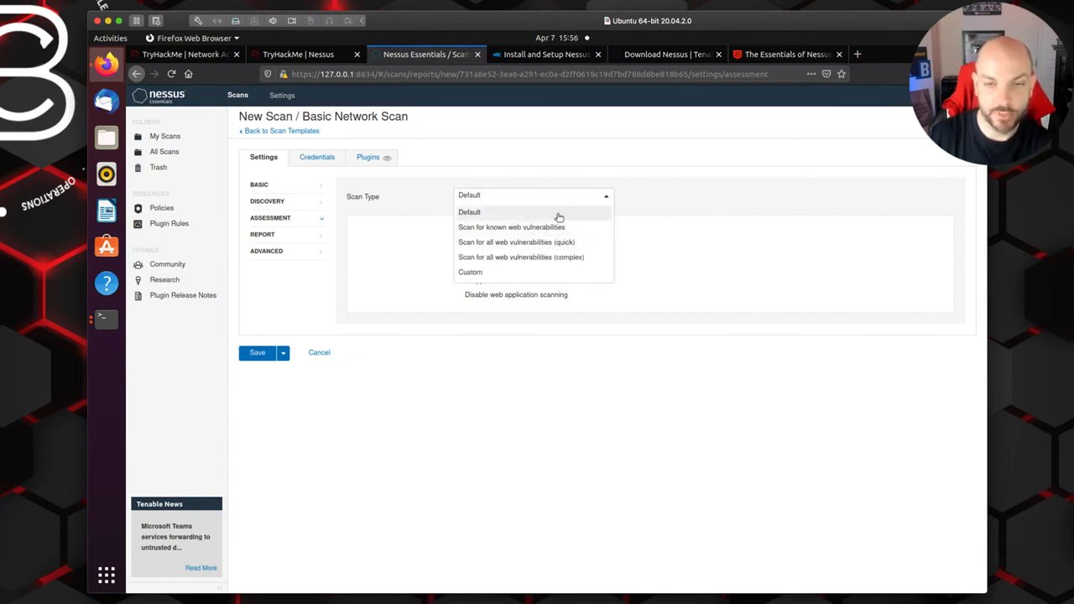
{"action": "left_click", "coordinate": [595, 215]}
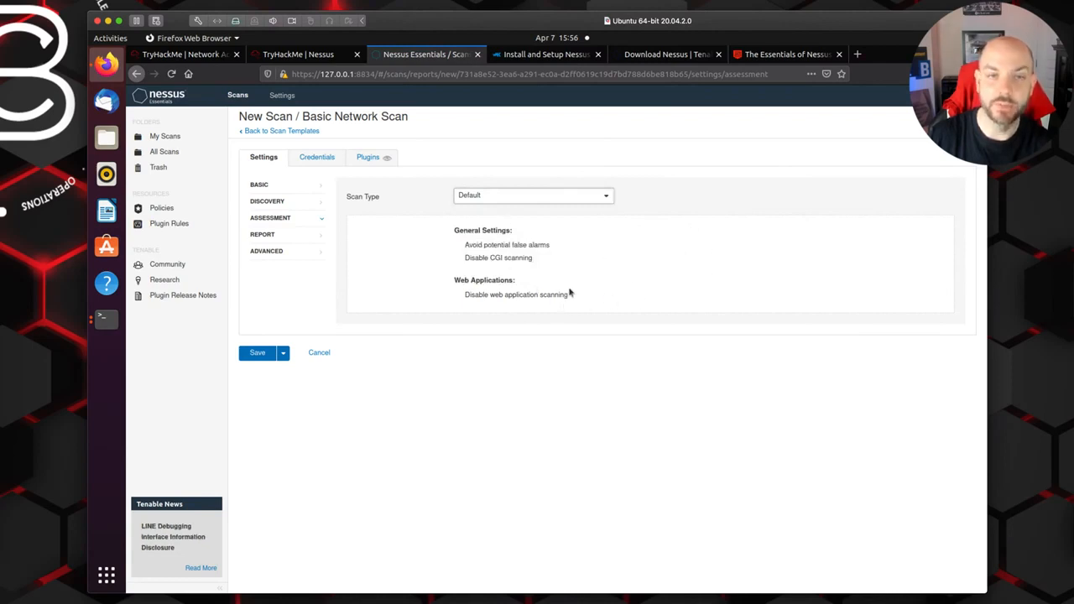
Review the scan's Report settings and the scan type choices in its Advanced settings
{"action": "left_click", "coordinate": [279, 236]}
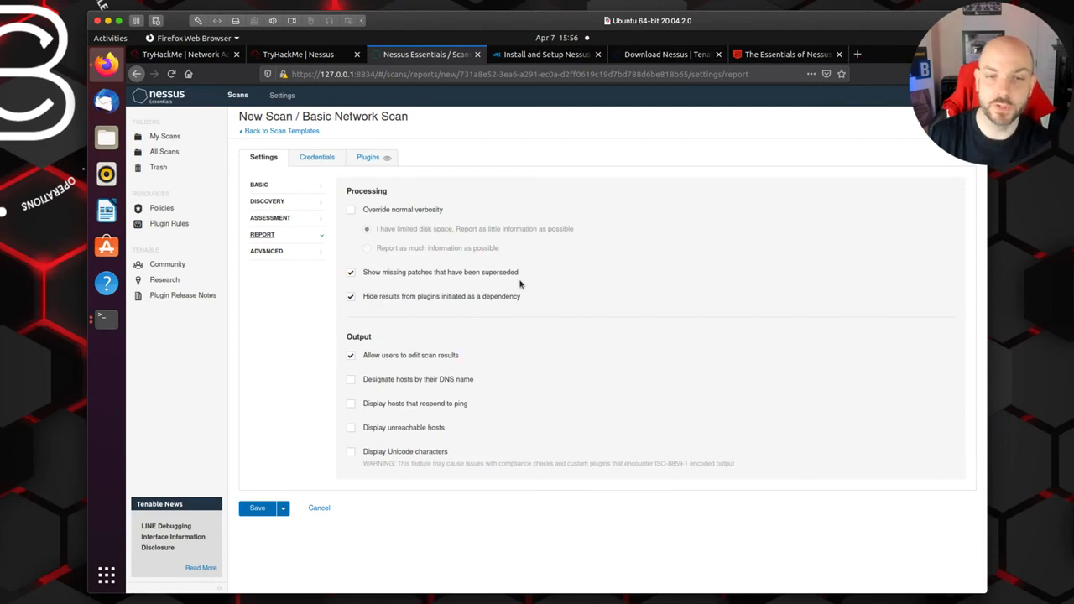
{"action": "left_click", "coordinate": [318, 254]}
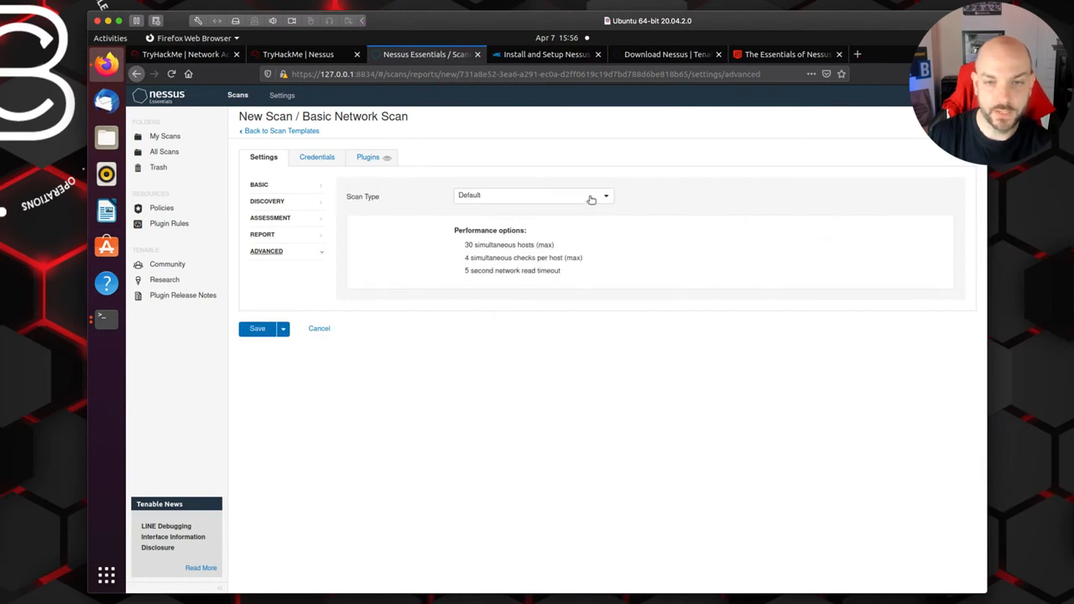
{"action": "left_click", "coordinate": [591, 198]}
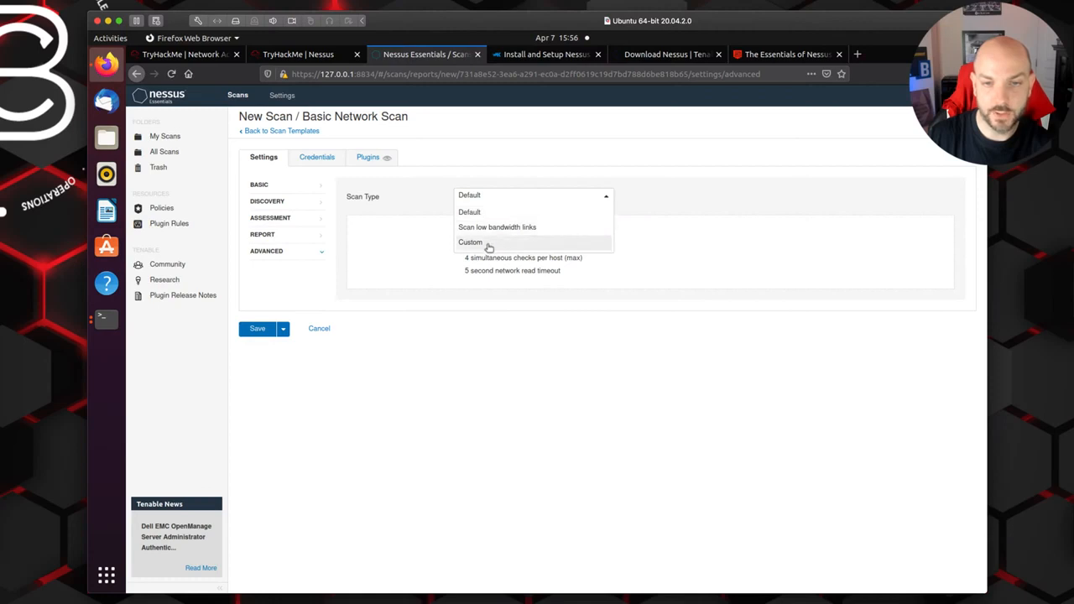
{"action": "left_click", "coordinate": [584, 336]}
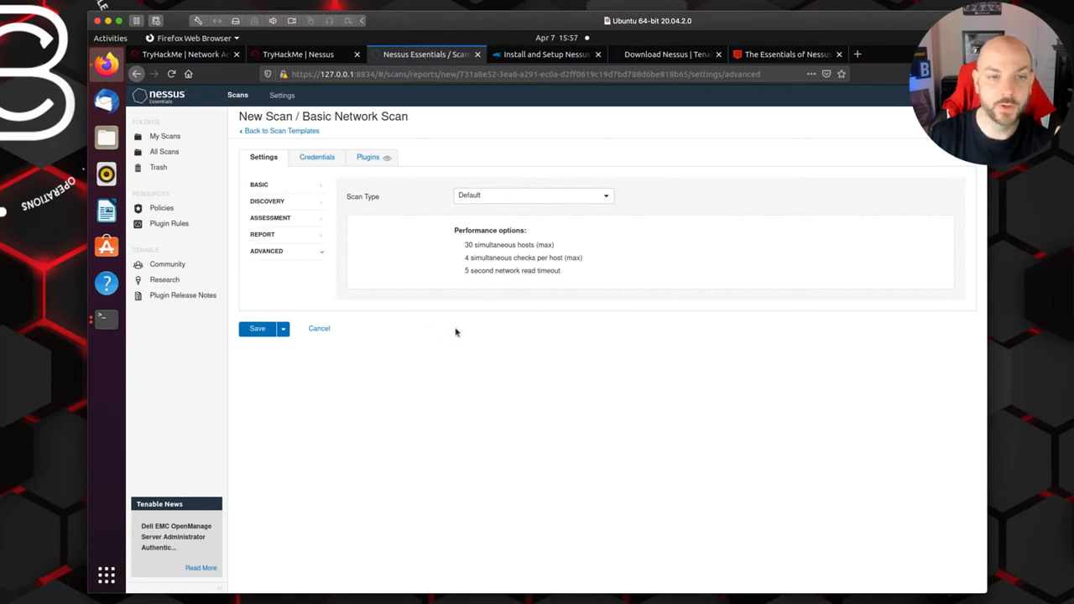
Add an SSH host credential to the scan and set its authentication method to password
{"action": "left_click", "coordinate": [322, 162]}
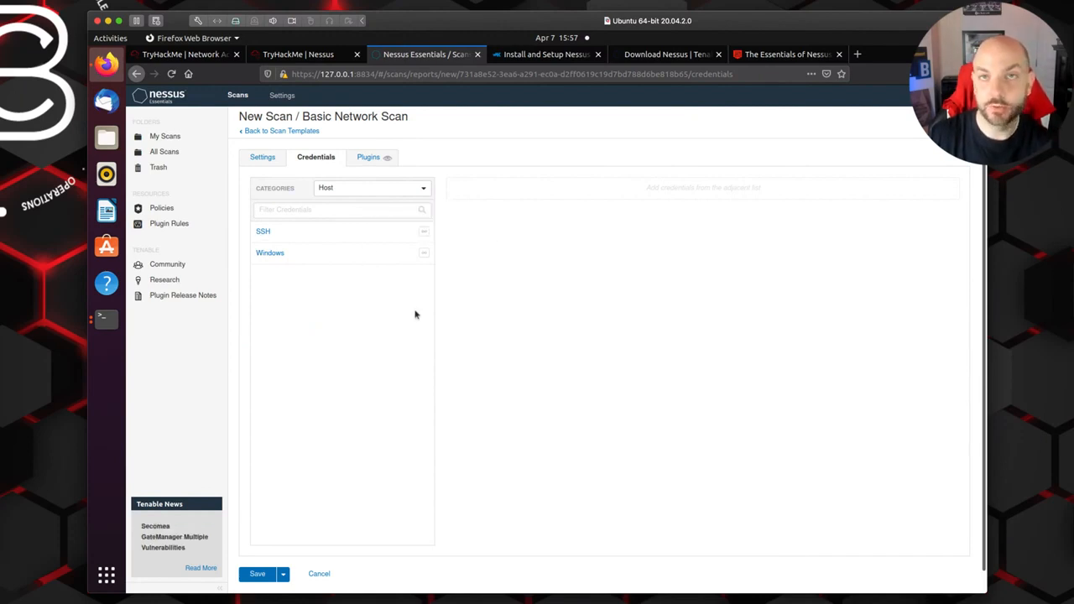
{"action": "left_click", "coordinate": [402, 234]}
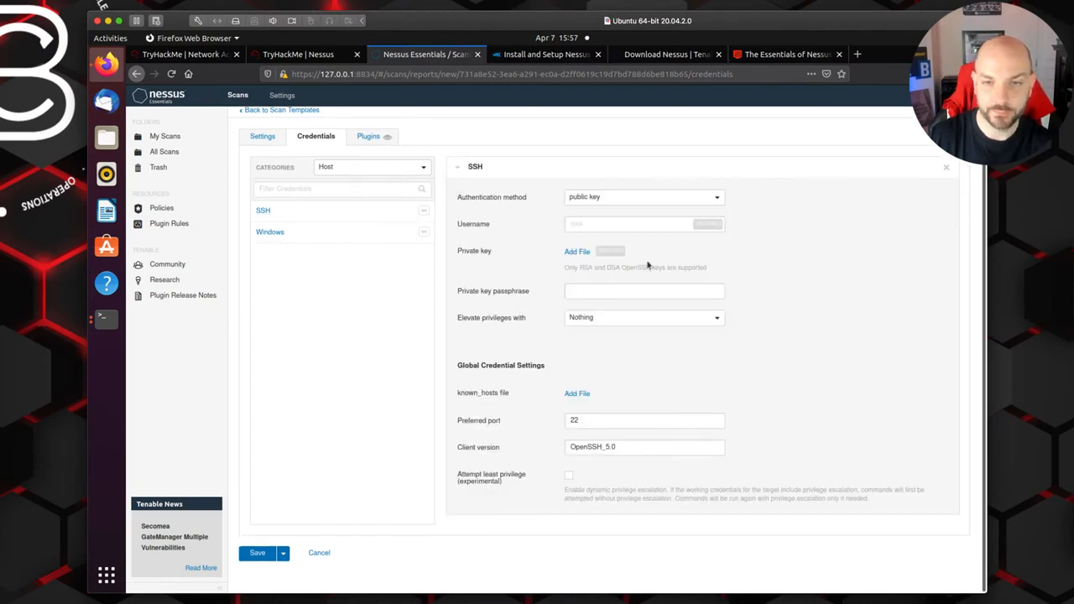
{"action": "left_click", "coordinate": [718, 199]}
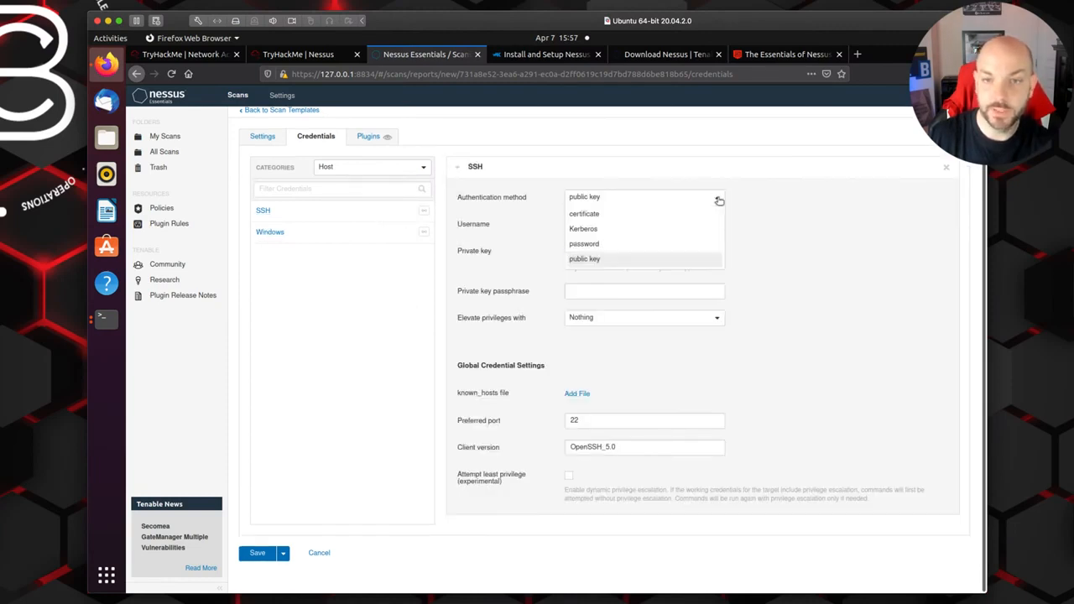
{"action": "left_click", "coordinate": [805, 296]}
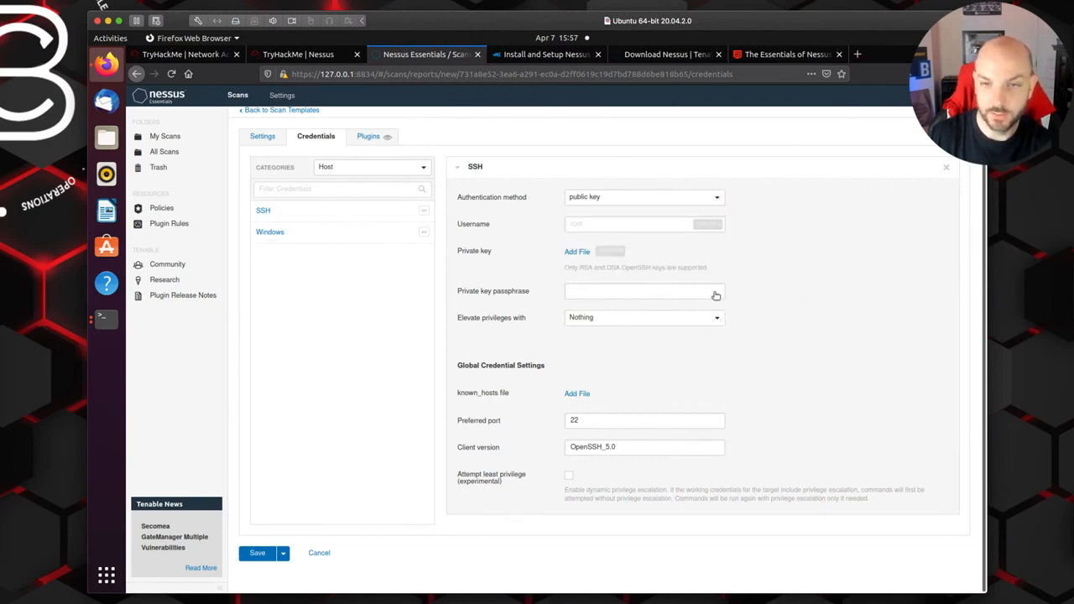
{"action": "left_click", "coordinate": [717, 199]}
{"action": "left_click", "coordinate": [665, 244]}
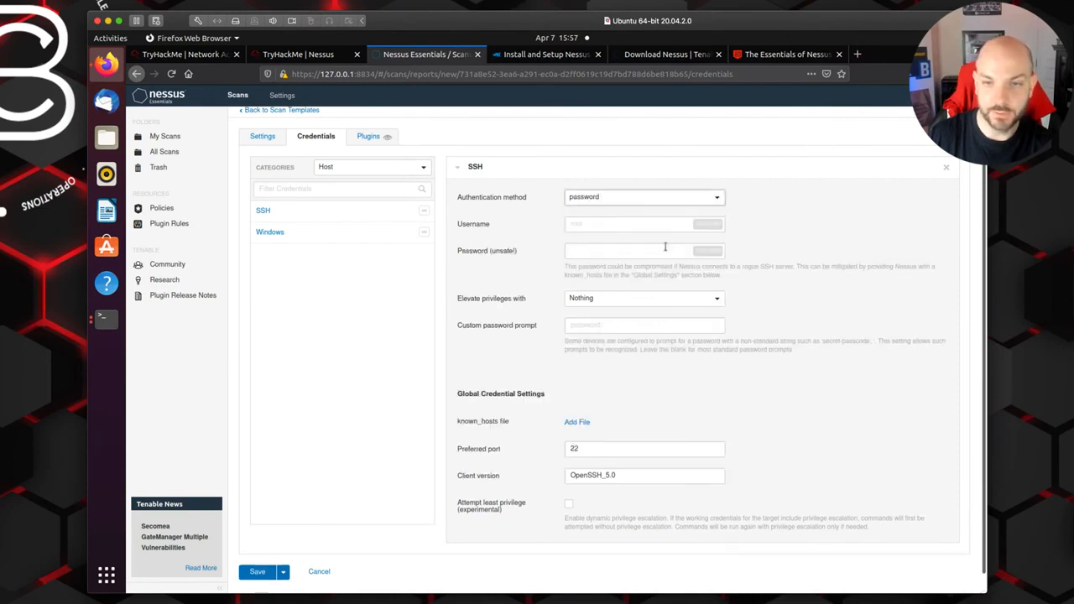
Set the SSH credential's privilege elevation to su after trying Cisco 'enable', and review the resulting fields
{"action": "left_click", "coordinate": [716, 300]}
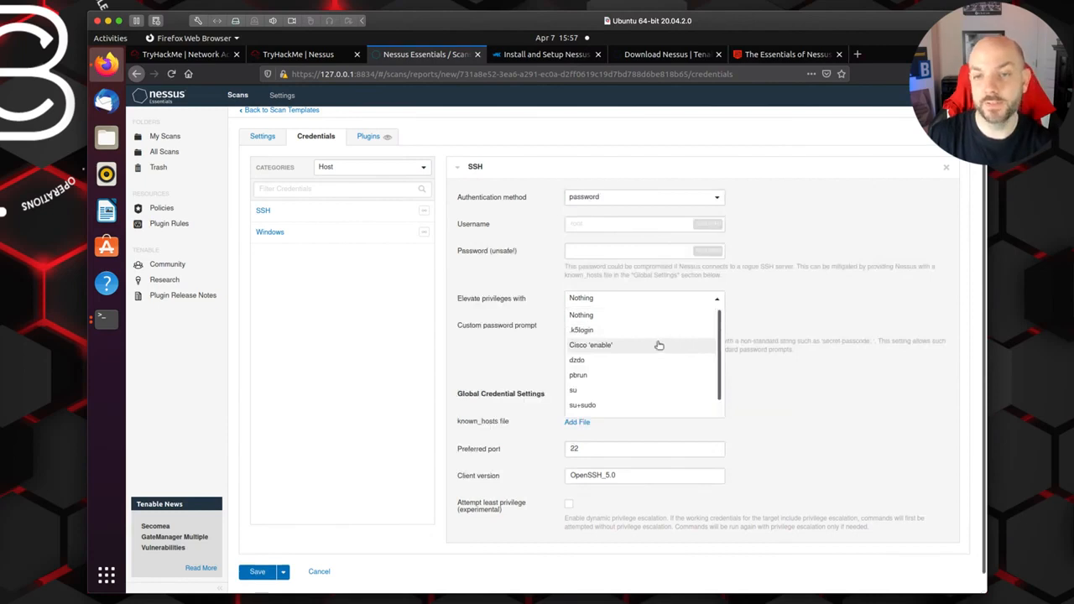
{"action": "left_click", "coordinate": [607, 345]}
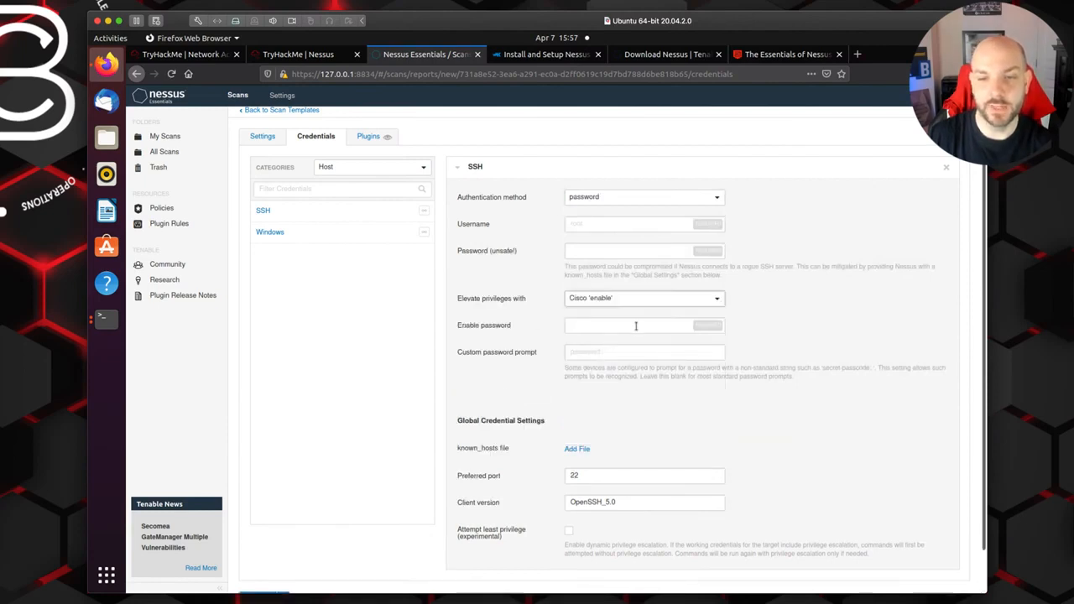
{"action": "left_click", "coordinate": [713, 300]}
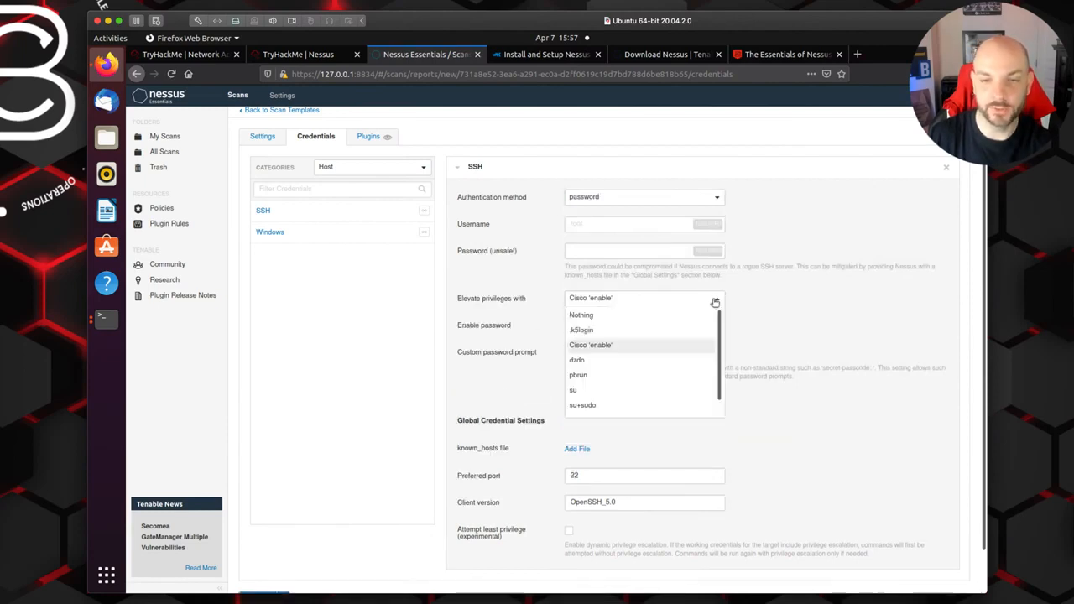
{"action": "left_click", "coordinate": [631, 390]}
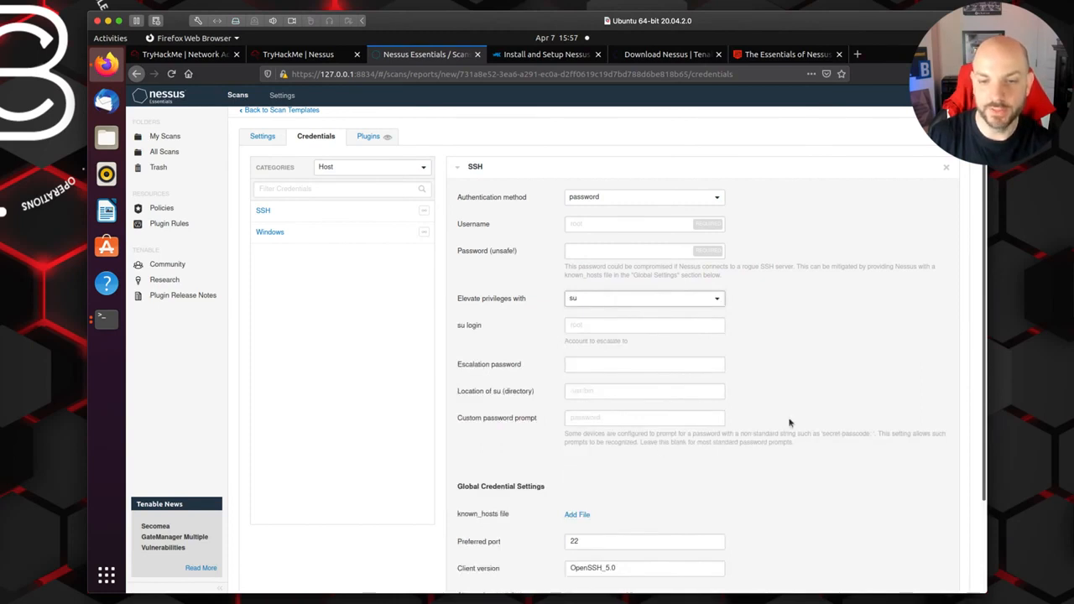
{"action": "scroll", "coordinate": [789, 422], "scroll_direction": "down", "scroll_amount": 3}
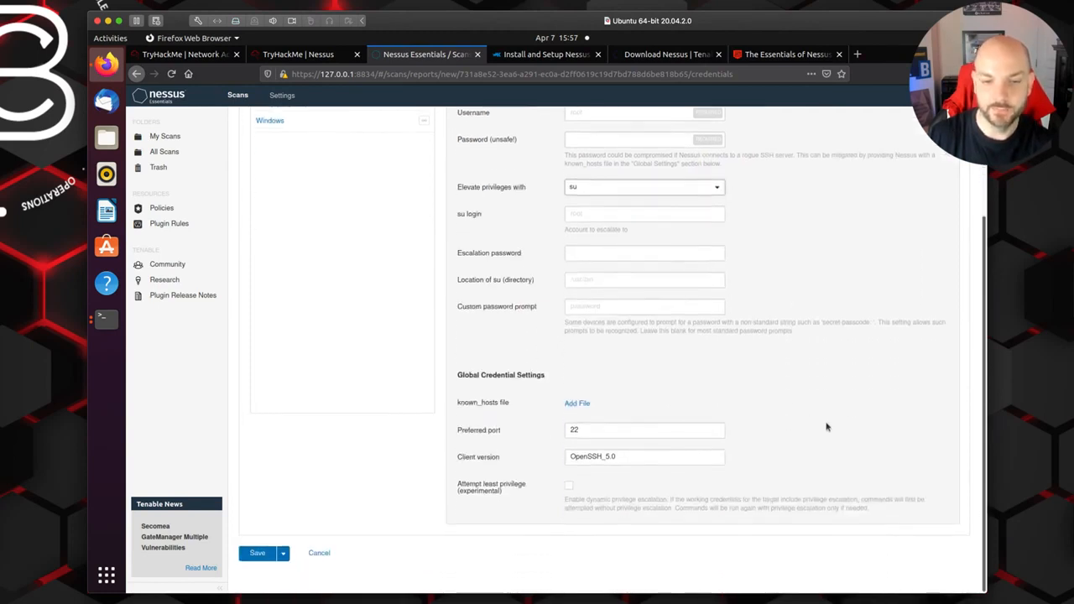
Review the SSH credential's fields and its Global Credential Settings, including the client version
{"action": "scroll", "coordinate": [826, 427], "scroll_direction": "up", "scroll_amount": 2}
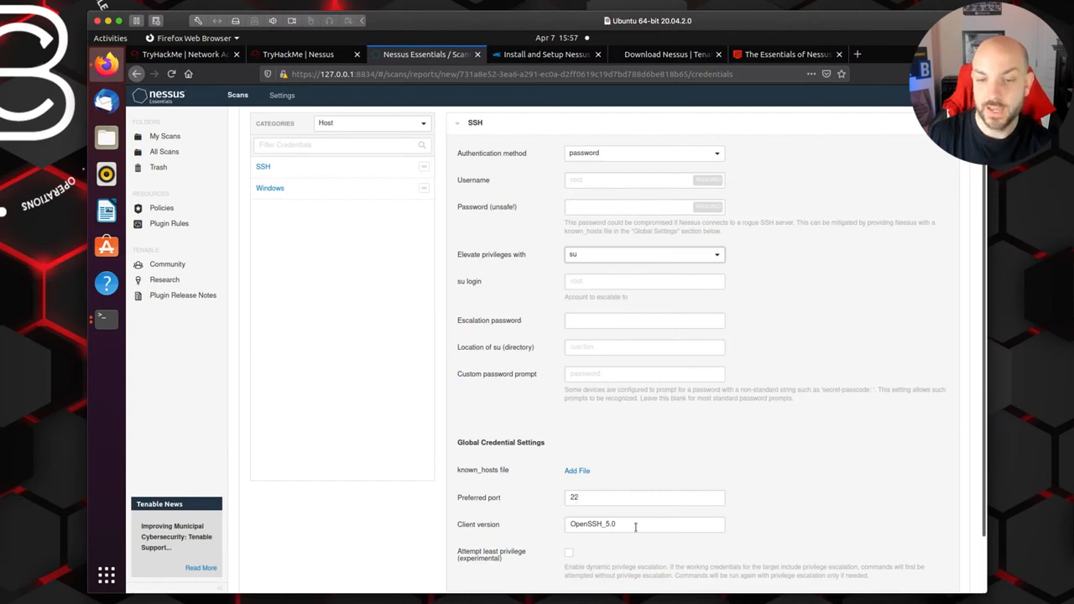
{"action": "left_click_drag", "start_coordinate": [629, 526], "coordinate": [553, 527]}
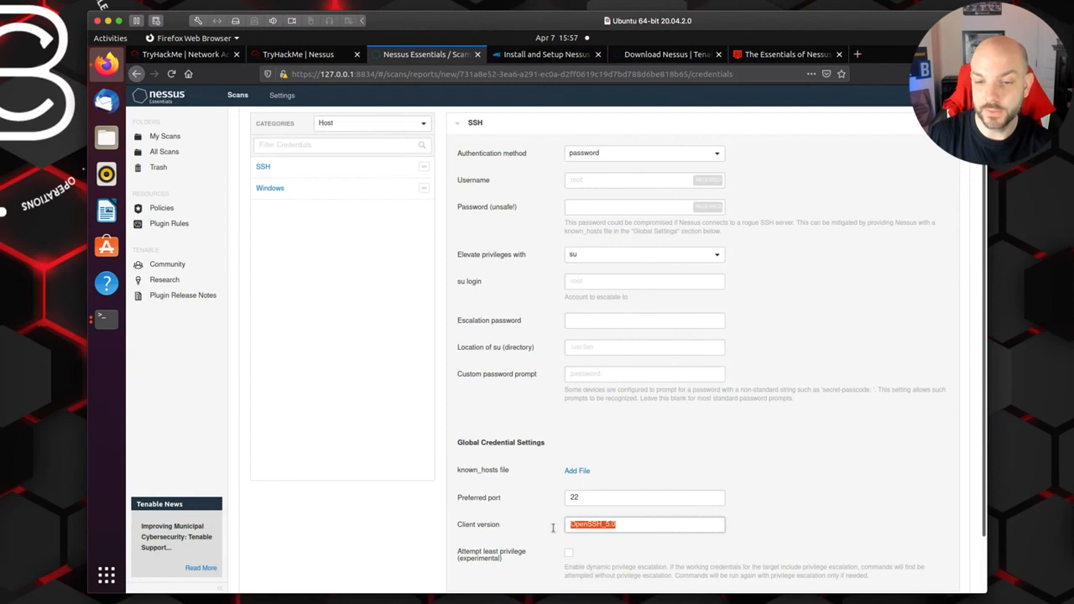
{"action": "left_click", "coordinate": [847, 509]}
{"action": "scroll", "coordinate": [847, 511], "scroll_direction": "down", "scroll_amount": 1}
{"action": "scroll", "coordinate": [846, 510], "scroll_direction": "up", "scroll_amount": 3}
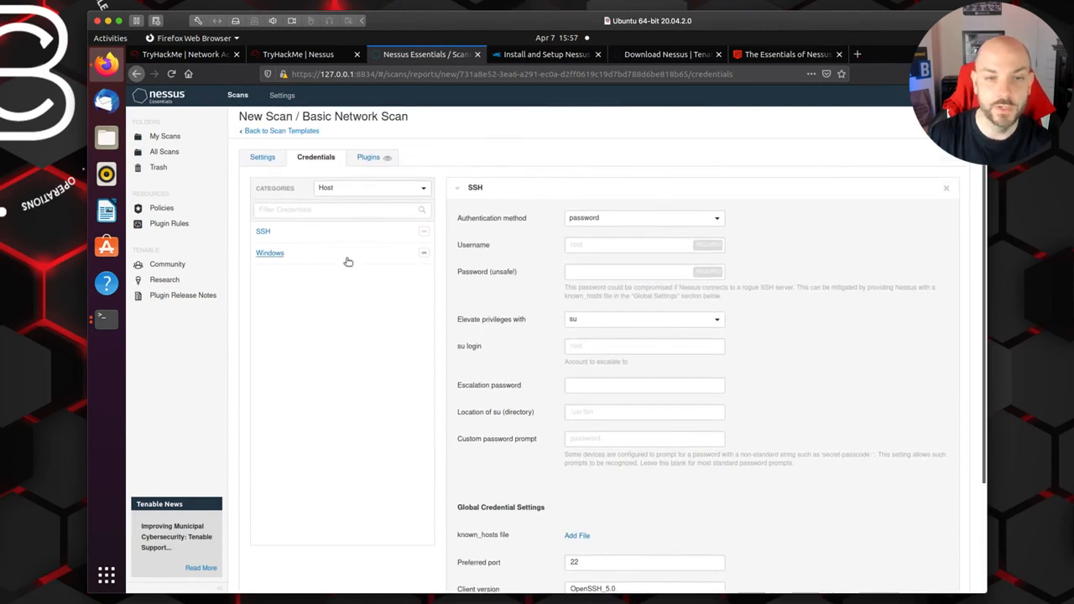
Add a Windows host credential to the scan and examine its authentication methods, keeping Password selected
{"action": "left_click", "coordinate": [349, 260]}
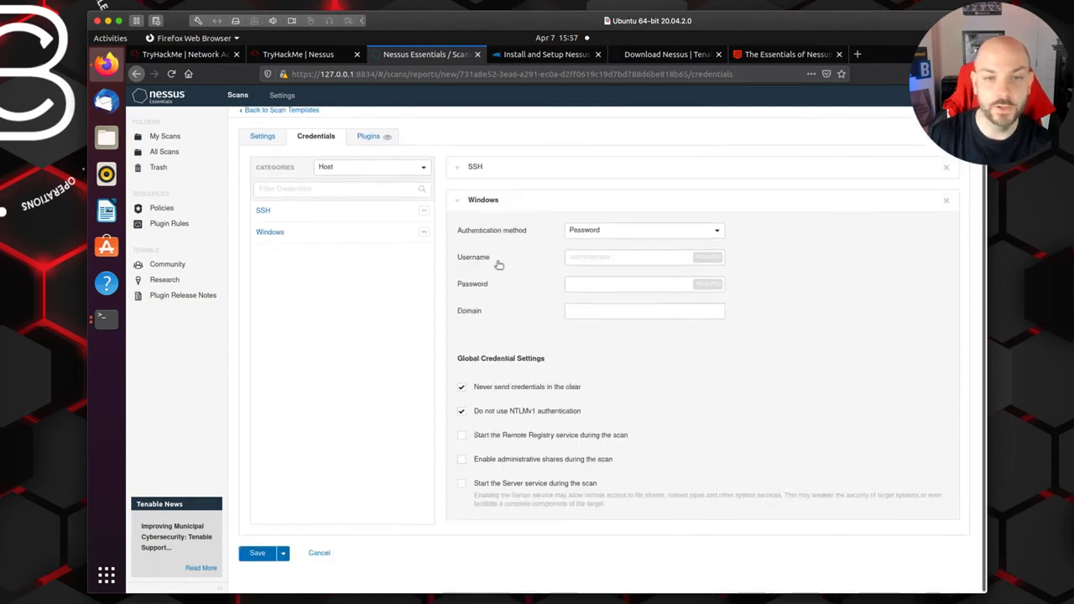
{"action": "left_click", "coordinate": [720, 232]}
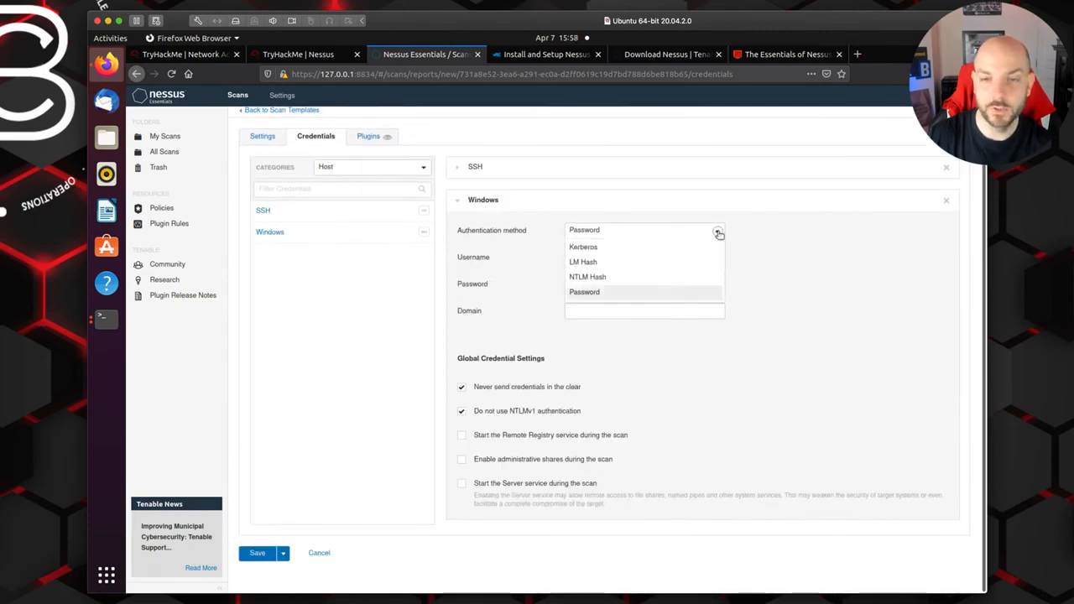
{"action": "left_click", "coordinate": [788, 289]}
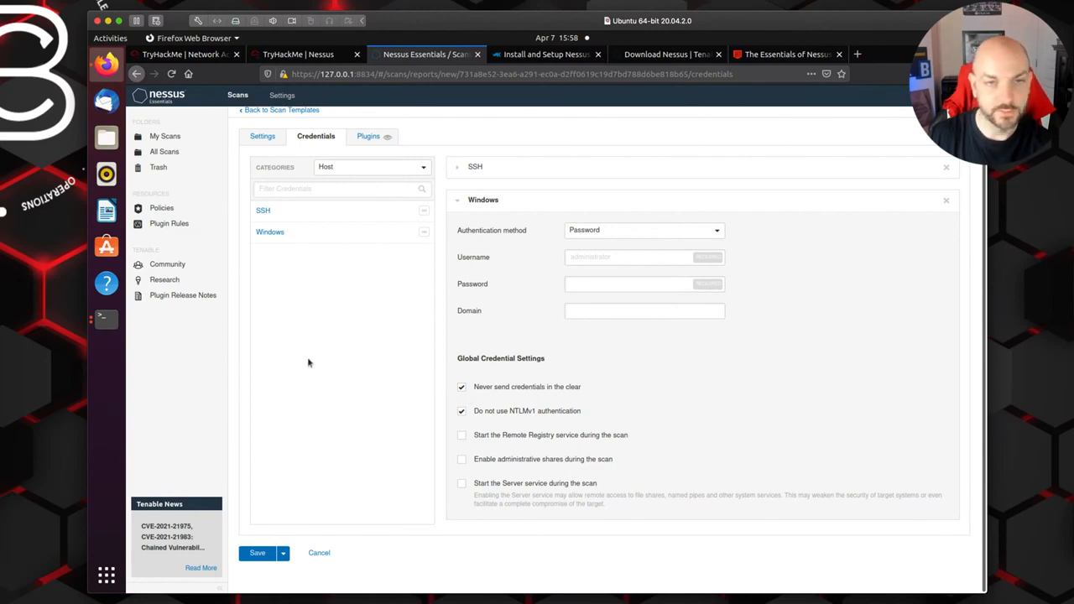
Return to the TryHackMe Nessus room and open the answer field for the question about setting a time for the scan
{"action": "left_click", "coordinate": [299, 56]}
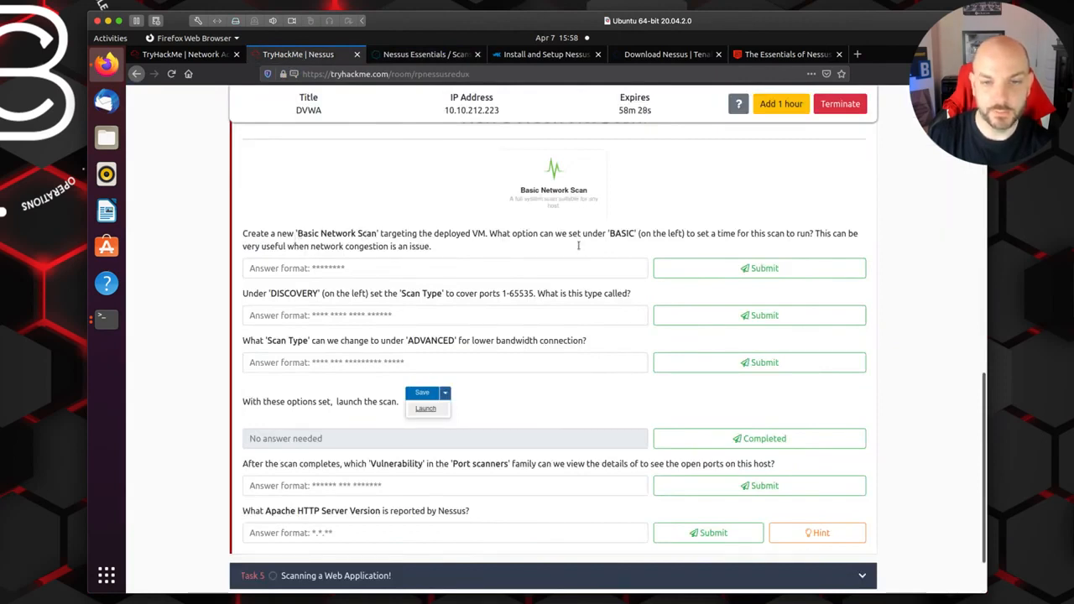
{"action": "left_click", "coordinate": [395, 268]}
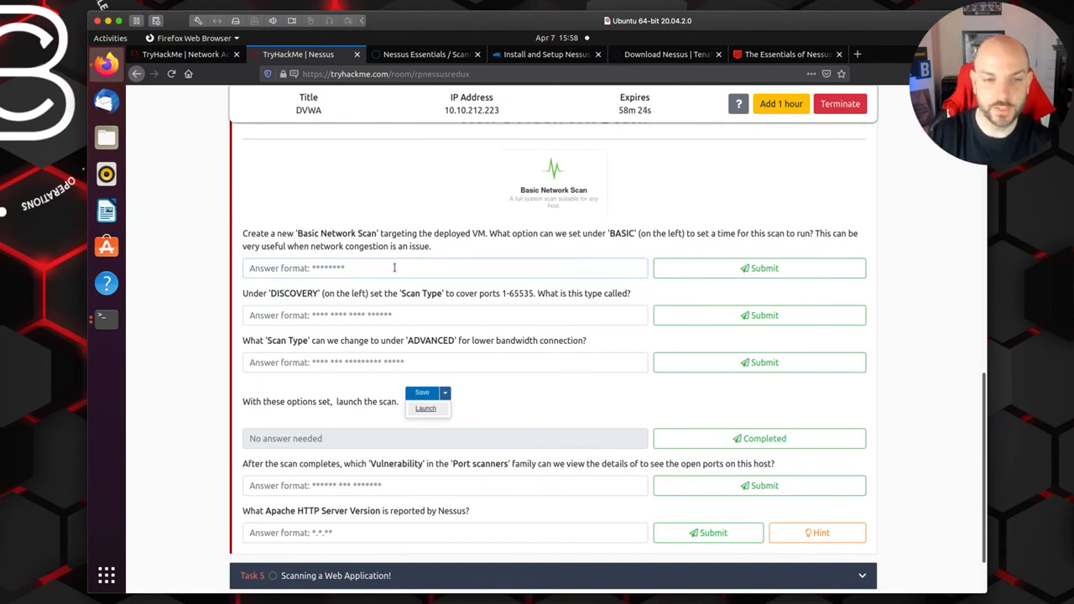
Submit "schedule" as the answer to the question about the BASIC option that sets a scan time
{"action": "type", "text": "schedule"}
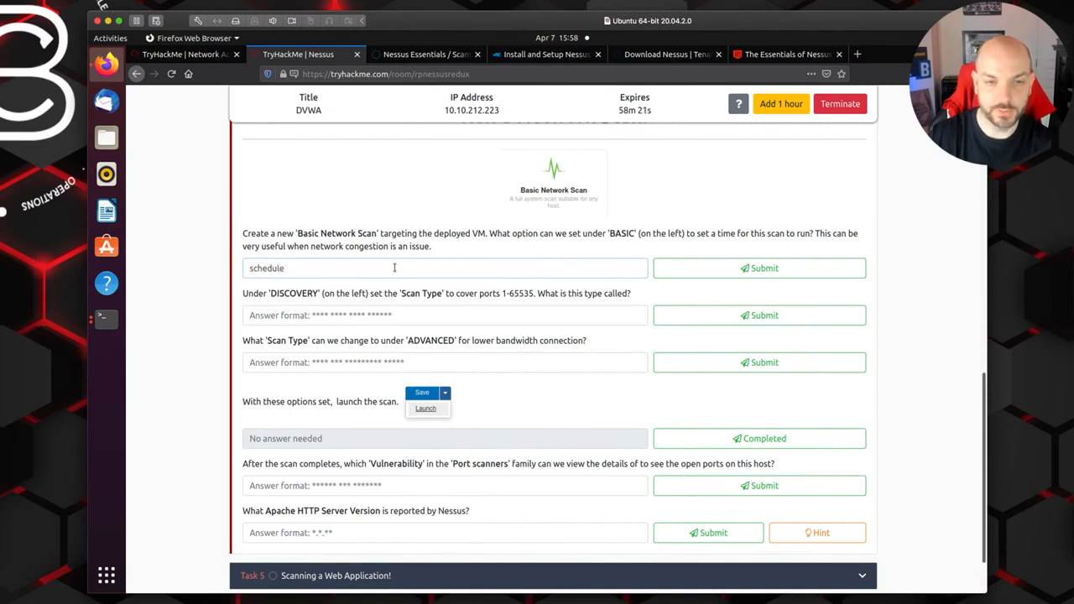
{"action": "left_click", "coordinate": [743, 270]}
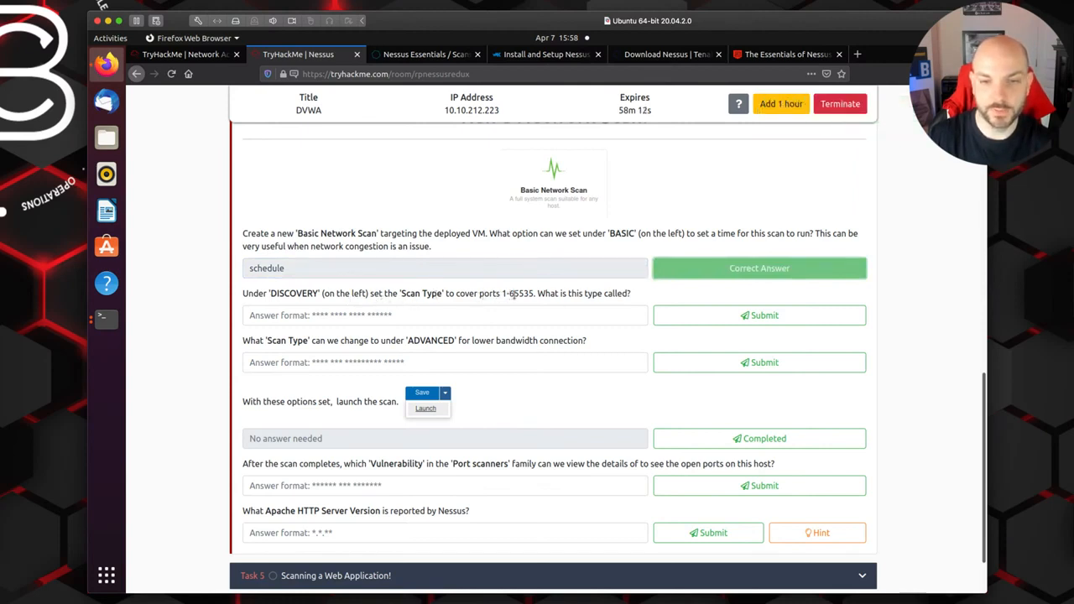
In the Nessus new Basic Network Scan, set the Discovery scan type to Port scan (all ports)
{"action": "left_click", "coordinate": [427, 56]}
{"action": "left_click", "coordinate": [260, 136]}
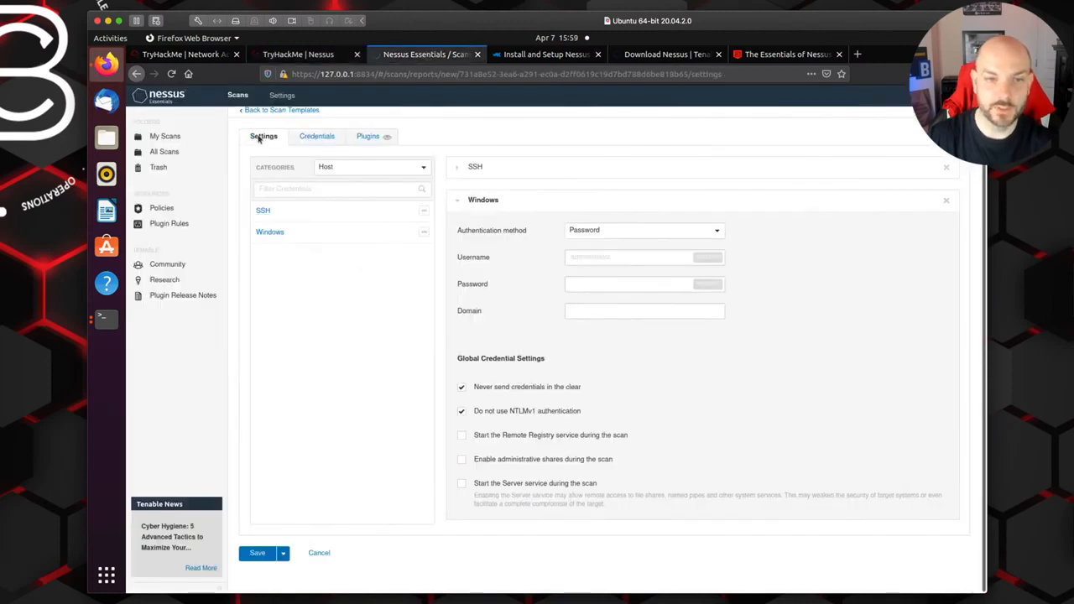
{"action": "left_click", "coordinate": [267, 202]}
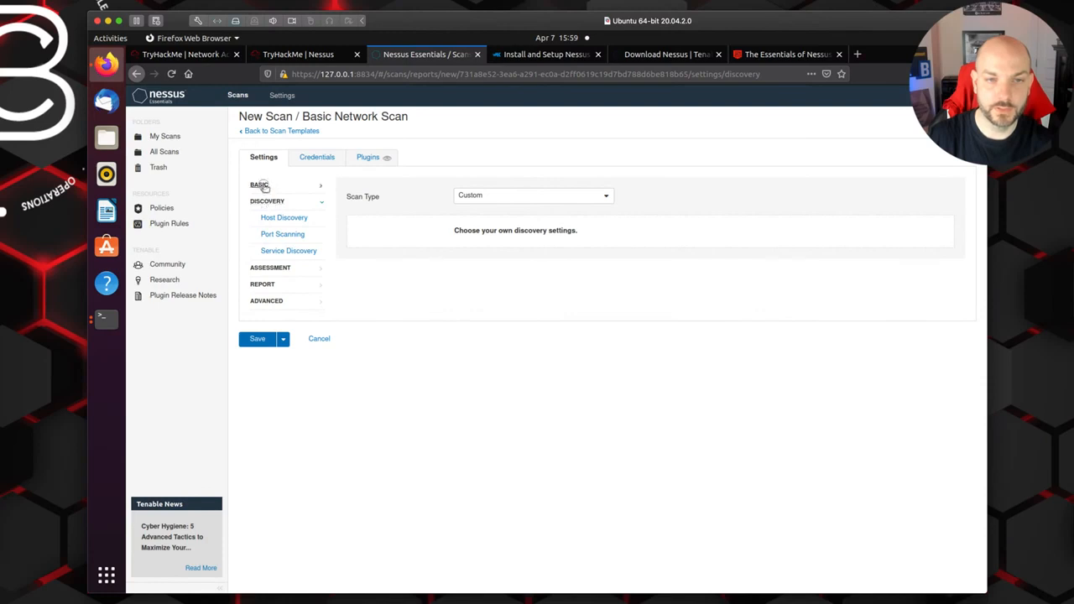
{"action": "left_click", "coordinate": [260, 186]}
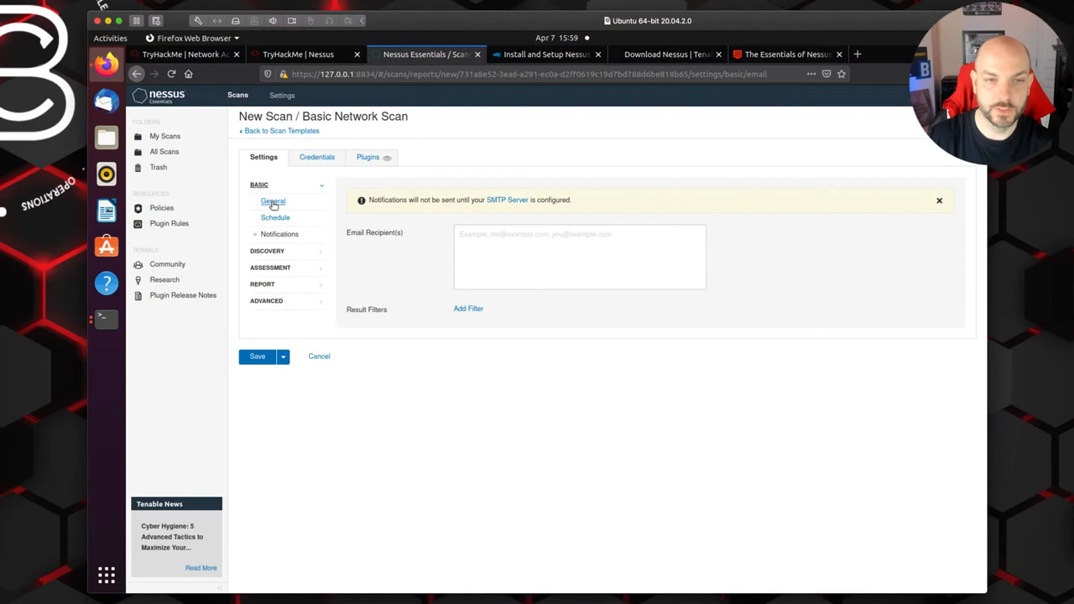
{"action": "left_click", "coordinate": [278, 252]}
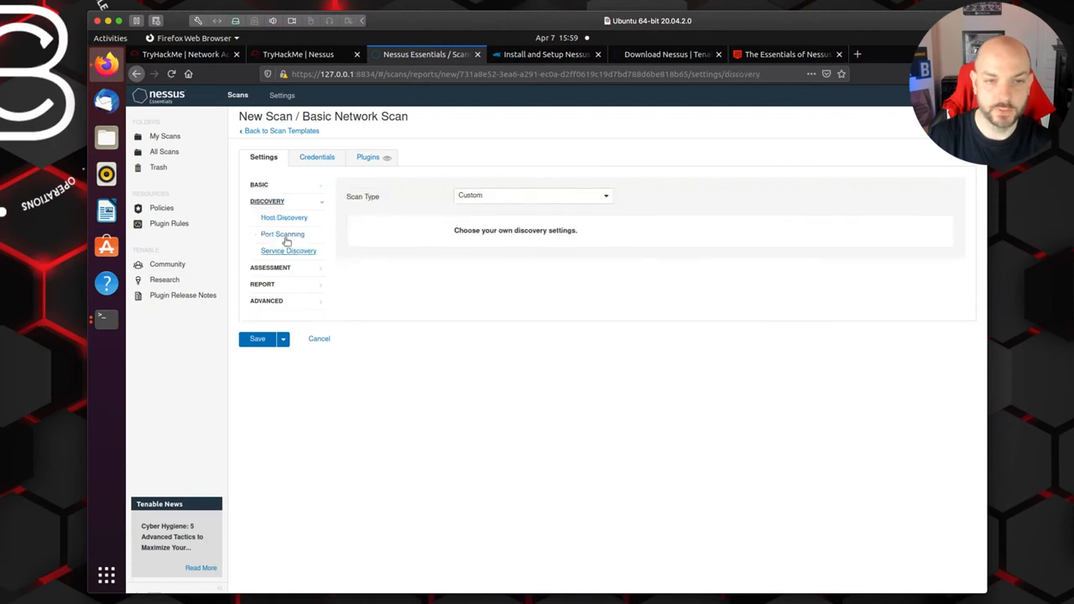
{"action": "left_click", "coordinate": [283, 235]}
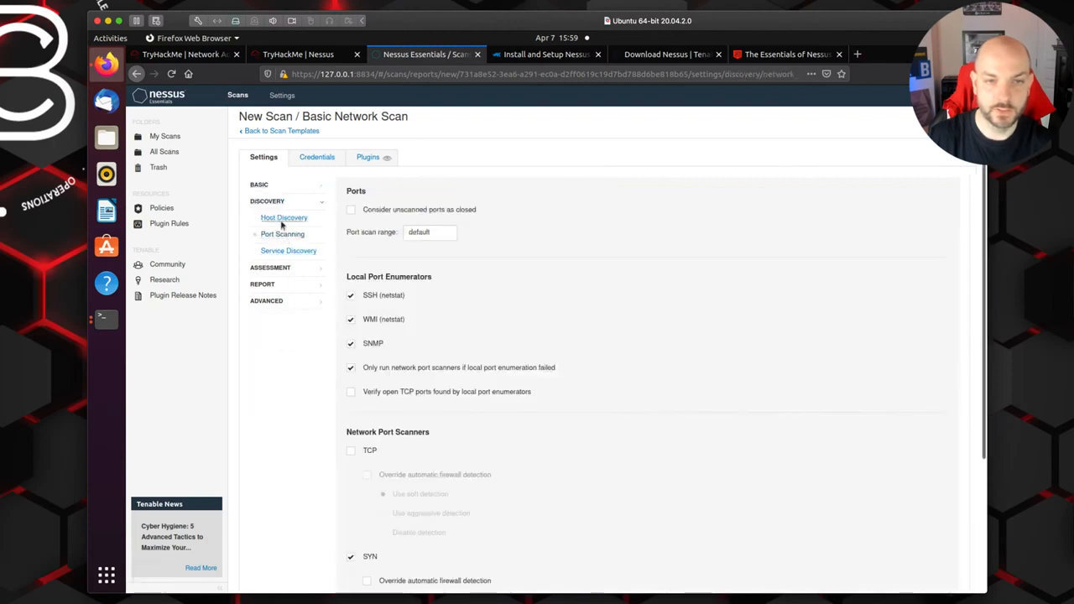
{"action": "left_click", "coordinate": [283, 220]}
{"action": "left_click", "coordinate": [279, 203]}
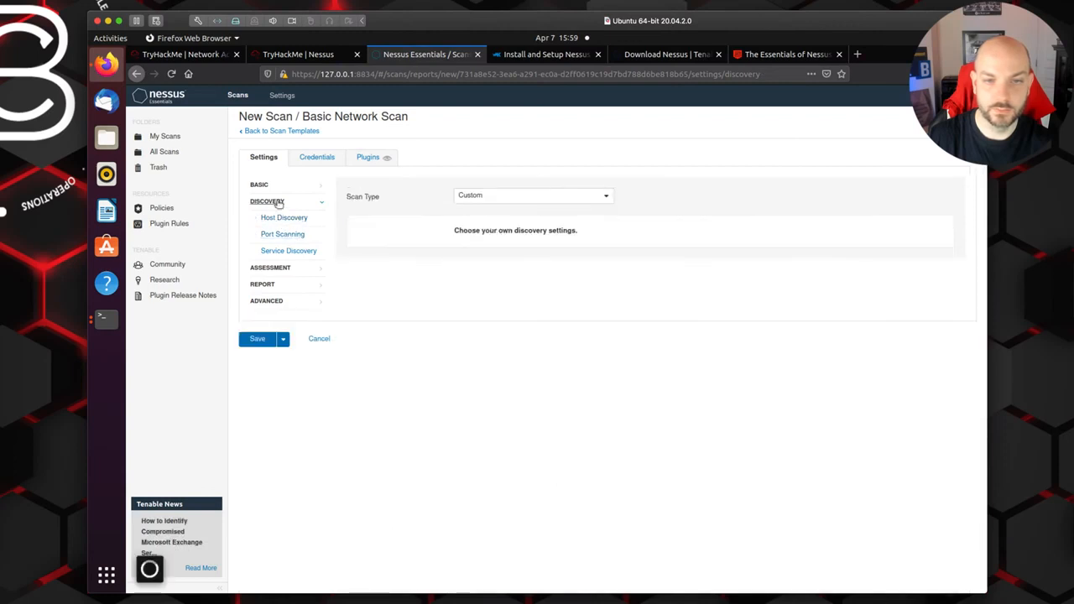
{"action": "left_click", "coordinate": [547, 196]}
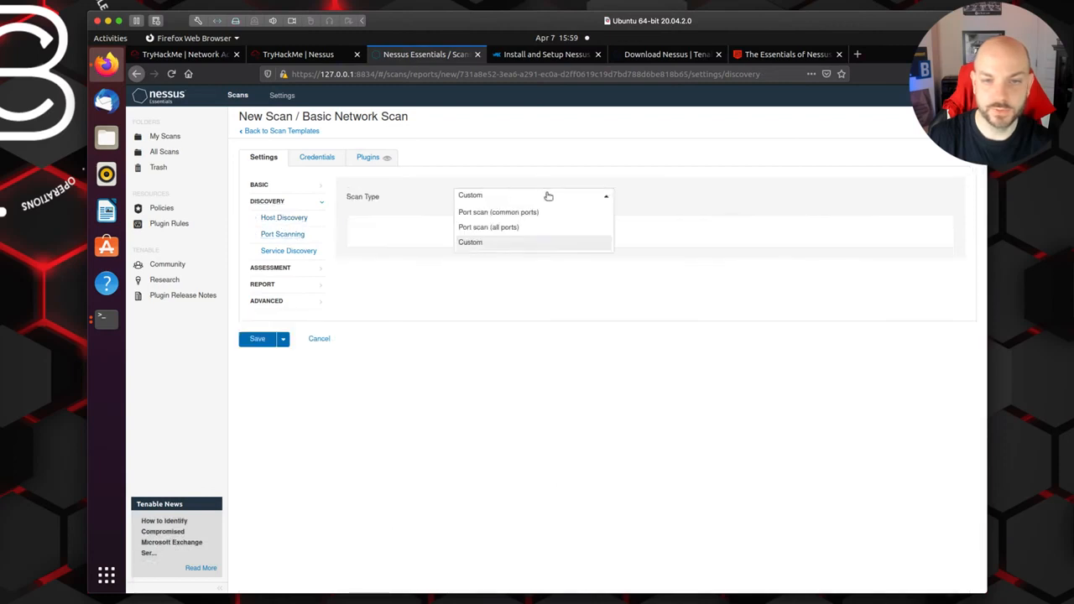
{"action": "left_click", "coordinate": [499, 231]}
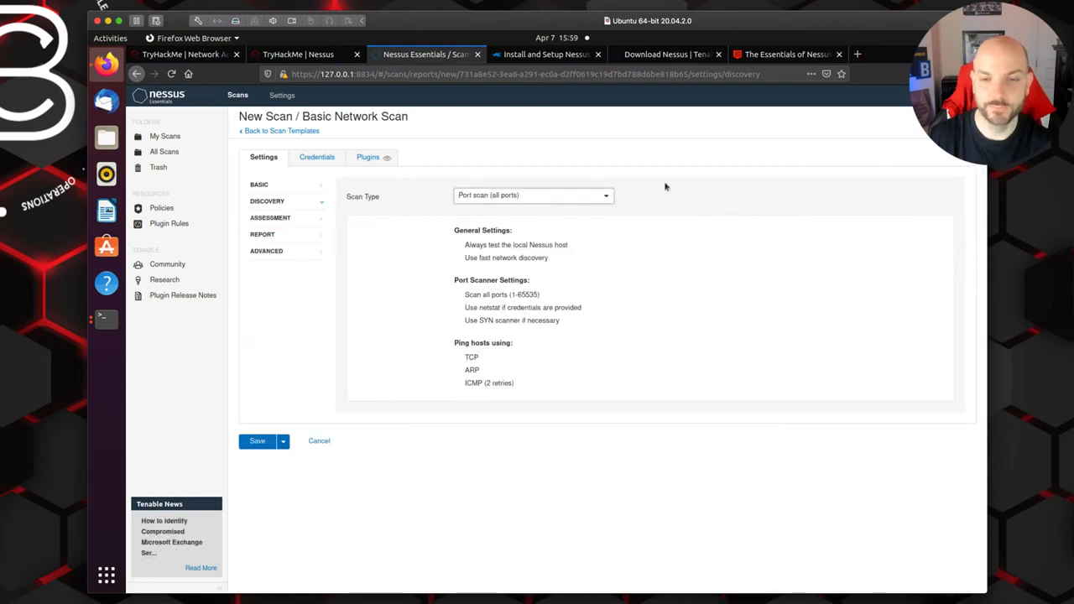
Back in the TryHackMe room, submit "port scan (all ports)" as the answer to the DISCOVERY scan type question
{"action": "left_click", "coordinate": [324, 54]}
{"action": "left_click", "coordinate": [361, 315]}
{"action": "type", "text": "port scan (all ports"}
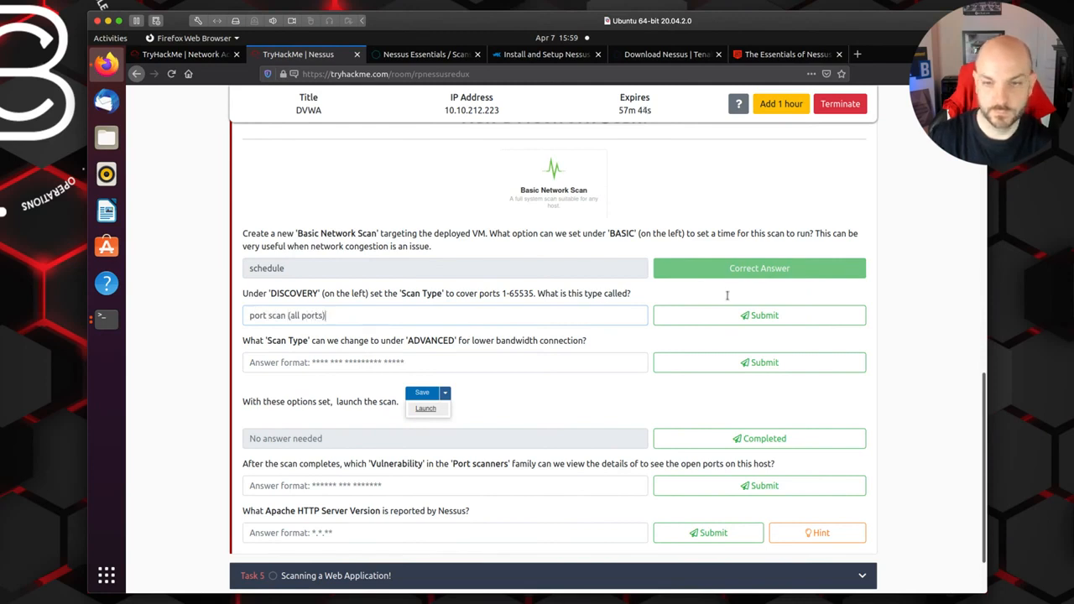
{"action": "left_click", "coordinate": [722, 319]}
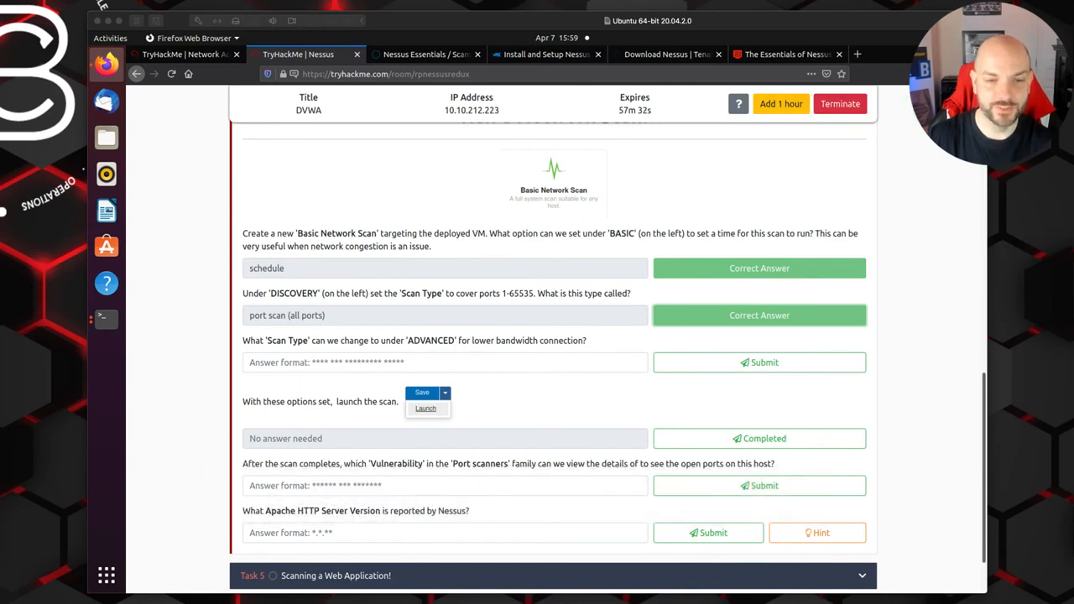
In the Nessus scan settings, set the Advanced scan type to Scan low bandwidth links
{"action": "scroll", "coordinate": [325, 242], "scroll_direction": "down", "scroll_amount": 2}
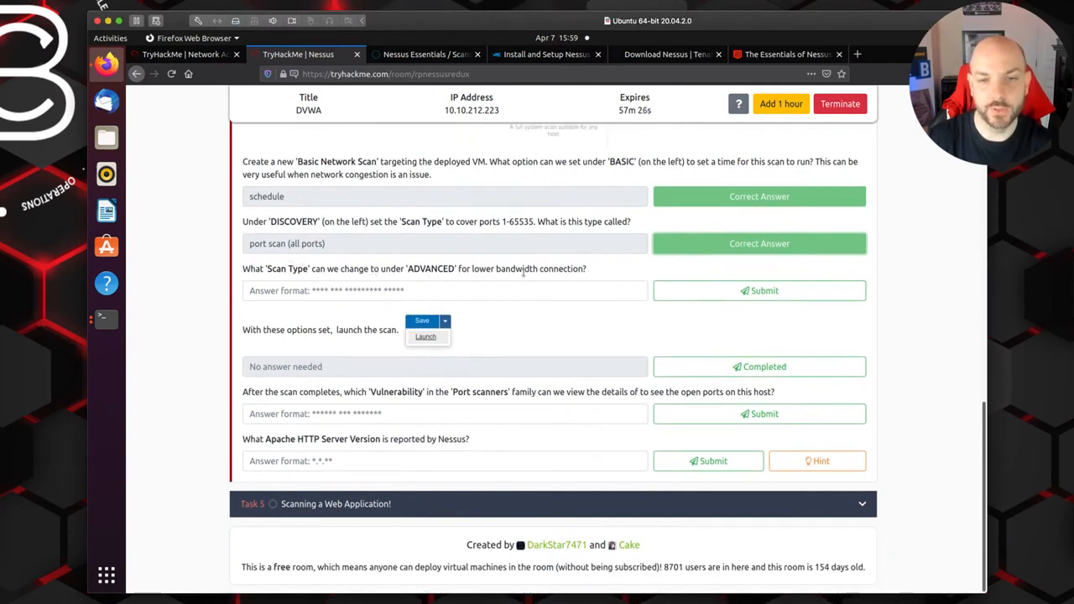
{"action": "left_click", "coordinate": [422, 53]}
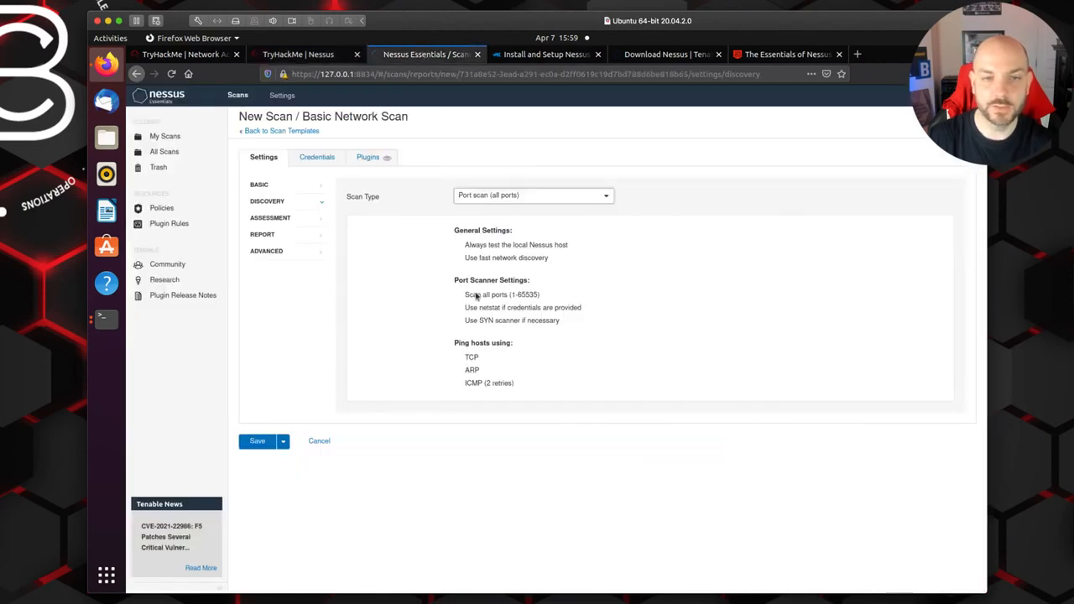
{"action": "left_click", "coordinate": [281, 251]}
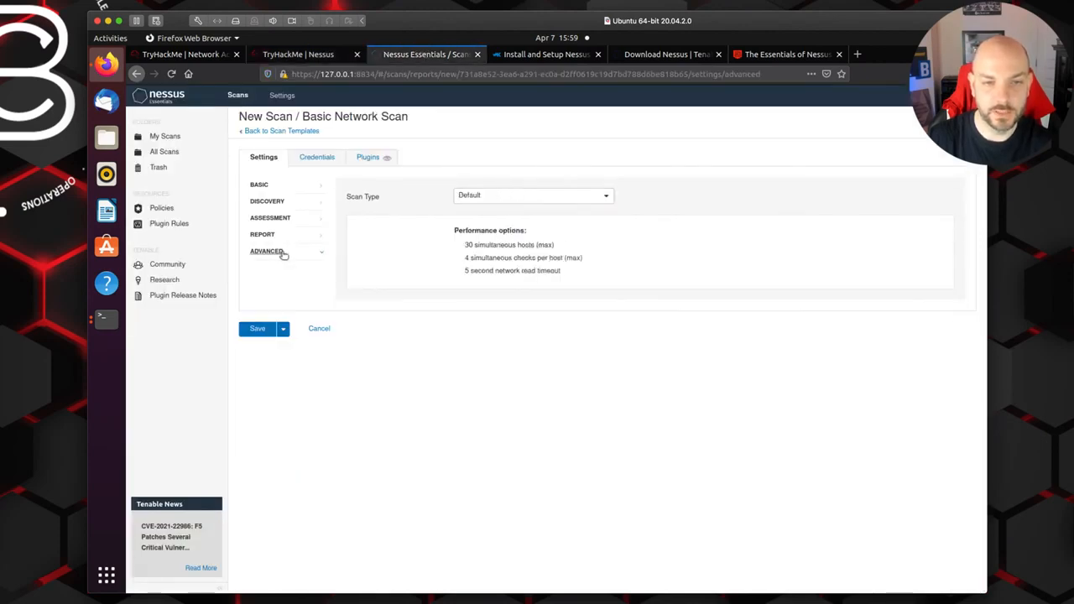
{"action": "left_click", "coordinate": [532, 199]}
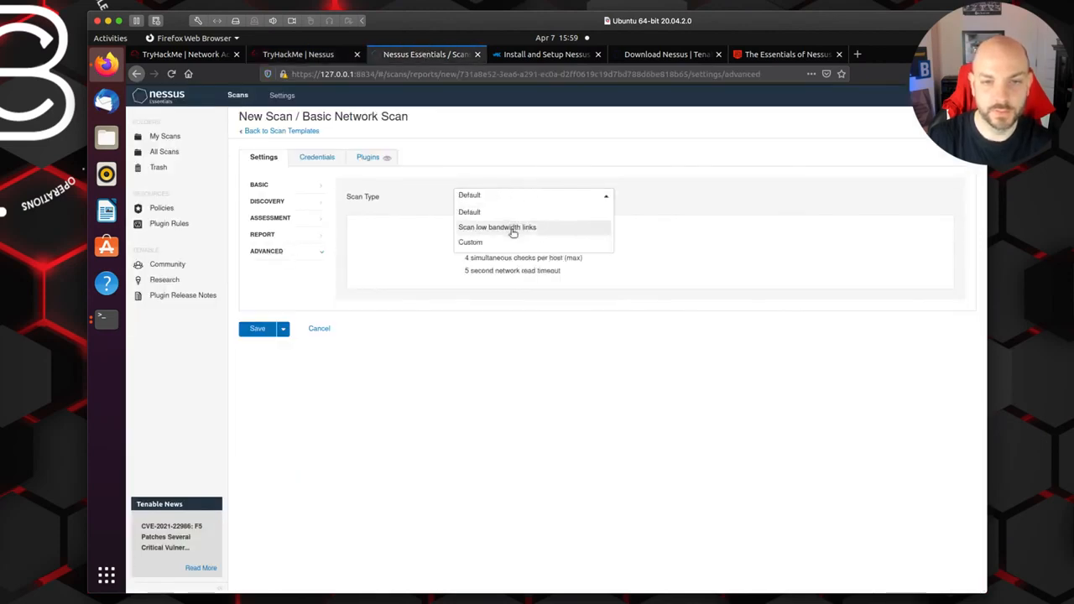
{"action": "left_click", "coordinate": [512, 229]}
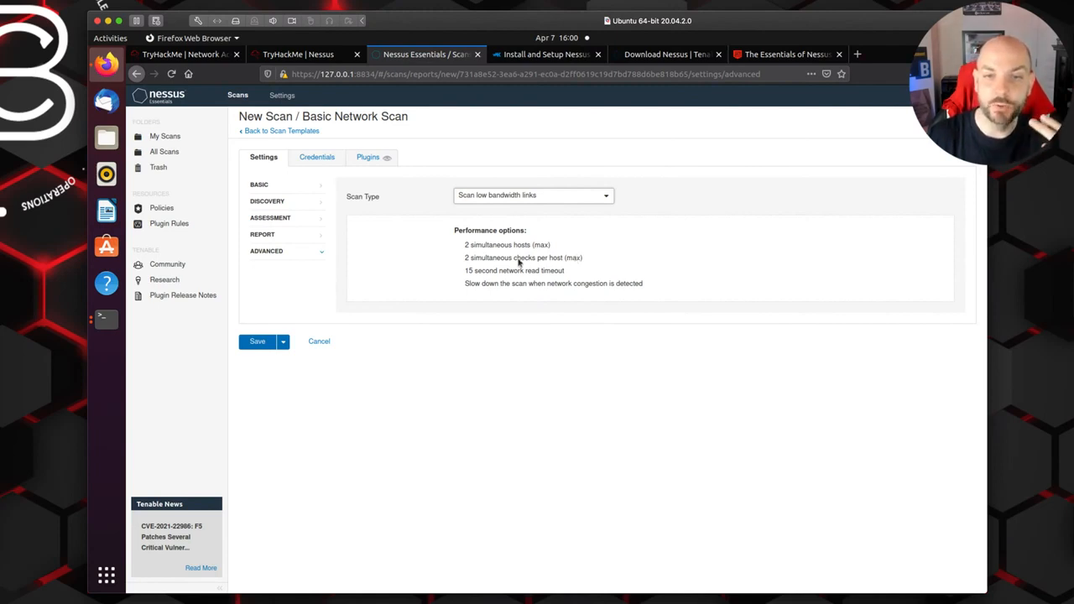
Switch the Advanced scan type to Default and back to Scan low bandwidth links to compare their performance options
{"action": "left_click", "coordinate": [593, 196]}
{"action": "left_click", "coordinate": [557, 213]}
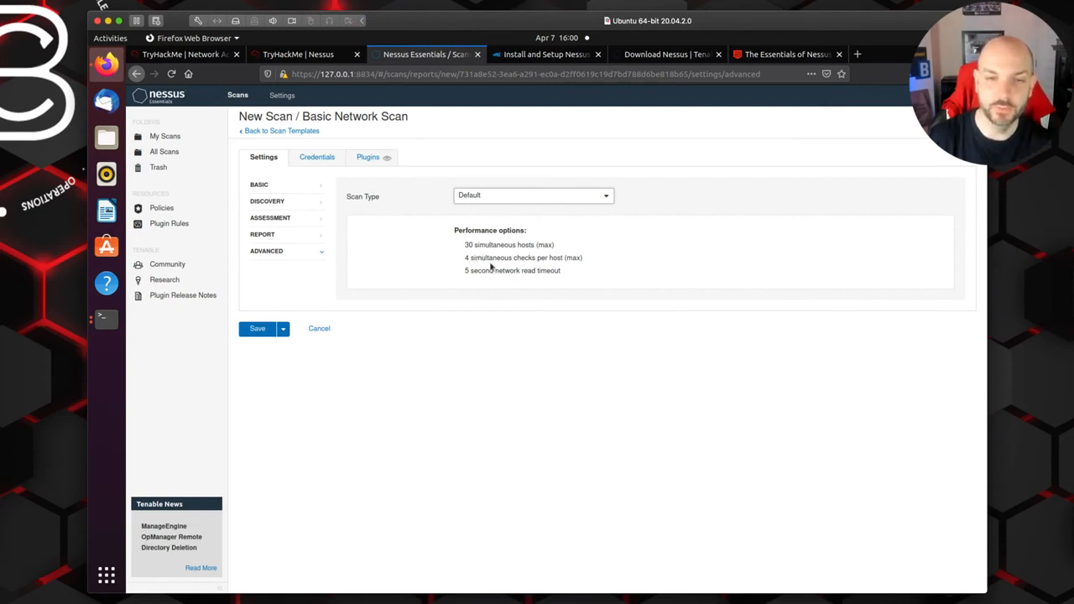
{"action": "left_click", "coordinate": [570, 196]}
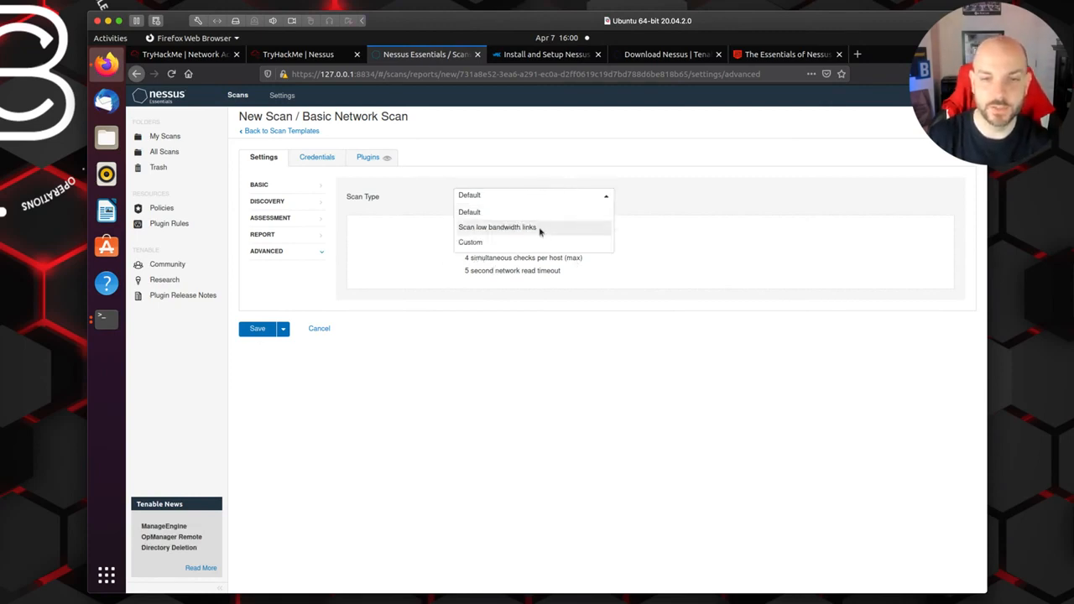
{"action": "left_click", "coordinate": [541, 230]}
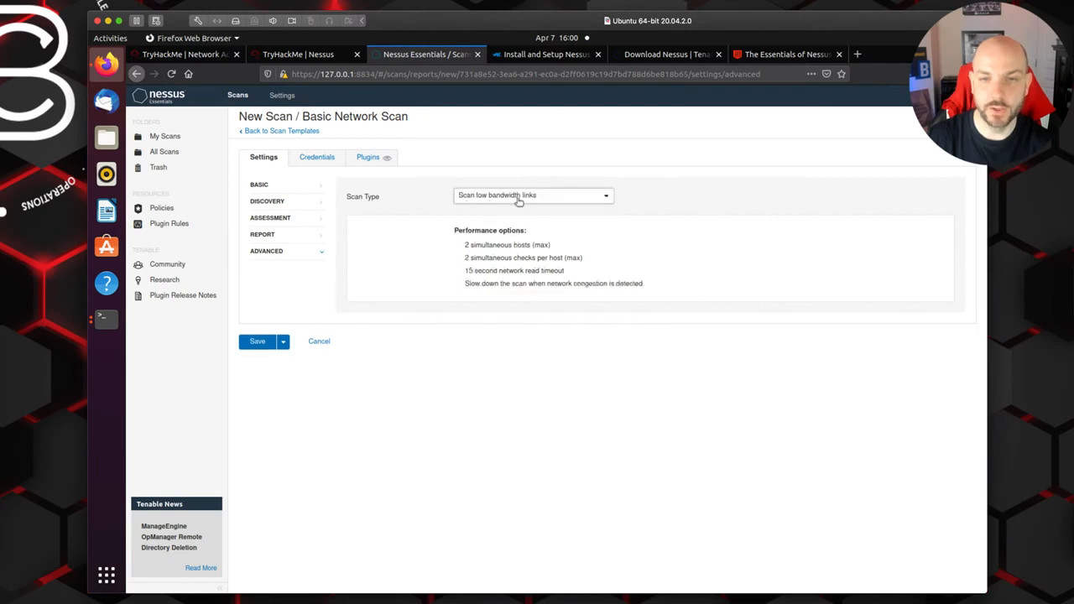
In the TryHackMe room, submit "scan low bandwidth links" as the answer to the ADVANCED scan type question
{"action": "left_click", "coordinate": [303, 55]}
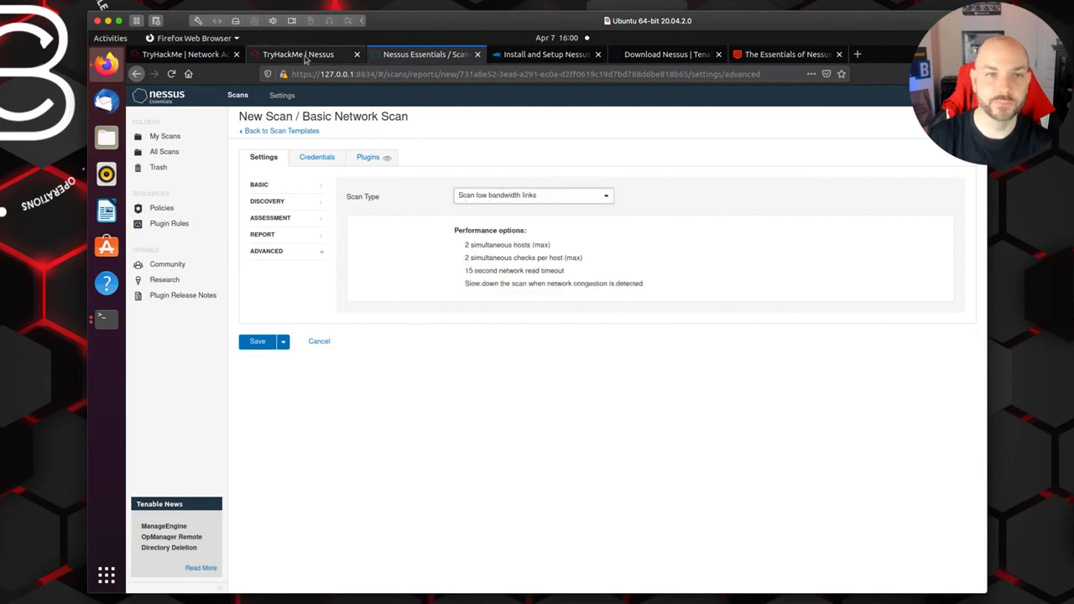
{"action": "left_click", "coordinate": [330, 415]}
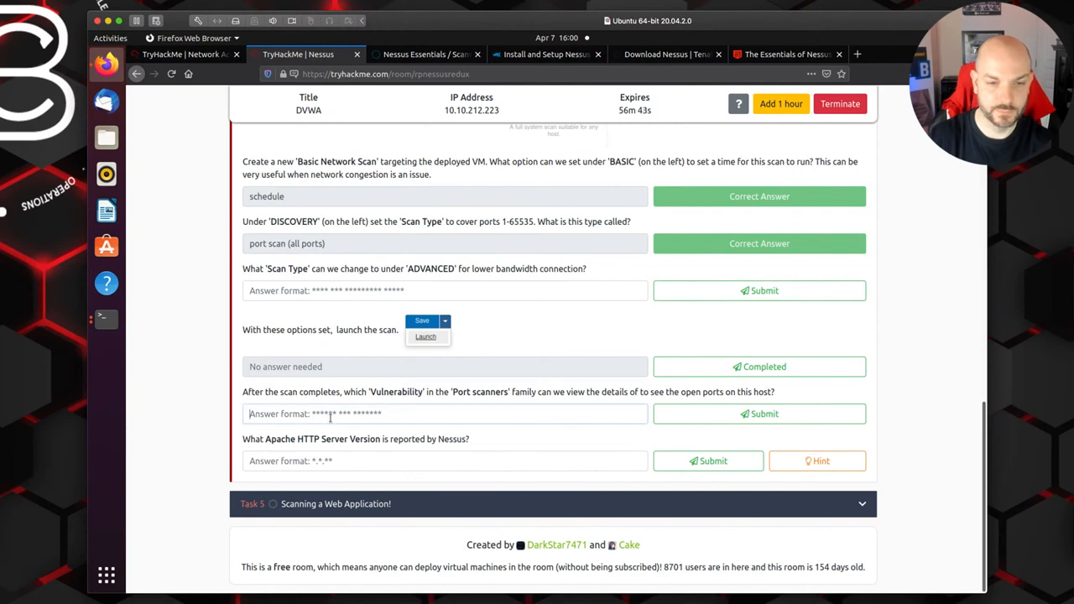
{"action": "left_click", "coordinate": [339, 289]}
{"action": "type", "text": "scan low bandwidth links"}
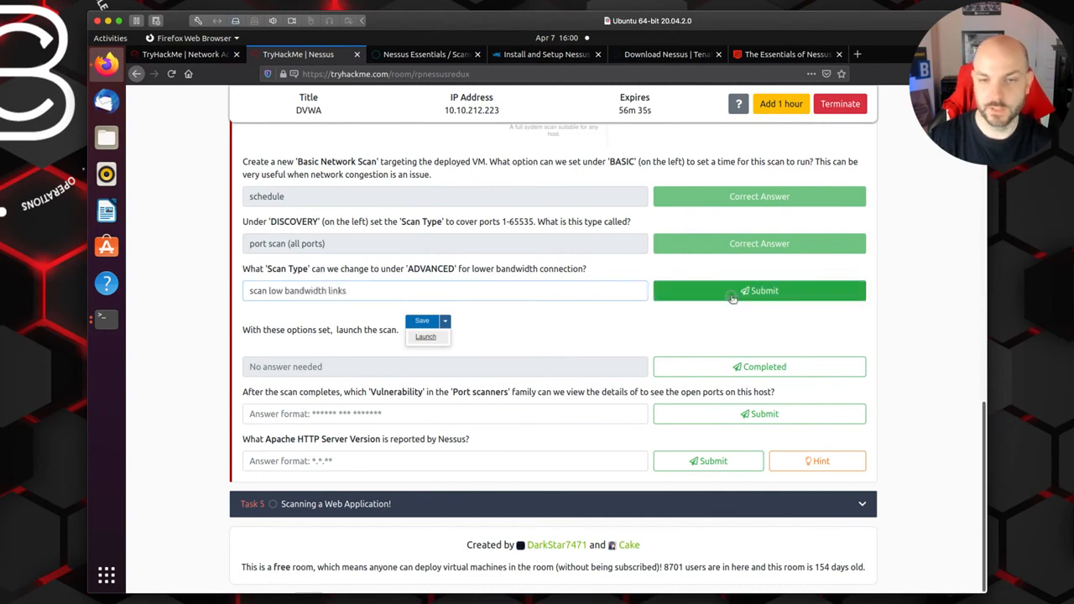
{"action": "left_click", "coordinate": [731, 293]}
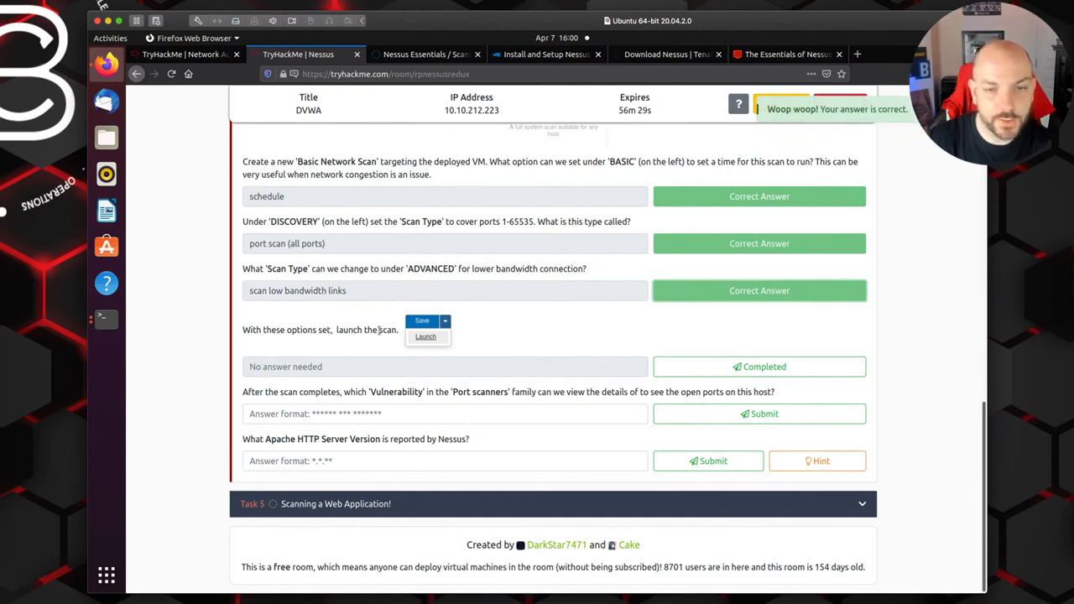
Try to save the Basic Network Scan in Nessus, and remove its unfilled SSH and Windows credentials
{"action": "left_click", "coordinate": [428, 56]}
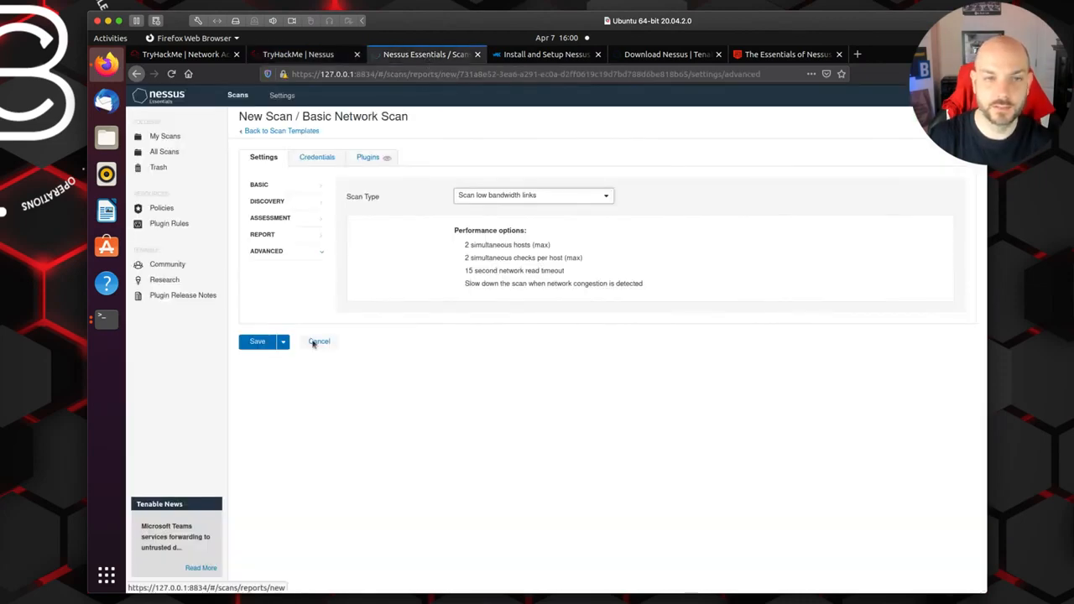
{"action": "left_click", "coordinate": [258, 343]}
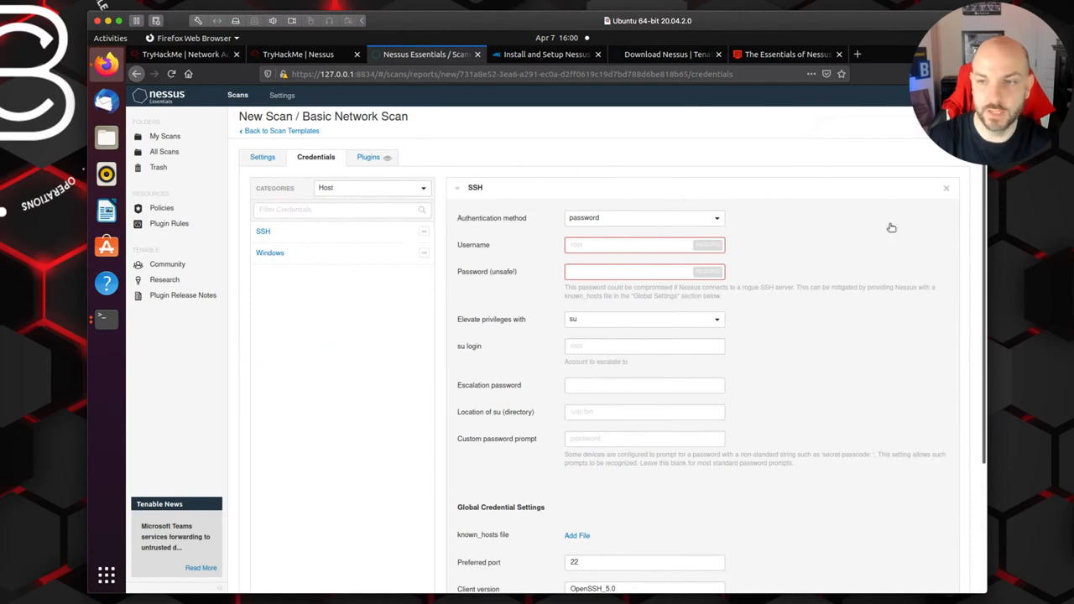
{"action": "left_click", "coordinate": [944, 188]}
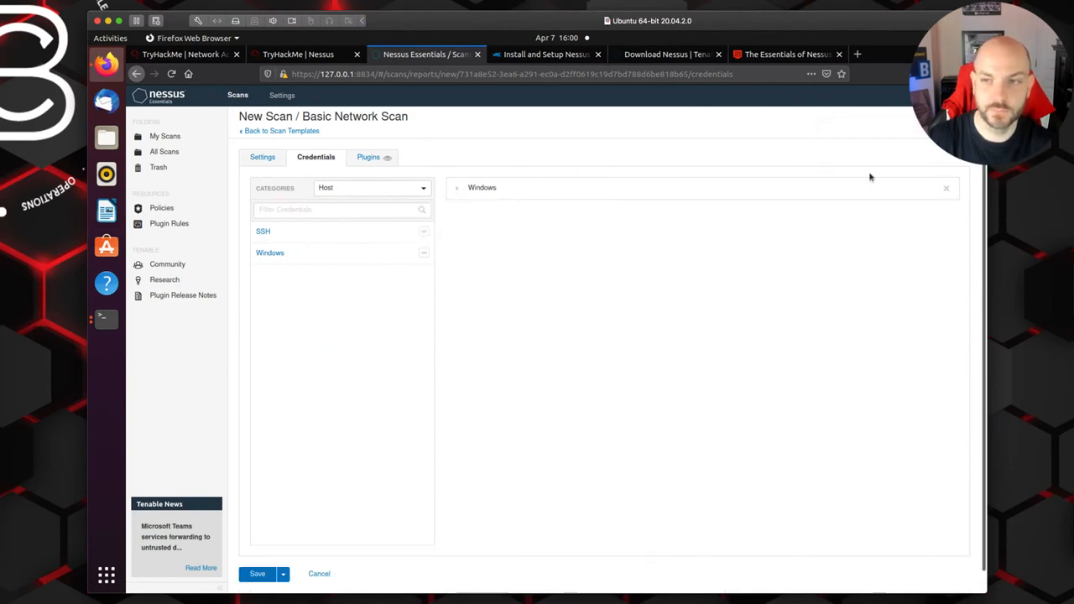
{"action": "left_click", "coordinate": [945, 189]}
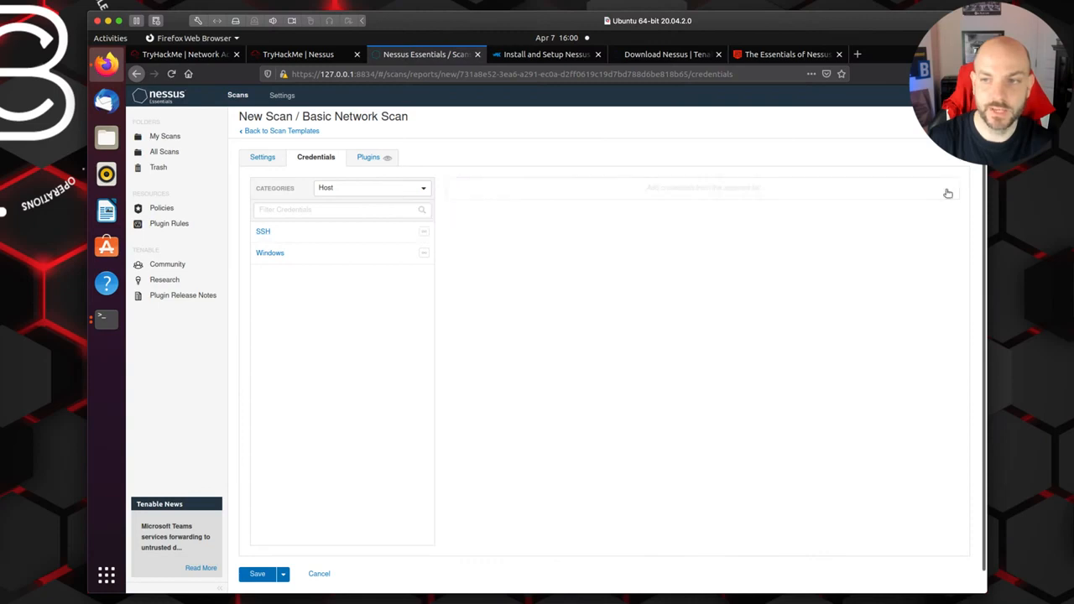
Set the Advanced scan type to Default and save the Basic Network Scan
{"action": "left_click", "coordinate": [270, 160]}
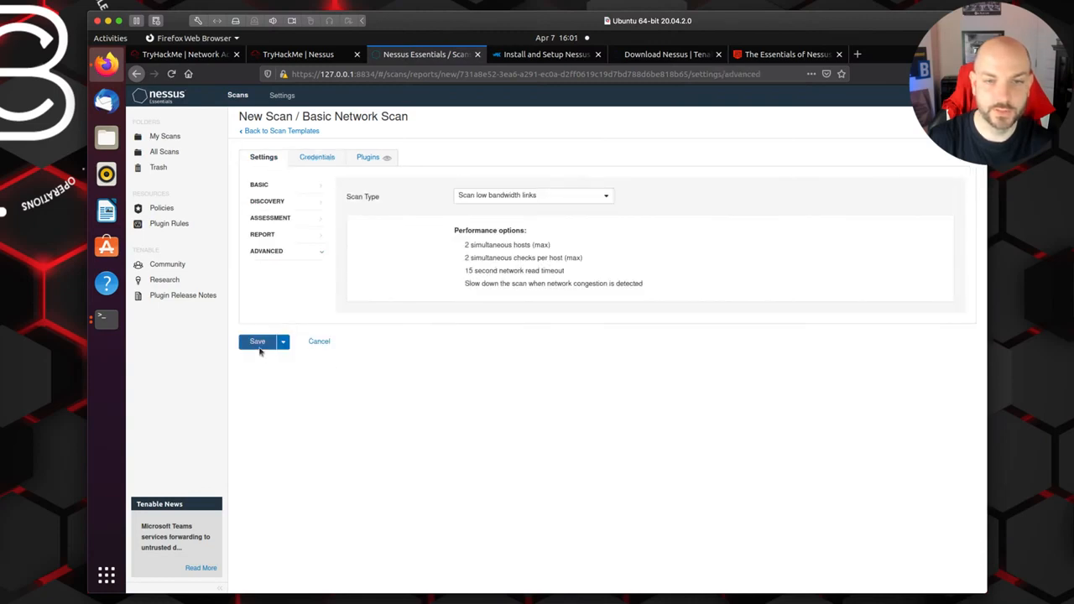
{"action": "left_click", "coordinate": [577, 200]}
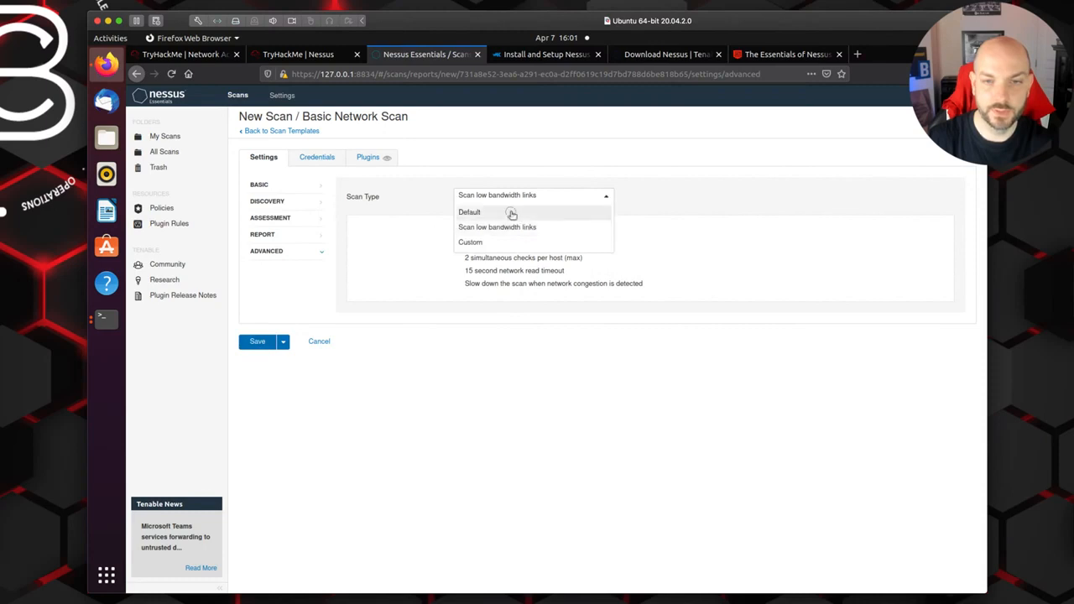
{"action": "left_click", "coordinate": [511, 211]}
{"action": "left_click", "coordinate": [258, 329]}
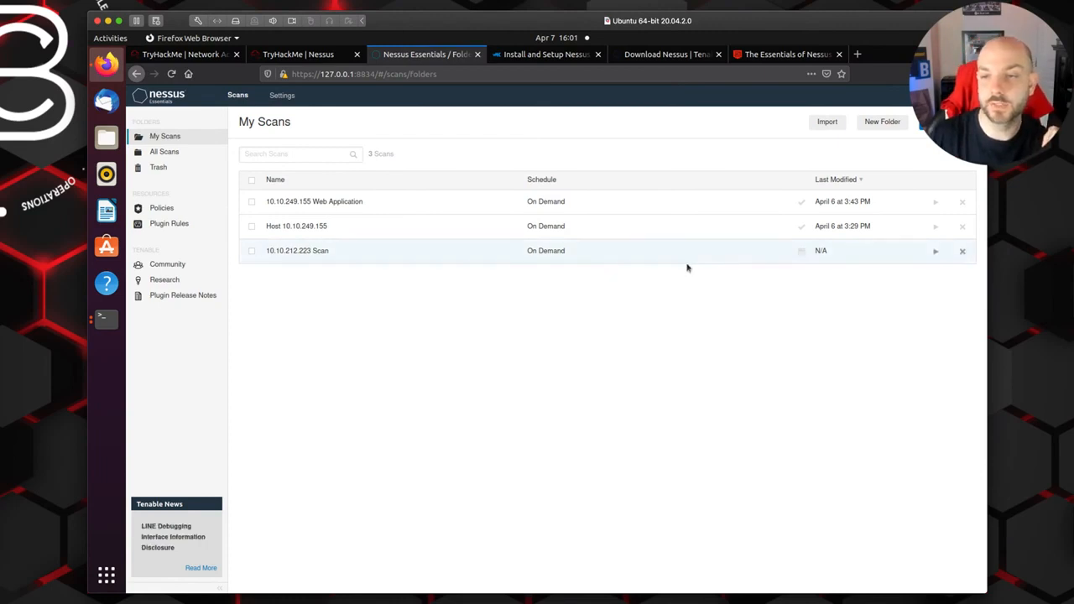
Launch the 10.10.212.223 Scan and open its results to check the run history and hosts
{"action": "left_click", "coordinate": [935, 255]}
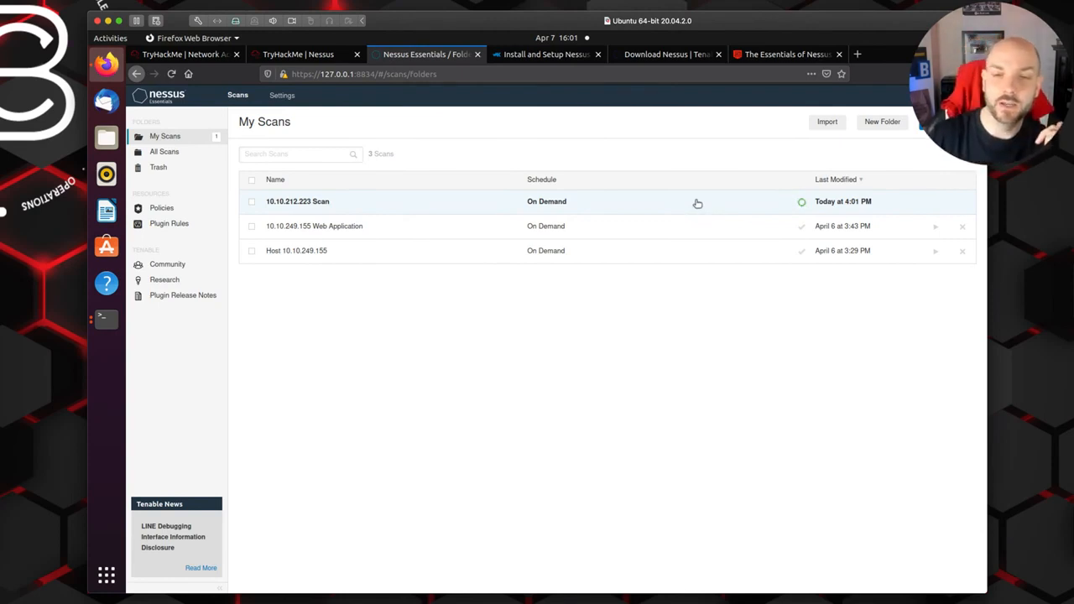
{"action": "left_click", "coordinate": [627, 206]}
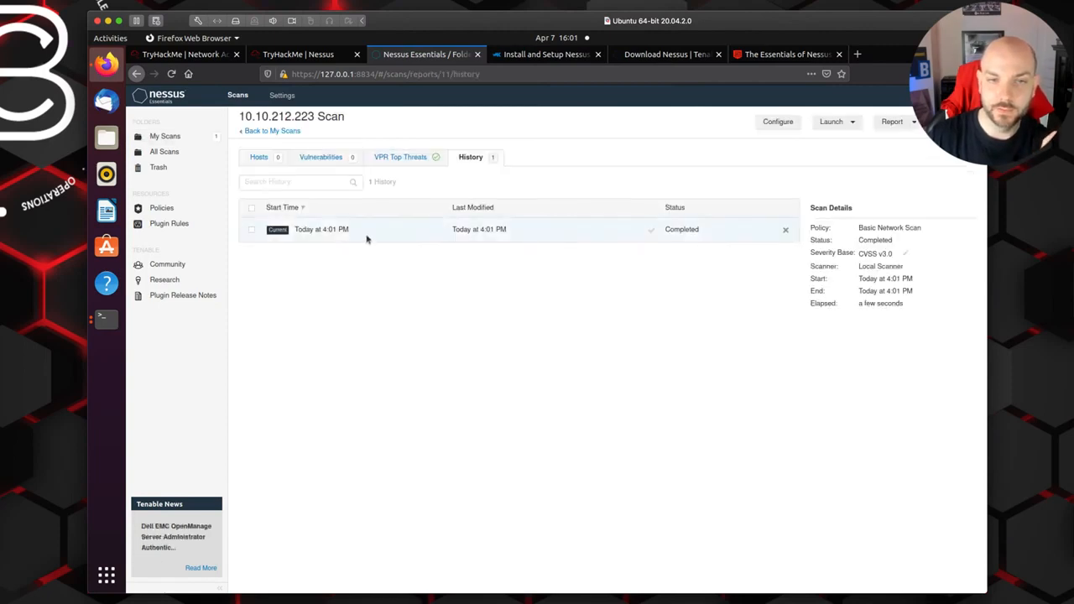
{"action": "left_click", "coordinate": [368, 237]}
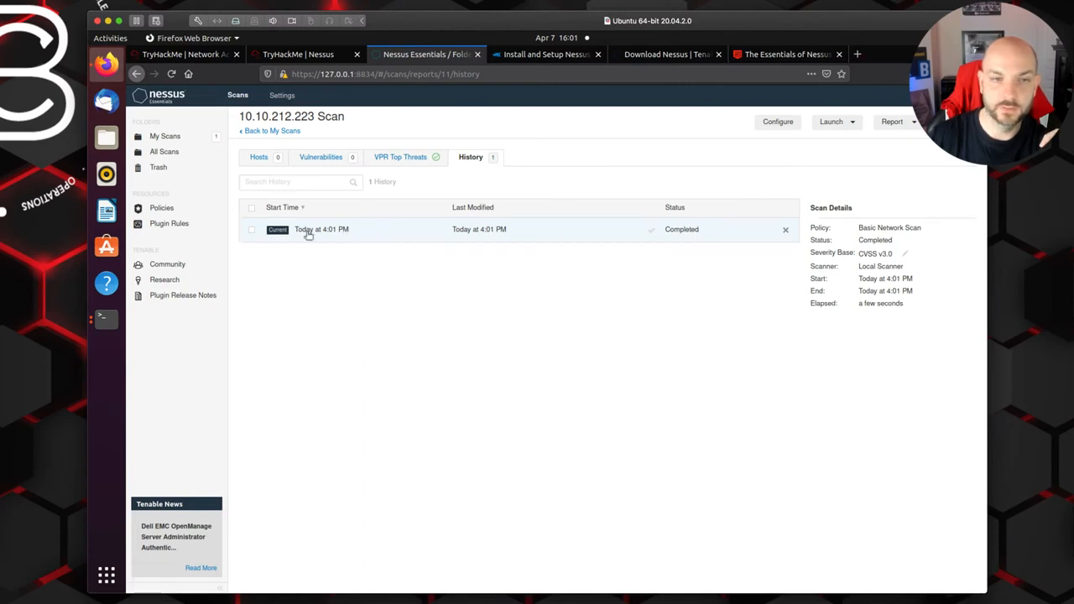
{"action": "left_click", "coordinate": [258, 159]}
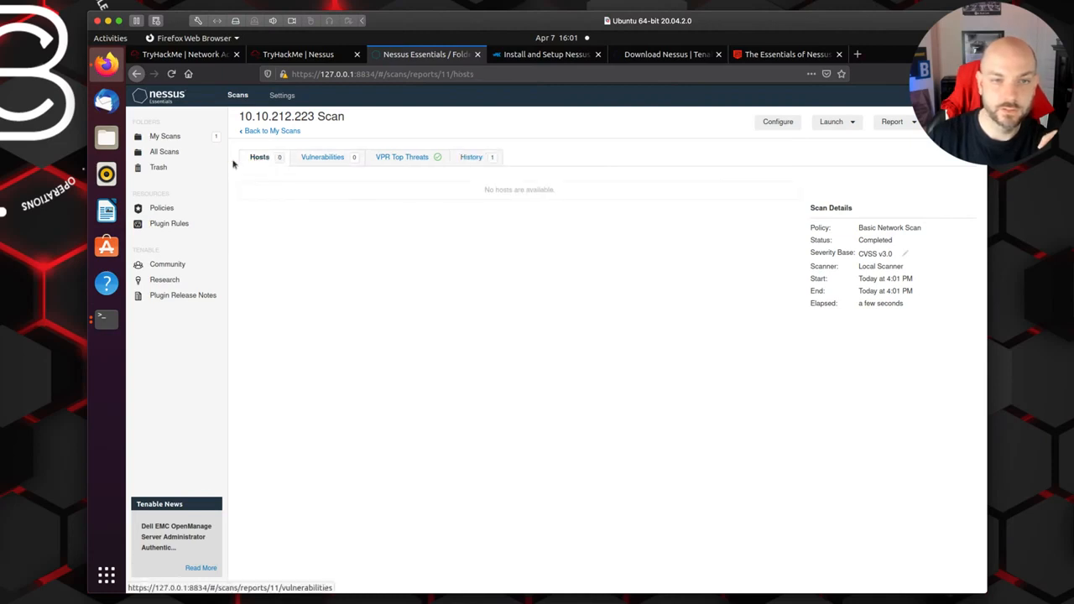
Return to the My Scans list and open the configuration of the 10.10.212.223 Scan
{"action": "left_click", "coordinate": [267, 131]}
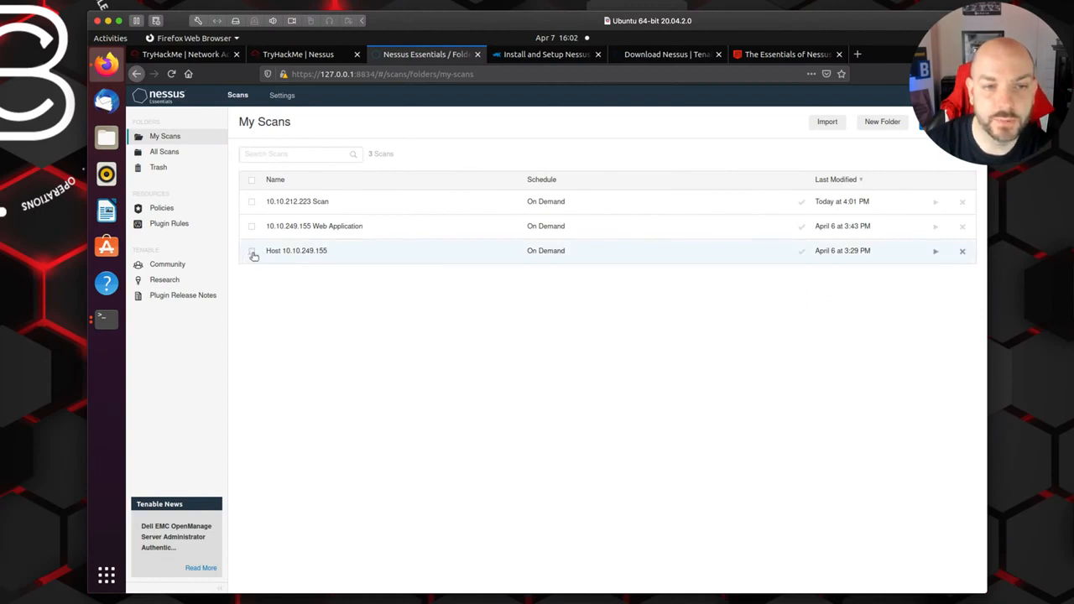
{"action": "left_click", "coordinate": [252, 251]}
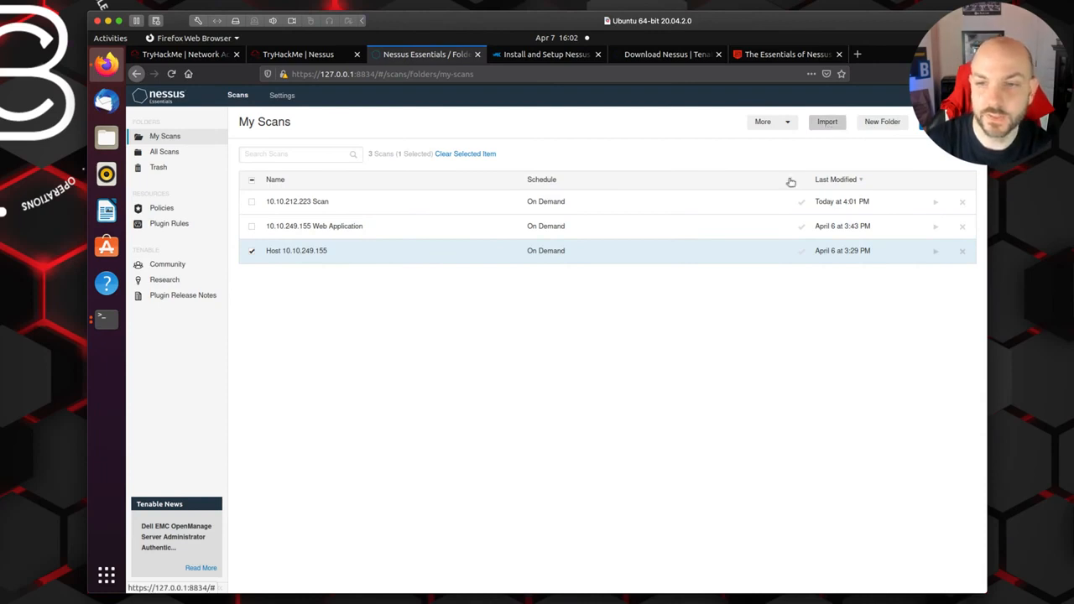
{"action": "left_click", "coordinate": [287, 200]}
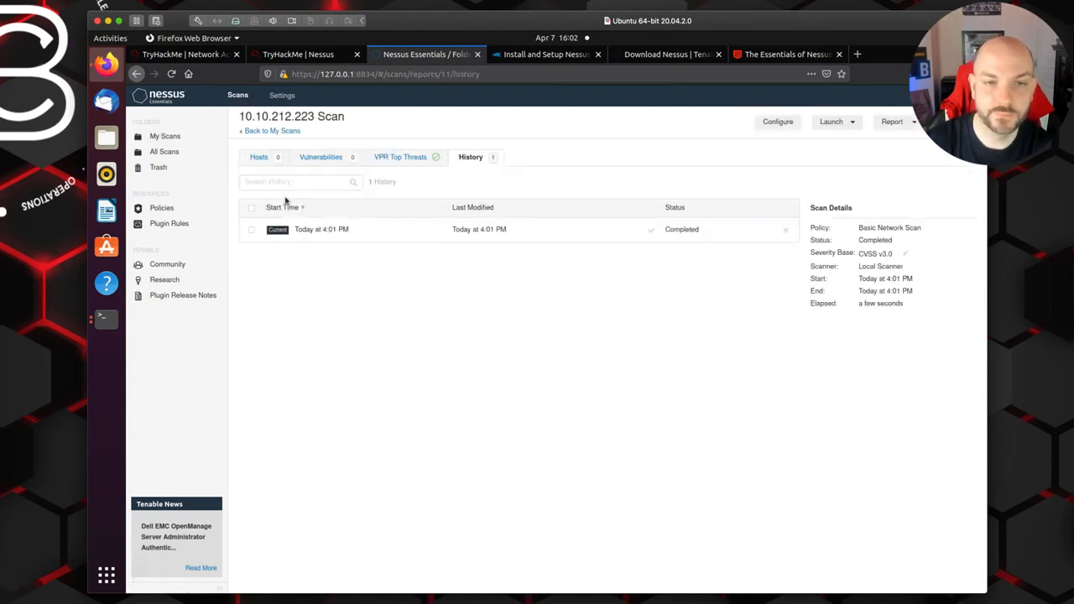
{"action": "left_click", "coordinate": [250, 133]}
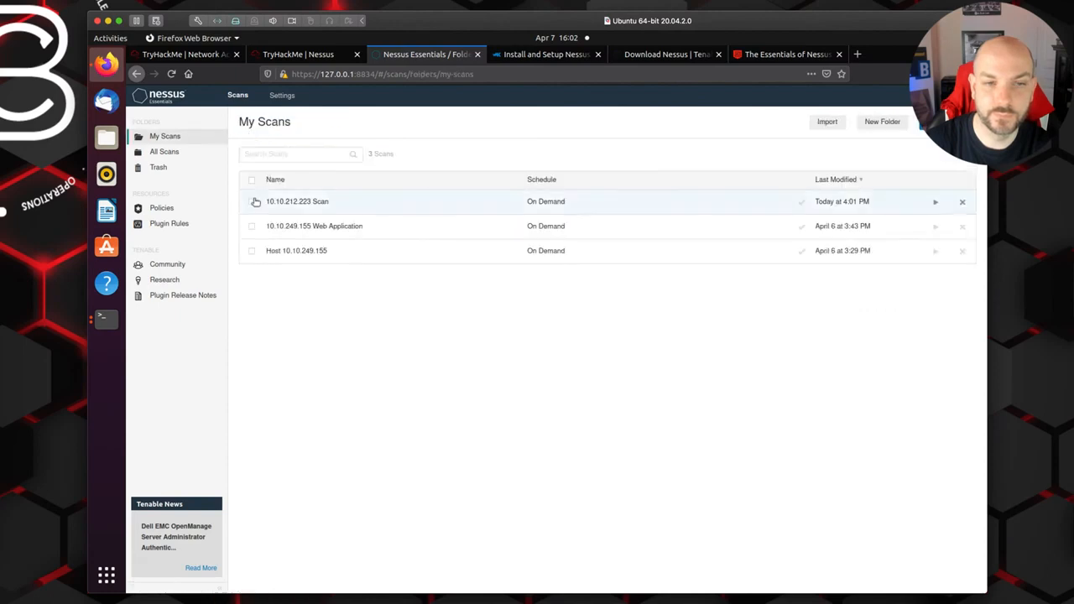
{"action": "left_click", "coordinate": [252, 203]}
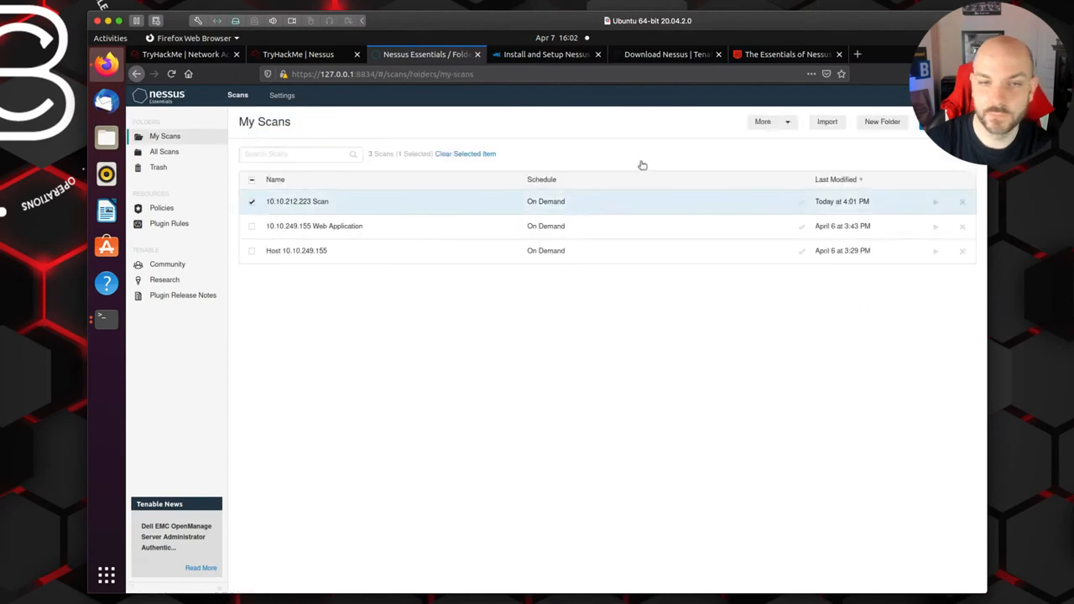
{"action": "left_click", "coordinate": [788, 124]}
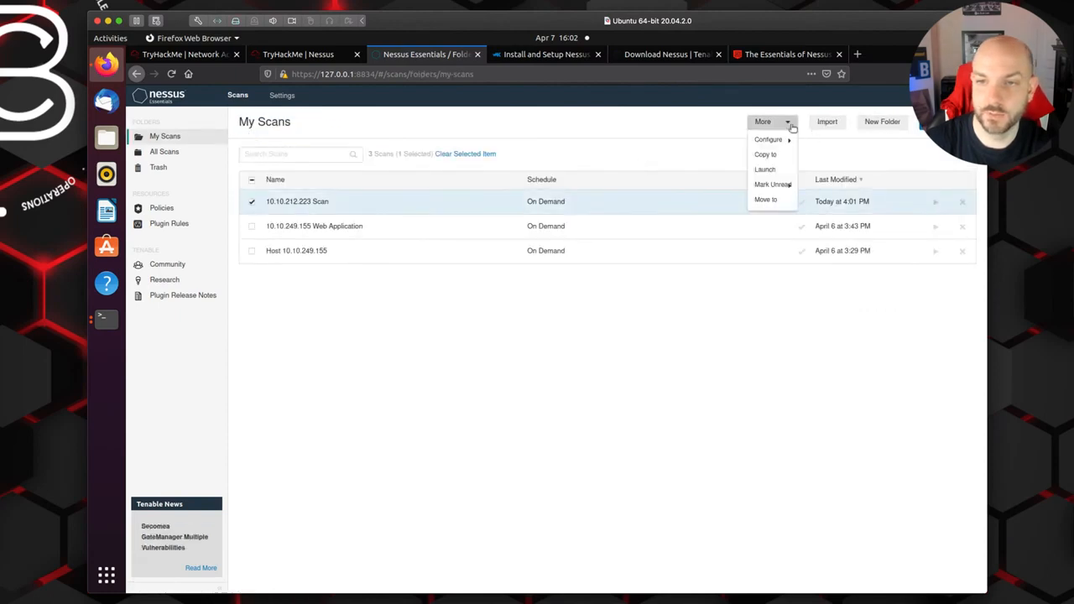
{"action": "left_click", "coordinate": [771, 143]}
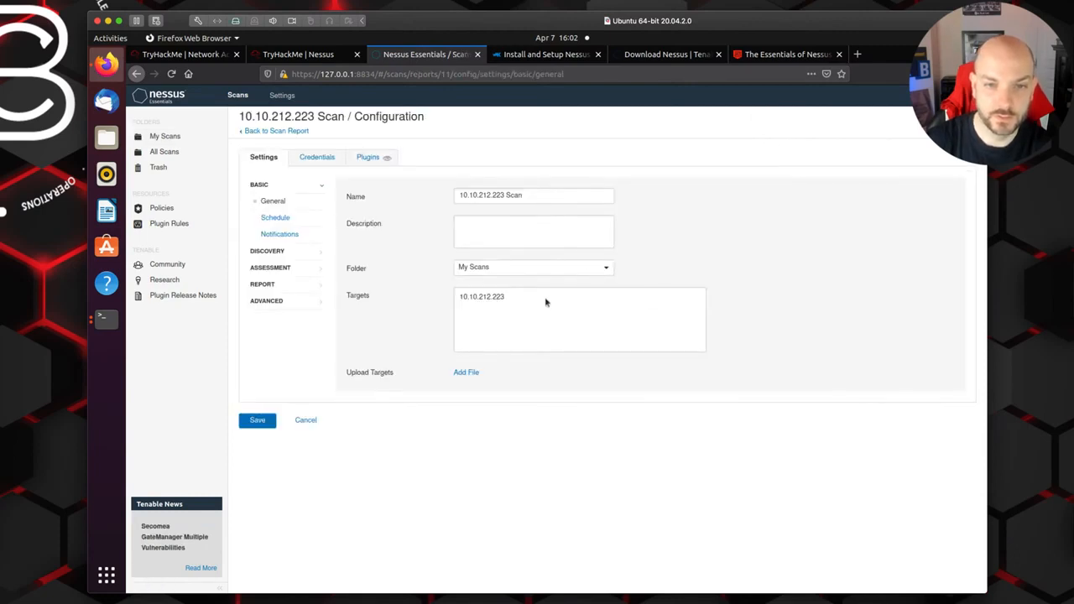
Review the scan's target and its Schedule, Notifications, Discovery, Assessment, Report and Advanced settings
{"action": "left_click", "coordinate": [516, 299]}
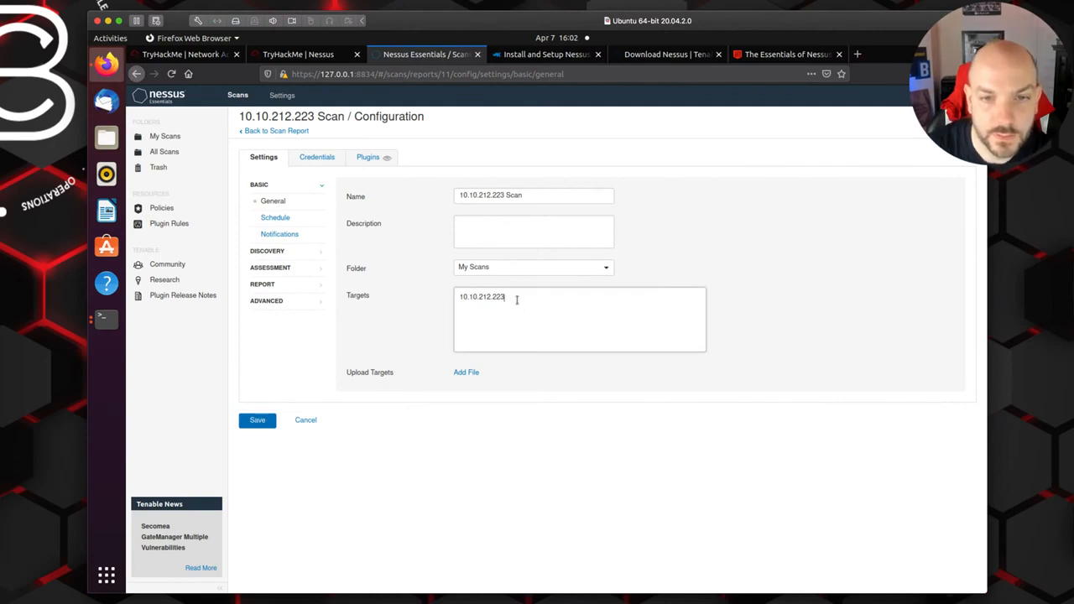
{"action": "left_click", "coordinate": [275, 218]}
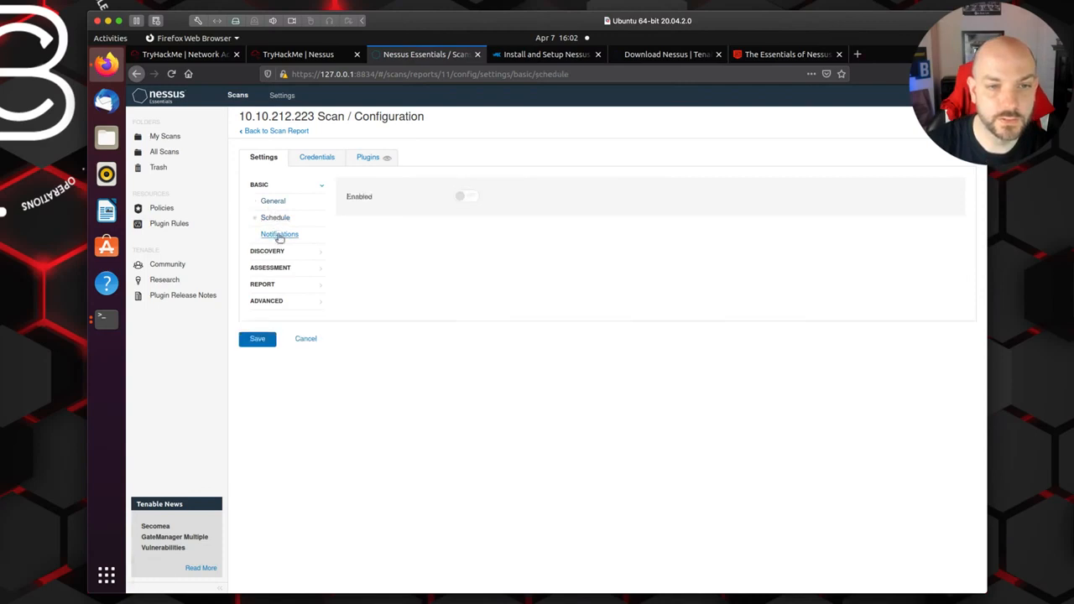
{"action": "left_click", "coordinate": [277, 235]}
{"action": "left_click", "coordinate": [268, 251]}
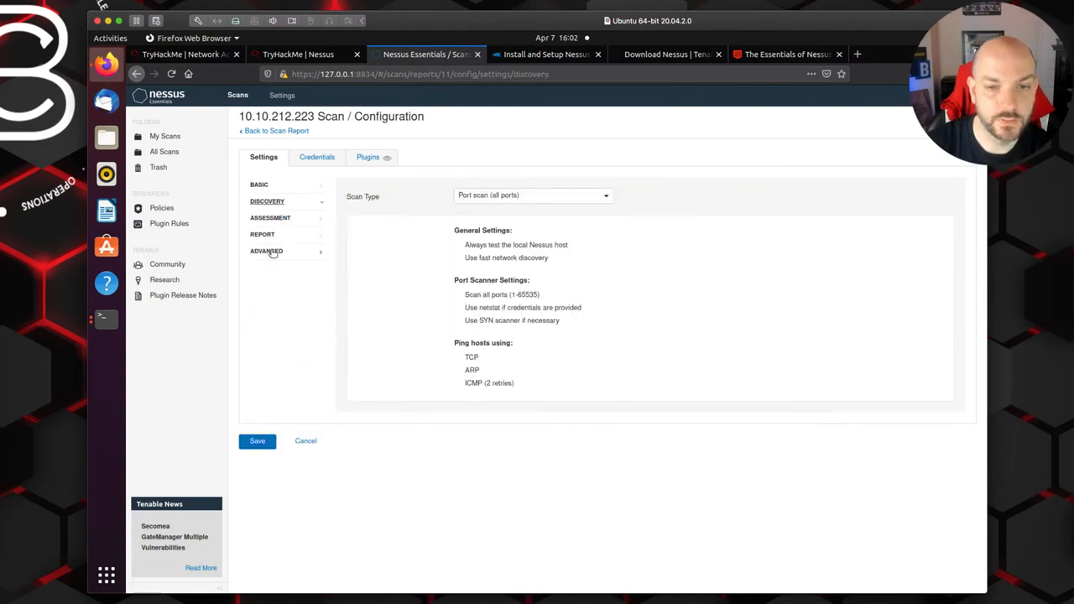
{"action": "left_click", "coordinate": [269, 218]}
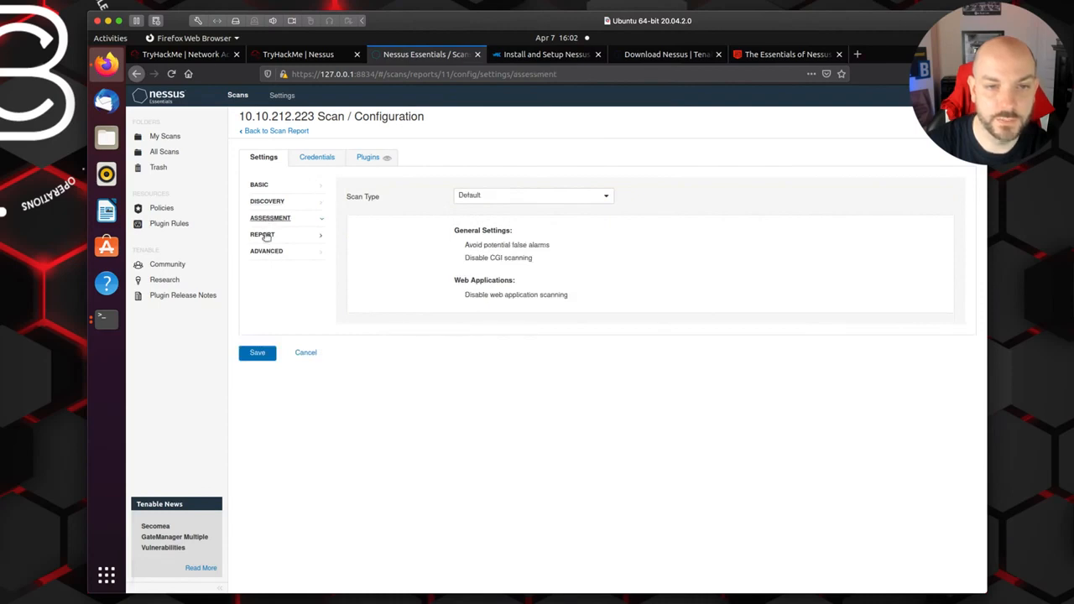
{"action": "left_click", "coordinate": [263, 236]}
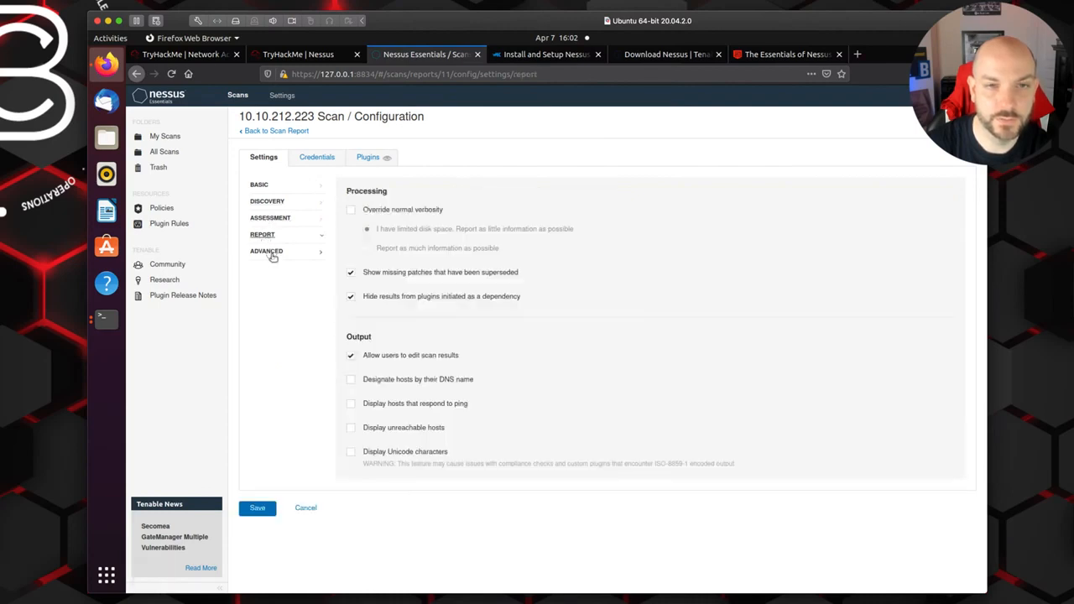
{"action": "left_click", "coordinate": [268, 252]}
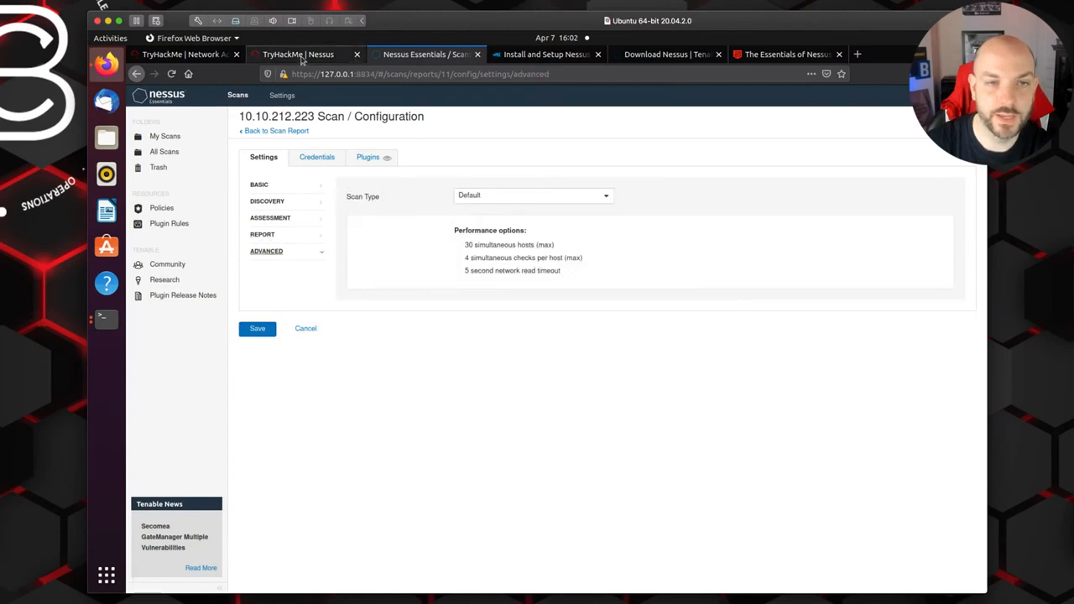
Switch to the TryHackMe Nessus room and copy the deployed DVWA machine's IP address
{"action": "left_click", "coordinate": [300, 55]}
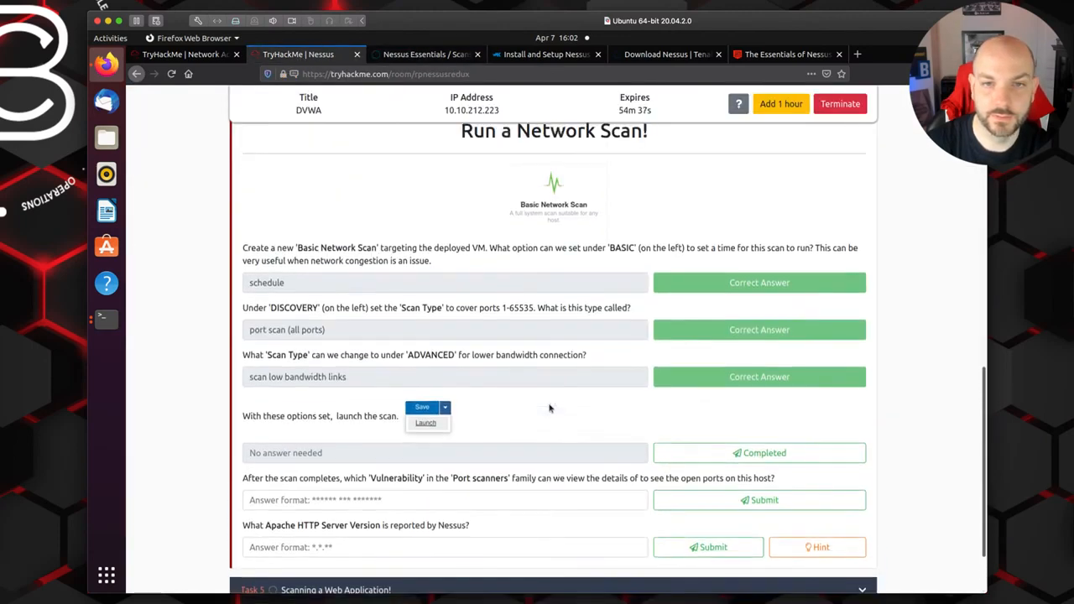
{"action": "scroll", "coordinate": [550, 409], "scroll_direction": "up", "scroll_amount": 2}
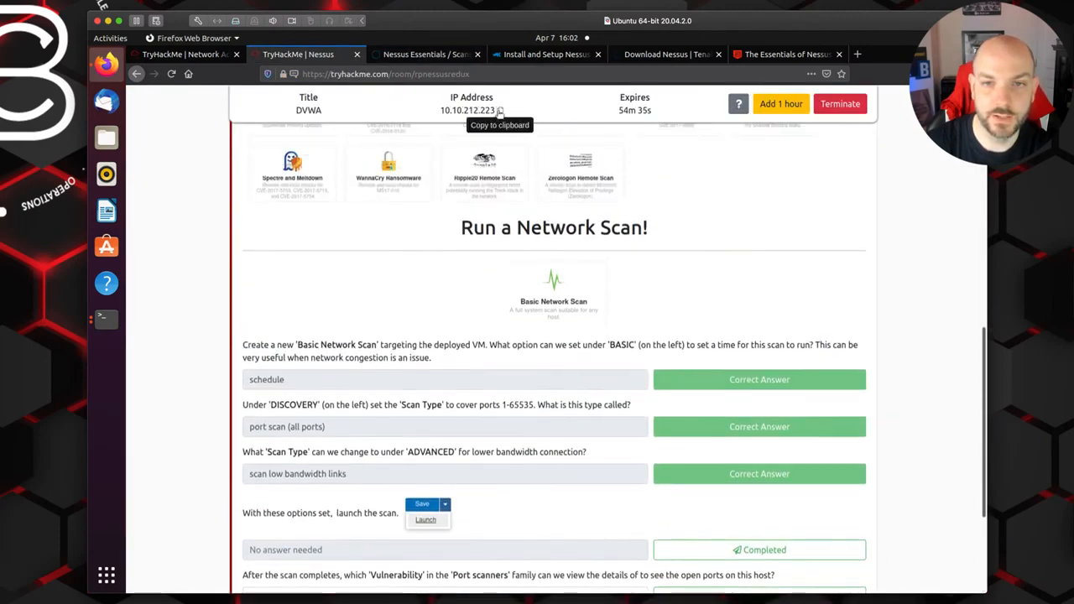
{"action": "left_click", "coordinate": [500, 111]}
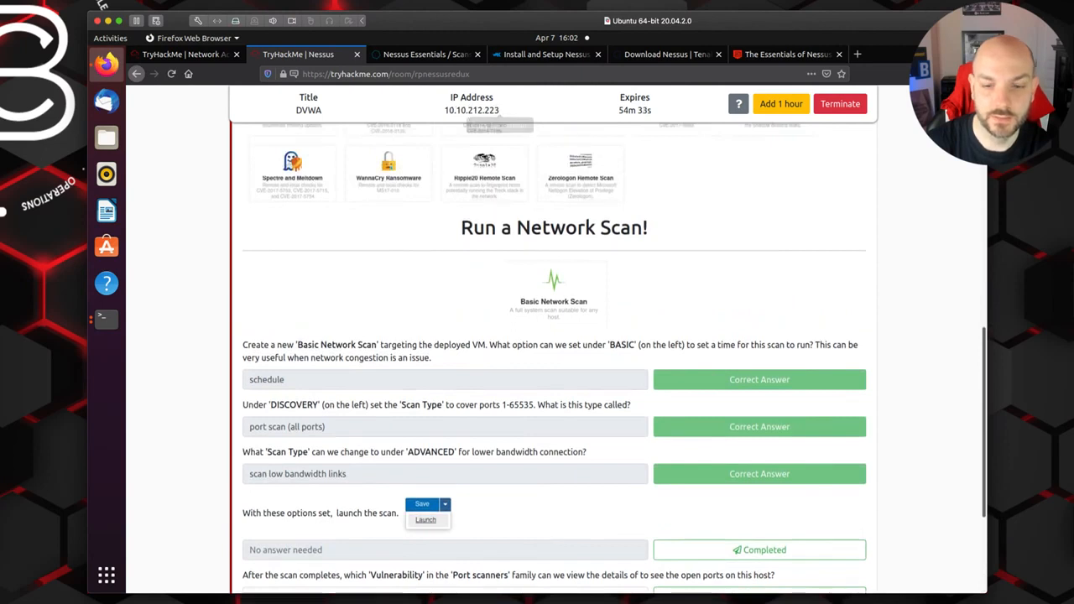
{"action": "left_click_drag", "start_coordinate": [439, 110], "coordinate": [499, 110]}
{"action": "right_click", "coordinate": [492, 110]}
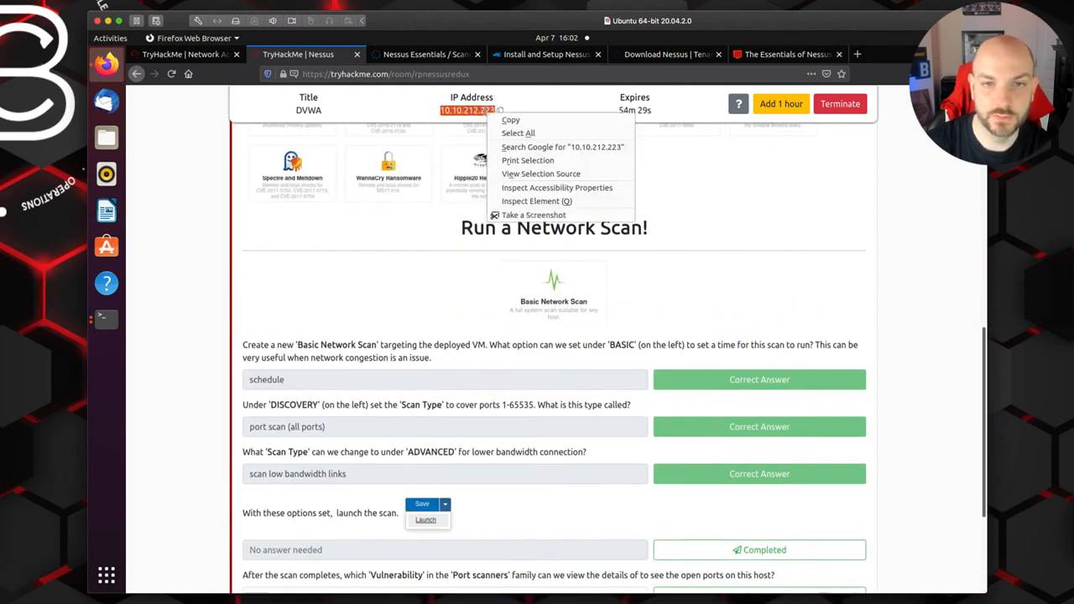
{"action": "left_click", "coordinate": [508, 116]}
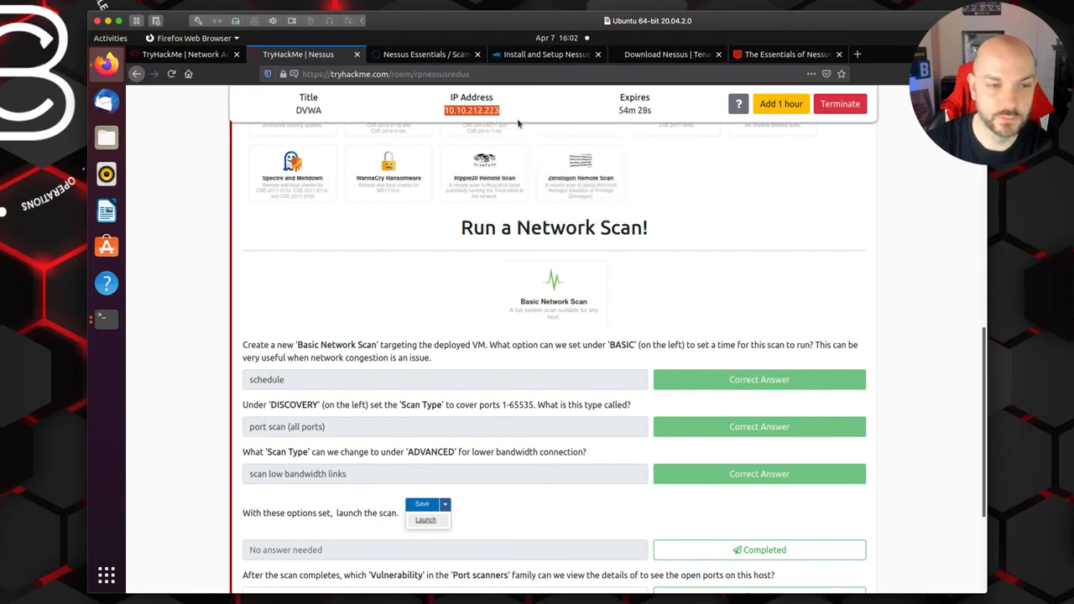
Switch to the terminal, ping 10.10.212.223 to check that the machine is reachable, and stop the ping
{"action": "left_click", "coordinate": [108, 322]}
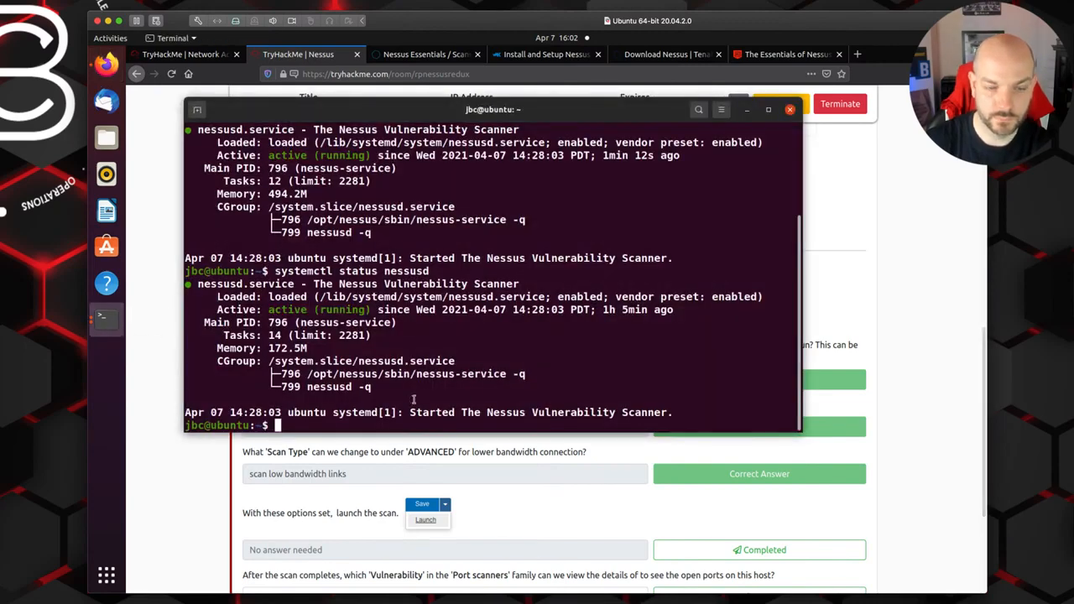
{"action": "type", "text": "ping"}
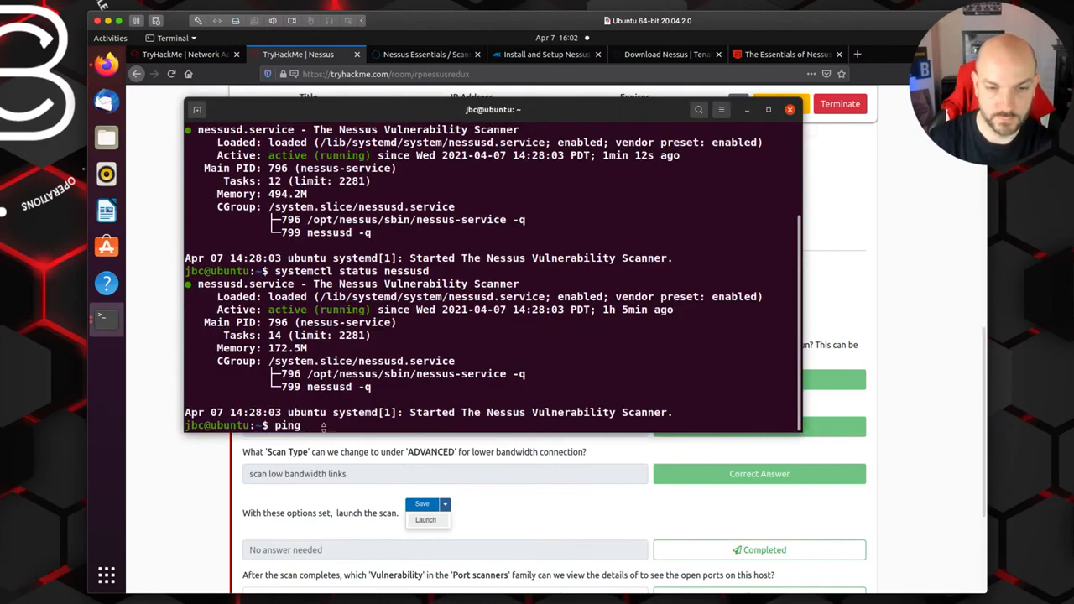
{"action": "right_click", "coordinate": [324, 426]}
{"action": "left_click", "coordinate": [344, 460]}
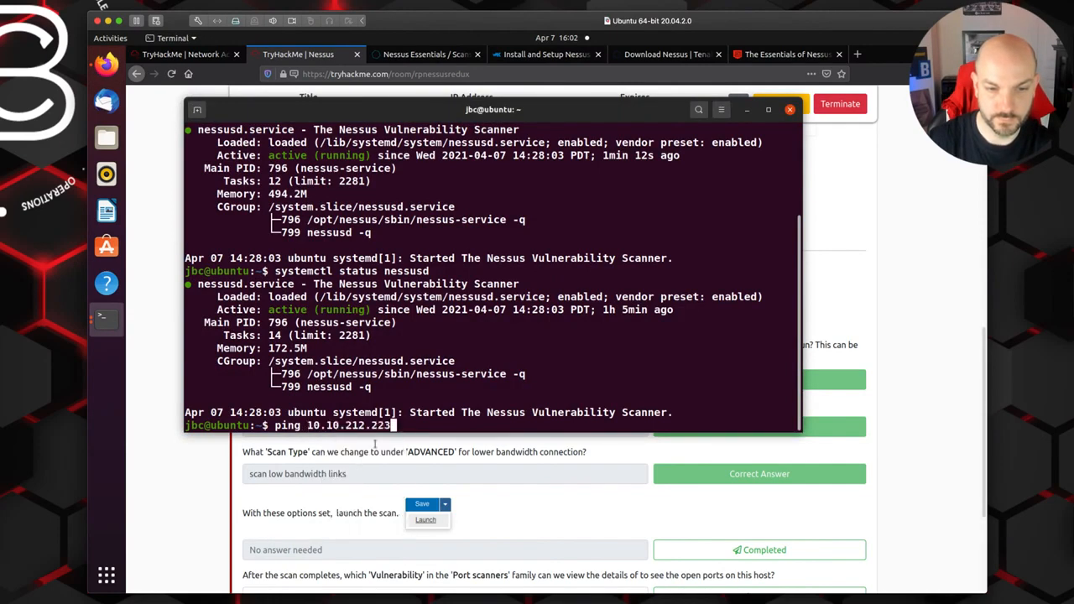
{"action": "key", "text": "Return"}
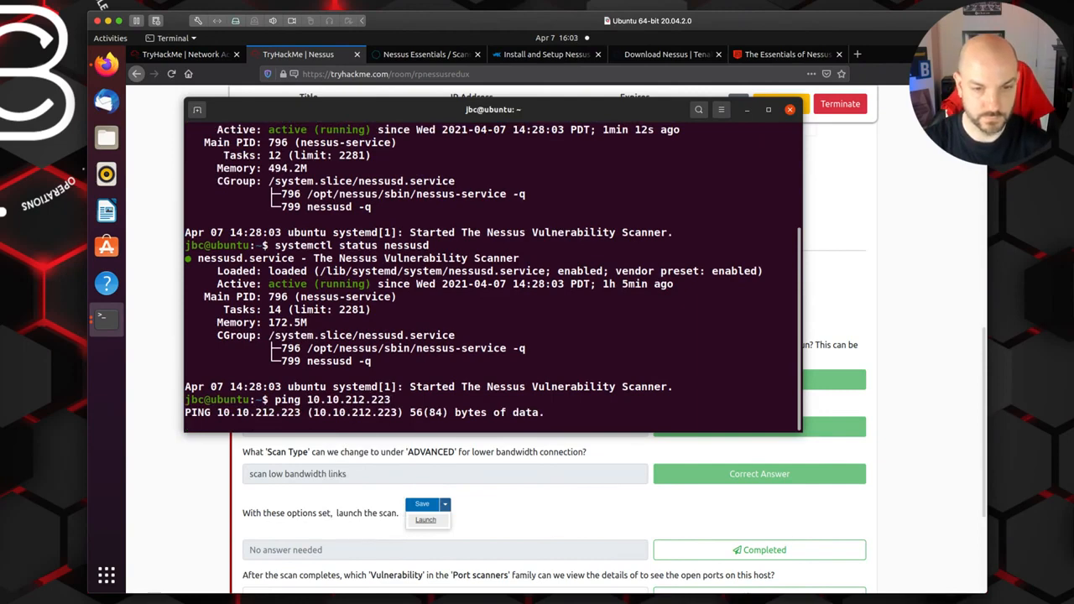
{"action": "key", "text": "ctrl+c"}
Back in the TryHackMe room, terminate the running DVWA machine and start a new one for Task 4
{"action": "left_click", "coordinate": [932, 240]}
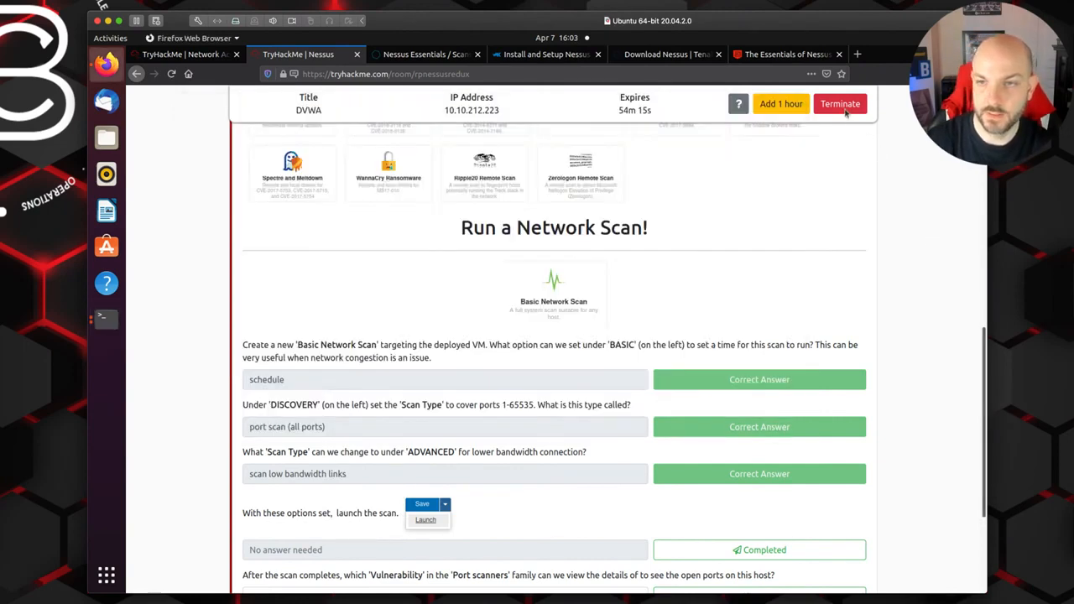
{"action": "left_click", "coordinate": [840, 103]}
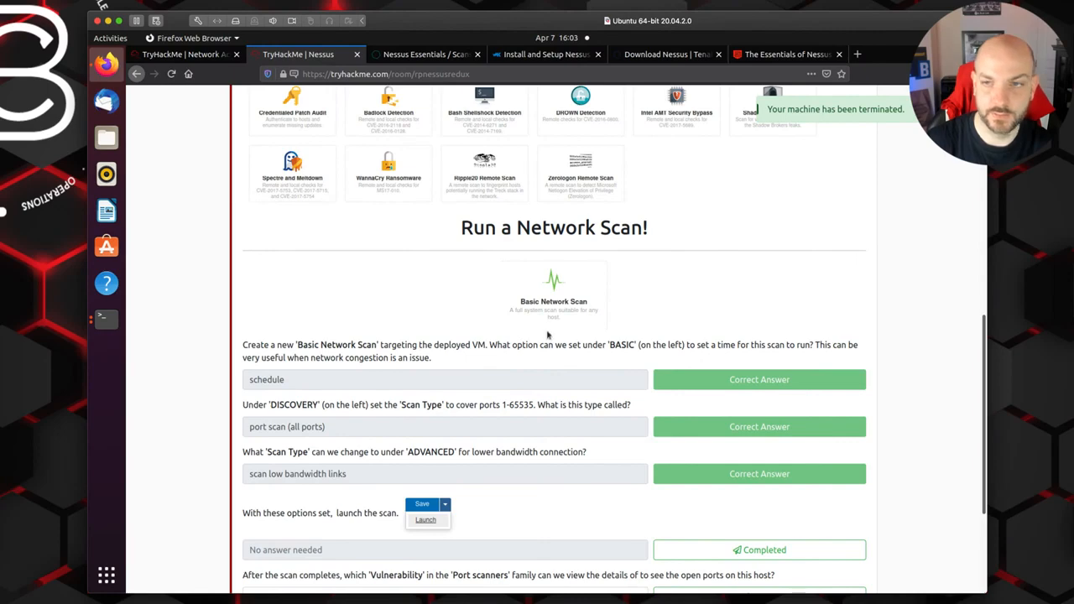
{"action": "scroll", "coordinate": [621, 308], "scroll_direction": "up", "scroll_amount": 3}
{"action": "scroll", "coordinate": [620, 308], "scroll_direction": "up", "scroll_amount": 3}
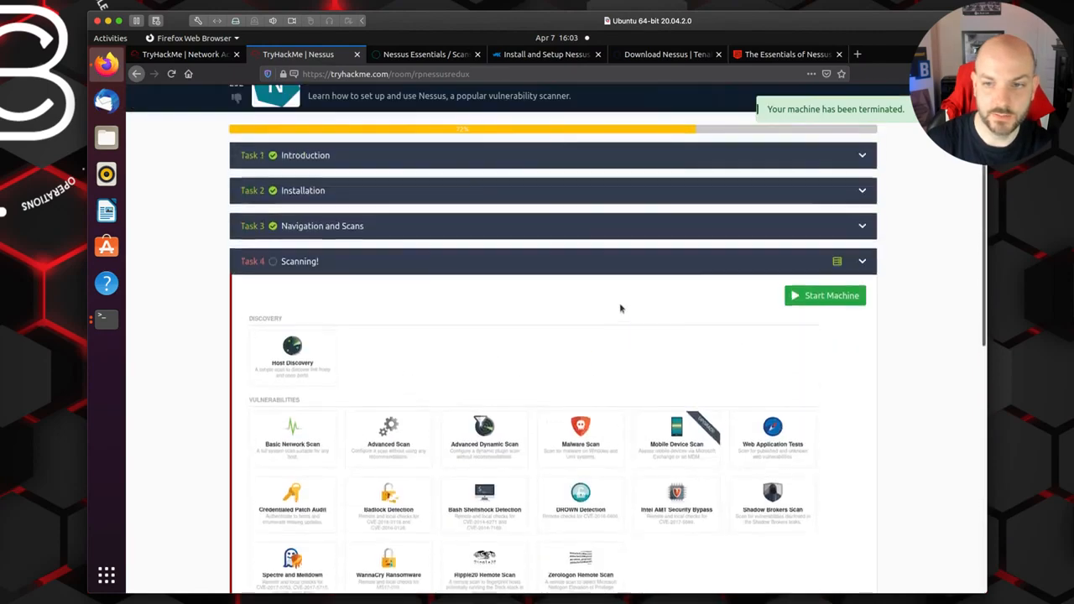
{"action": "left_click", "coordinate": [818, 332]}
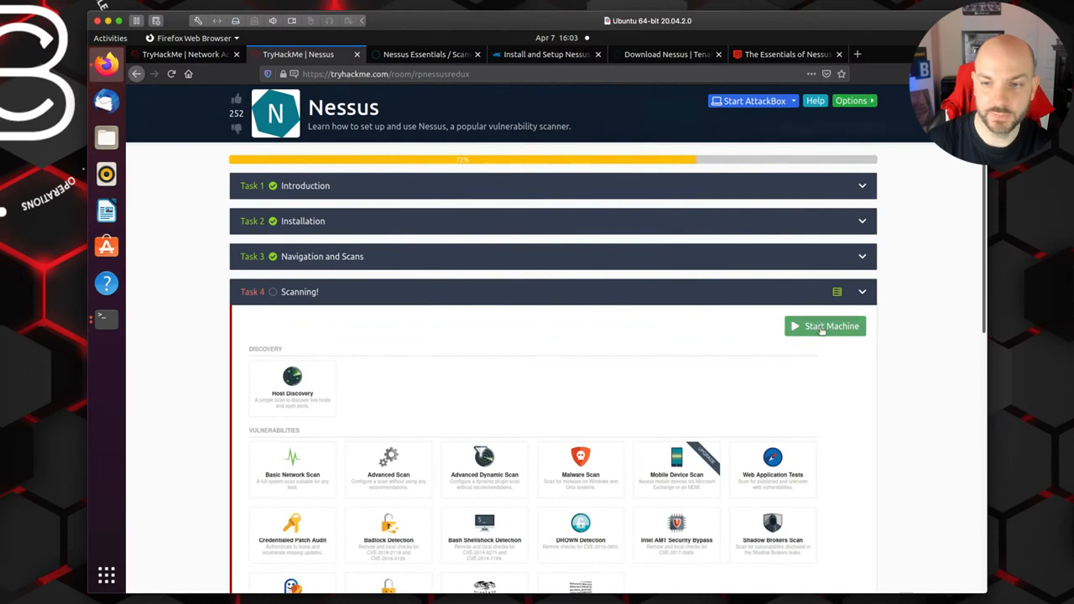
In the root terminal, stop the OpenVPN session, reconnect with "openvpn cyberinsight.ovpn", and return to the TryHackMe room
{"action": "left_click", "coordinate": [106, 320]}
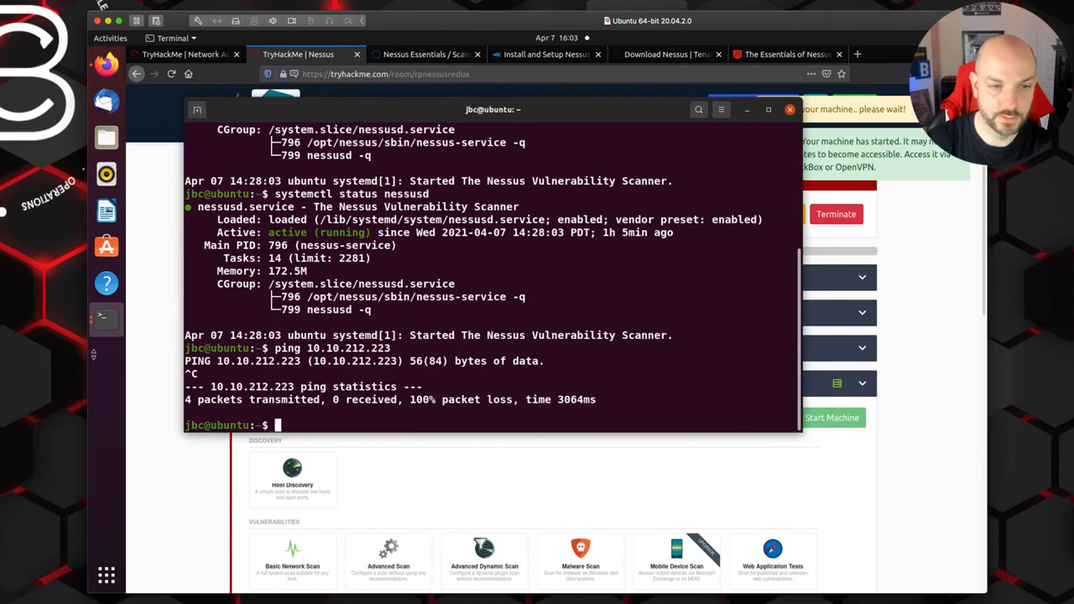
{"action": "left_click", "coordinate": [105, 319]}
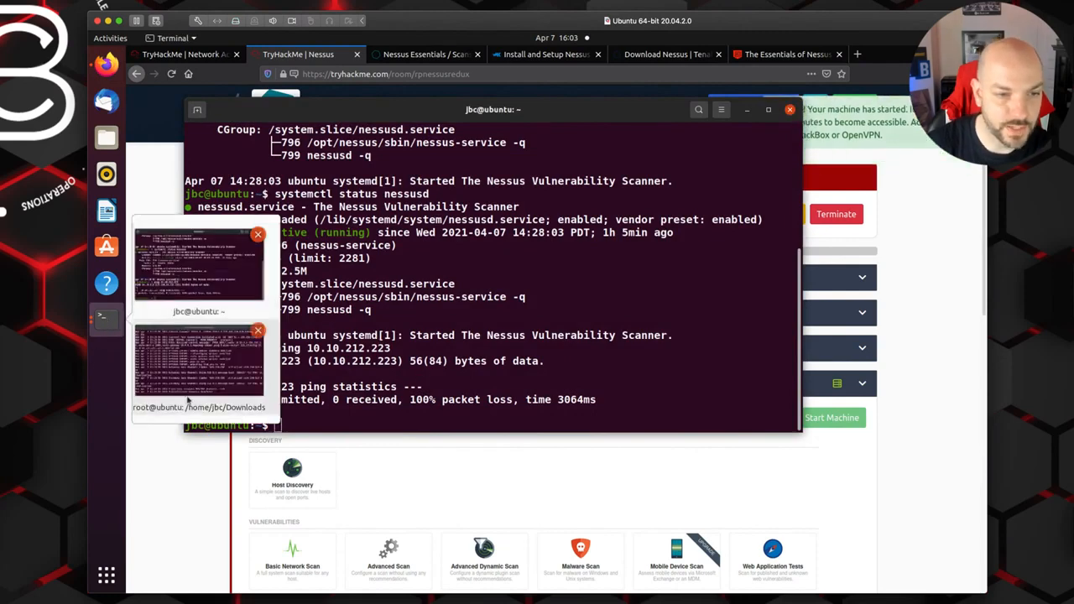
{"action": "left_click", "coordinate": [199, 361]}
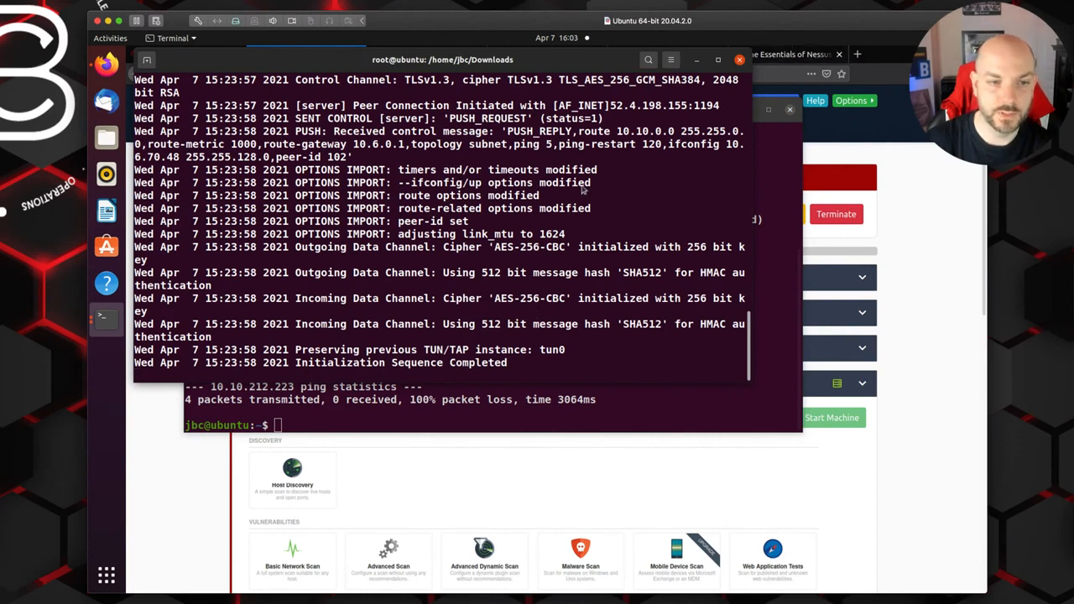
{"action": "key", "text": "ctrl+c"}
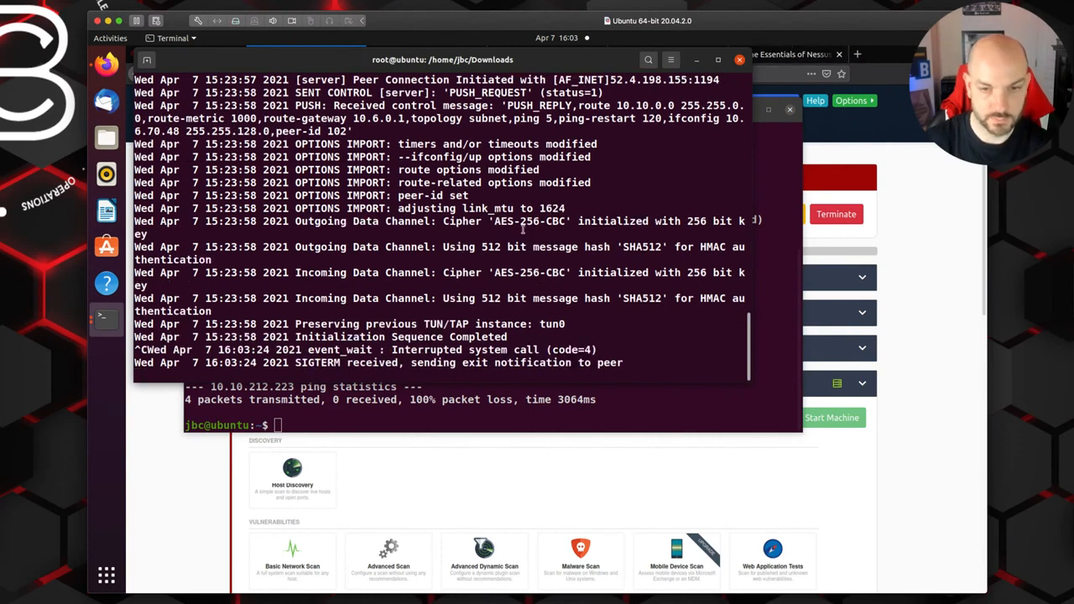
{"action": "key", "text": "Return"}
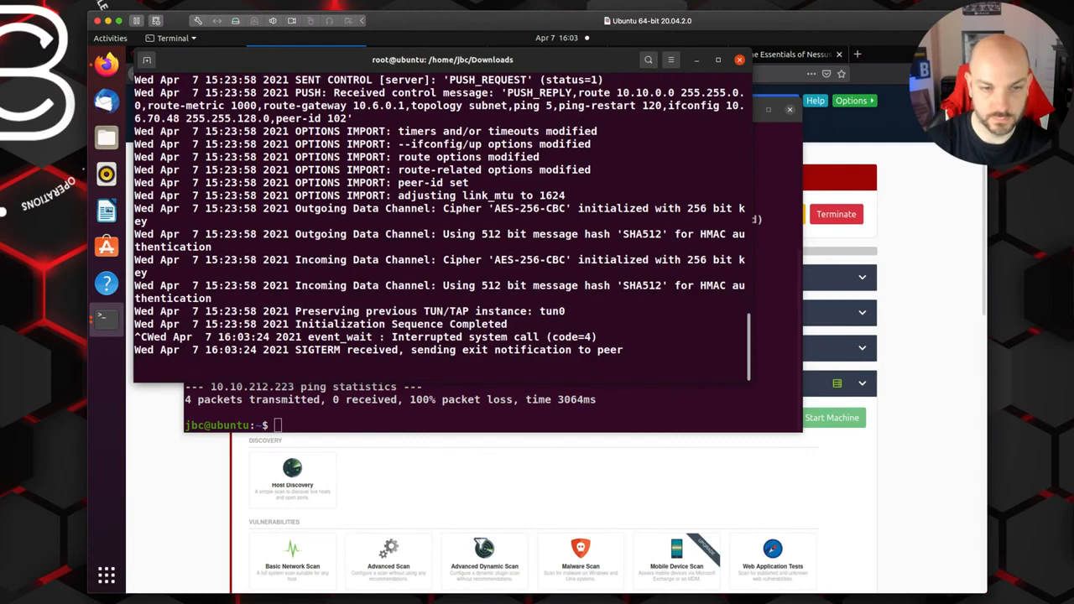
{"action": "key", "text": "Up"}
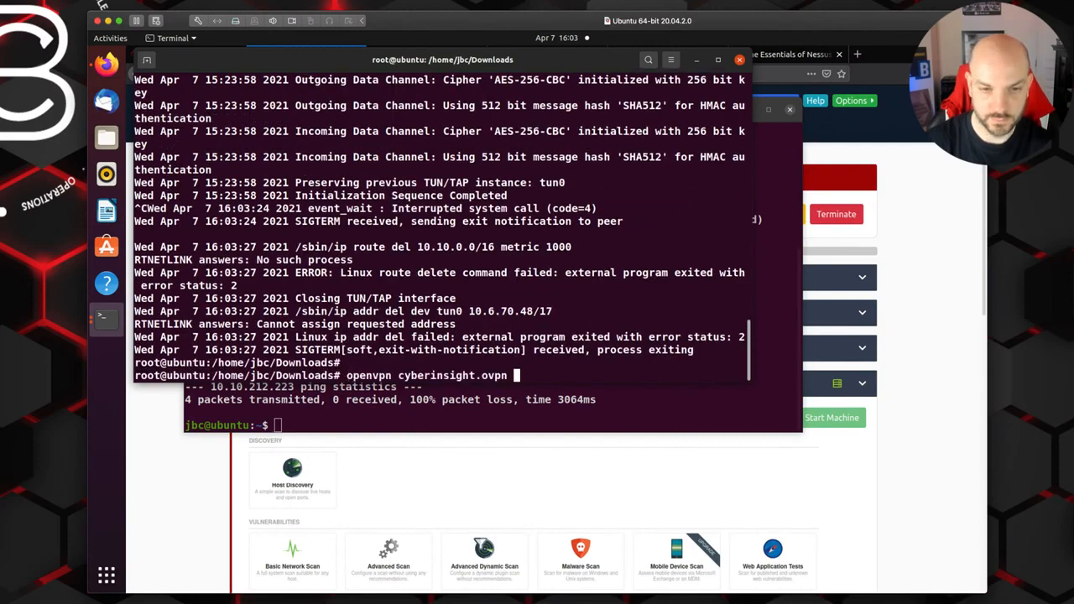
{"action": "key", "text": "Return"}
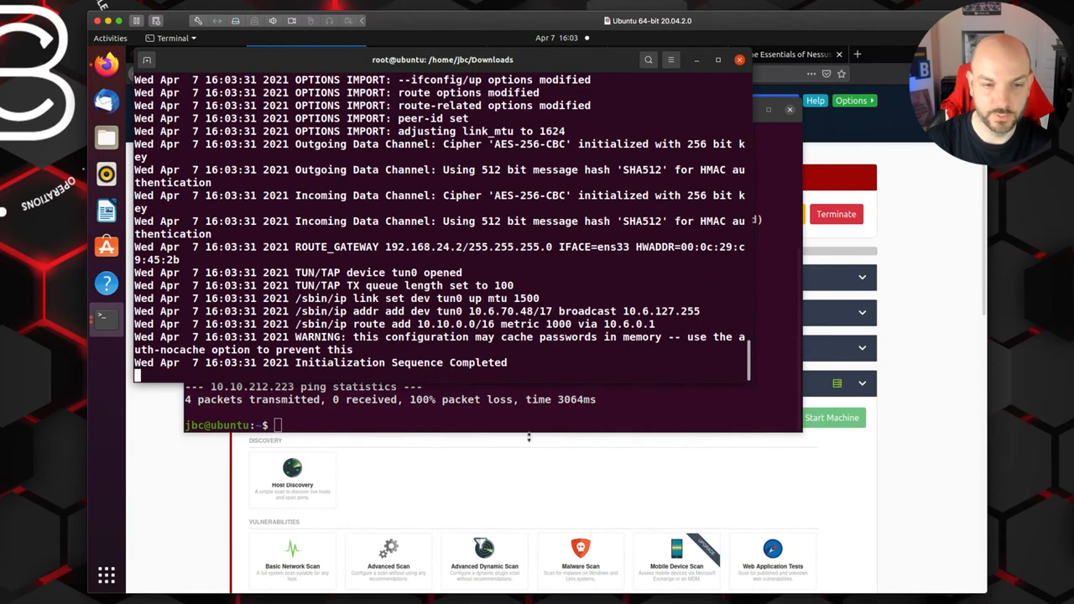
{"action": "left_click", "coordinate": [920, 356]}
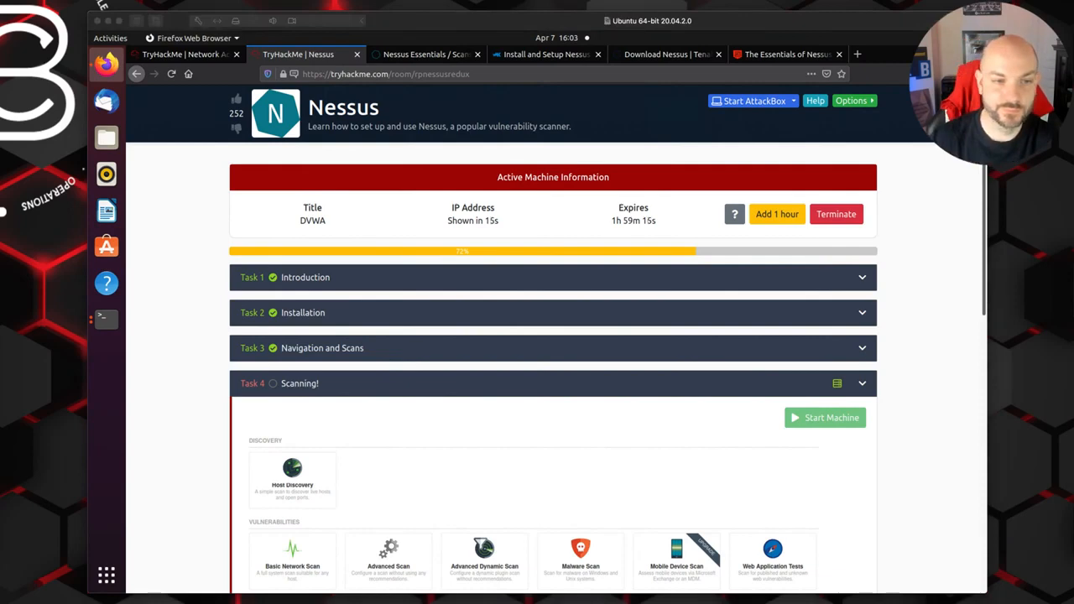
{"action": "left_click", "coordinate": [175, 354]}
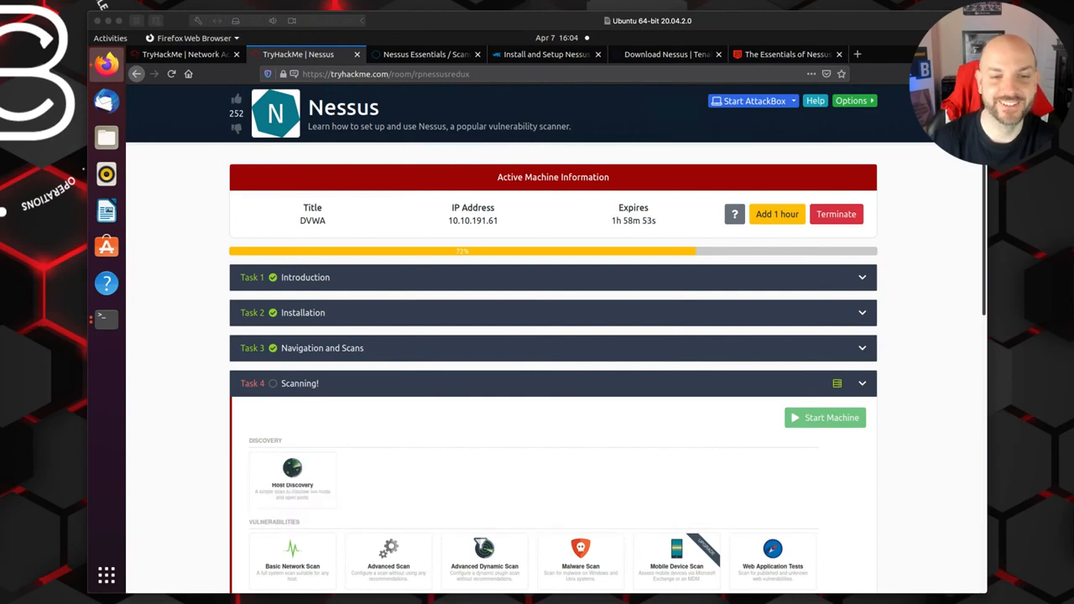
Copy the new DVWA machine's IP address, 10.10.191.61, from the TryHackMe room and switch to Nessus Essentials
{"action": "left_click", "coordinate": [174, 371]}
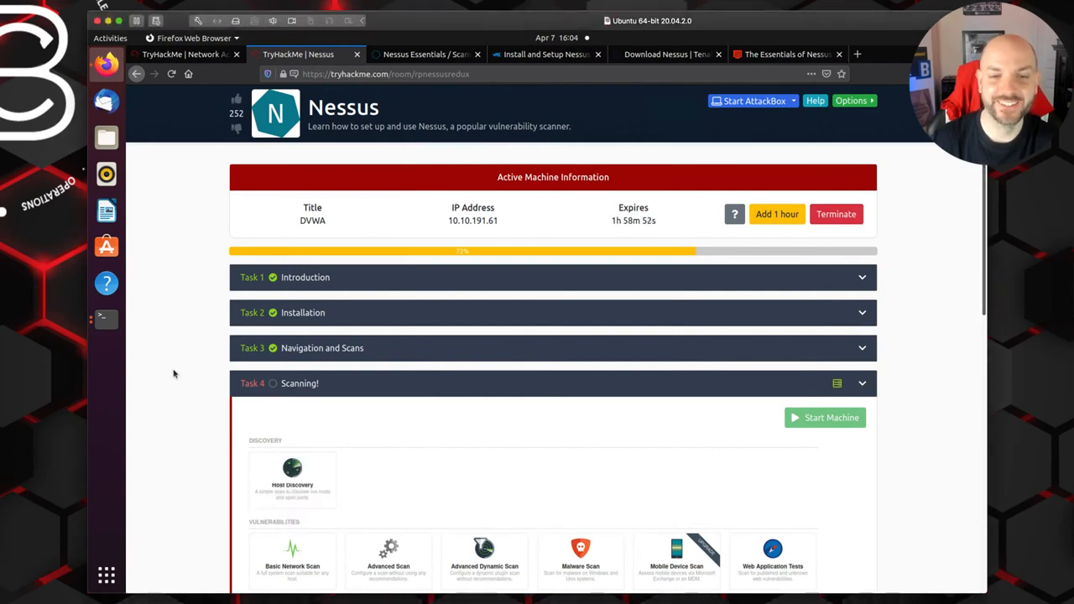
{"action": "left_click", "coordinate": [501, 223]}
{"action": "left_click", "coordinate": [422, 56]}
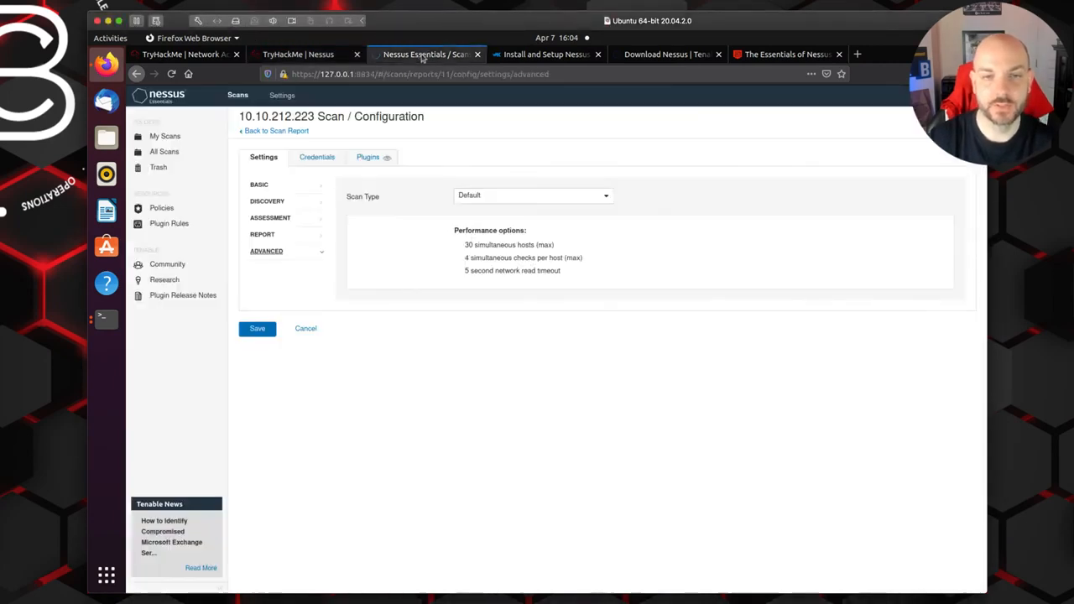
Leave the current configuration page and reopen the 10.10.212.223 Scan's configuration from My Scans
{"action": "left_click", "coordinate": [268, 134]}
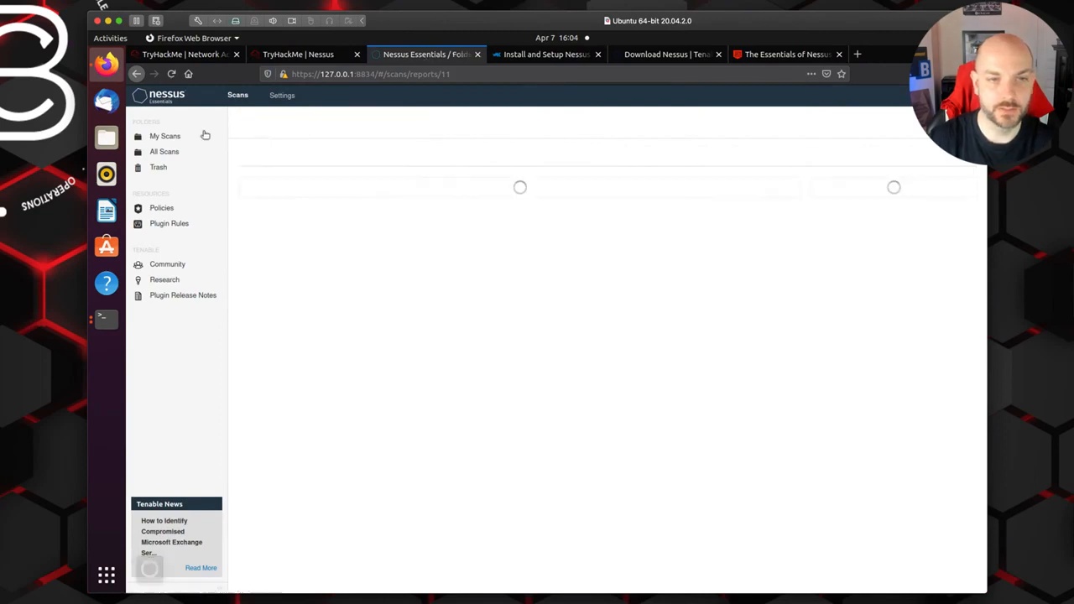
{"action": "left_click", "coordinate": [153, 137]}
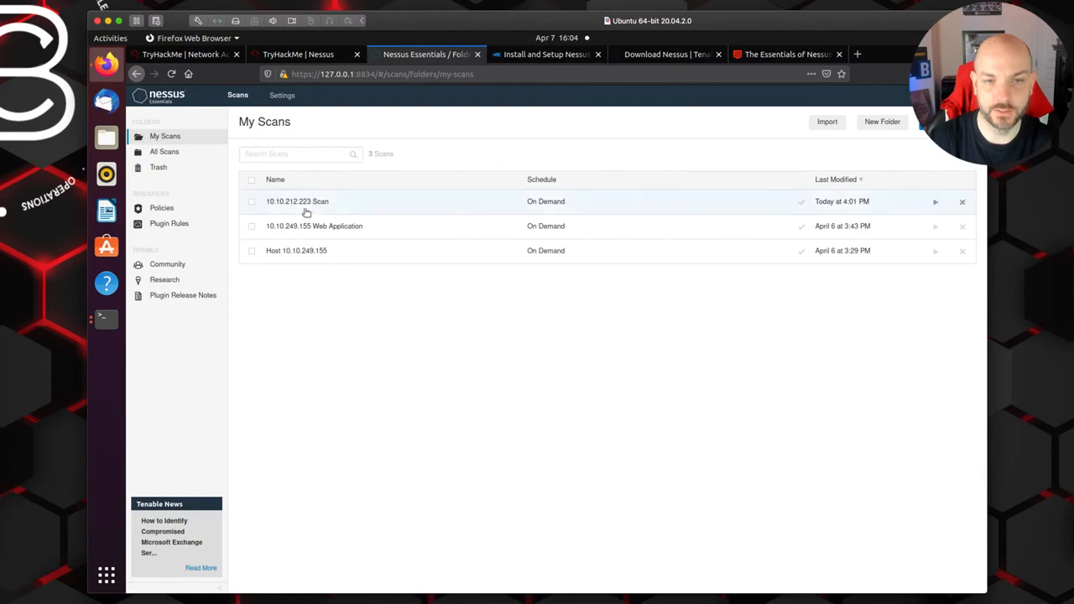
{"action": "left_click", "coordinate": [252, 202]}
{"action": "left_click", "coordinate": [788, 124]}
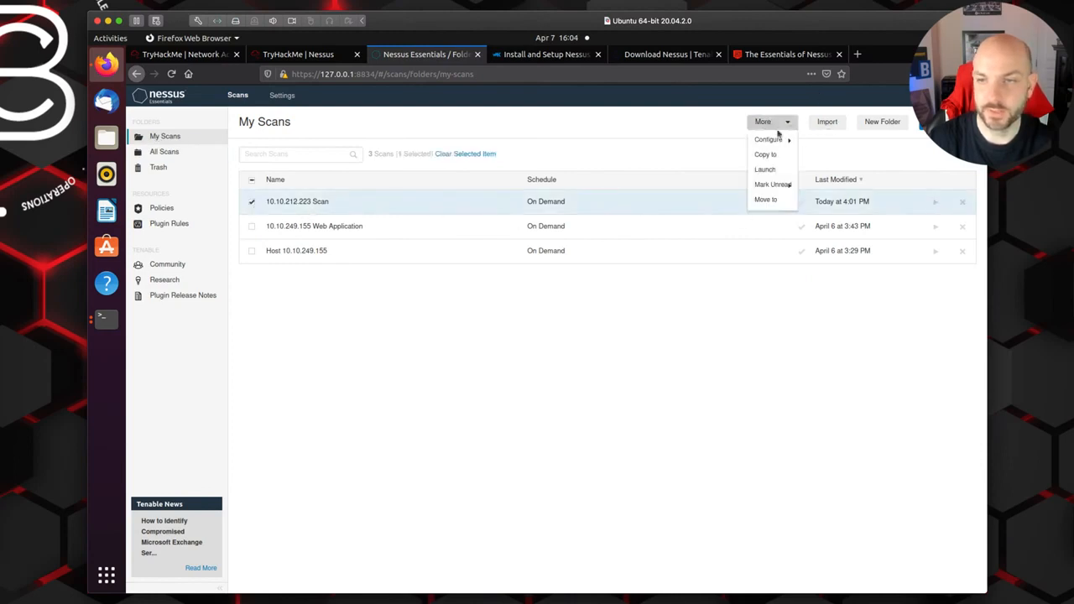
{"action": "left_click", "coordinate": [763, 141]}
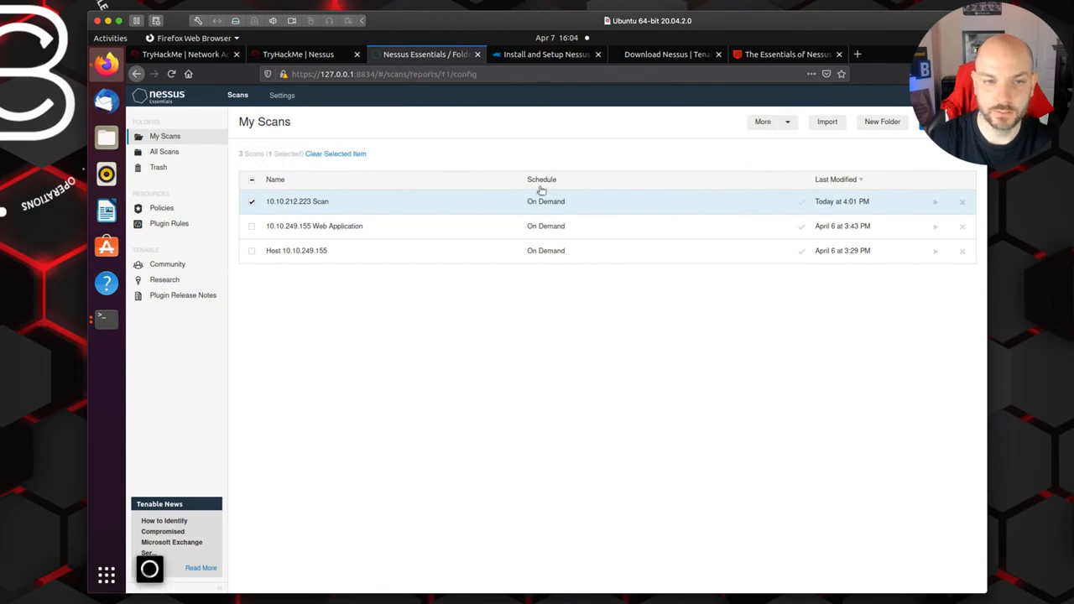
Rename the scan as "10.10.191.61 Scan", set its target to 10.10.191.61, and save the configuration
{"action": "left_click_drag", "start_coordinate": [504, 194], "coordinate": [427, 192]}
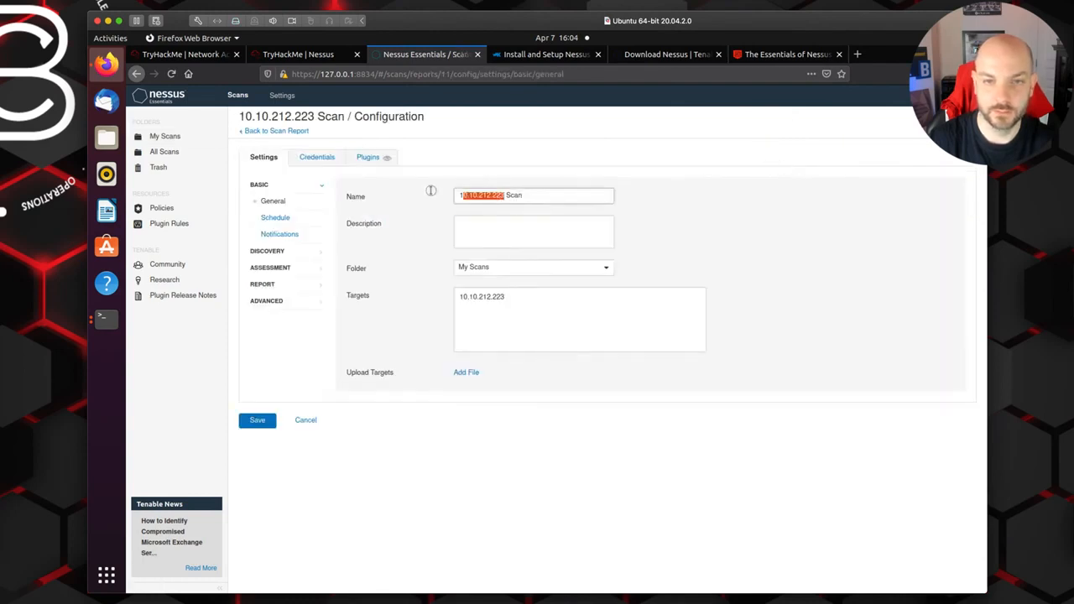
{"action": "type", "text": "10.10.191.61"}
{"action": "left_click_drag", "start_coordinate": [516, 297], "coordinate": [417, 296]}
{"action": "type", "text": "10.10.191.61"}
{"action": "left_click", "coordinate": [258, 420]}
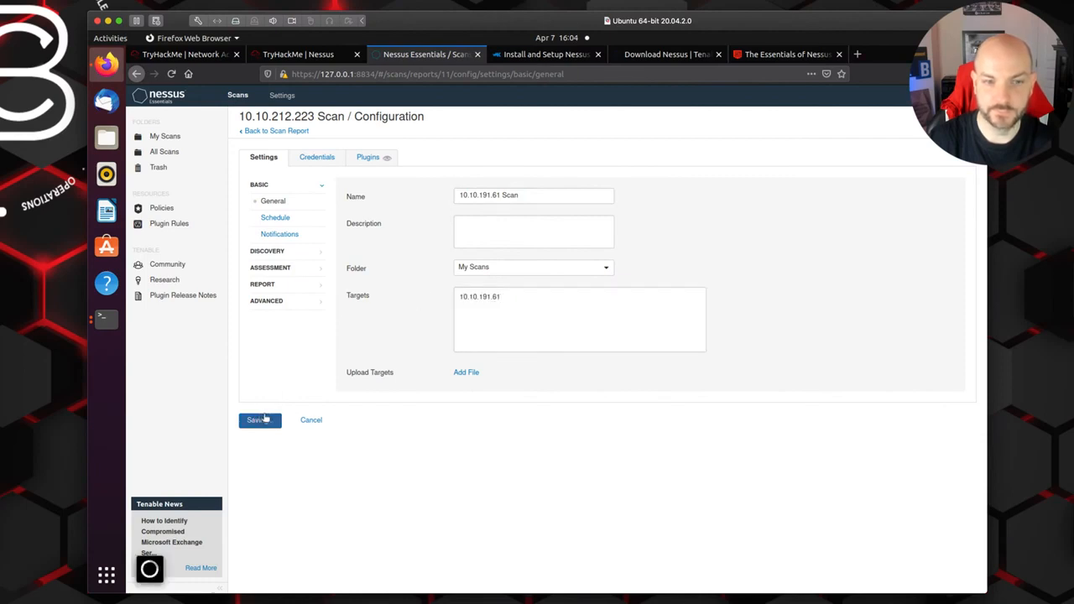
Switch to the non-root terminal, ping 10.10.191.61 to check that the new machine is reachable, and stop the ping
{"action": "left_click", "coordinate": [103, 319]}
{"action": "left_click", "coordinate": [103, 319]}
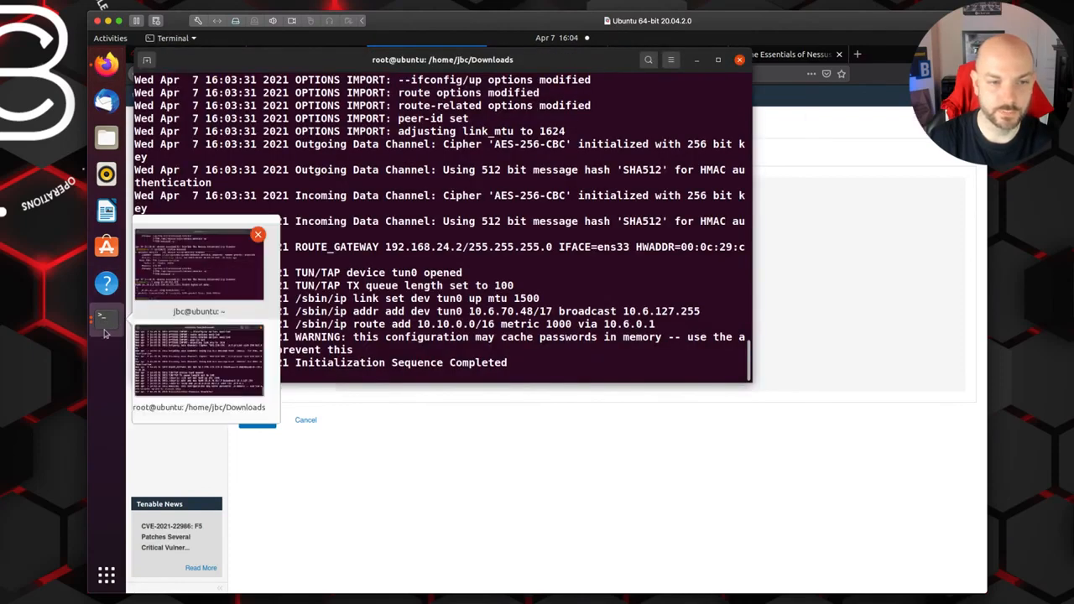
{"action": "left_click", "coordinate": [202, 352]}
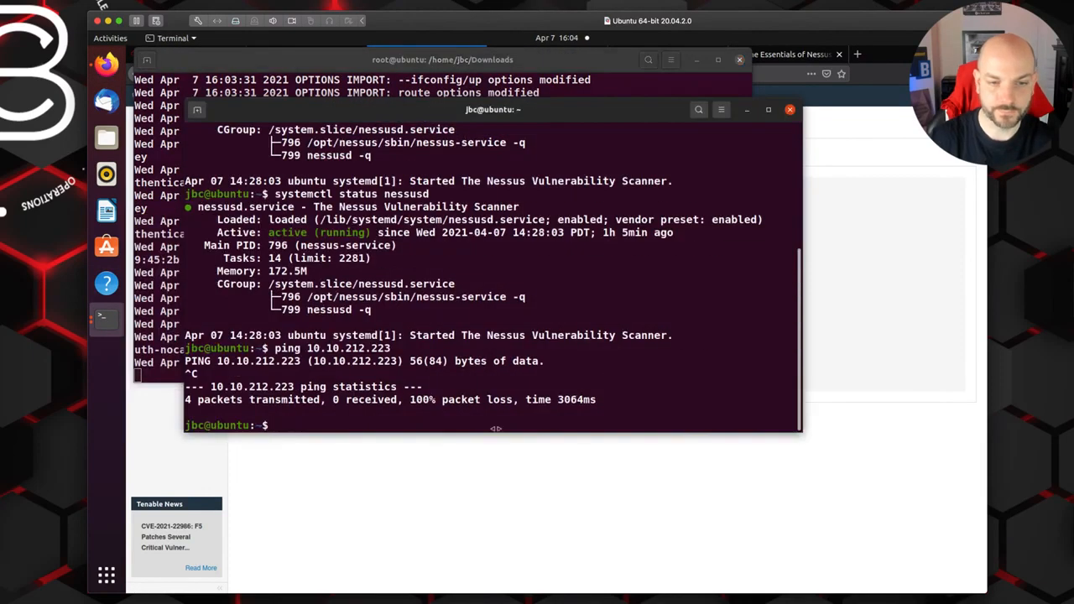
{"action": "type", "text": "ping"}
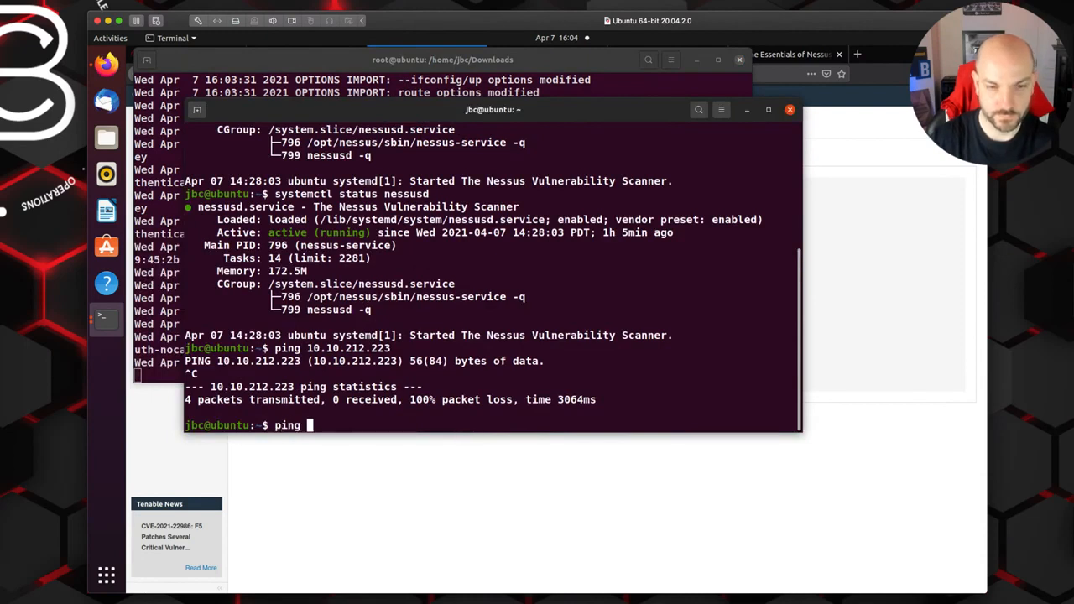
{"action": "right_click", "coordinate": [404, 423]}
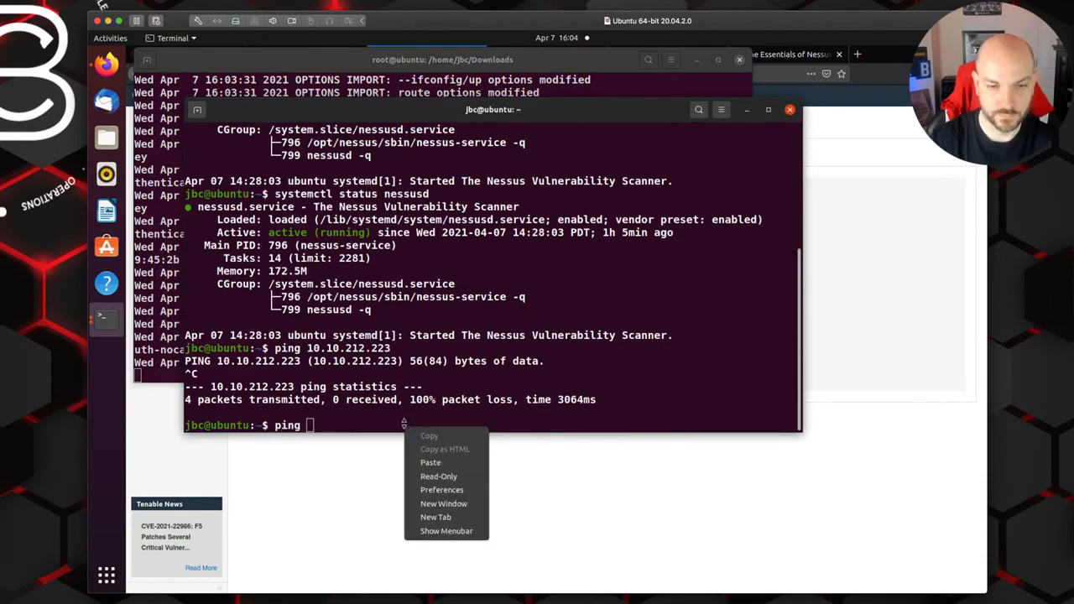
{"action": "left_click", "coordinate": [430, 462]}
{"action": "key", "text": "Return"}
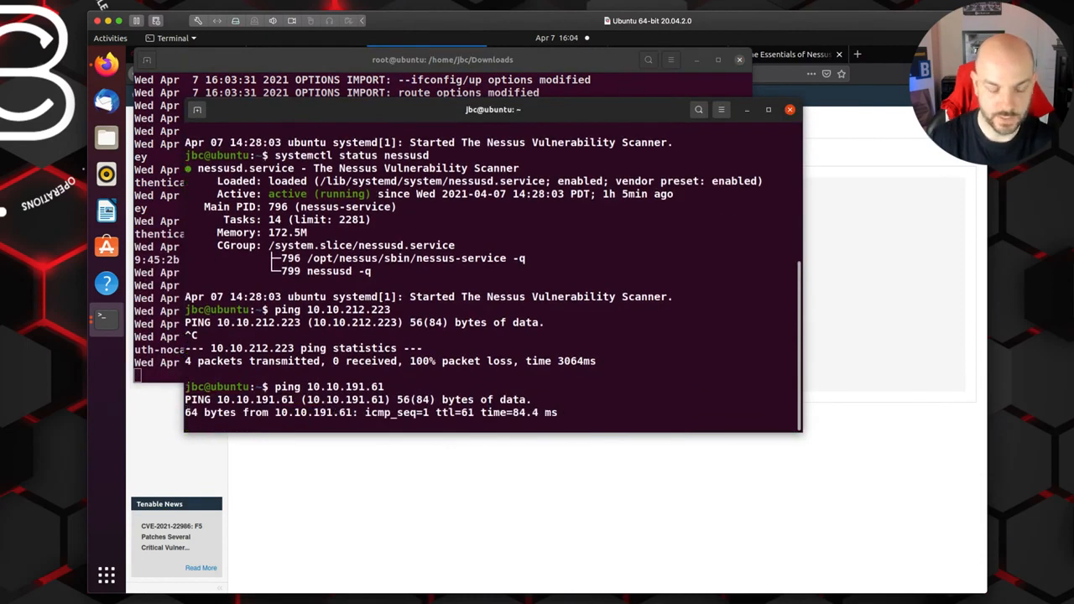
{"action": "key", "text": "ctrl+c"}
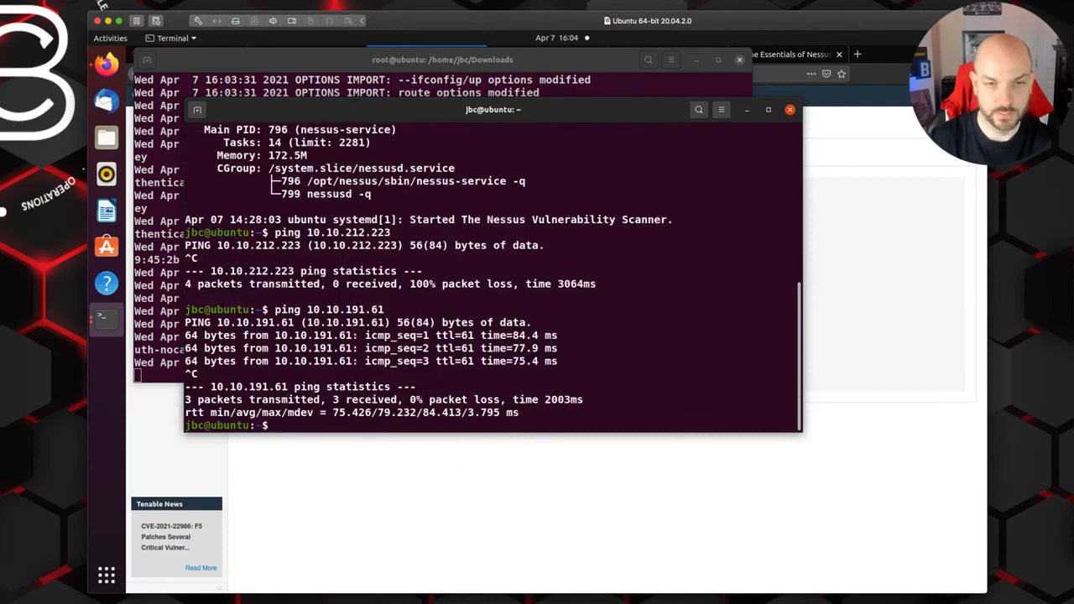
Back in Nessus, save the scan configuration again and launch the 10.10.191.61 Scan from My Scans
{"action": "left_click", "coordinate": [866, 503]}
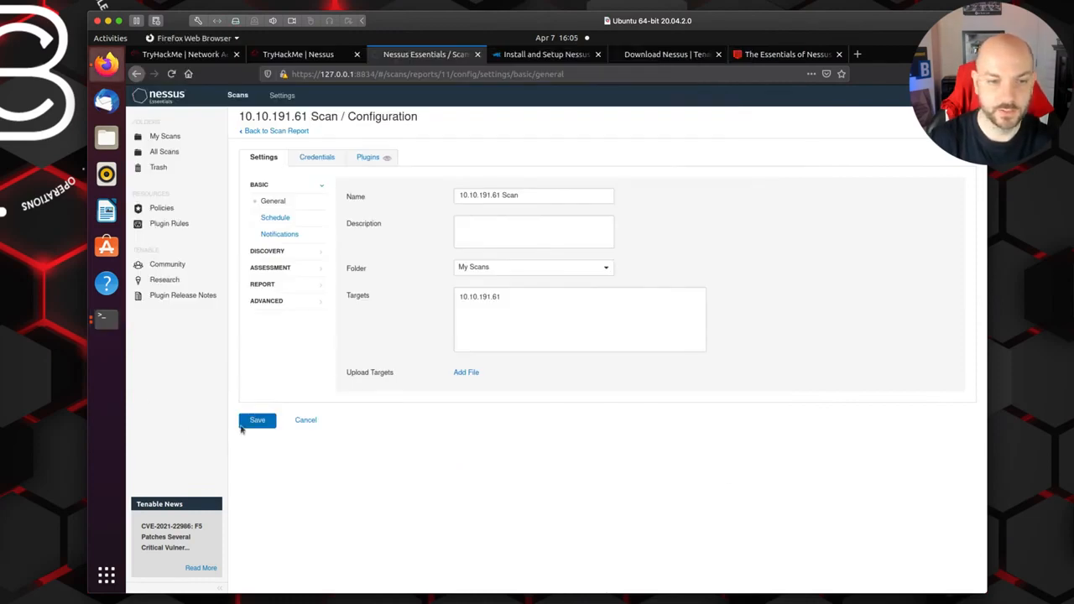
{"action": "left_click", "coordinate": [256, 423]}
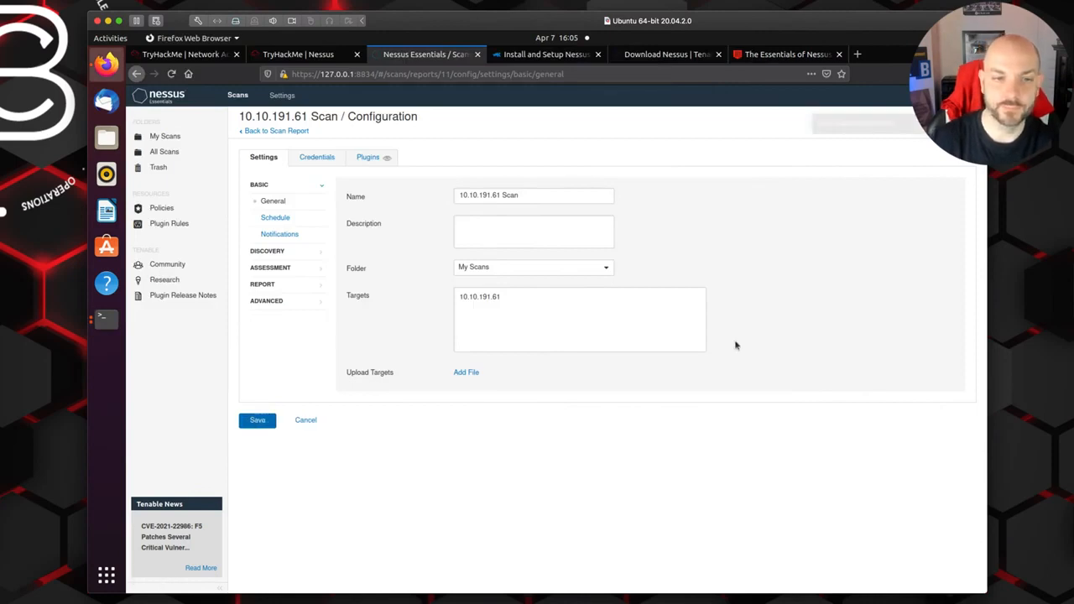
{"action": "left_click", "coordinate": [271, 132]}
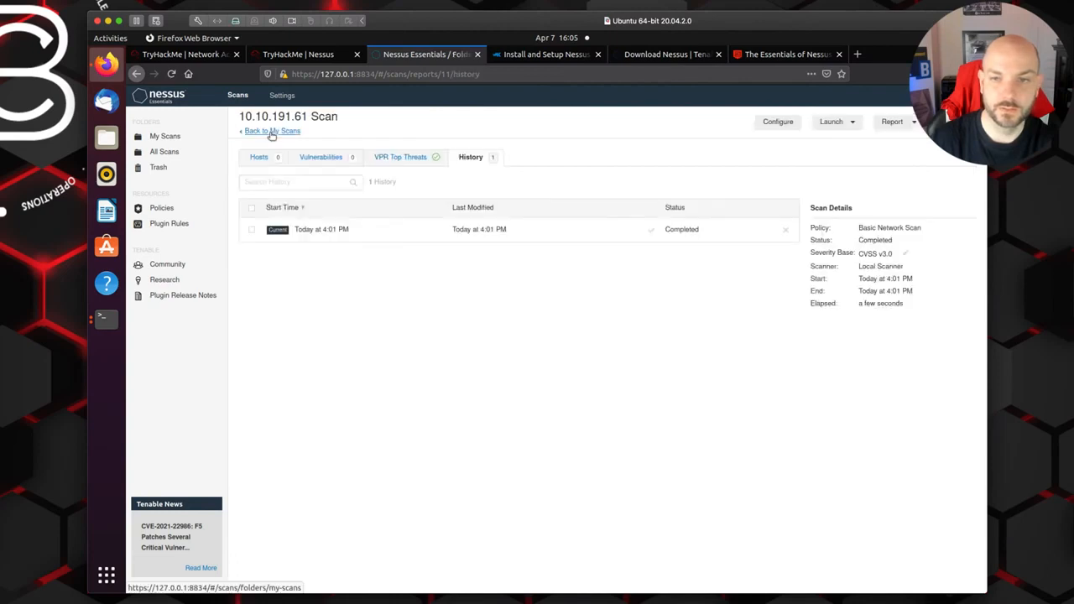
{"action": "left_click", "coordinate": [258, 132]}
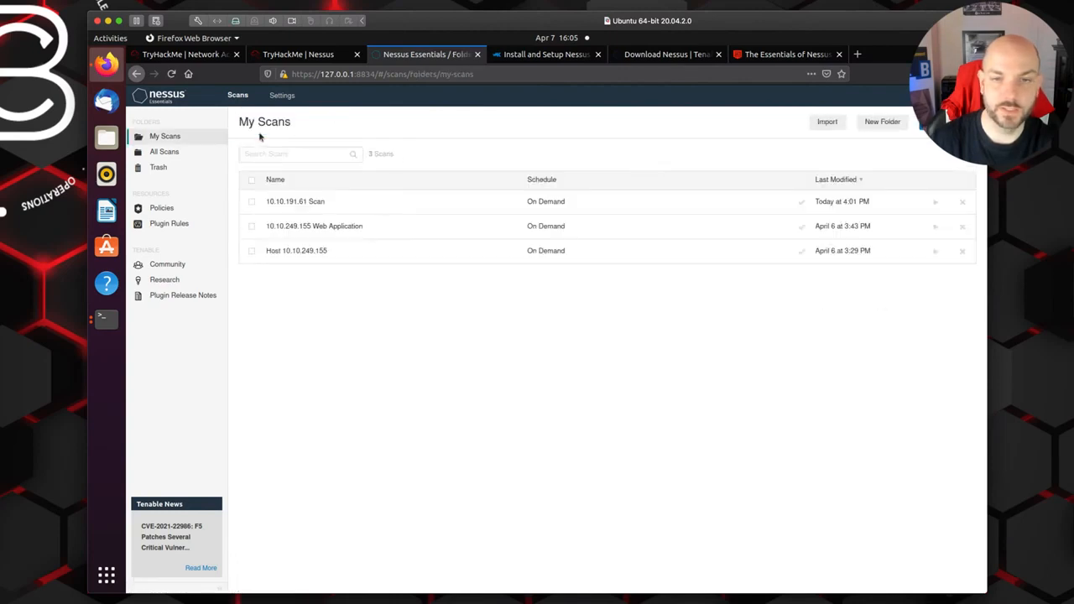
{"action": "left_click", "coordinate": [940, 205]}
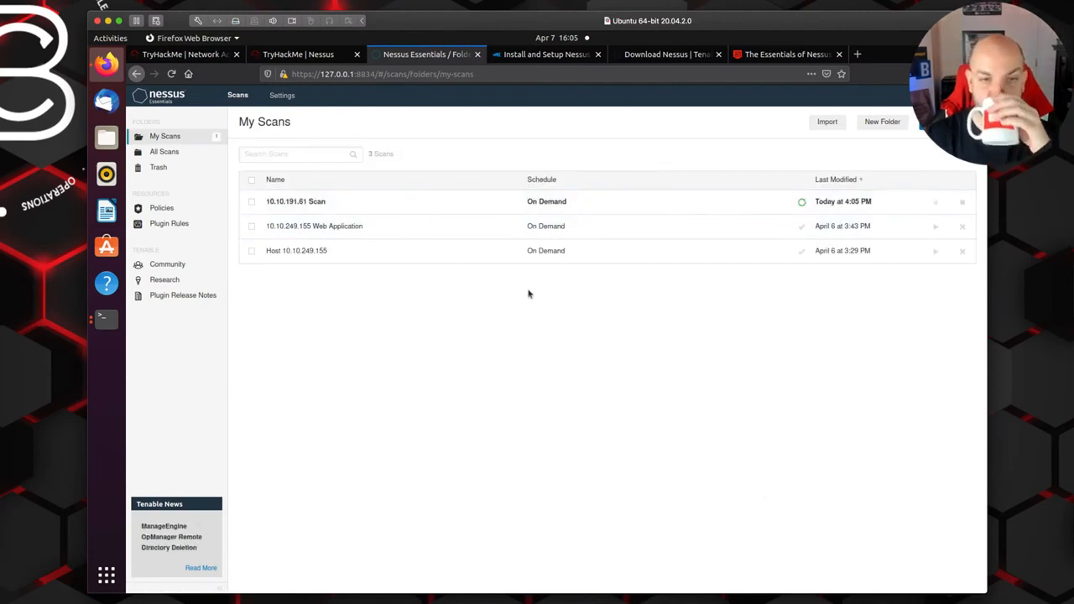
Open the 10.10.191.61 Scan's vulnerabilities and go into HTTP (Multiple Issues) to the HTTP Server Type and Version finding
{"action": "left_click", "coordinate": [397, 204]}
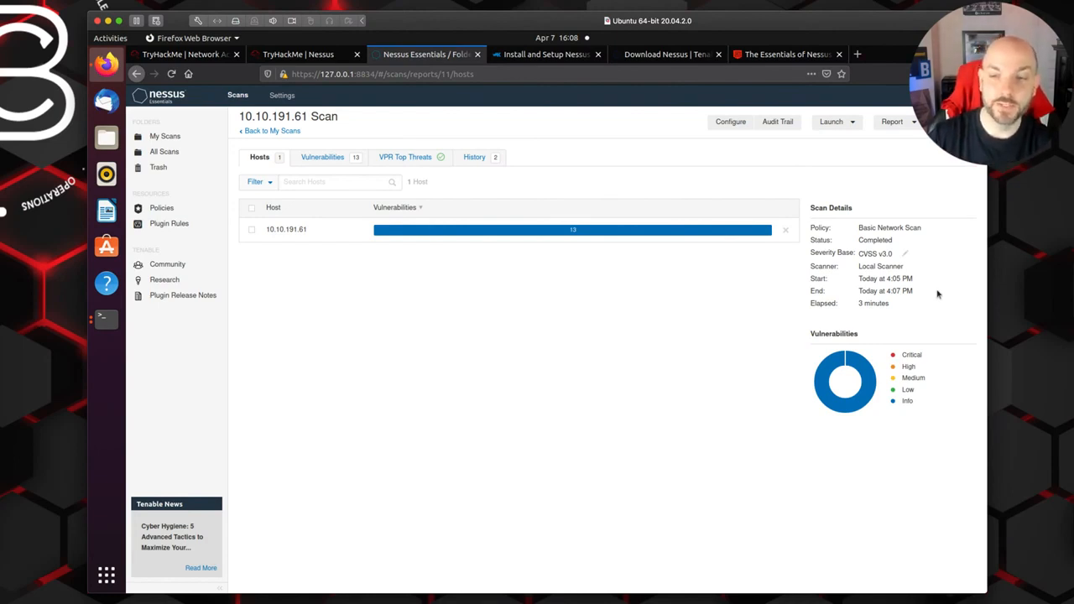
{"action": "left_click", "coordinate": [325, 160]}
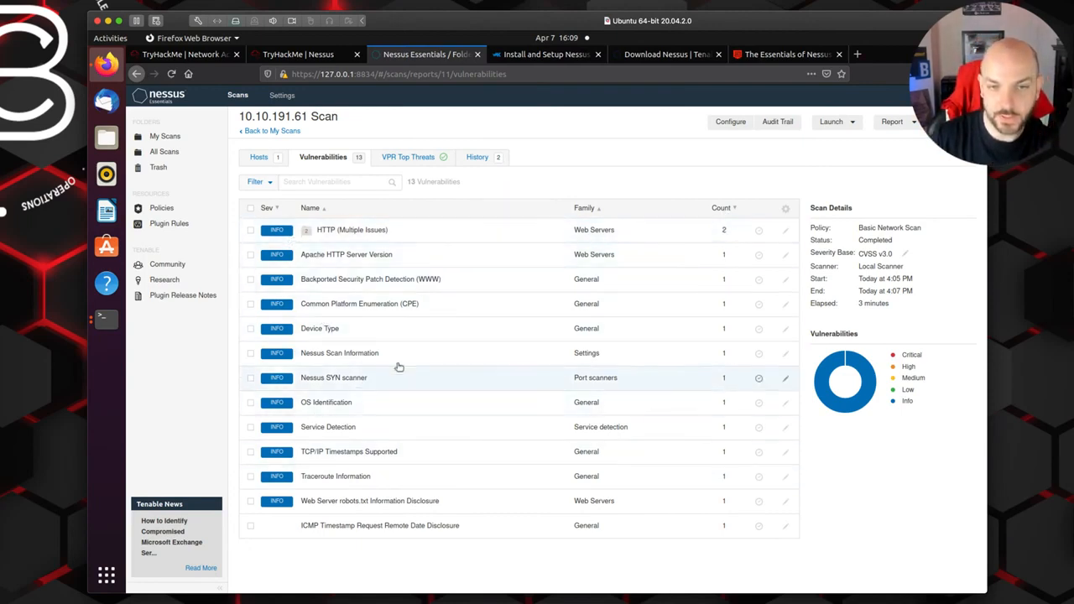
{"action": "left_click", "coordinate": [369, 234]}
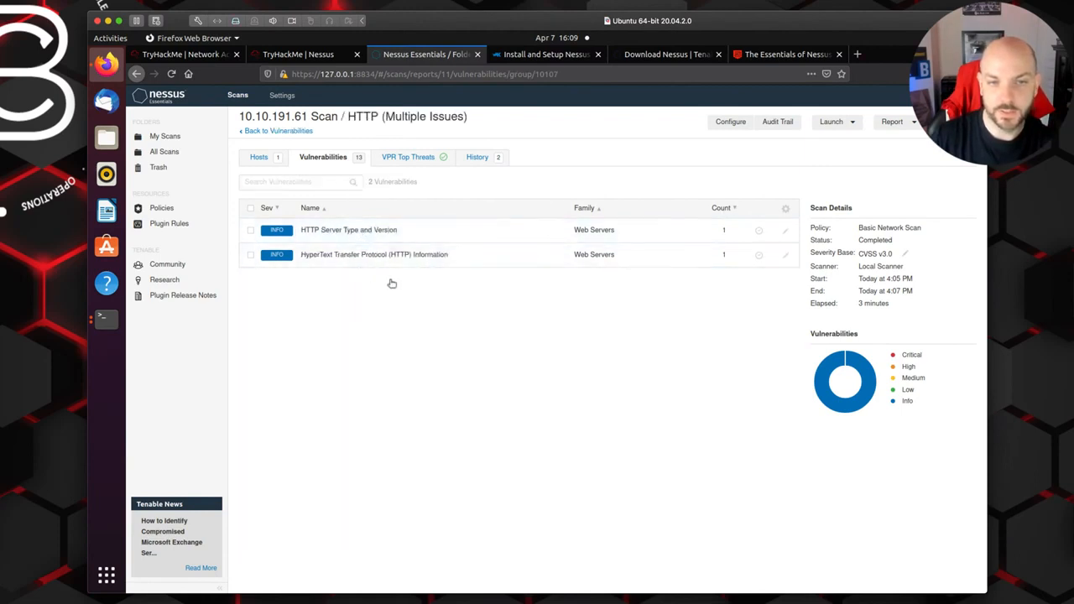
{"action": "left_click", "coordinate": [366, 234]}
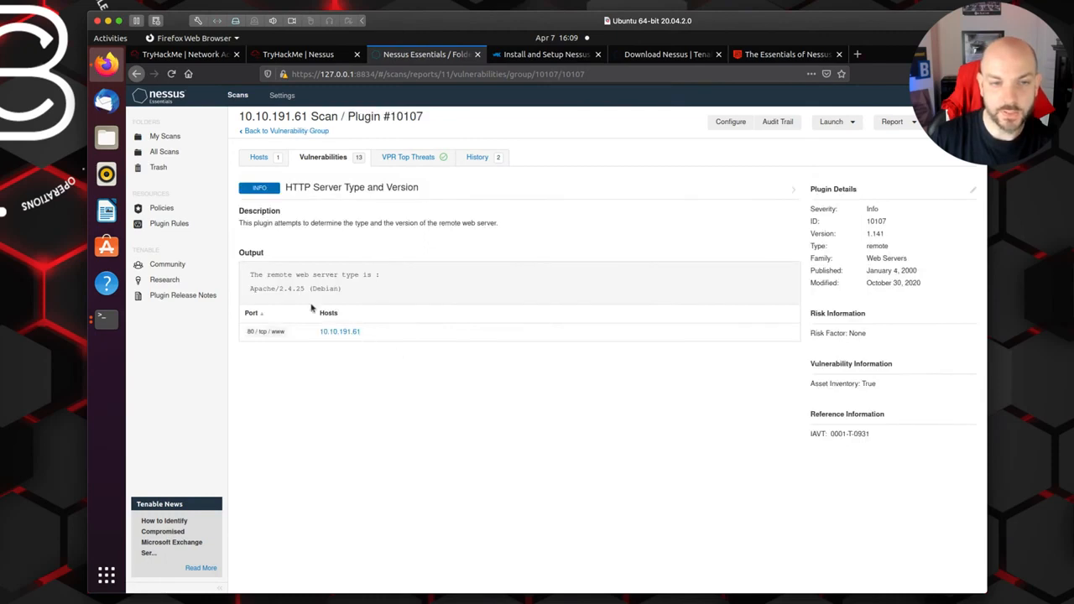
Examine the finding's web server type, version and port, and return to the scan's full vulnerability list
{"action": "left_click_drag", "start_coordinate": [248, 279], "coordinate": [385, 294]}
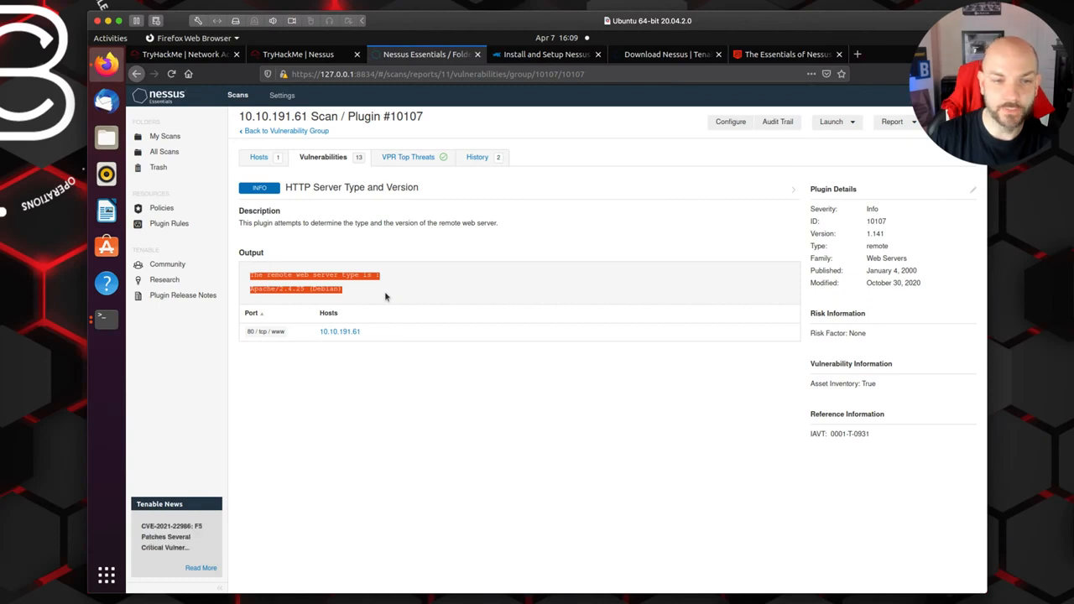
{"action": "left_click", "coordinate": [326, 286]}
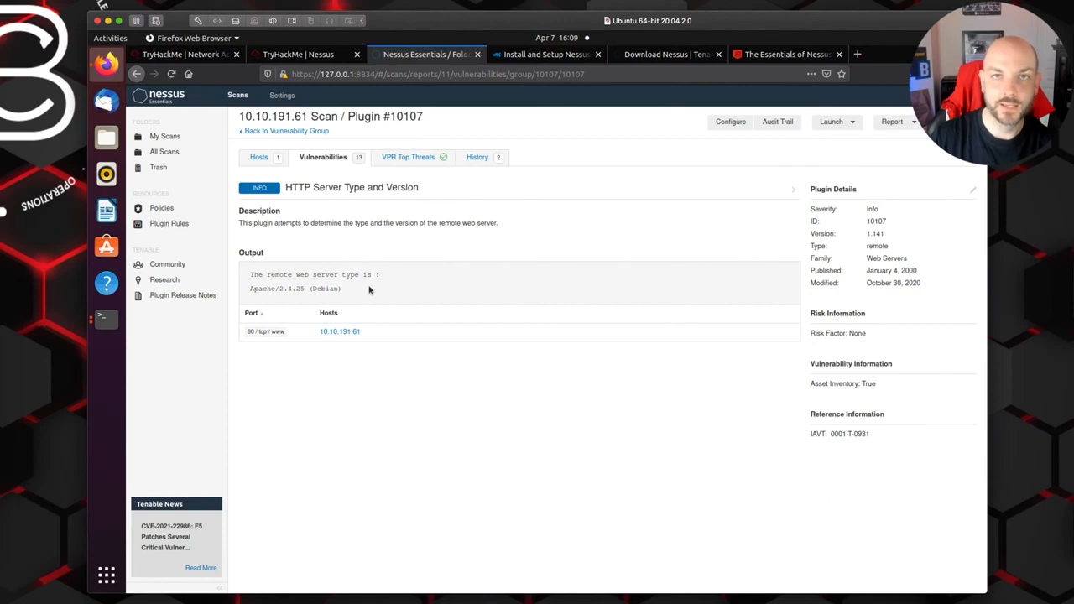
{"action": "left_click_drag", "start_coordinate": [368, 289], "coordinate": [247, 289]}
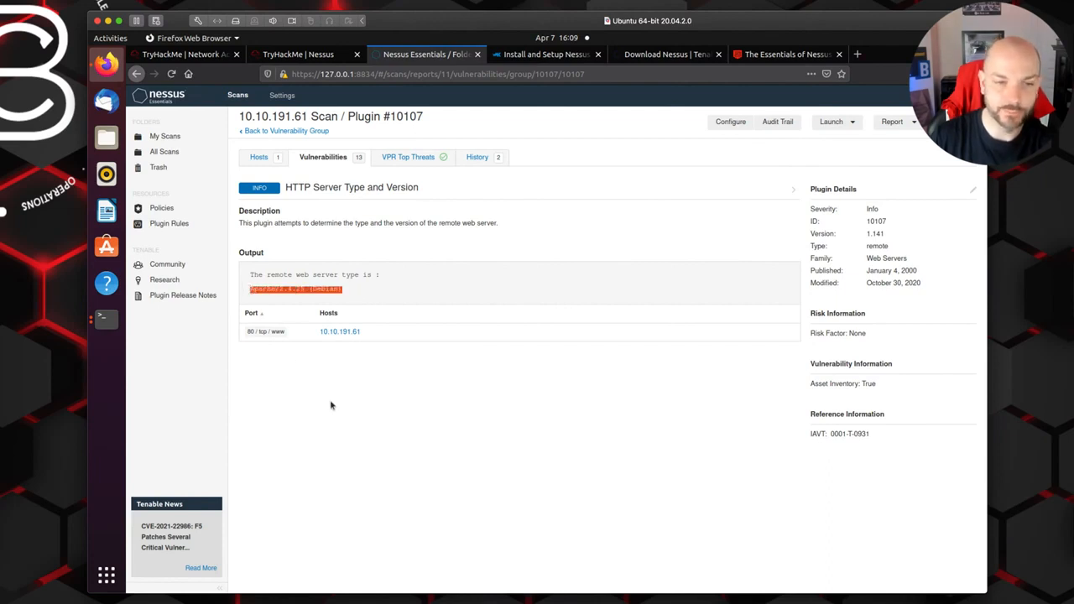
{"action": "left_click_drag", "start_coordinate": [248, 332], "coordinate": [256, 334]}
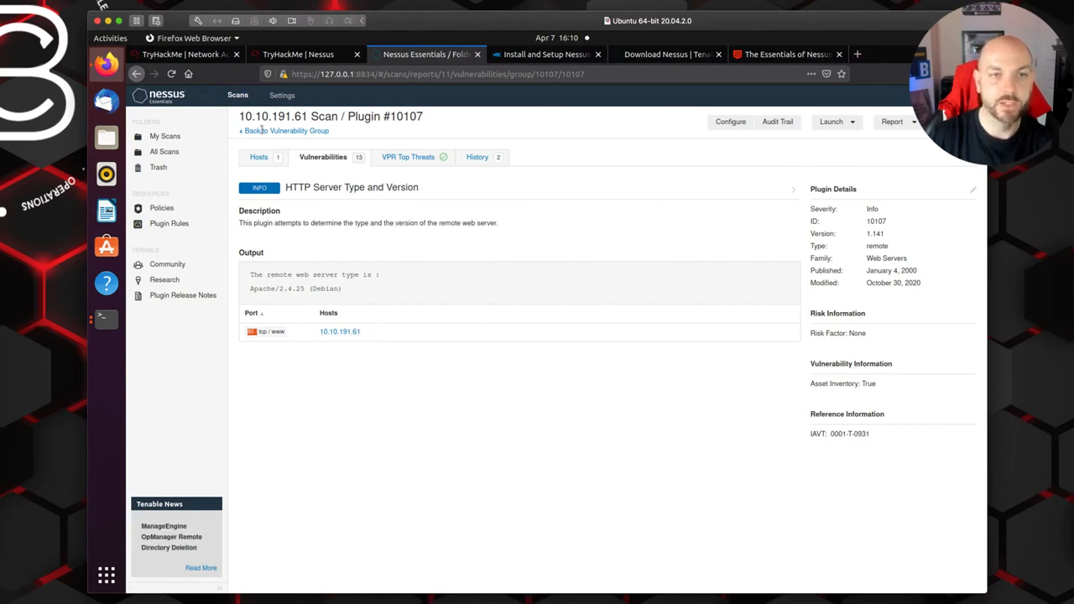
{"action": "left_click", "coordinate": [263, 132]}
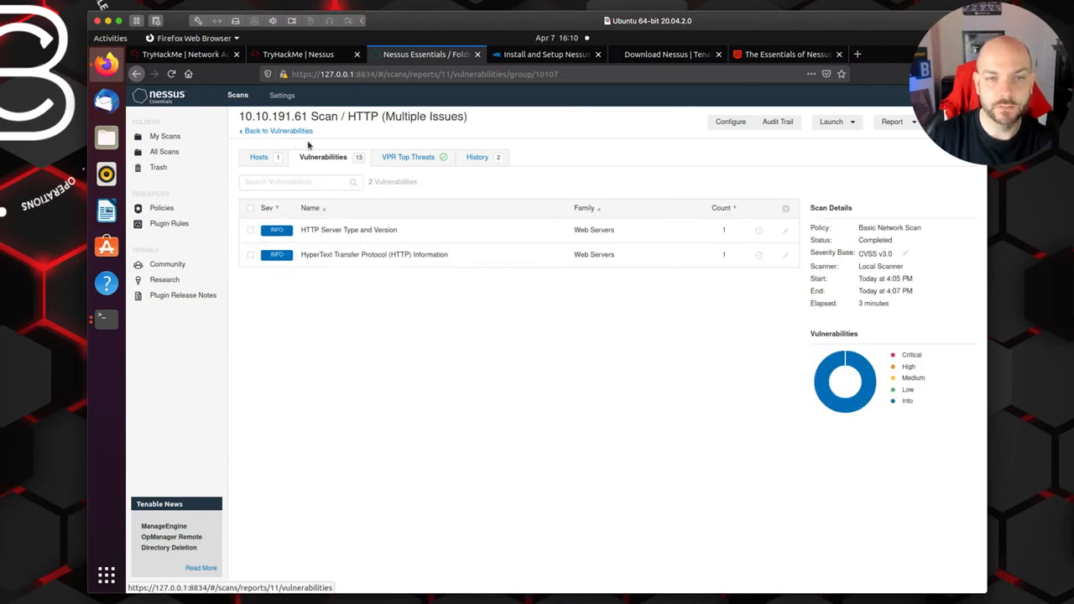
{"action": "left_click", "coordinate": [279, 132]}
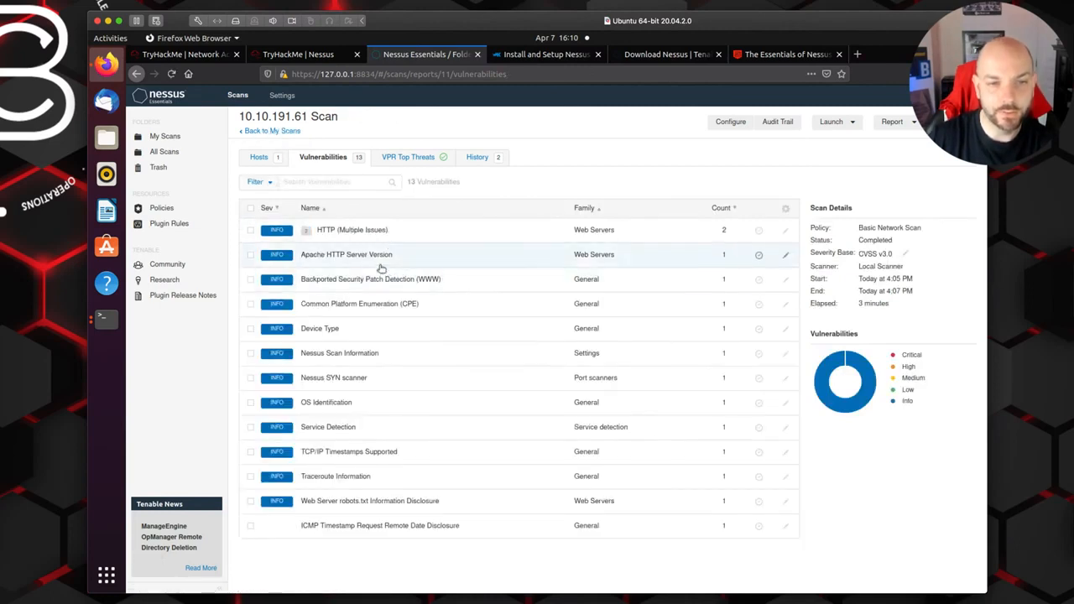
Review the Device Type finding and the expanded Nessus Scan Information output, returning to the vulnerability list
{"action": "left_click", "coordinate": [323, 328]}
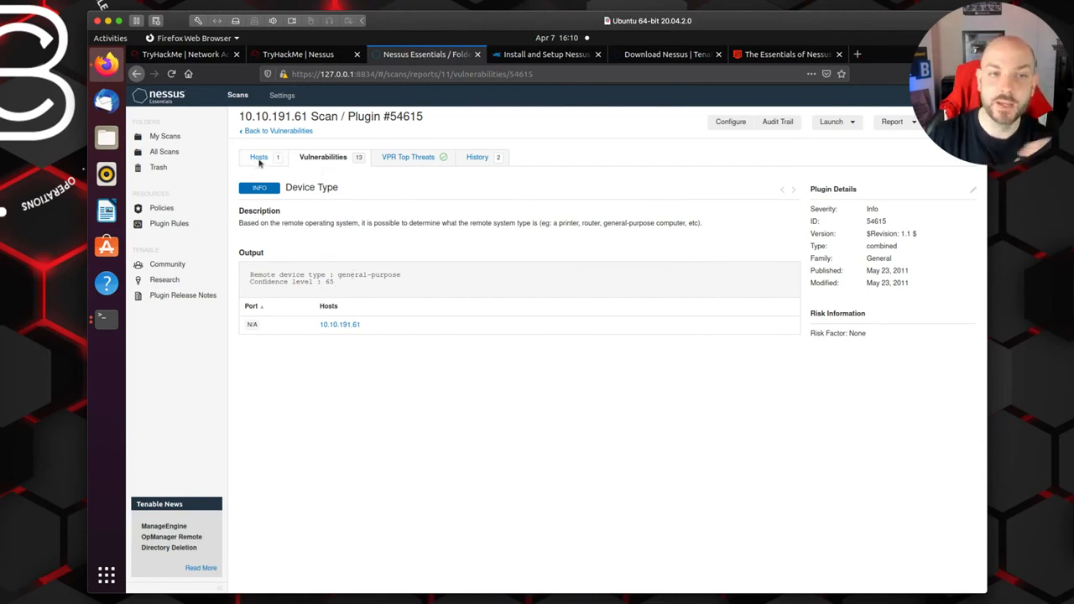
{"action": "left_click", "coordinate": [270, 132]}
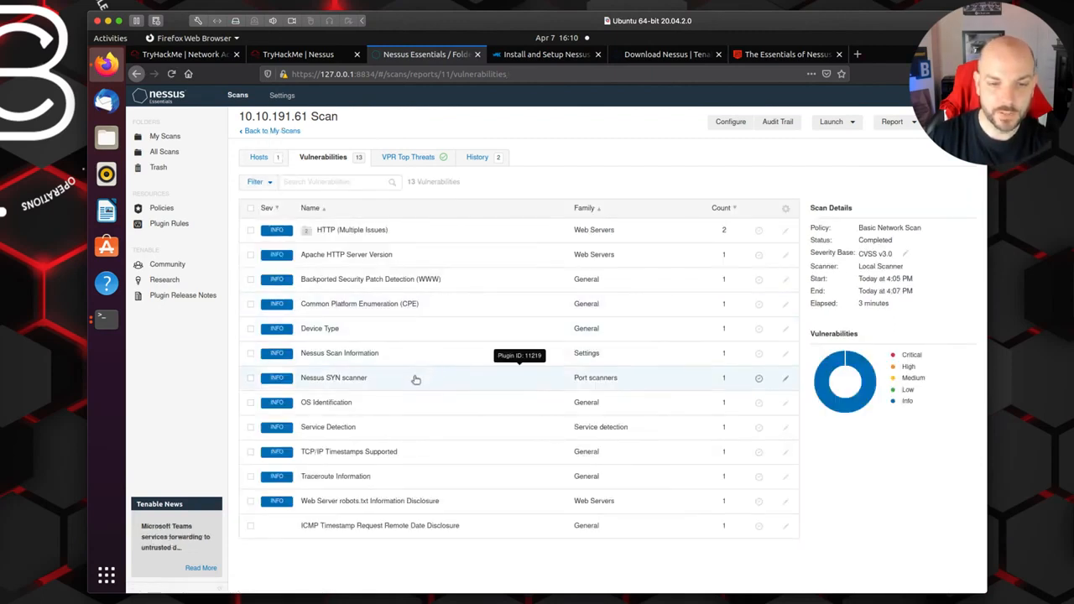
{"action": "left_click", "coordinate": [351, 357]}
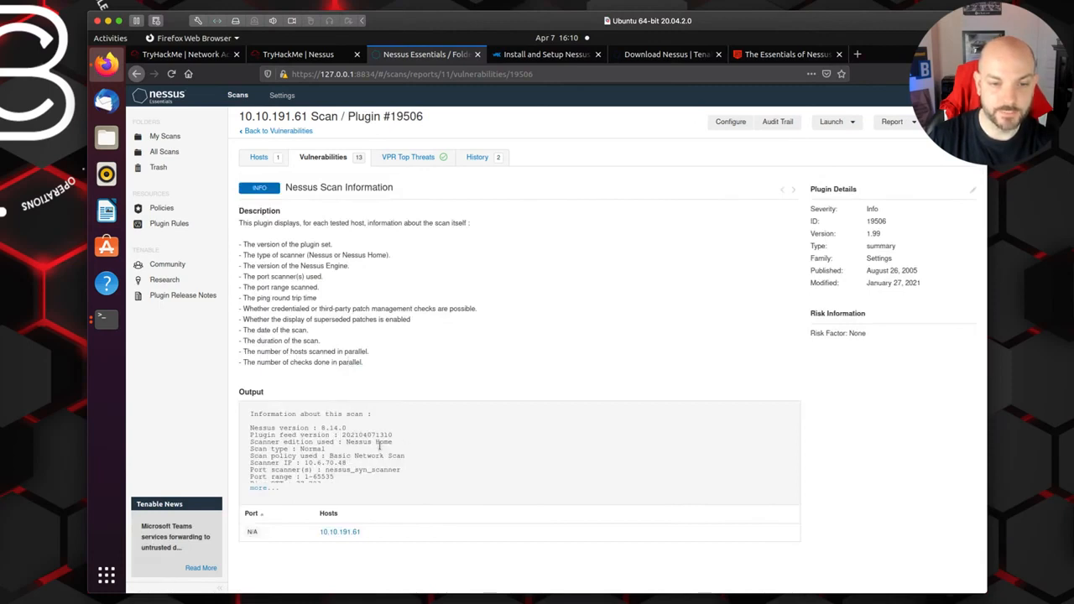
{"action": "left_click", "coordinate": [263, 489]}
{"action": "scroll", "coordinate": [361, 499], "scroll_direction": "down", "scroll_amount": 3}
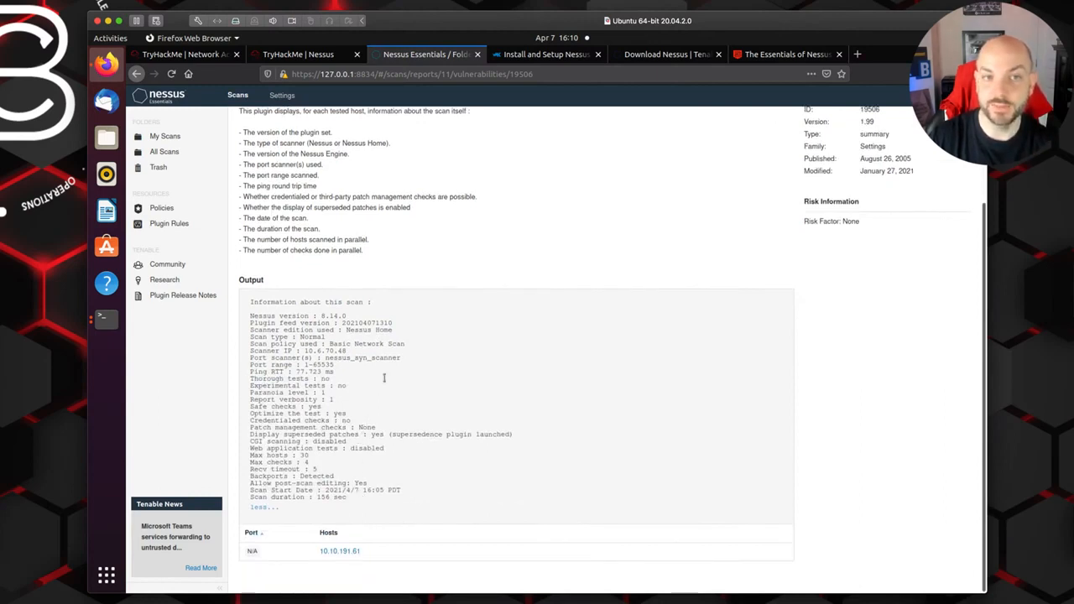
{"action": "scroll", "coordinate": [388, 314], "scroll_direction": "up", "scroll_amount": 3}
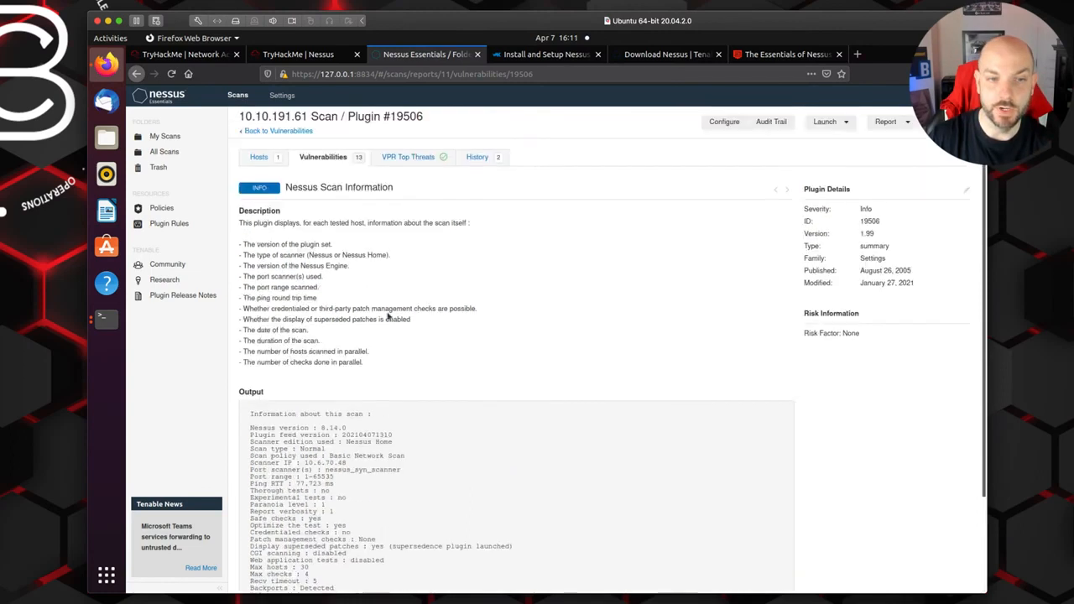
{"action": "left_click", "coordinate": [282, 131]}
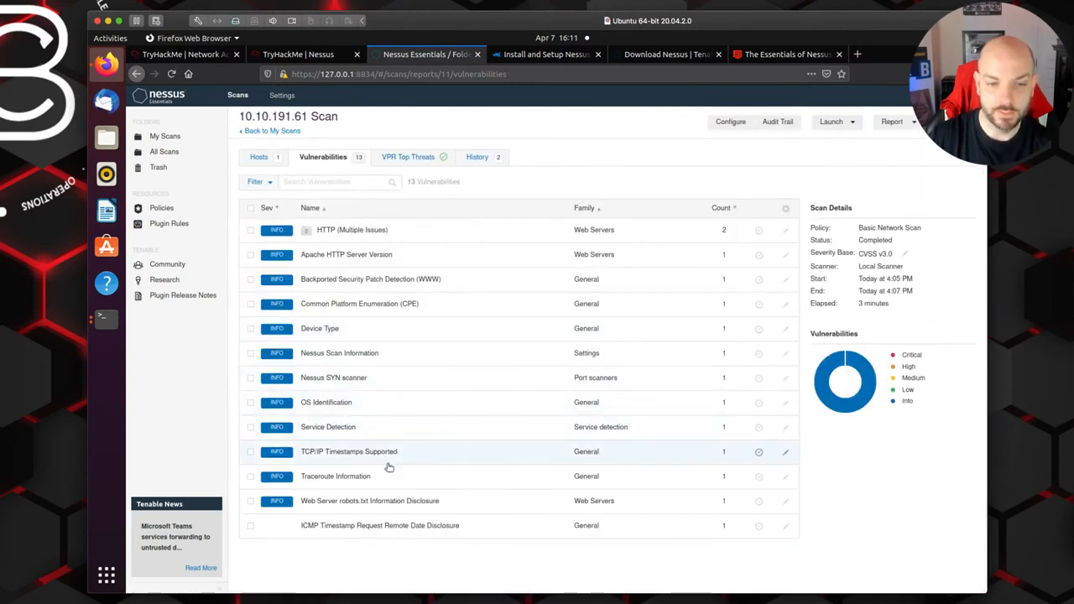
Examine the Common Platform Enumeration (CPE) finding and the scan's VPR Top Threats
{"action": "left_click", "coordinate": [347, 303]}
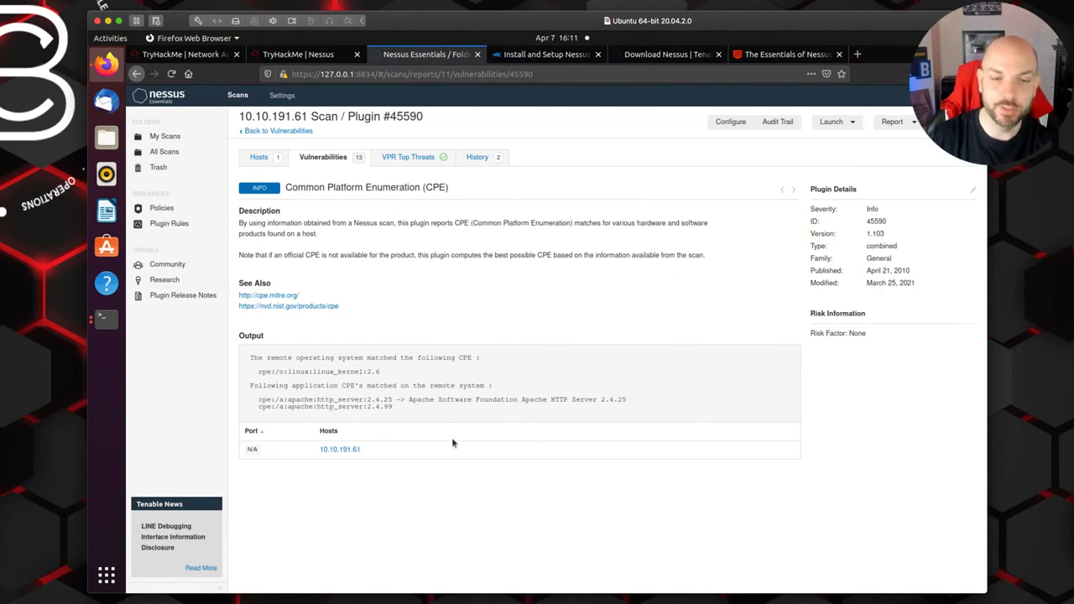
{"action": "left_click", "coordinate": [277, 131]}
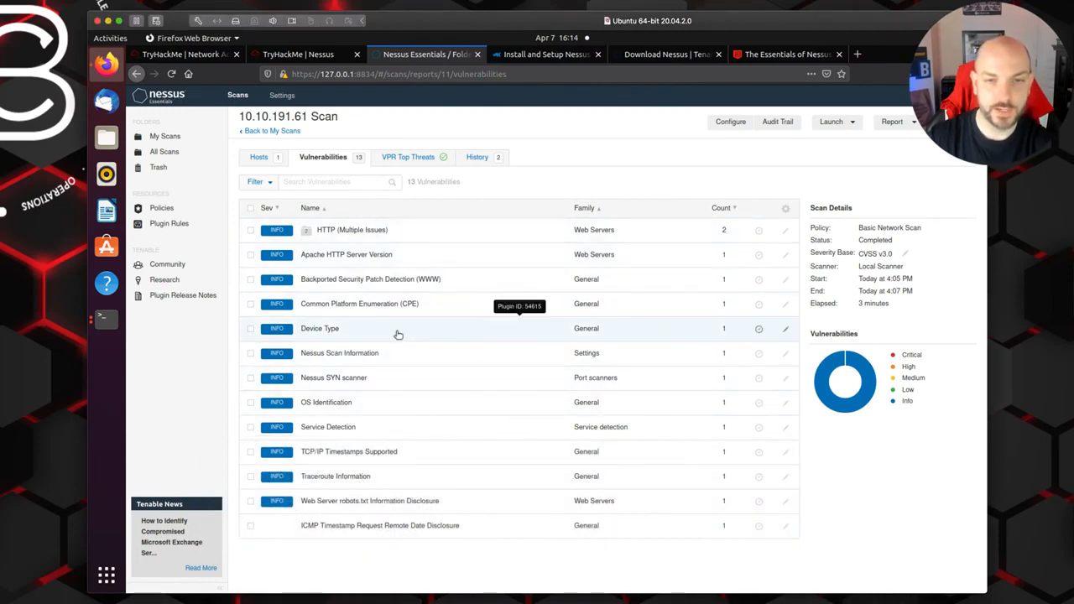
{"action": "left_click", "coordinate": [397, 162]}
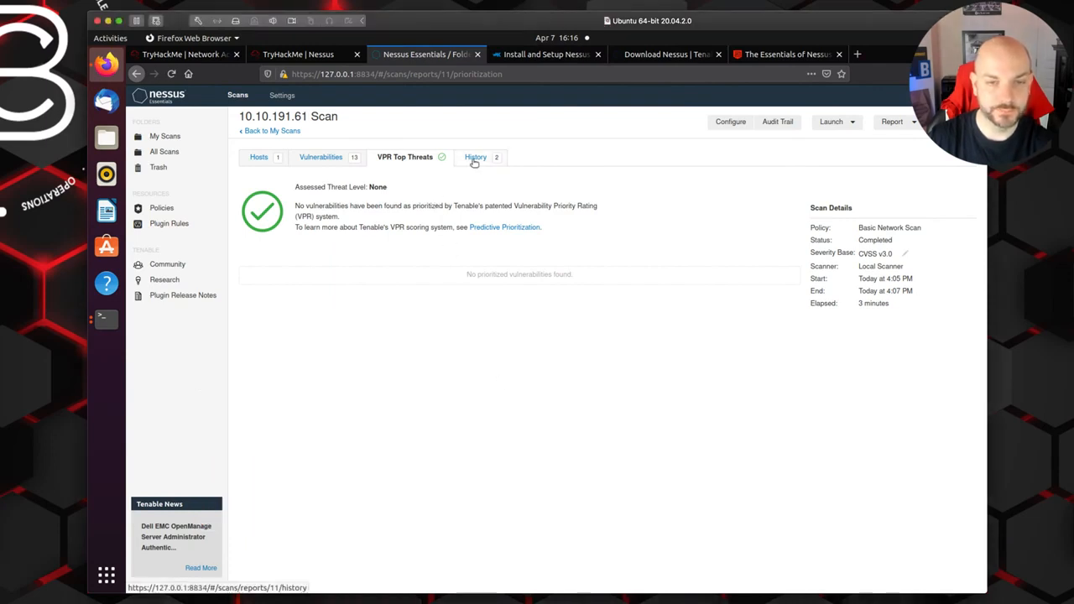
Switch to the TryHackMe Nessus room and read the remaining unanswered questions of Task 4, Scanning!
{"action": "left_click", "coordinate": [304, 56]}
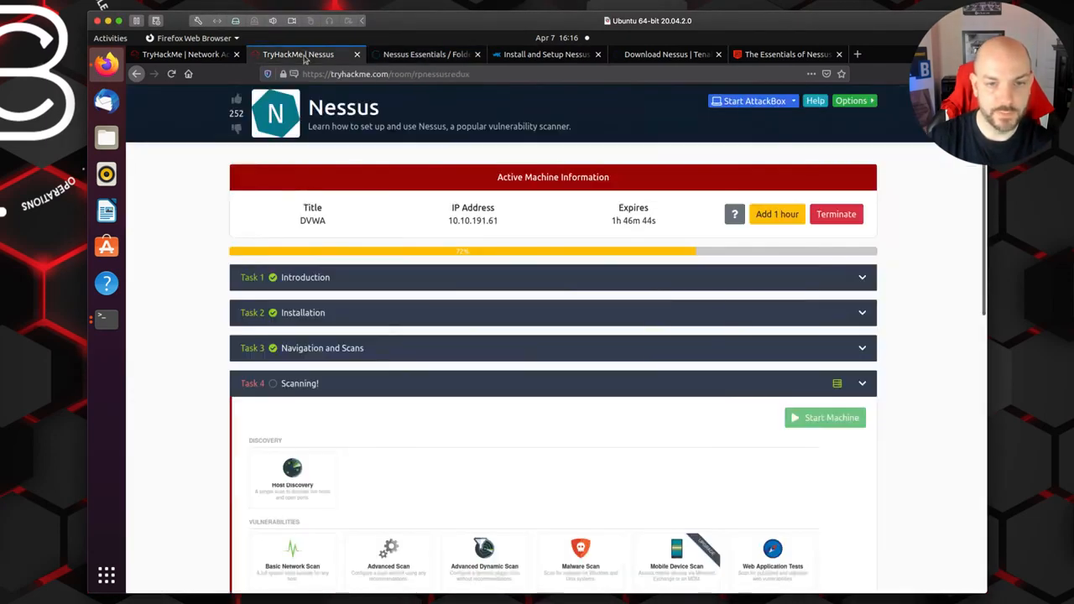
{"action": "scroll", "coordinate": [494, 371], "scroll_direction": "down", "scroll_amount": 5}
{"action": "scroll", "coordinate": [493, 374], "scroll_direction": "down", "scroll_amount": 3}
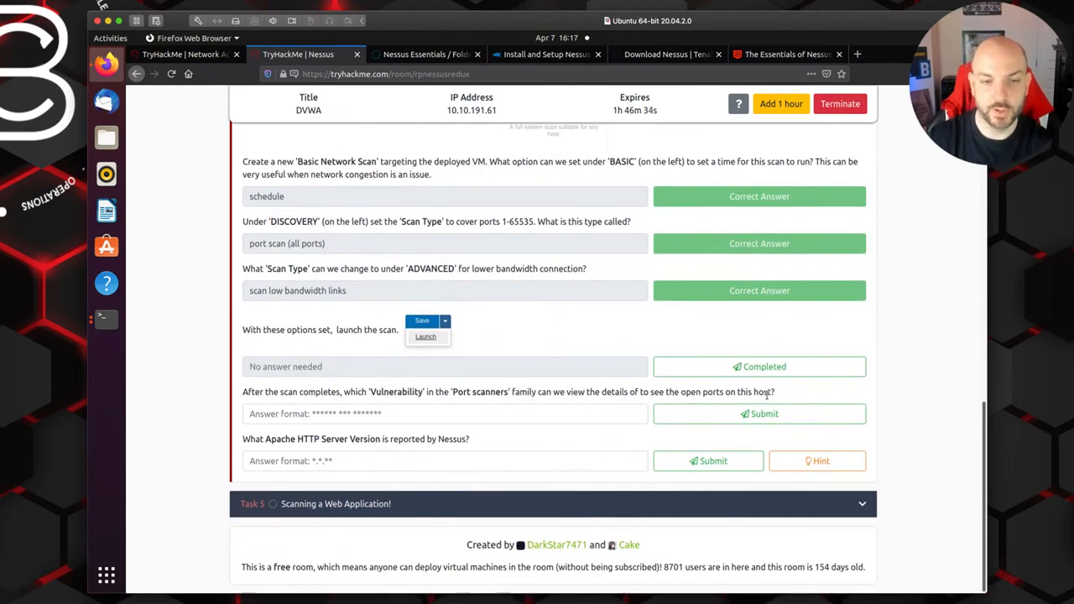
In Nessus, find the Port scanners family entry in the scan's vulnerabilities and open the Nessus SYN scanner finding
{"action": "left_click", "coordinate": [432, 54]}
{"action": "left_click", "coordinate": [320, 163]}
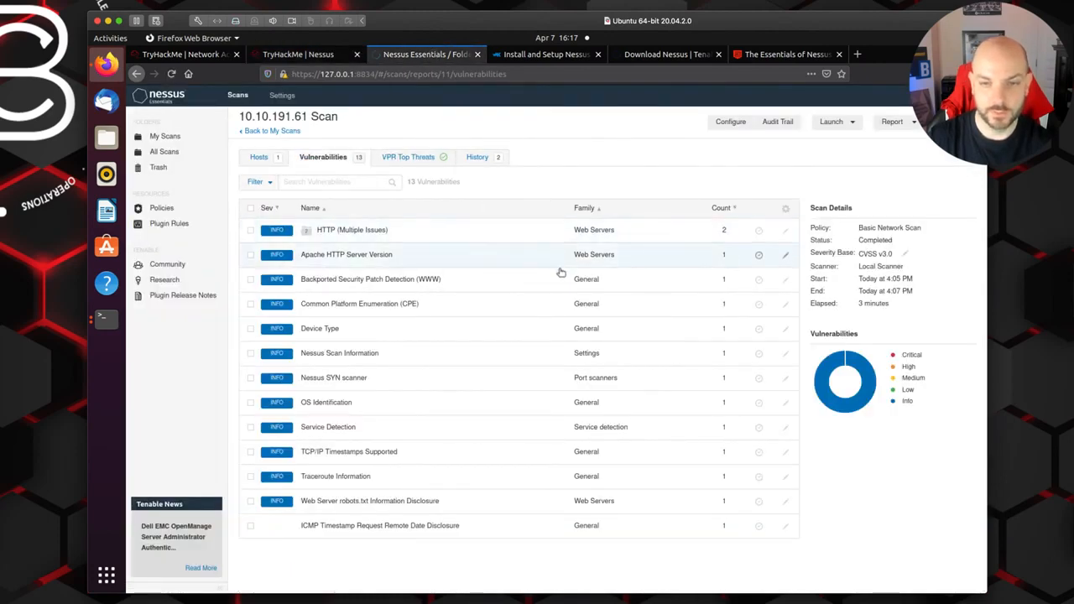
{"action": "left_click", "coordinate": [295, 56]}
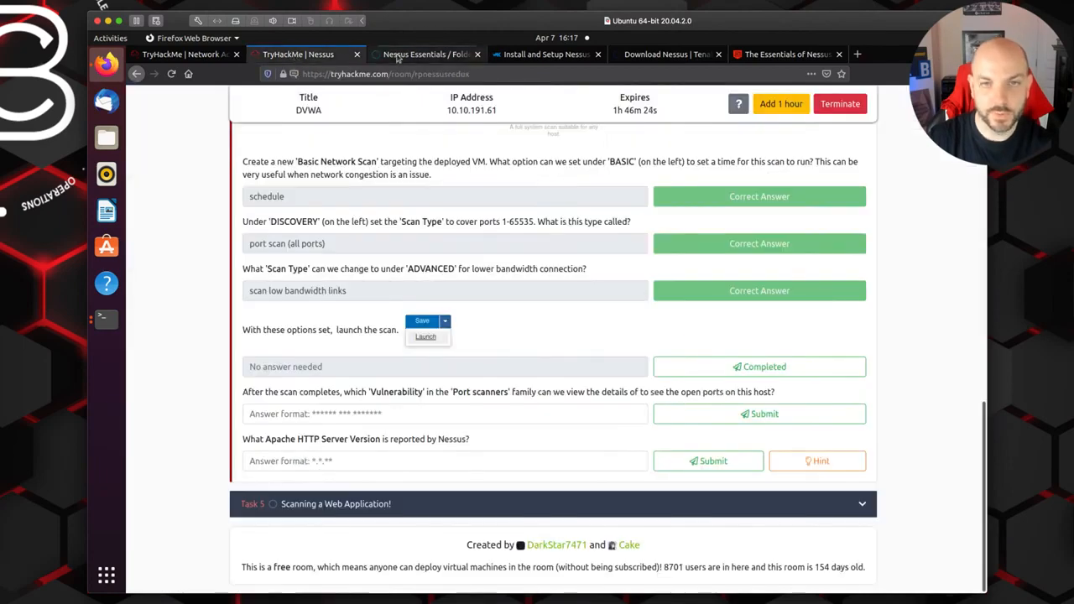
{"action": "left_click", "coordinate": [442, 55]}
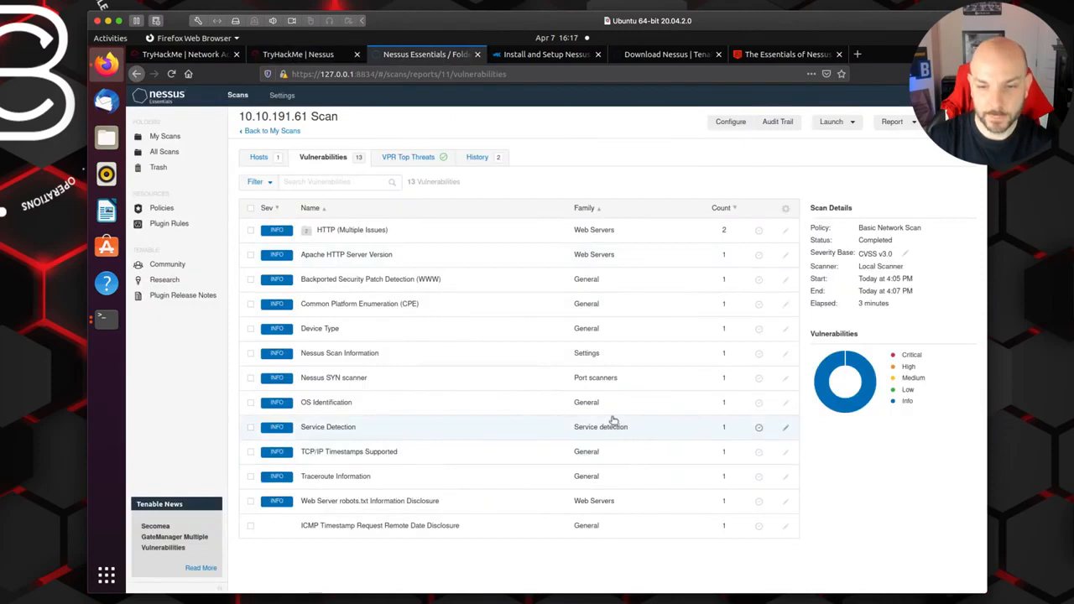
{"action": "left_click", "coordinate": [332, 383]}
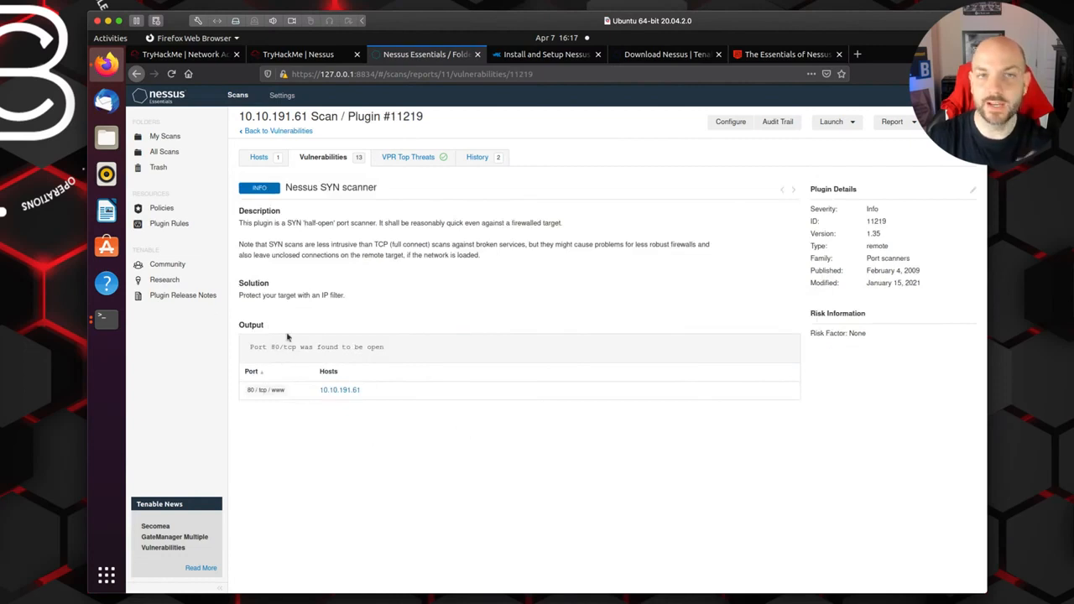
In the TryHackMe room, submit "nessus syn scanner" as the answer to the Port scanners vulnerability question
{"action": "left_click", "coordinate": [295, 55]}
{"action": "left_click", "coordinate": [276, 414]}
{"action": "type", "text": "nessus sy"}
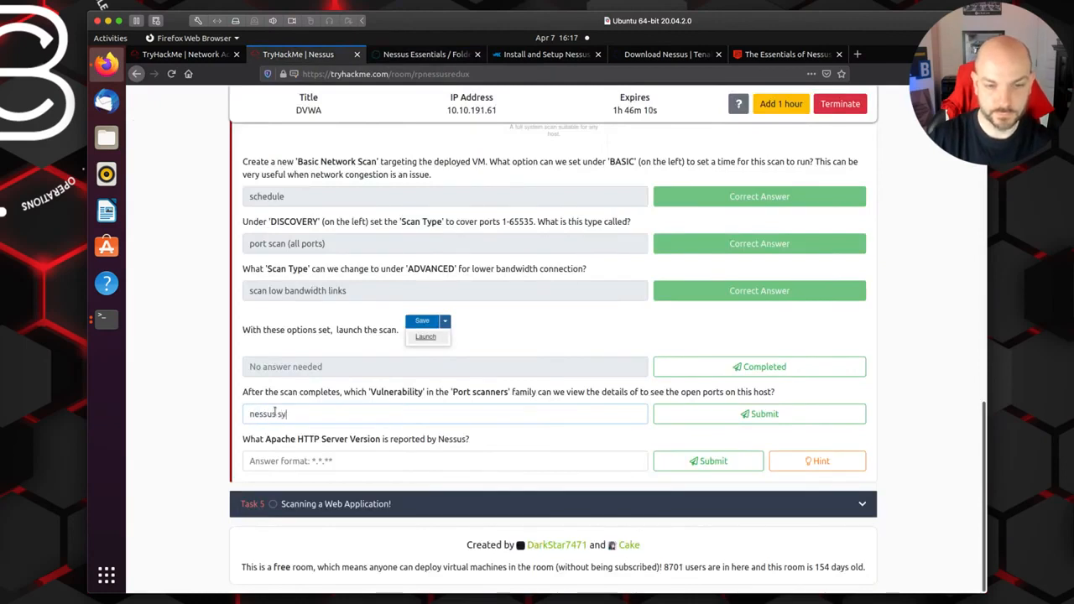
{"action": "type", "text": "n scanner"}
{"action": "left_click", "coordinate": [717, 414]}
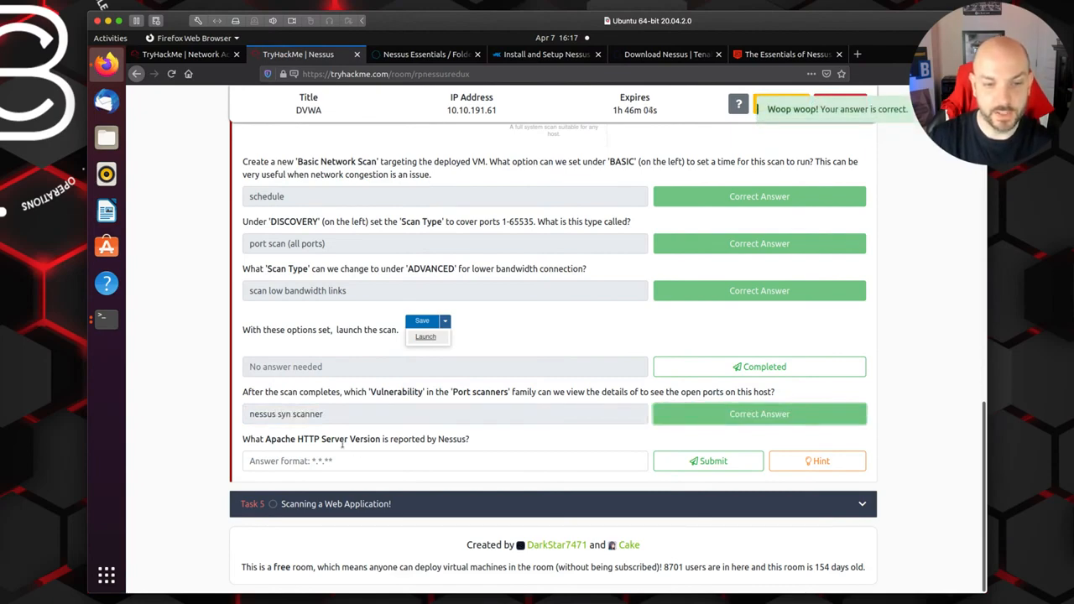
Back in Nessus, return to the vulnerability list and open the Apache HTTP Server Version finding
{"action": "left_click", "coordinate": [428, 56]}
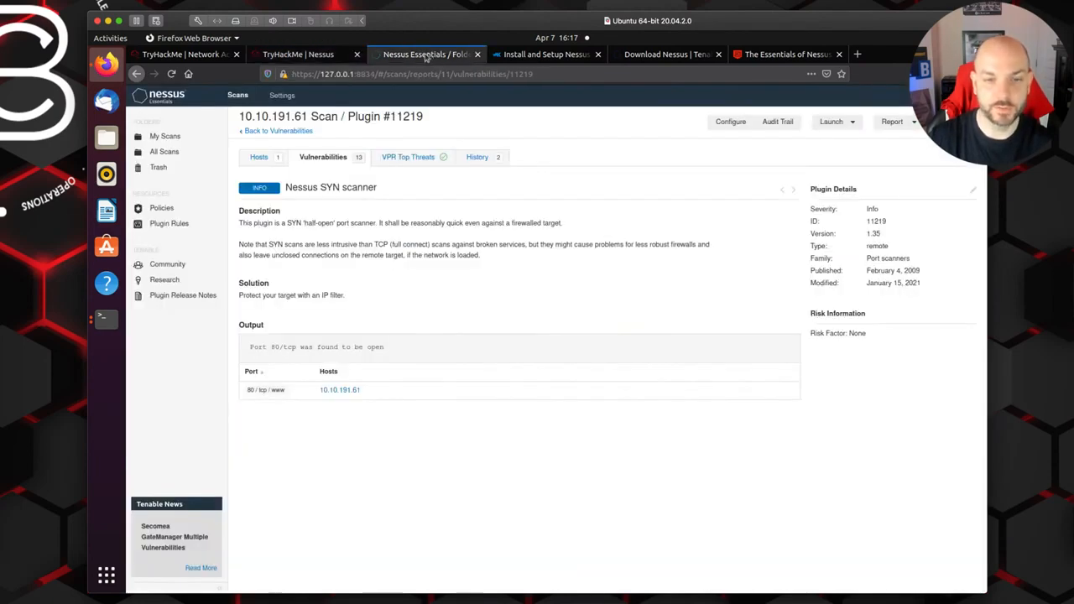
{"action": "left_click", "coordinate": [285, 132]}
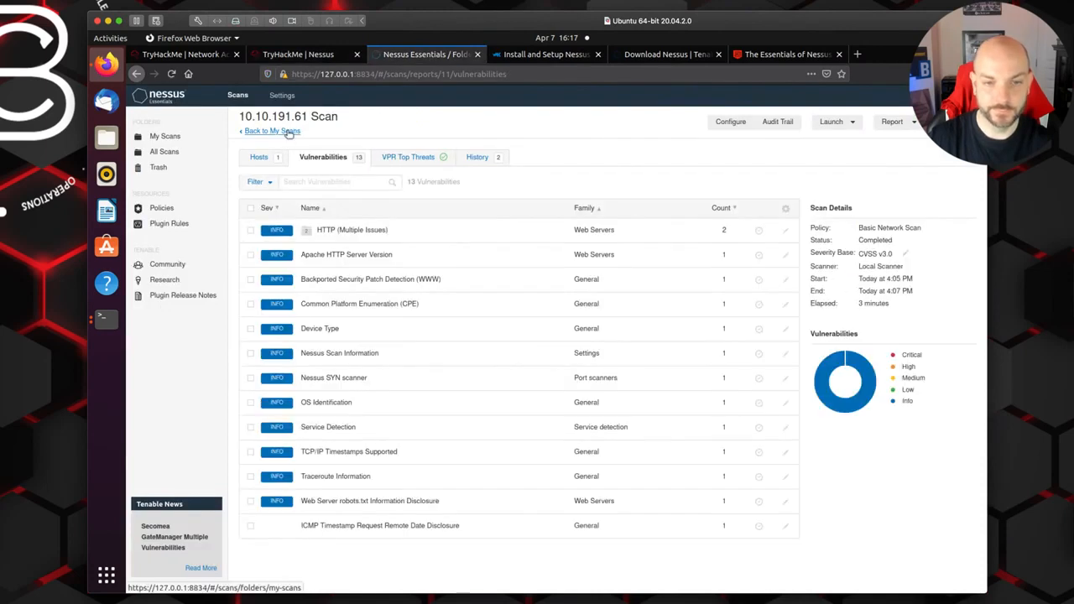
{"action": "left_click", "coordinate": [344, 259]}
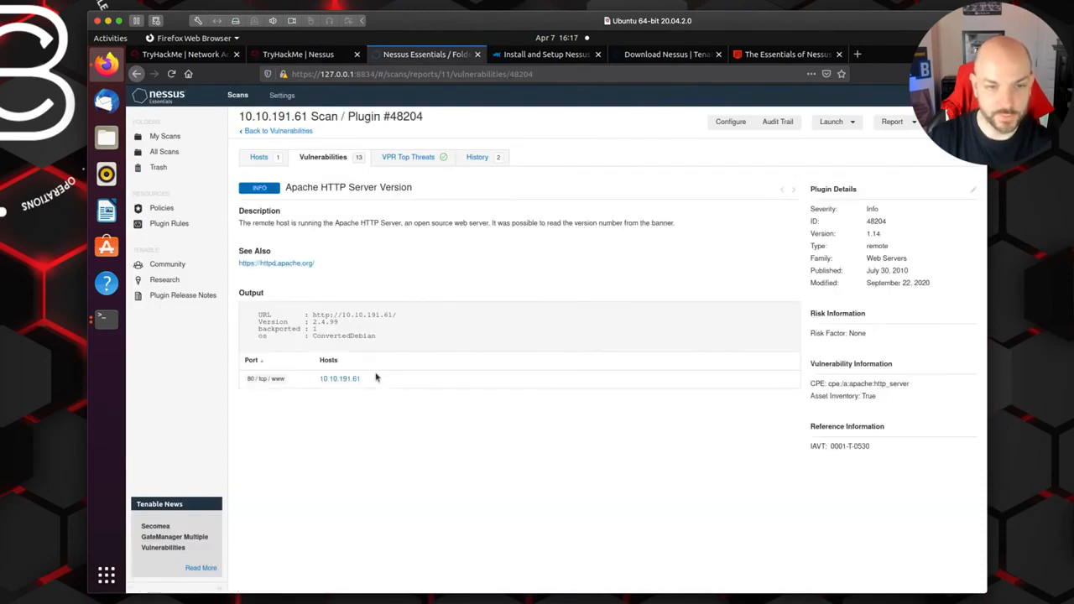
In the TryHackMe room, submit 2.4.99 as the Apache HTTP Server Version answer and expand Task 5, Scanning a Web Application!
{"action": "left_click", "coordinate": [296, 57]}
{"action": "left_click", "coordinate": [314, 462]}
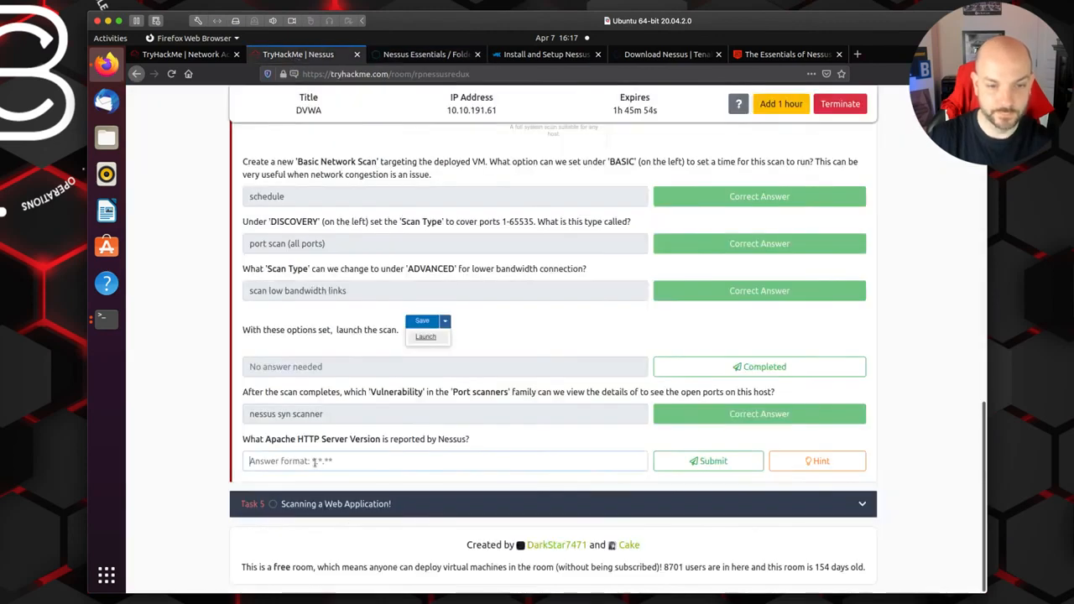
{"action": "type", "text": "2.4.88"}
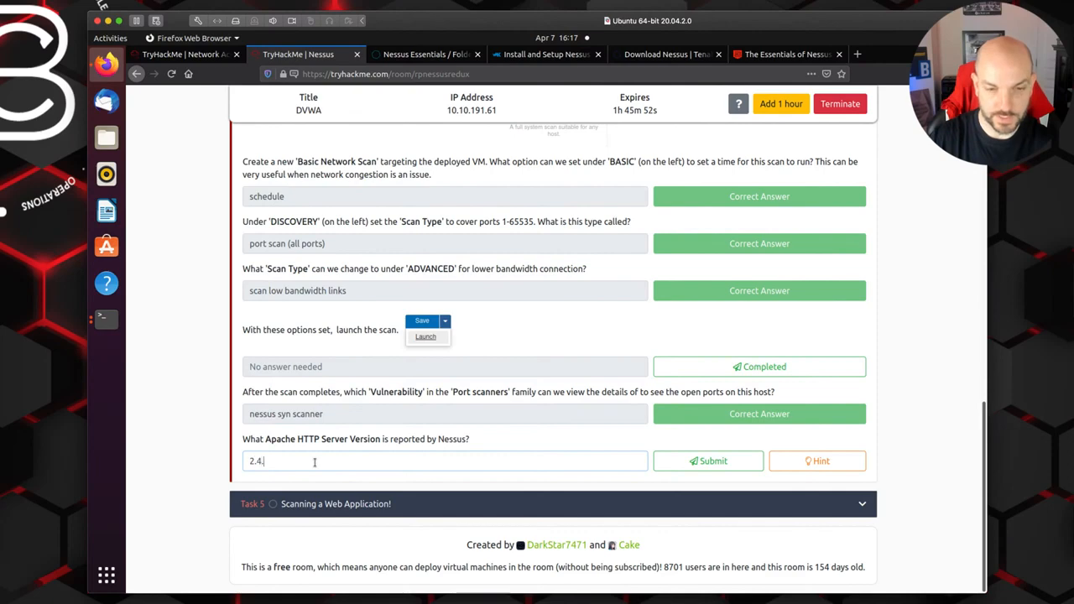
{"action": "key", "text": "BackSpace"}
{"action": "key", "text": "BackSpace"}
{"action": "type", "text": "99"}
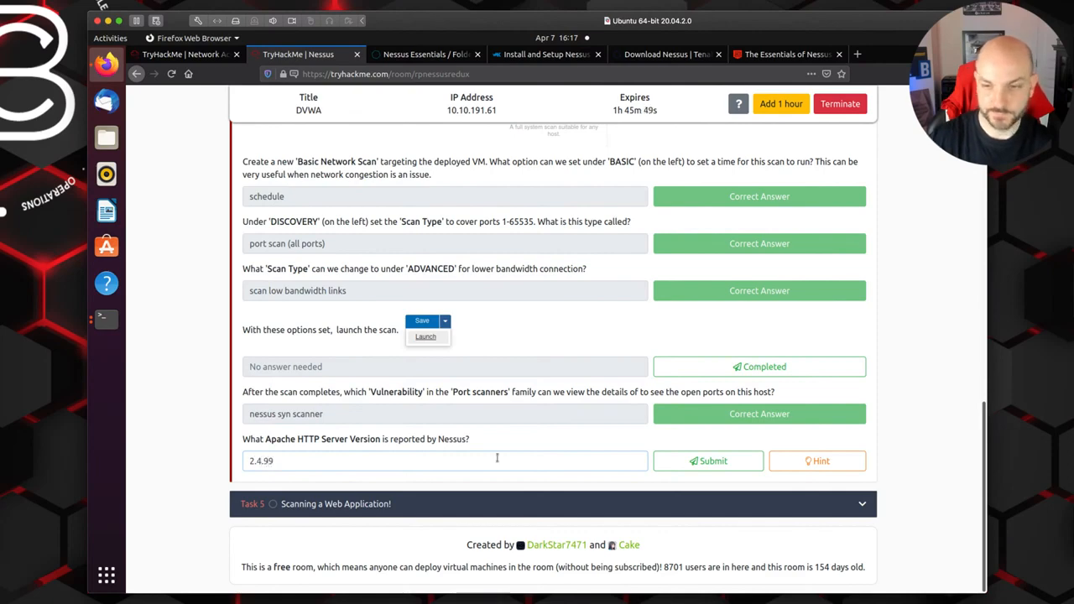
{"action": "left_click", "coordinate": [715, 460]}
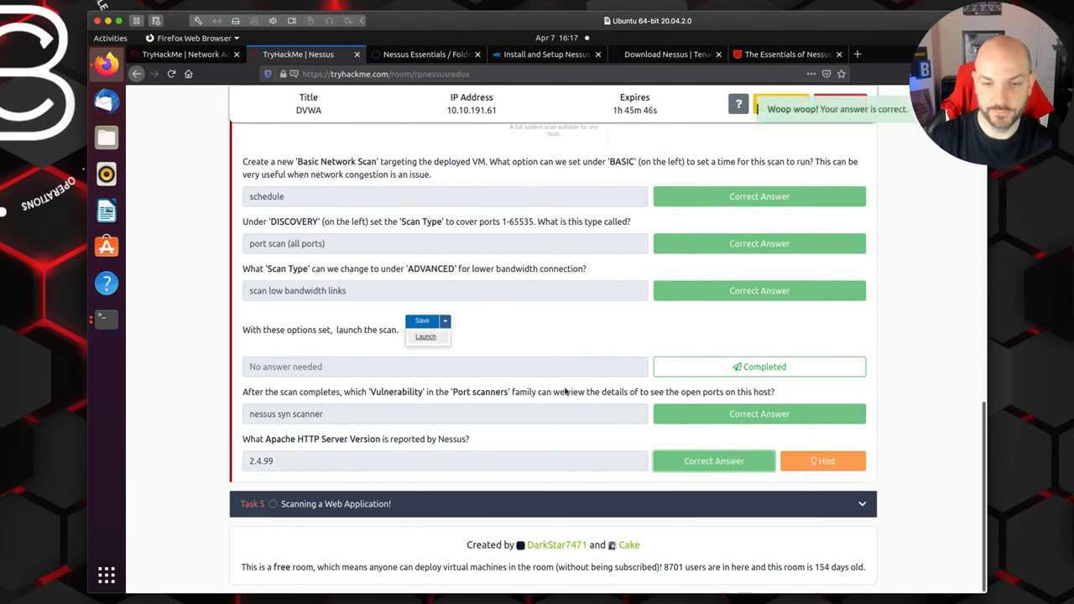
{"action": "left_click", "coordinate": [705, 505]}
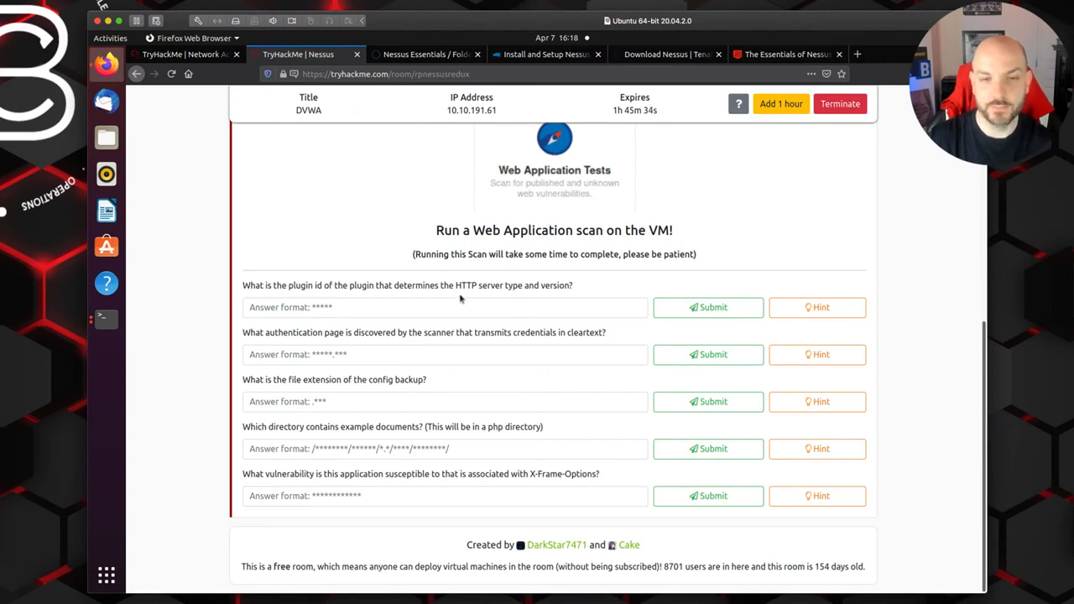
In Nessus, return to My Scans and open the configuration of the 10.10.249.155 Web Application scan
{"action": "left_click", "coordinate": [423, 56]}
{"action": "left_click", "coordinate": [294, 134]}
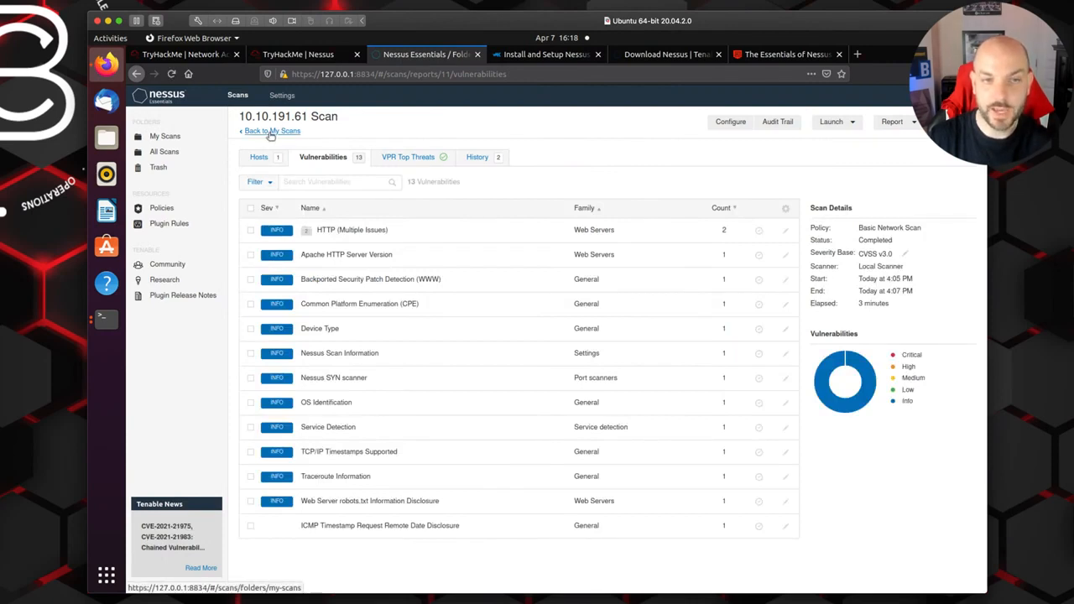
{"action": "left_click", "coordinate": [271, 132]}
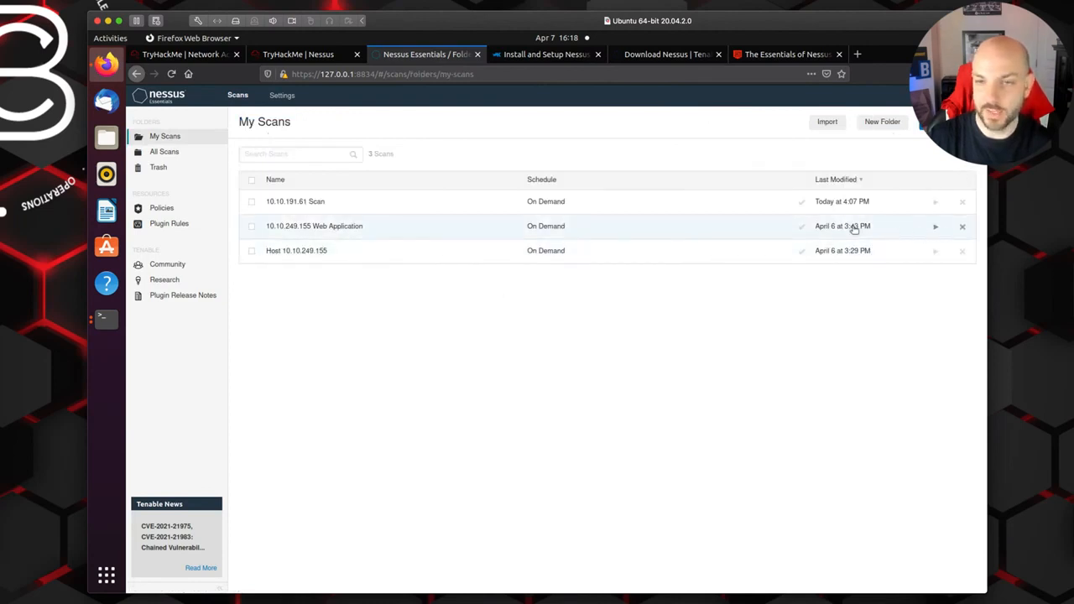
{"action": "left_click", "coordinate": [251, 225]}
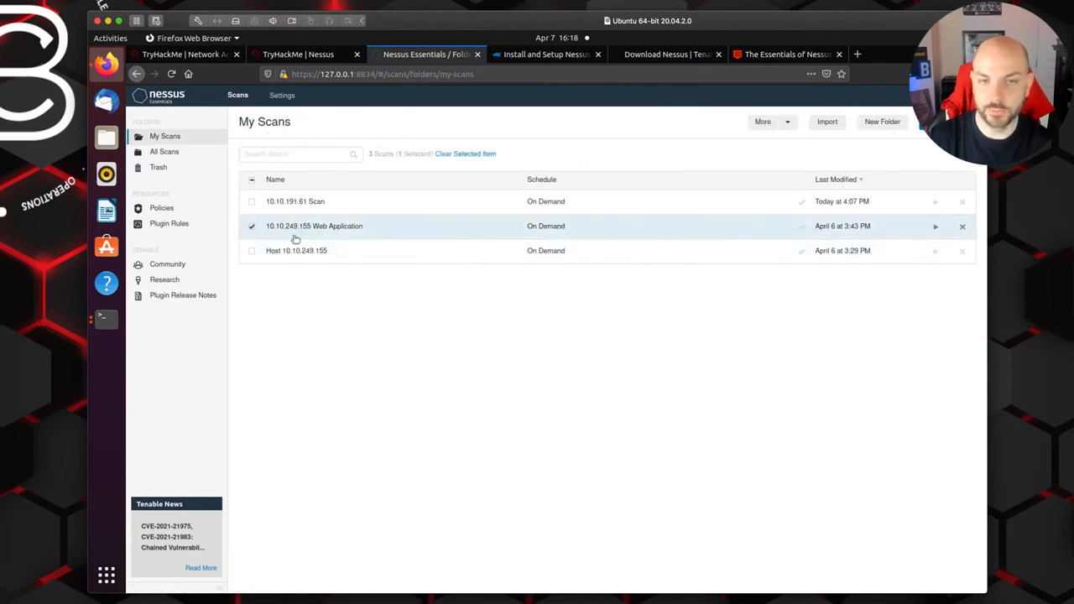
{"action": "left_click", "coordinate": [791, 124]}
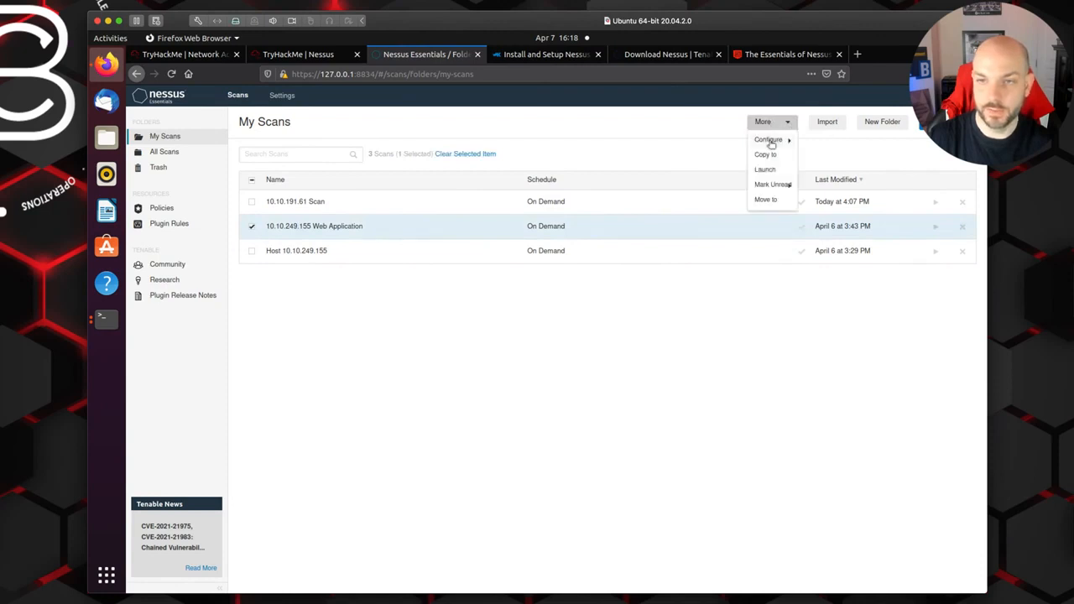
{"action": "left_click", "coordinate": [769, 141]}
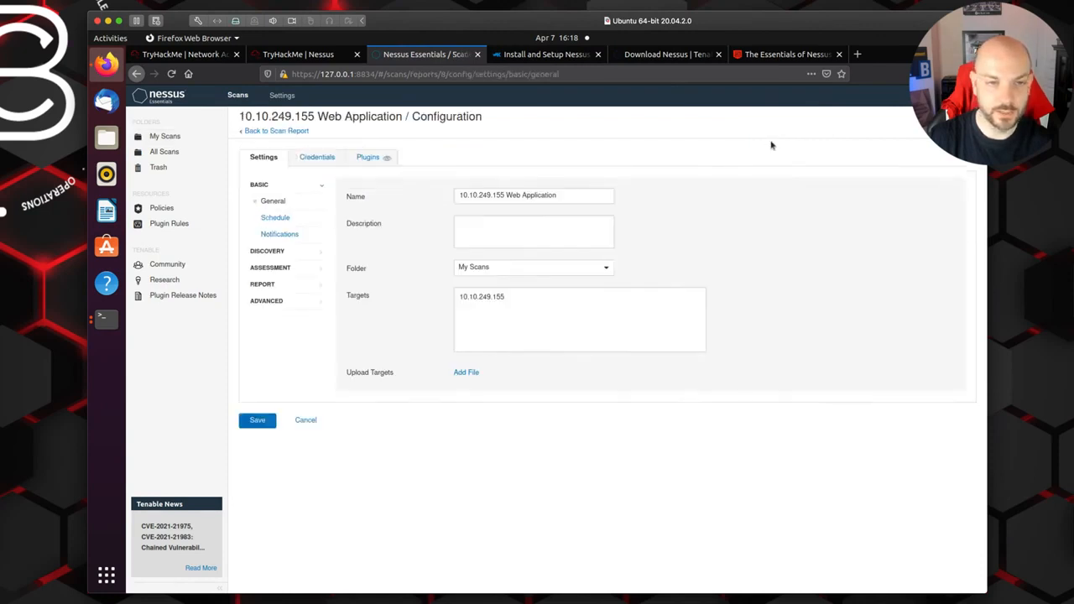
Review the discovery and assessment settings, compare the complex and quick web vulnerability scan types, and return to the scan report
{"action": "left_click", "coordinate": [266, 252]}
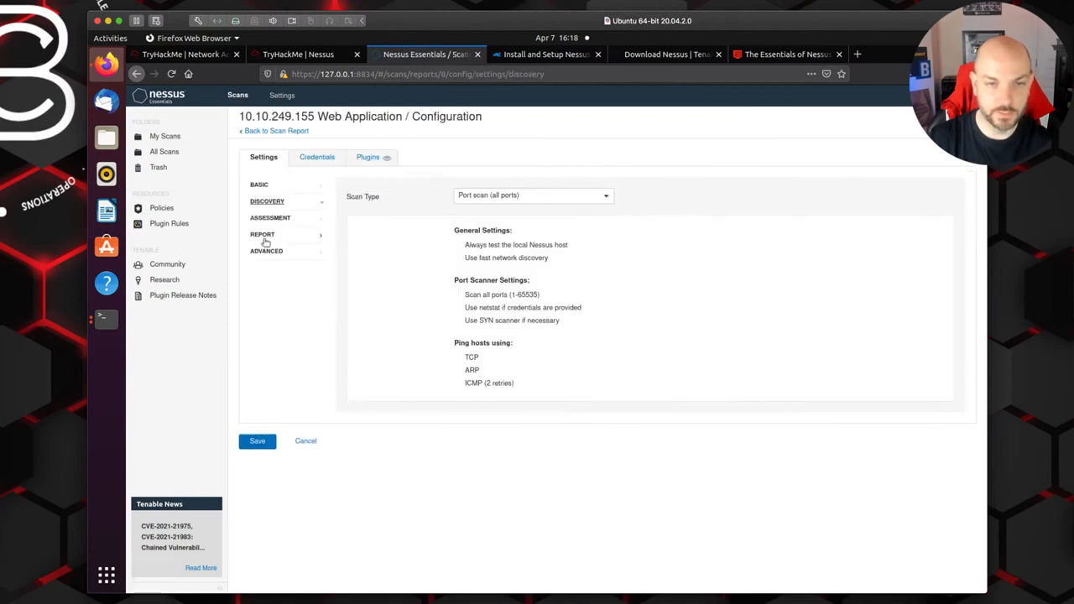
{"action": "left_click", "coordinate": [270, 219]}
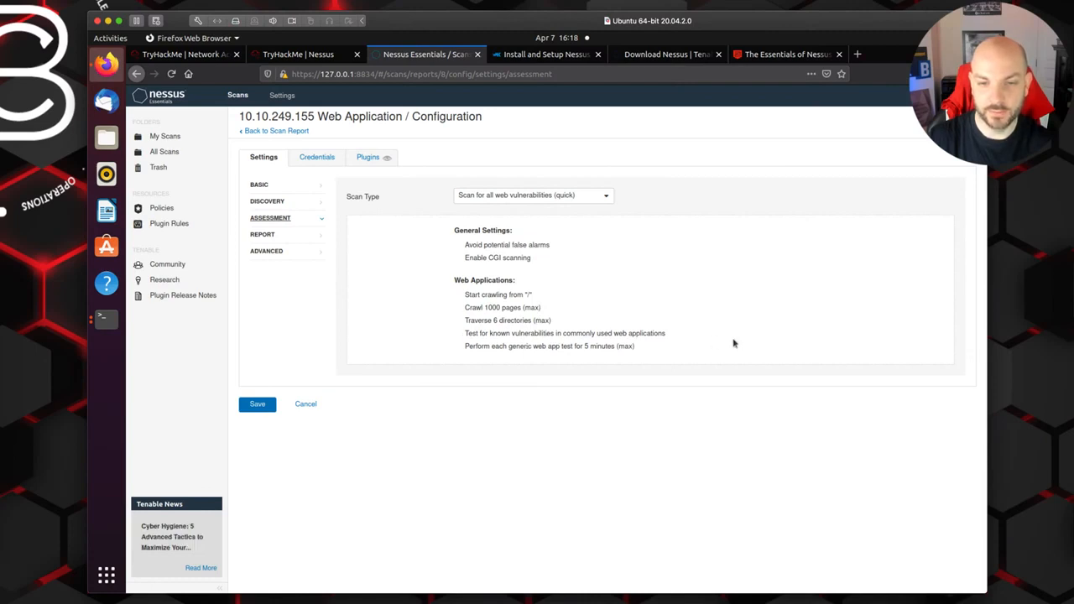
{"action": "left_click", "coordinate": [608, 198]}
{"action": "left_click", "coordinate": [565, 244]}
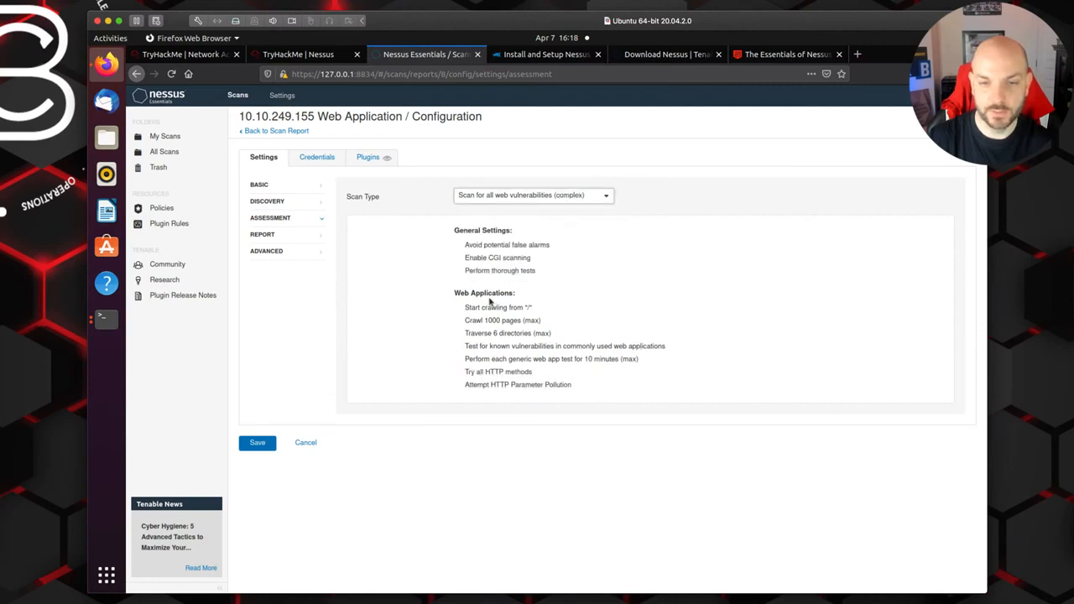
{"action": "left_click", "coordinate": [607, 199]}
{"action": "left_click", "coordinate": [551, 227]}
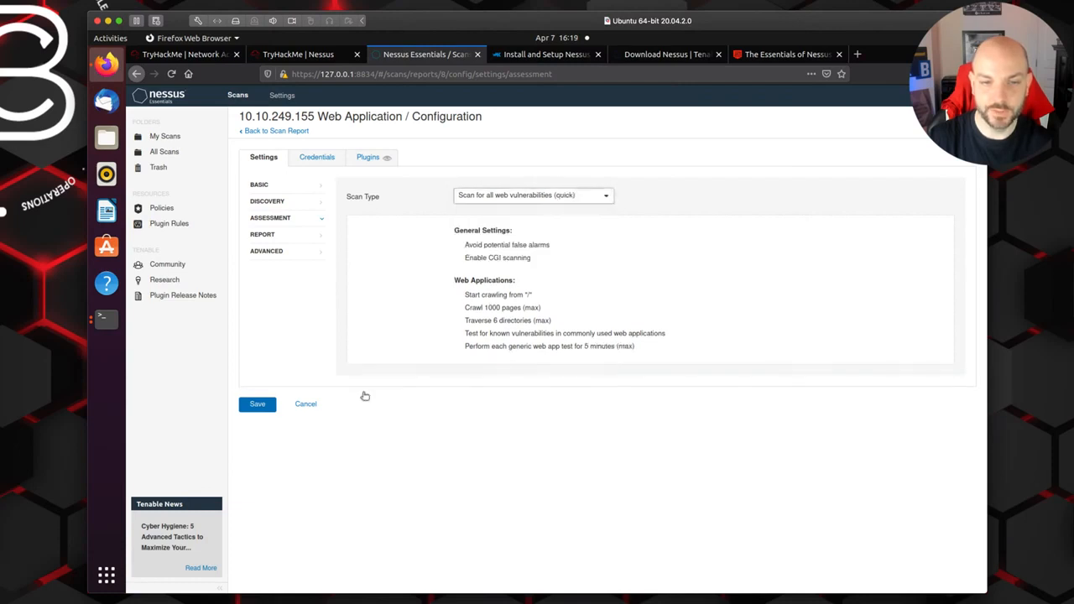
{"action": "left_click", "coordinate": [287, 134]}
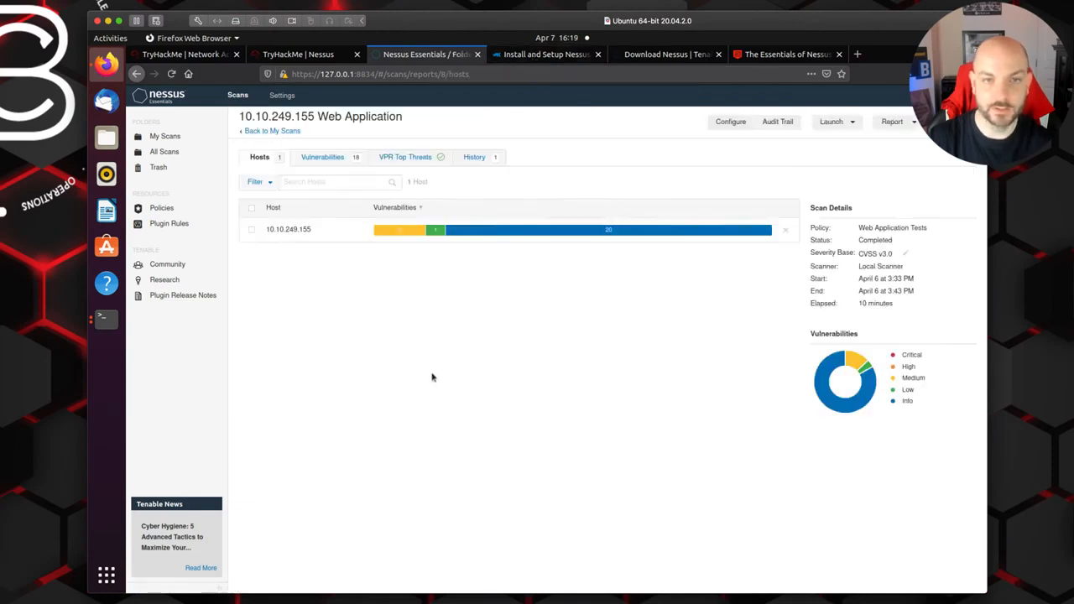
Review host 10.10.249.155's vulnerabilities and the Web Server (Multiple Issues) group, returning to the host's vulnerability list
{"action": "left_click", "coordinate": [354, 236]}
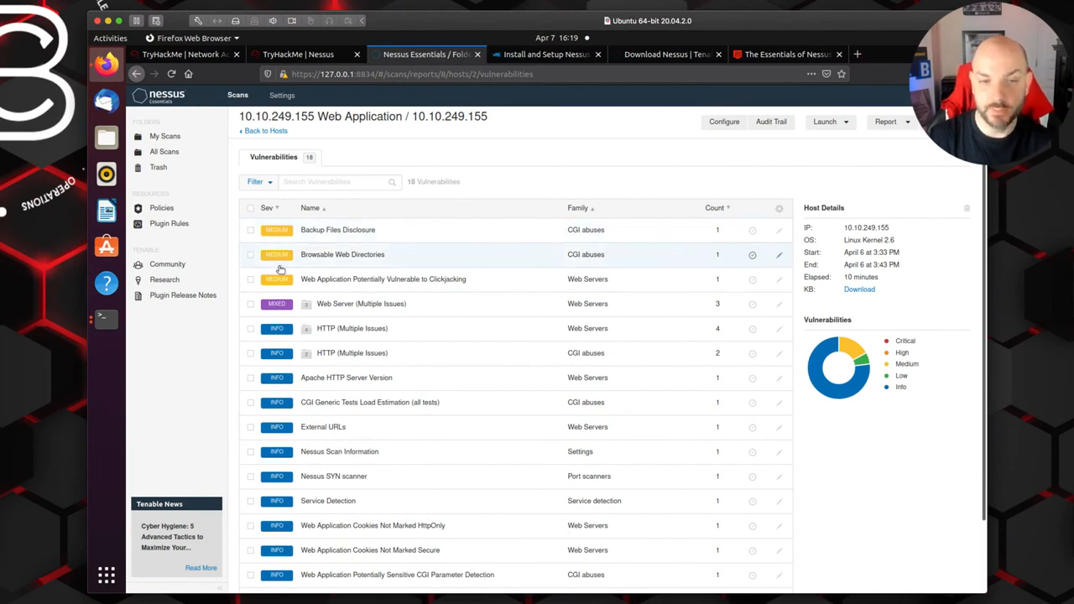
{"action": "left_click", "coordinate": [366, 307]}
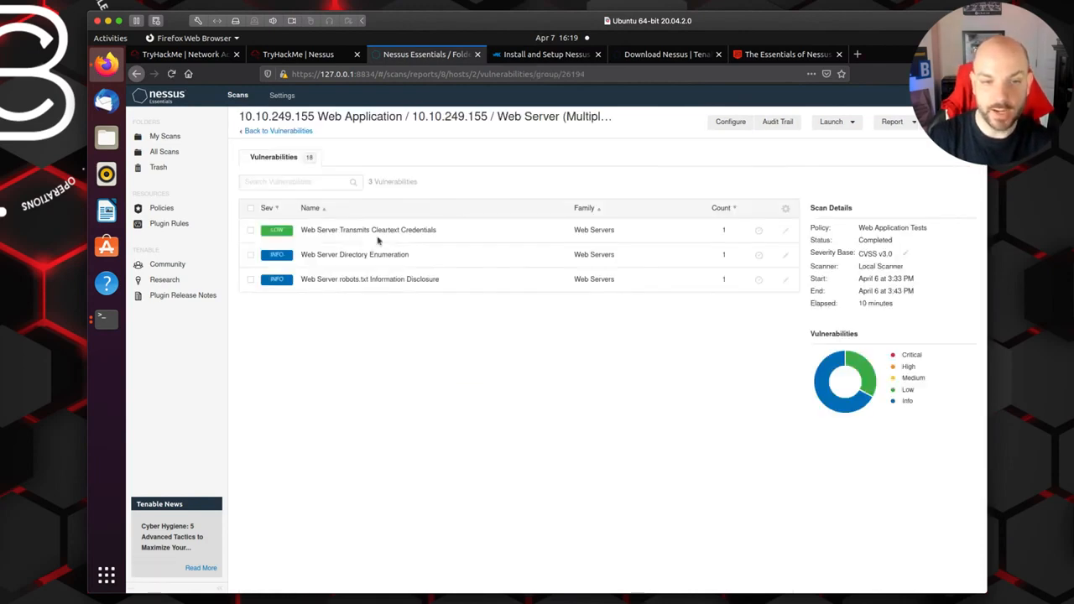
{"action": "left_click", "coordinate": [283, 132]}
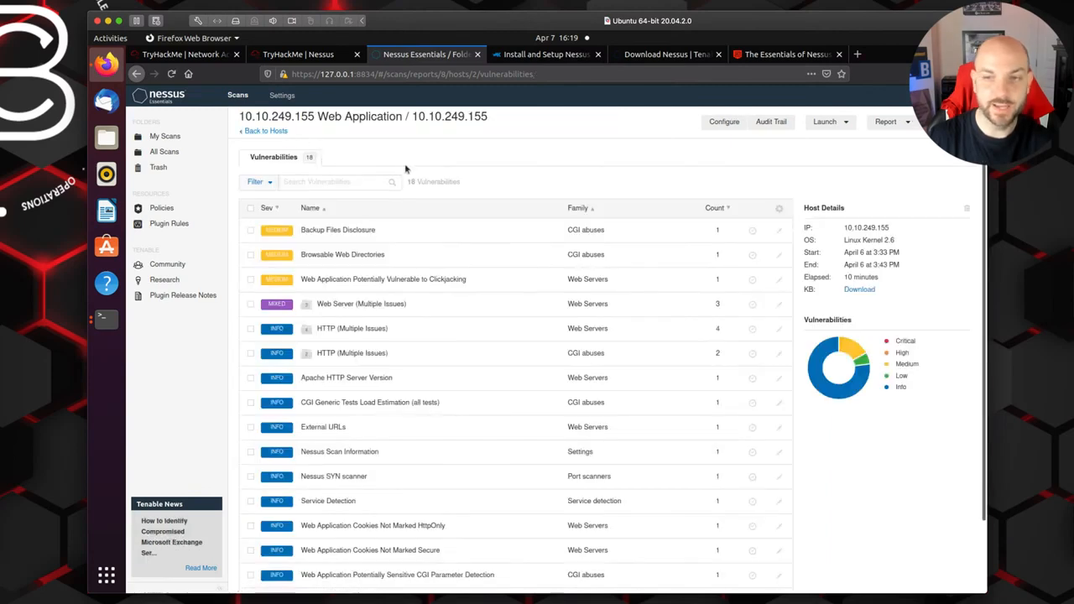
Switch to the TryHackMe room and read the Task 5 web application scan questions
{"action": "left_click", "coordinate": [336, 57]}
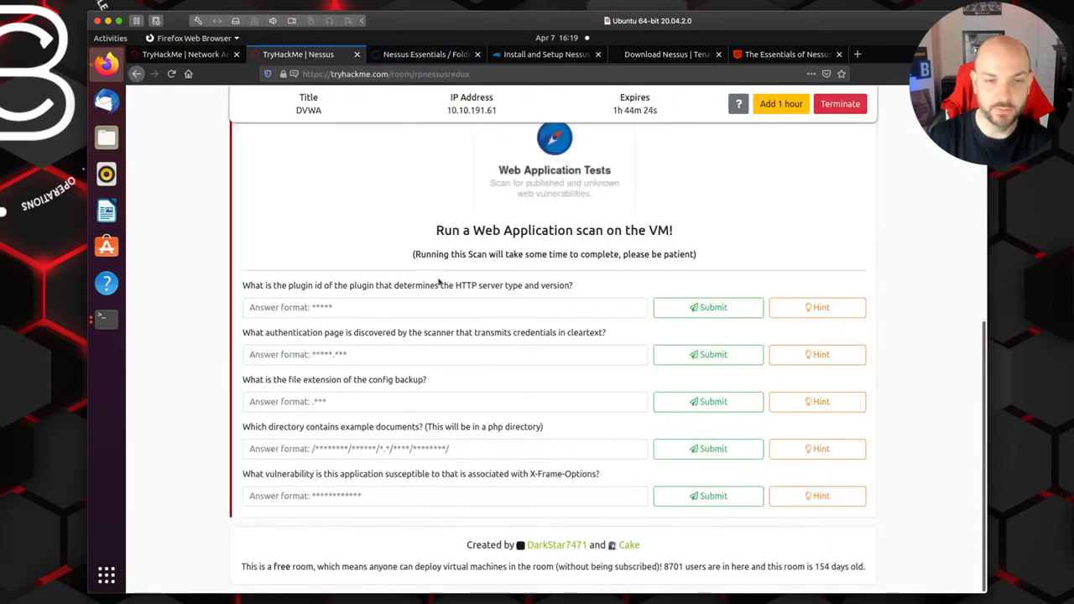
{"action": "scroll", "coordinate": [355, 304], "scroll_direction": "up", "scroll_amount": 4}
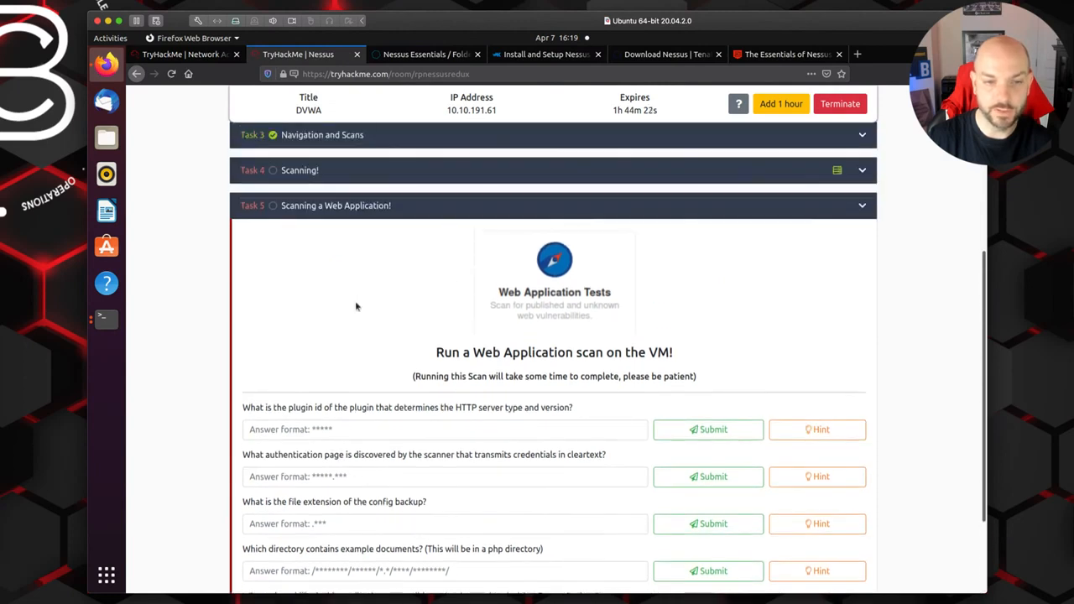
{"action": "scroll", "coordinate": [355, 304], "scroll_direction": "down", "scroll_amount": 3}
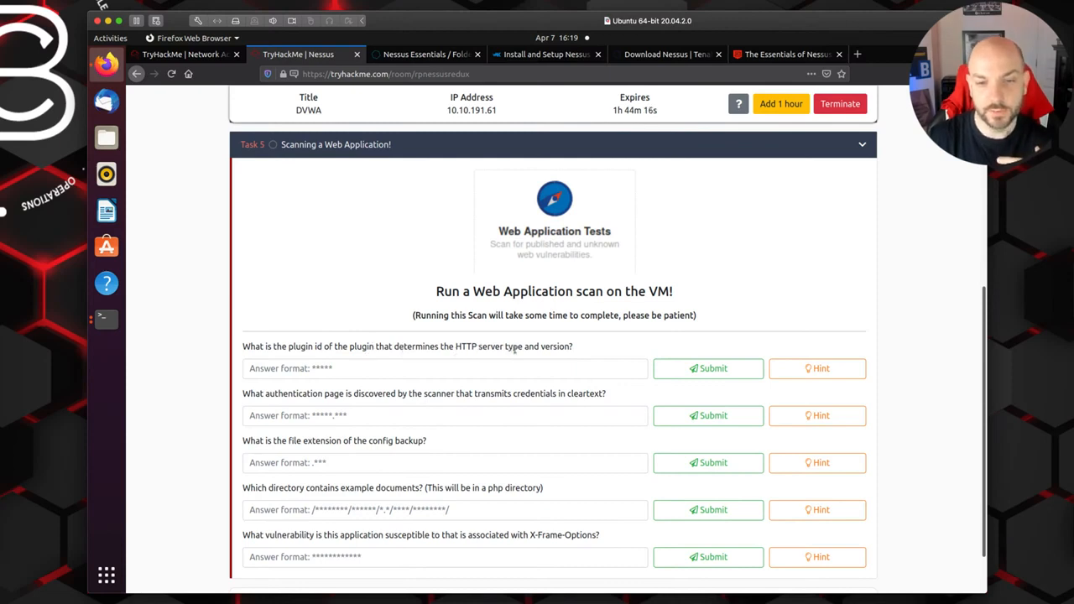
In Nessus, search host 10.10.249.155's vulnerability list and the Web Server (Multiple Issues) group for the plugin that determines HTTP server type and version
{"action": "left_click", "coordinate": [428, 57]}
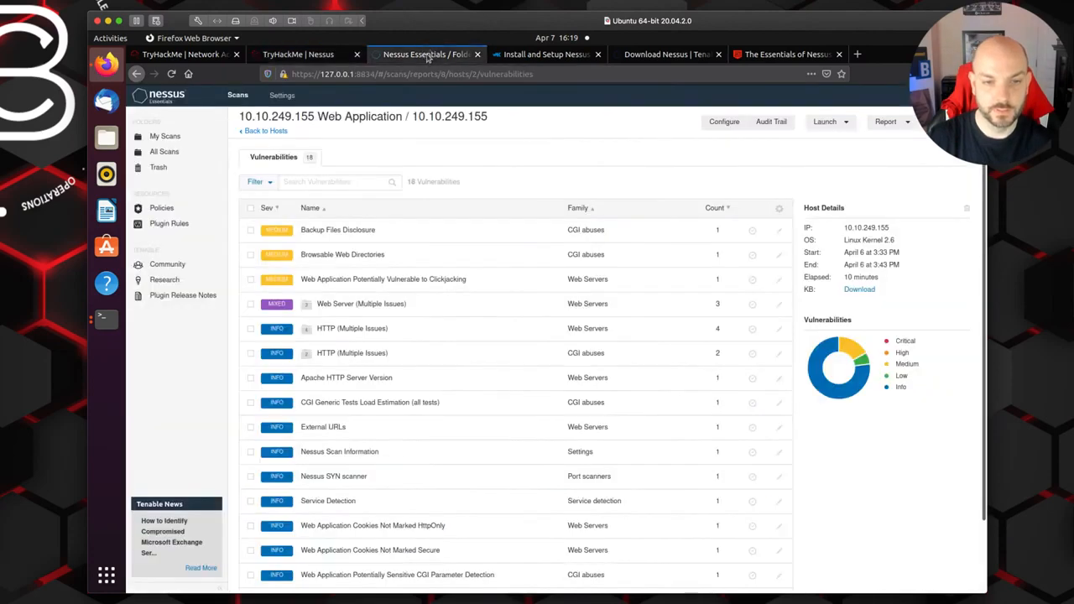
{"action": "scroll", "coordinate": [514, 408], "scroll_direction": "down", "scroll_amount": 1}
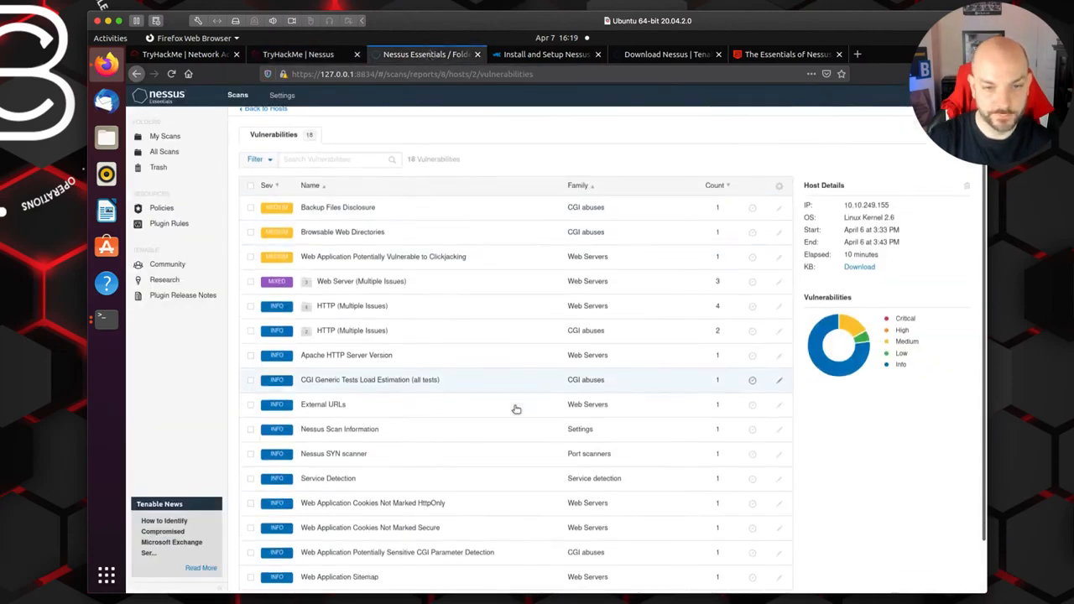
{"action": "scroll", "coordinate": [516, 408], "scroll_direction": "down", "scroll_amount": 2}
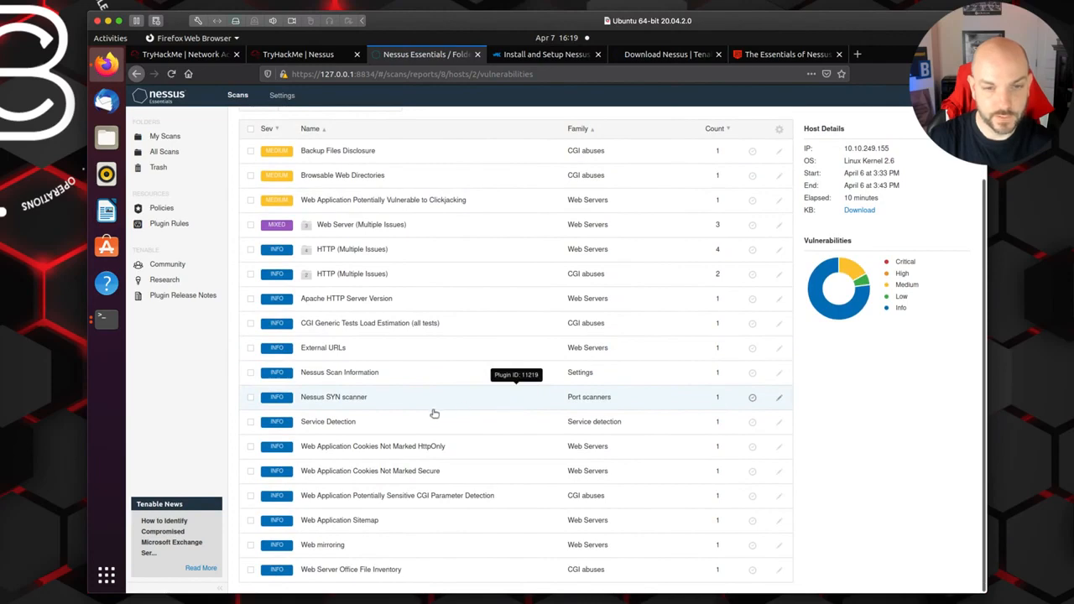
{"action": "left_click", "coordinate": [351, 224]}
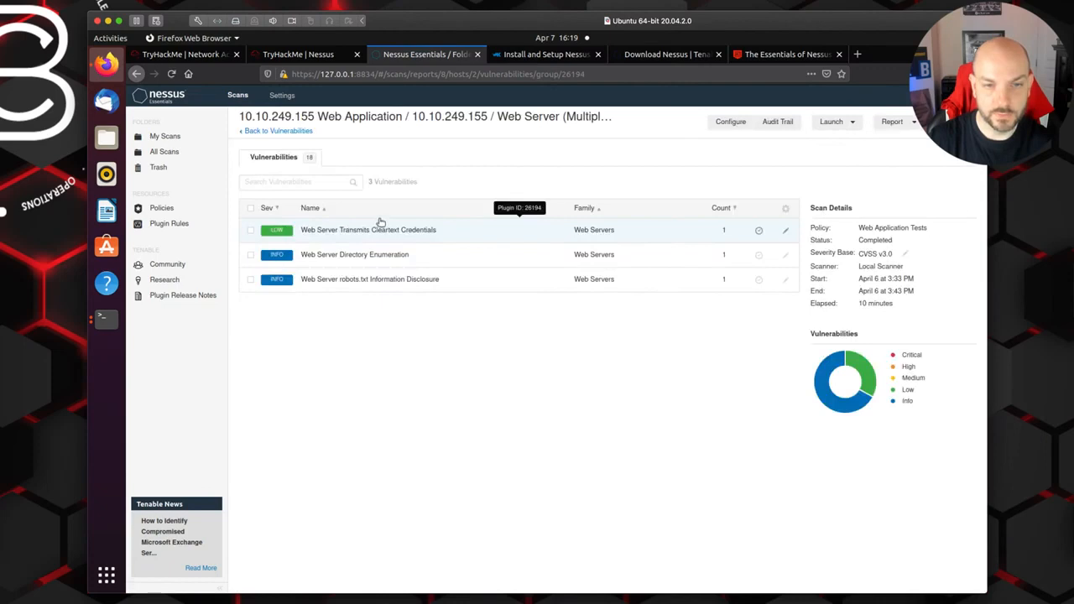
{"action": "left_click", "coordinate": [255, 131]}
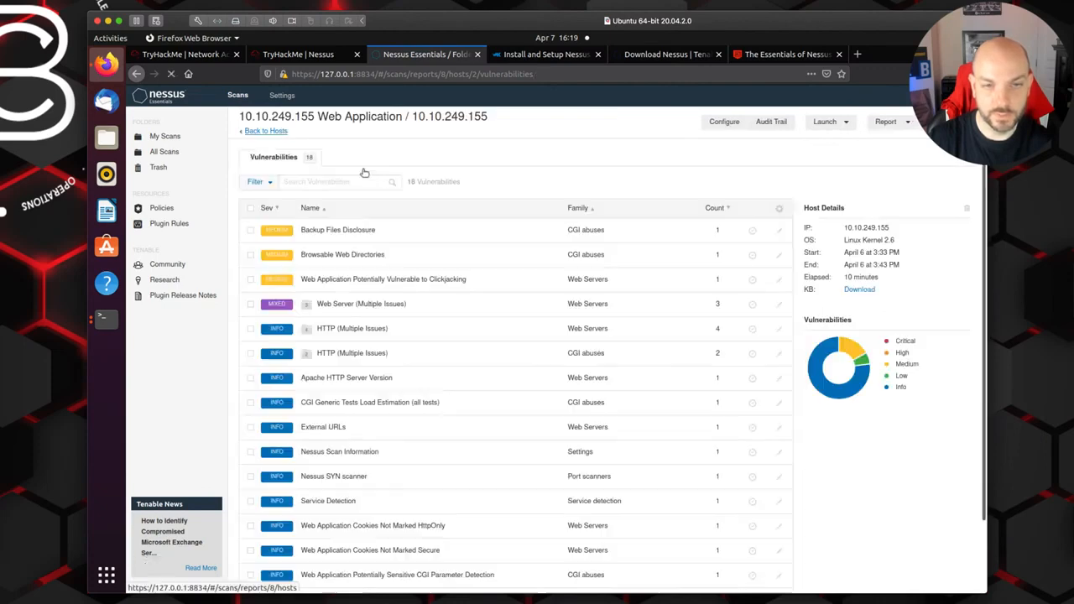
{"action": "left_click", "coordinate": [298, 54]}
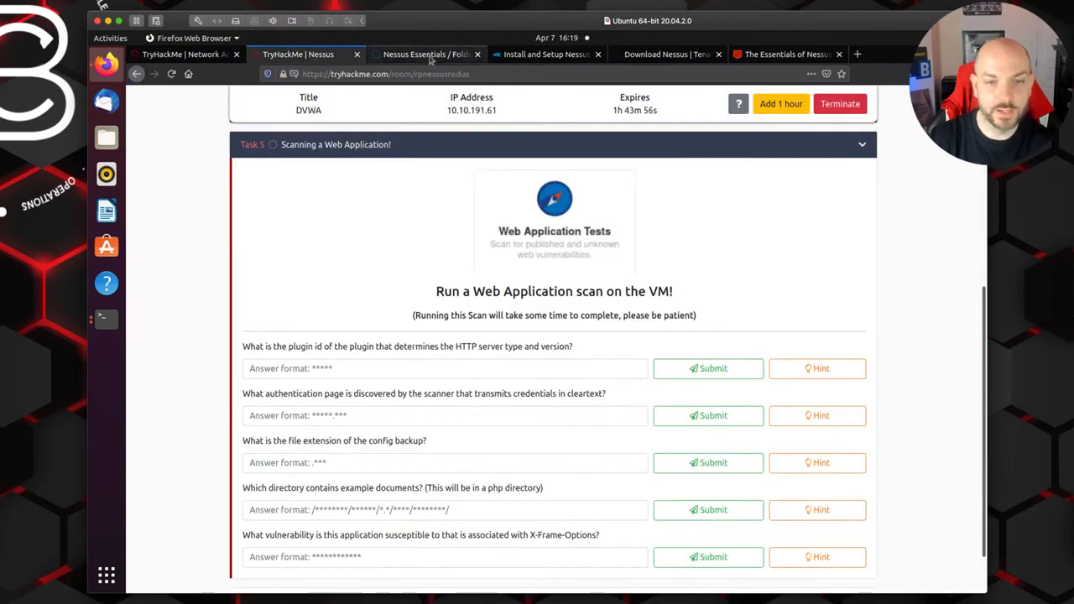
{"action": "left_click", "coordinate": [431, 54]}
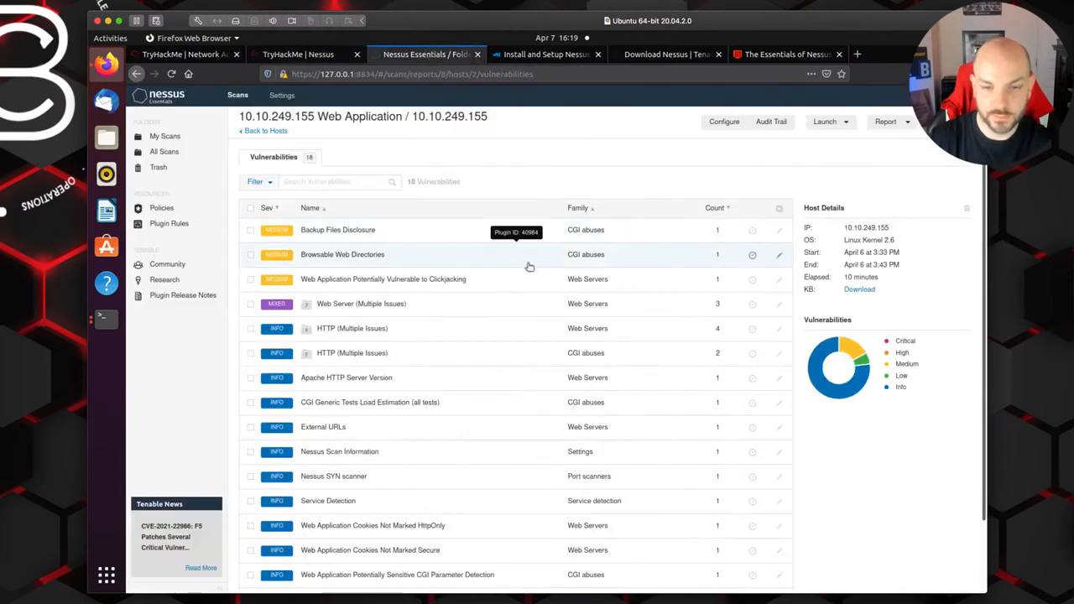
{"action": "scroll", "coordinate": [530, 266], "scroll_direction": "down", "scroll_amount": 2}
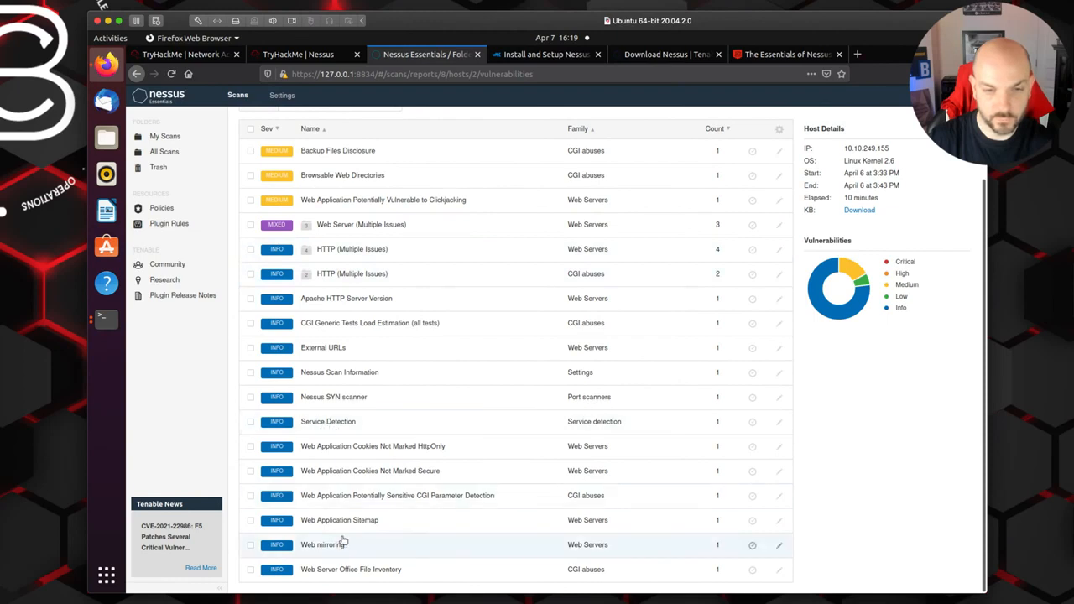
{"action": "scroll", "coordinate": [336, 472], "scroll_direction": "up", "scroll_amount": 2}
{"action": "scroll", "coordinate": [340, 472], "scroll_direction": "up", "scroll_amount": 1}
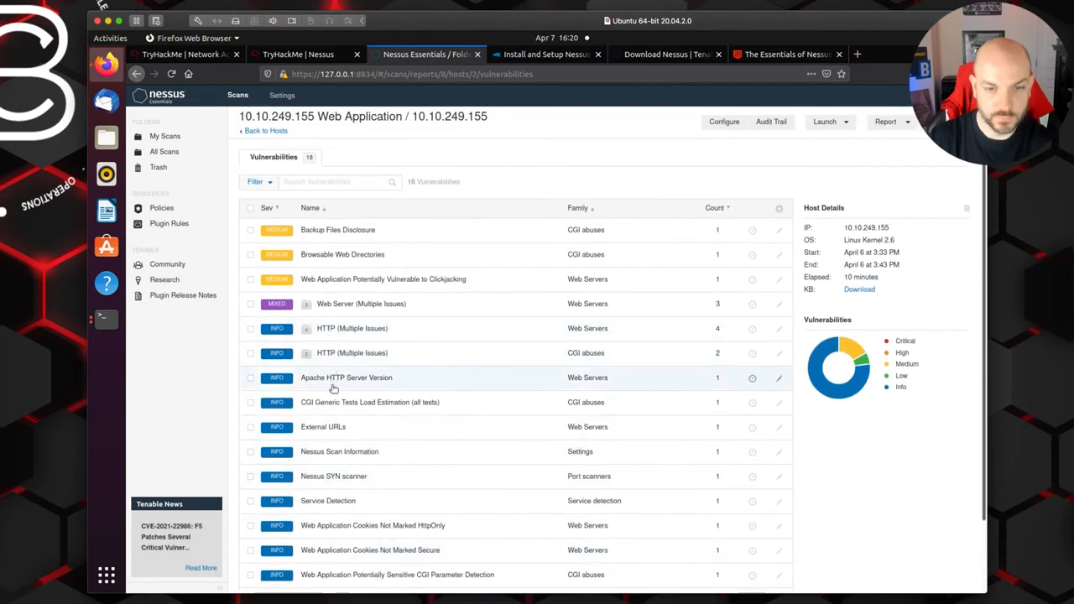
In the TryHackMe room, read the hint for the HTTP server type and version question and dismiss it
{"action": "left_click", "coordinate": [298, 54]}
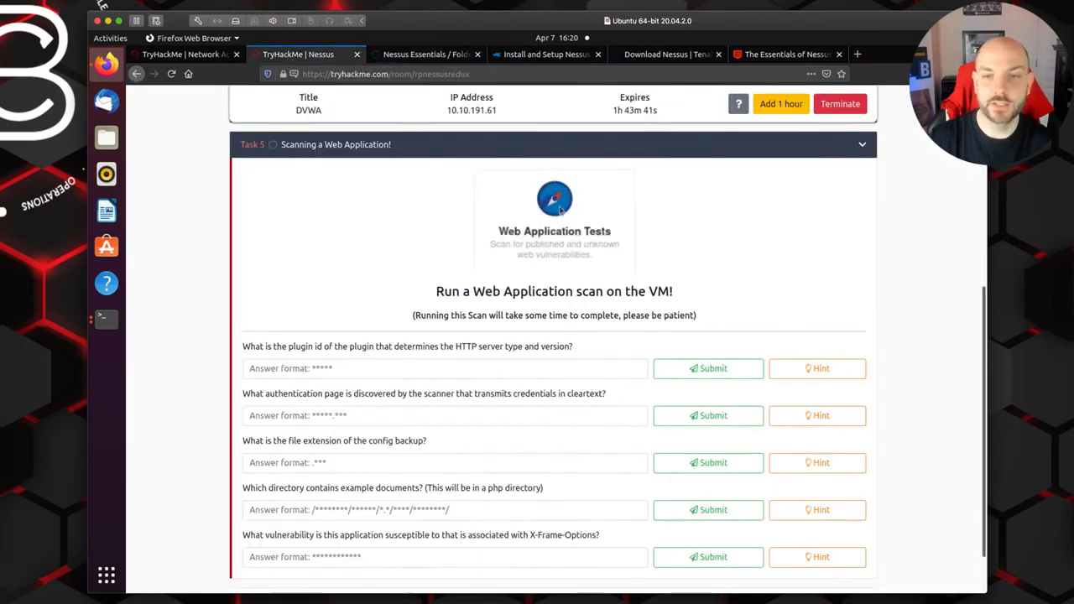
{"action": "left_click", "coordinate": [815, 374]}
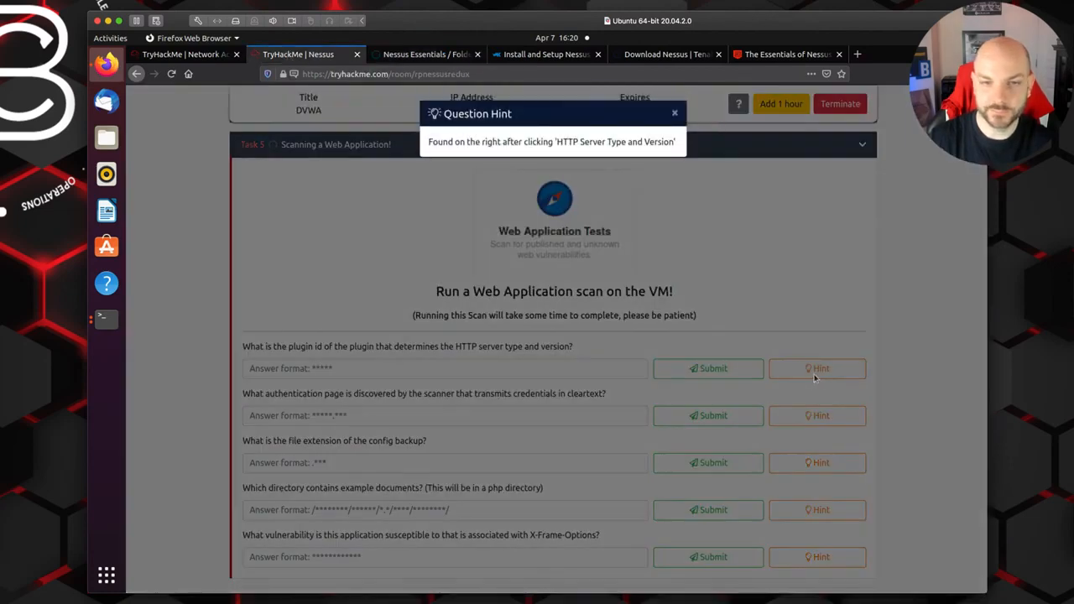
{"action": "left_click", "coordinate": [677, 112]}
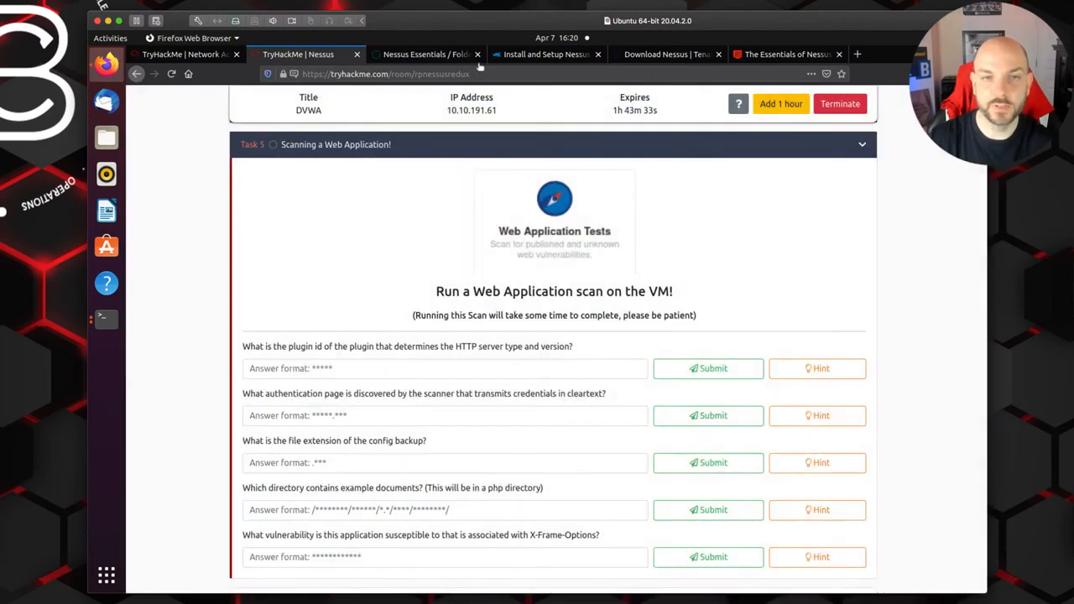
In Nessus, open the HTTP Server Type and Version finding from the Web Servers HTTP (Multiple Issues) group and check its plugin ID
{"action": "left_click", "coordinate": [428, 54]}
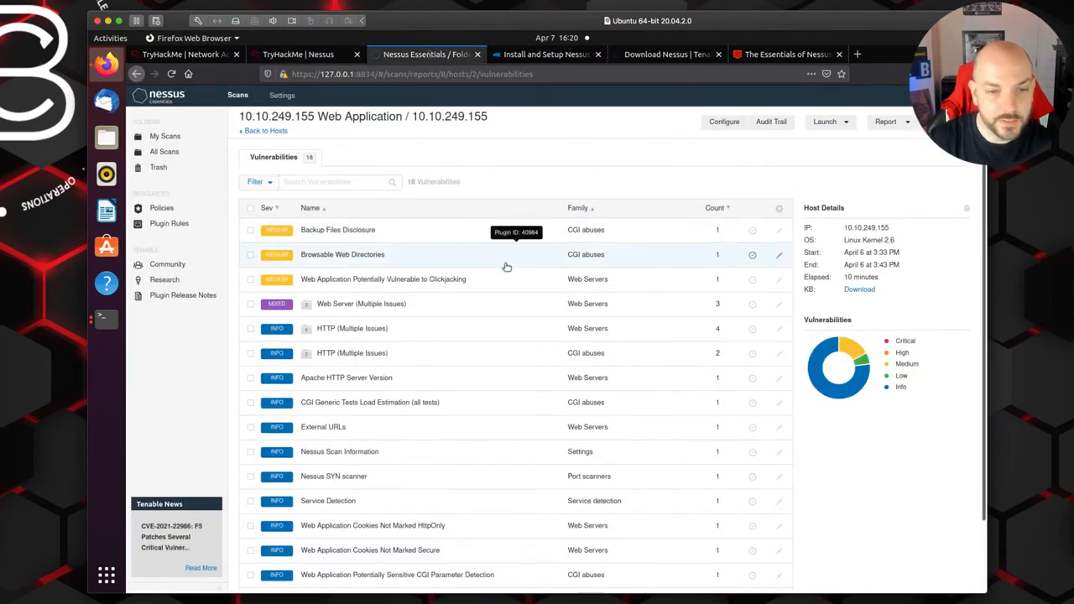
{"action": "scroll", "coordinate": [521, 294], "scroll_direction": "down", "scroll_amount": 1}
{"action": "scroll", "coordinate": [523, 325], "scroll_direction": "down", "scroll_amount": 1}
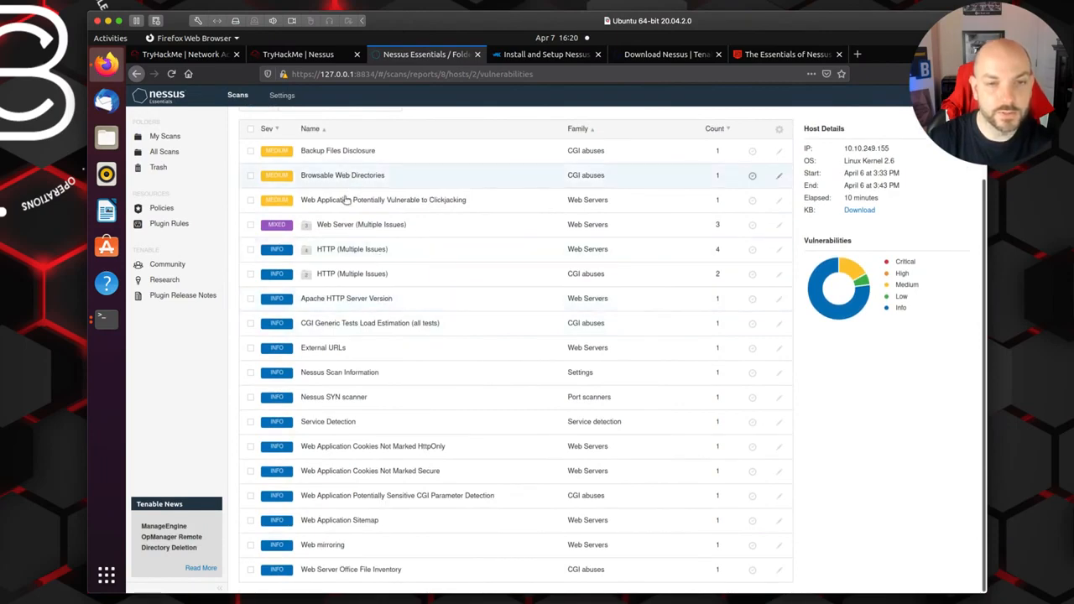
{"action": "left_click", "coordinate": [343, 249]}
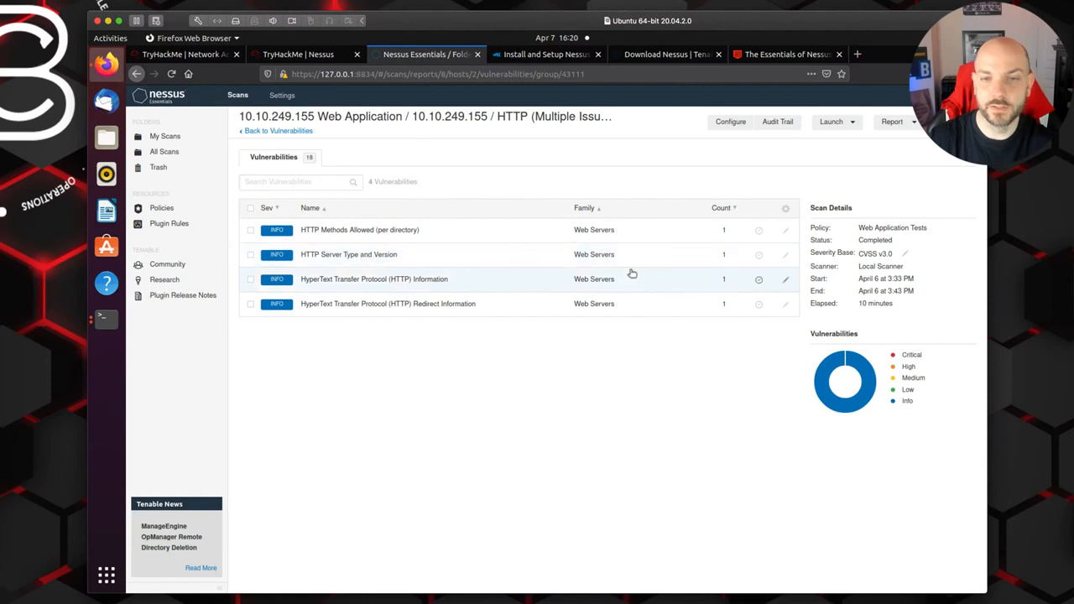
{"action": "left_click", "coordinate": [362, 254]}
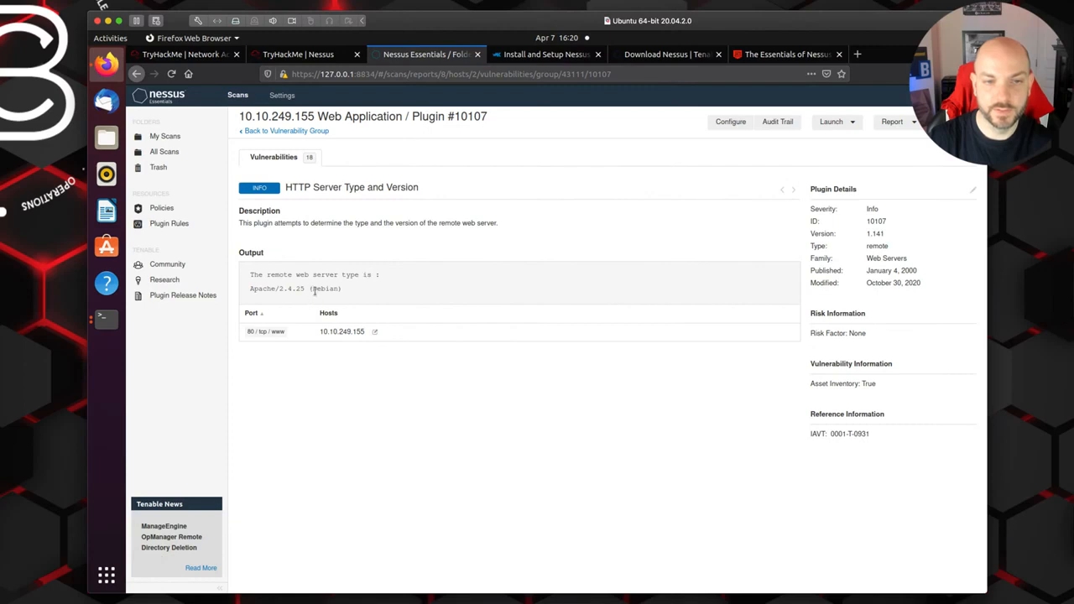
{"action": "left_click", "coordinate": [302, 55]}
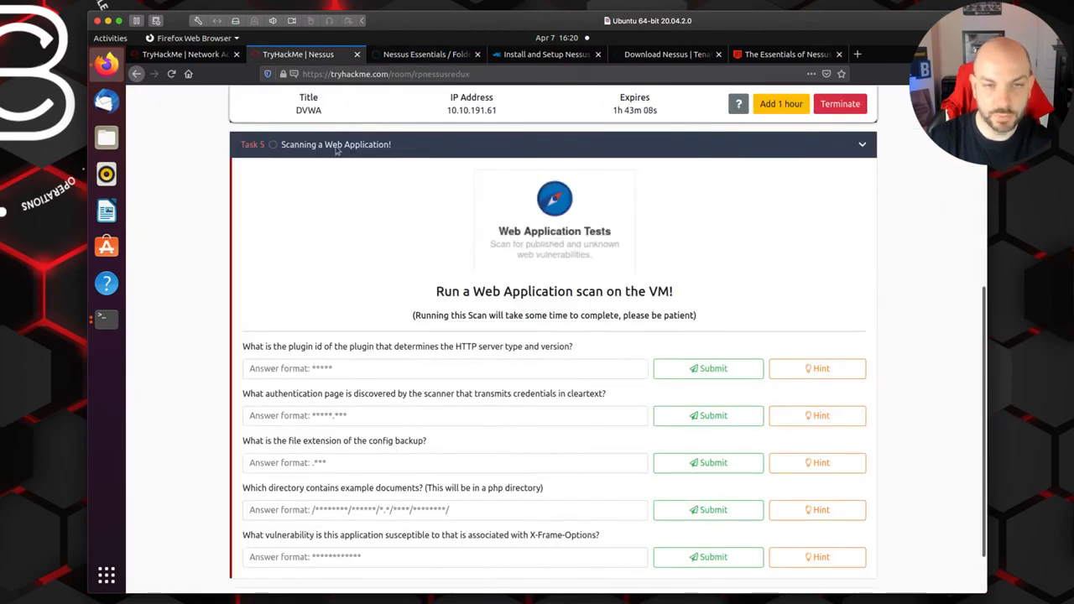
{"action": "left_click", "coordinate": [417, 55]}
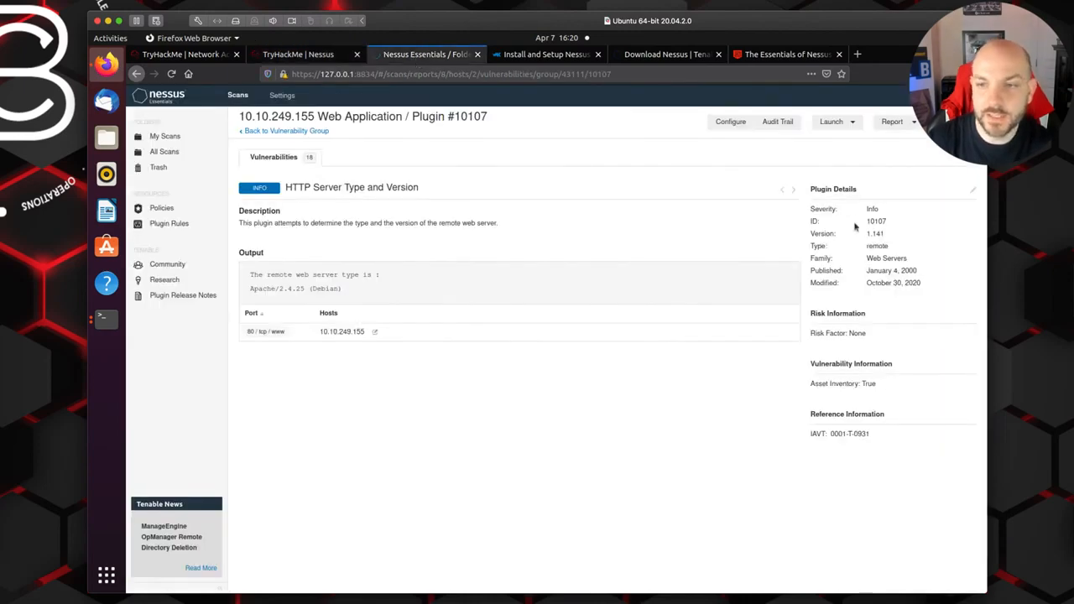
{"action": "double_click", "coordinate": [869, 221]}
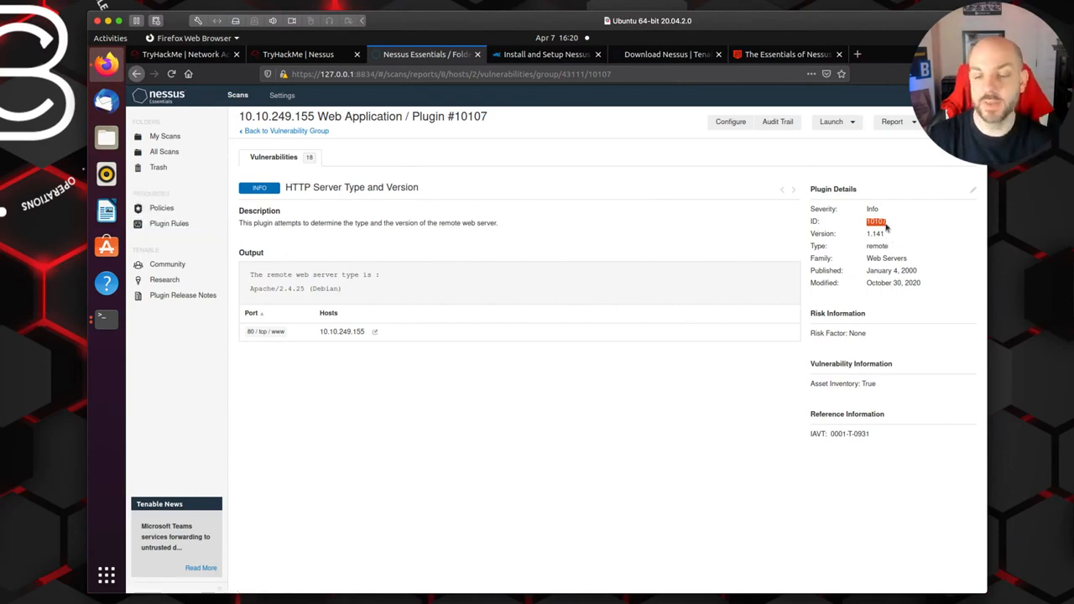
{"action": "left_click", "coordinate": [689, 436]}
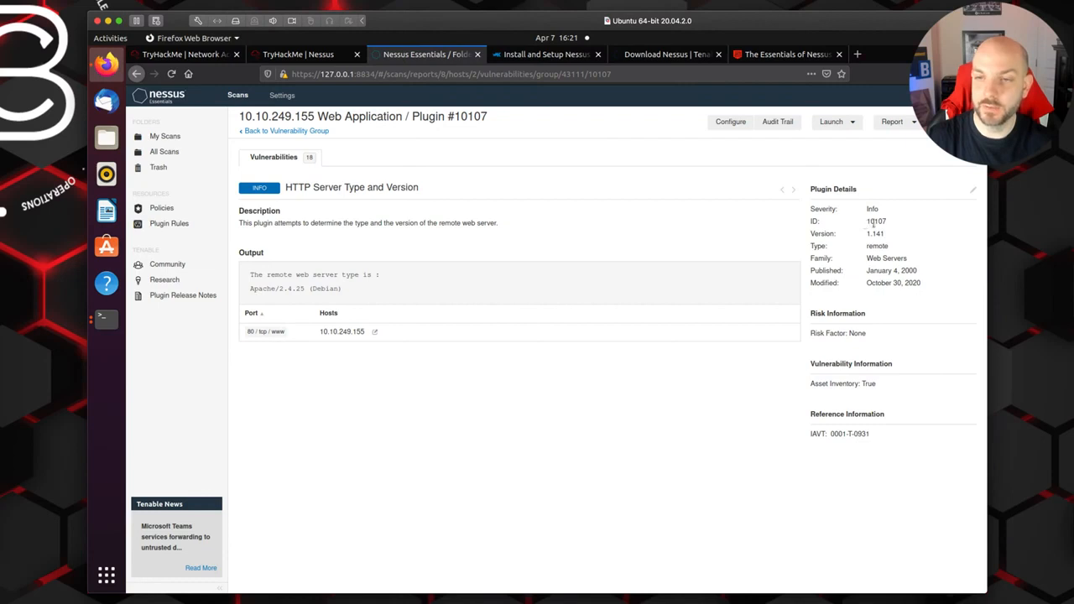
In the TryHackMe room, submit 10107 as the plugin ID for the HTTP server type and version question
{"action": "left_click", "coordinate": [298, 54]}
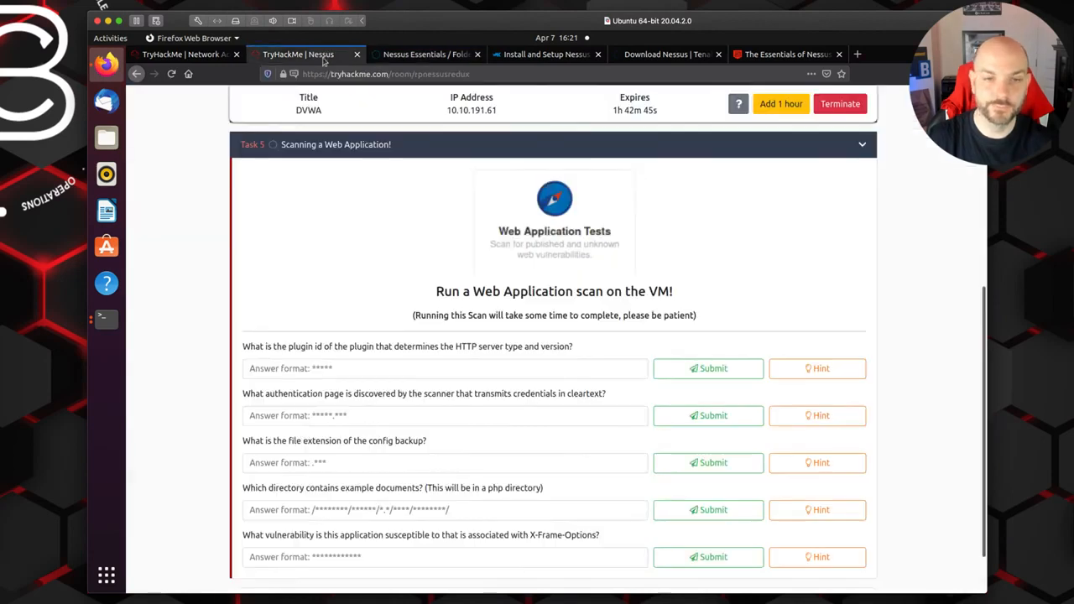
{"action": "left_click", "coordinate": [294, 371]}
{"action": "type", "text": "10107"}
{"action": "left_click", "coordinate": [694, 375]}
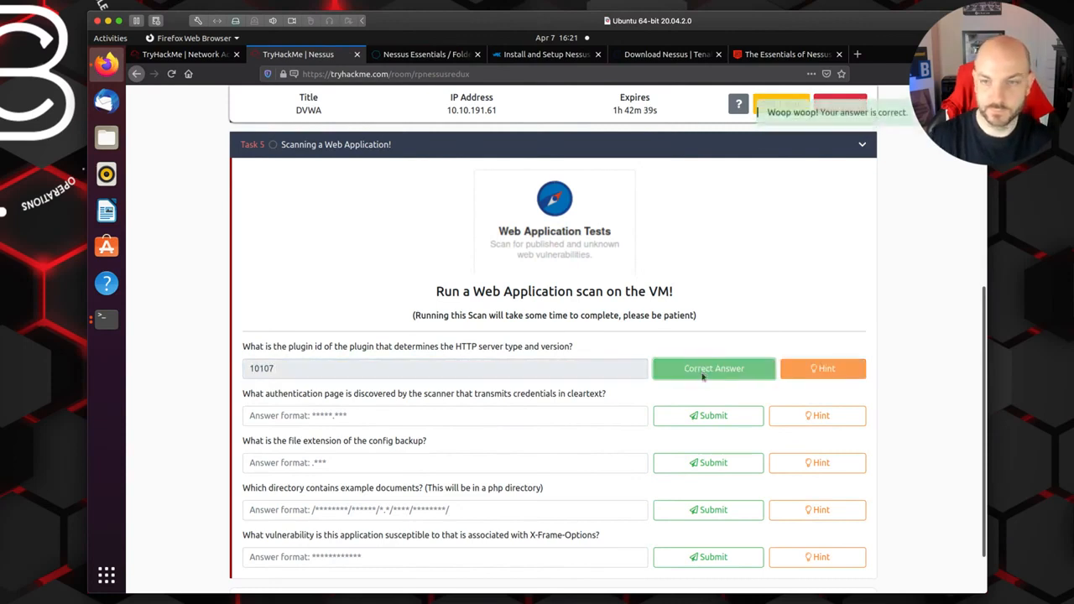
In Nessus, open the Web Server Transmits Cleartext Credentials finding from the Web Server (Multiple Issues) group and read its output
{"action": "left_click", "coordinate": [429, 55]}
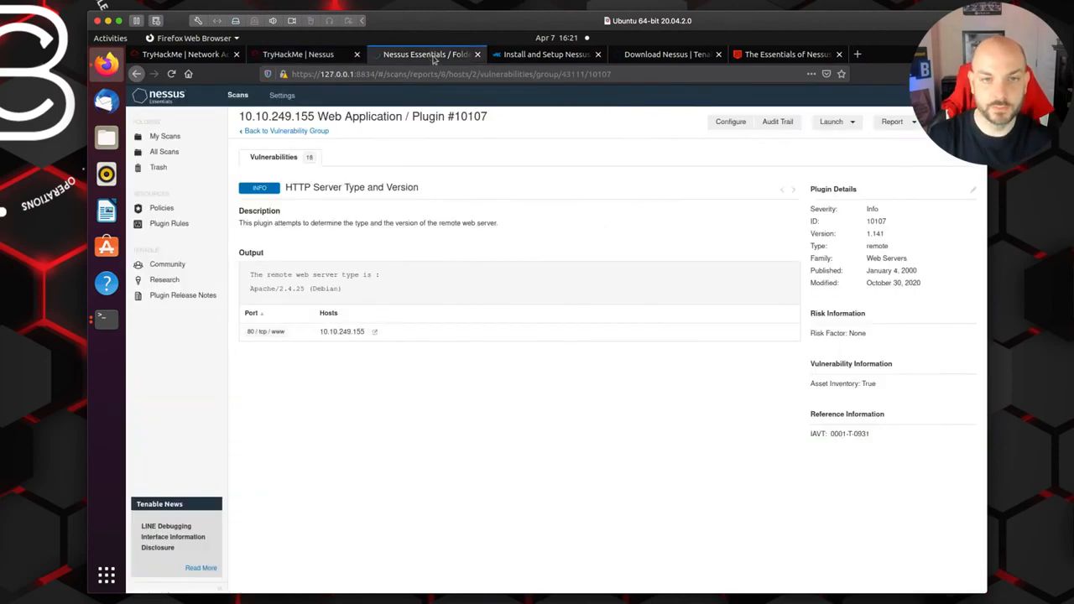
{"action": "left_click", "coordinate": [280, 132]}
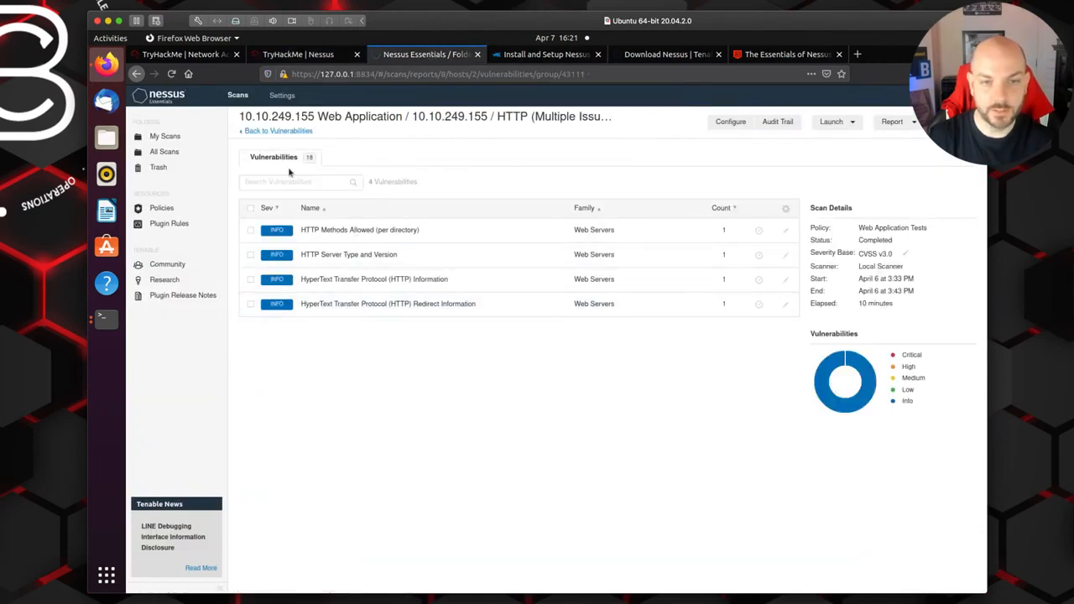
{"action": "left_click", "coordinate": [272, 133]}
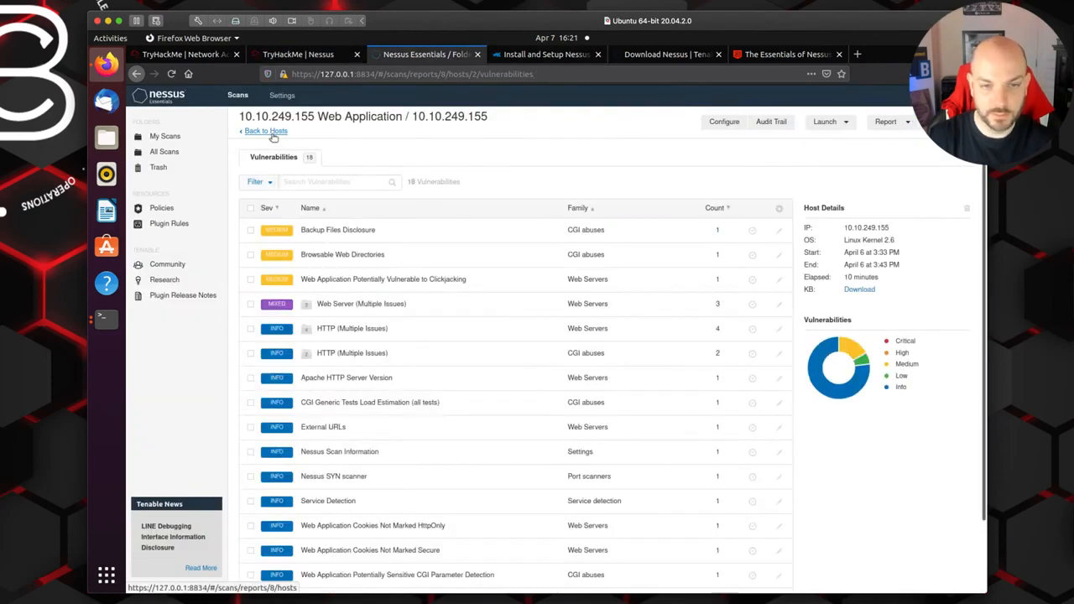
{"action": "scroll", "coordinate": [450, 373], "scroll_direction": "down", "scroll_amount": 1}
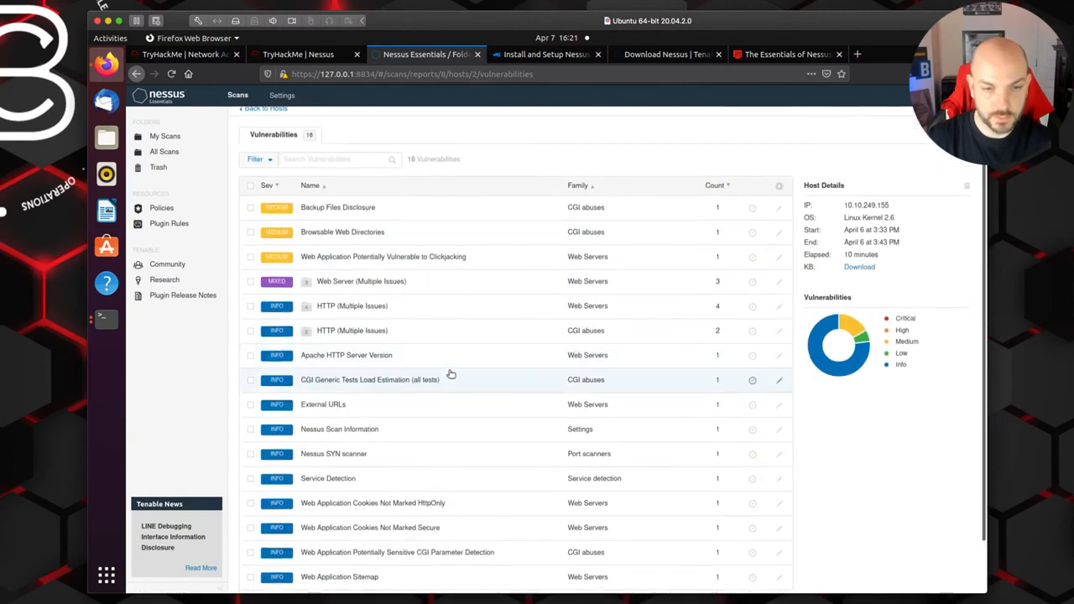
{"action": "left_click", "coordinate": [369, 260]}
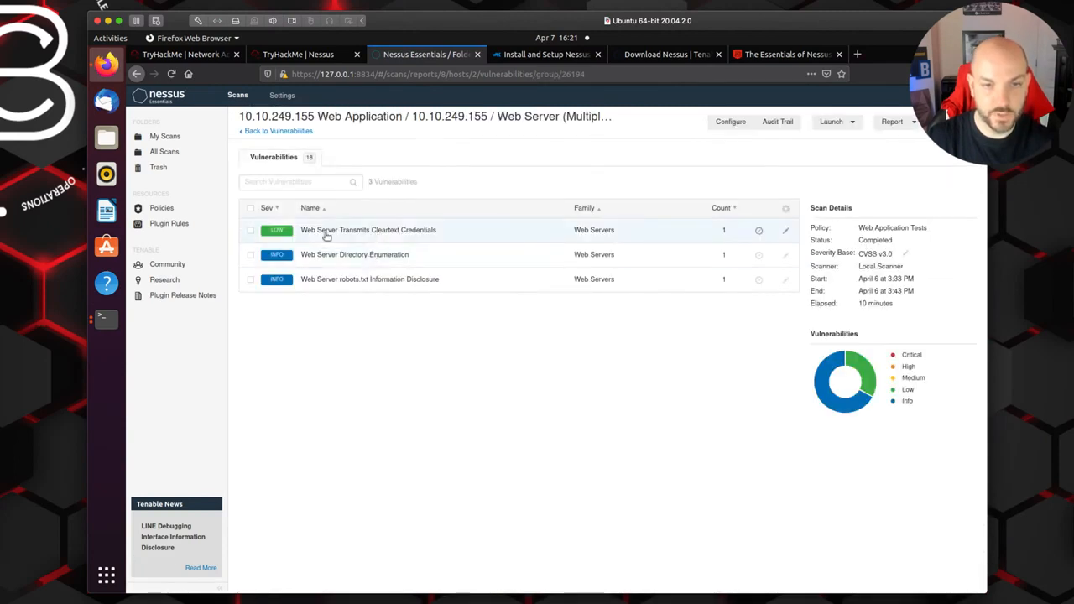
{"action": "left_click", "coordinate": [374, 235]}
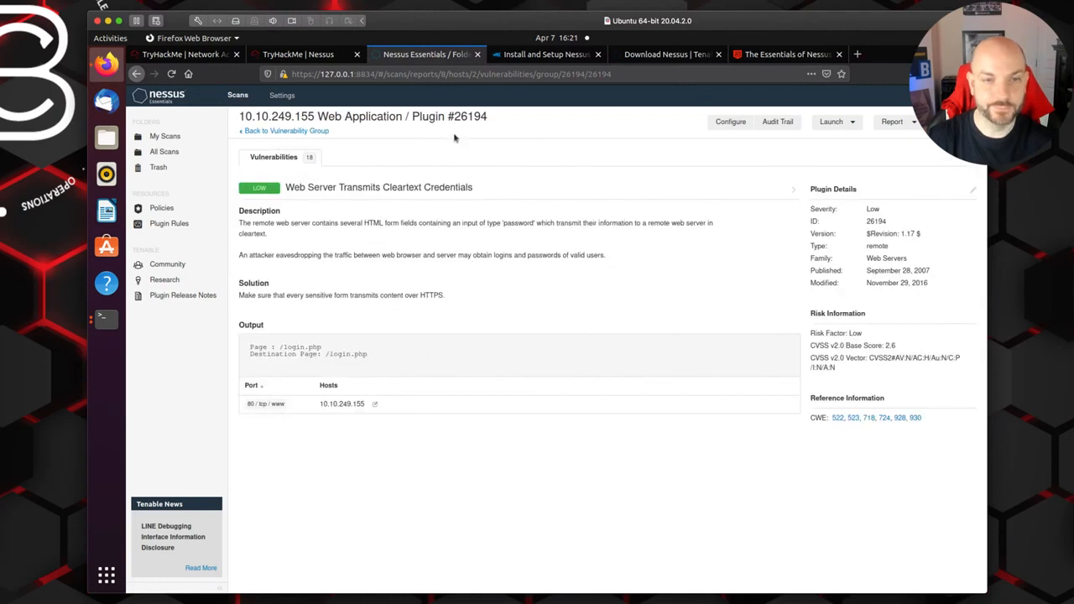
In the TryHackMe room, submit login.php as the authentication page that transmits credentials in cleartext
{"action": "left_click", "coordinate": [298, 54]}
{"action": "left_click", "coordinate": [317, 417]}
{"action": "type", "text": "login"}
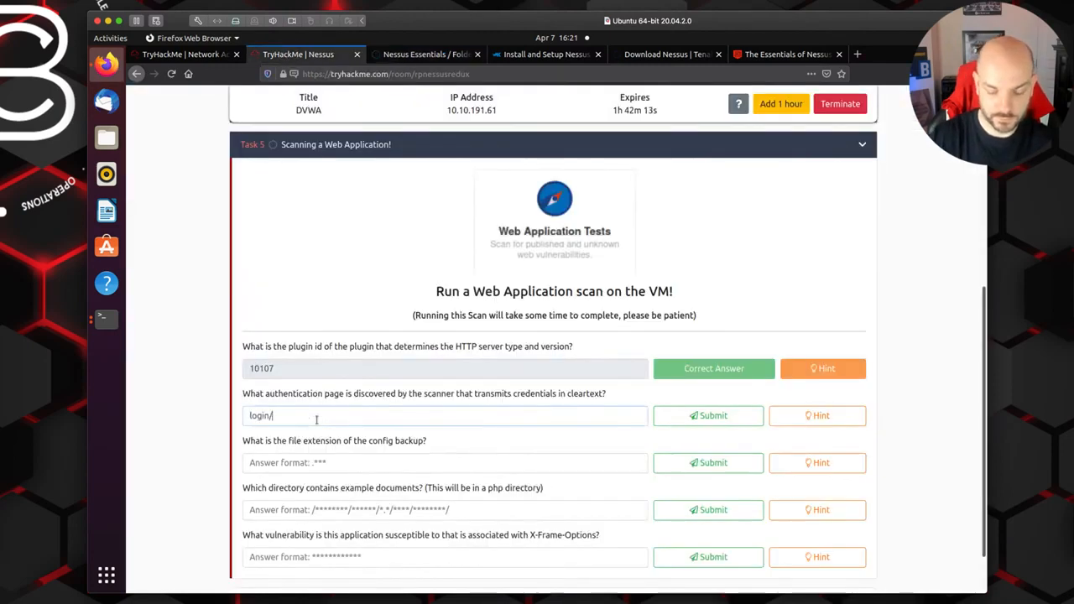
{"action": "type", "text": ".php"}
{"action": "left_click", "coordinate": [710, 416]}
Read the config backup question, then open the Backup Files Disclosure finding in Nessus and examine its output for the file extension
{"action": "scroll", "coordinate": [370, 436], "scroll_direction": "down", "scroll_amount": 1}
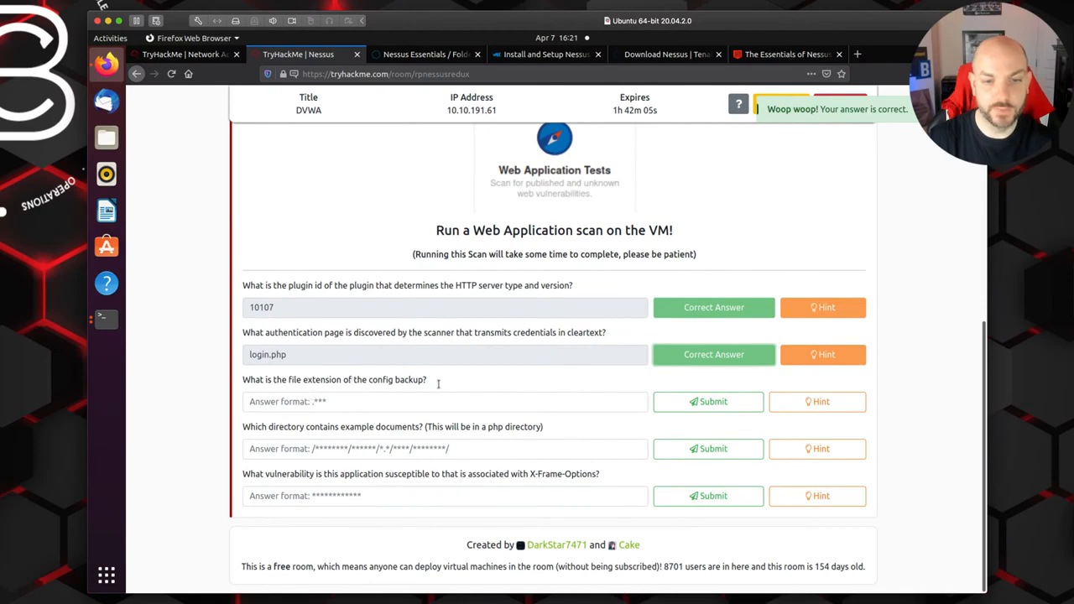
{"action": "left_click", "coordinate": [422, 55]}
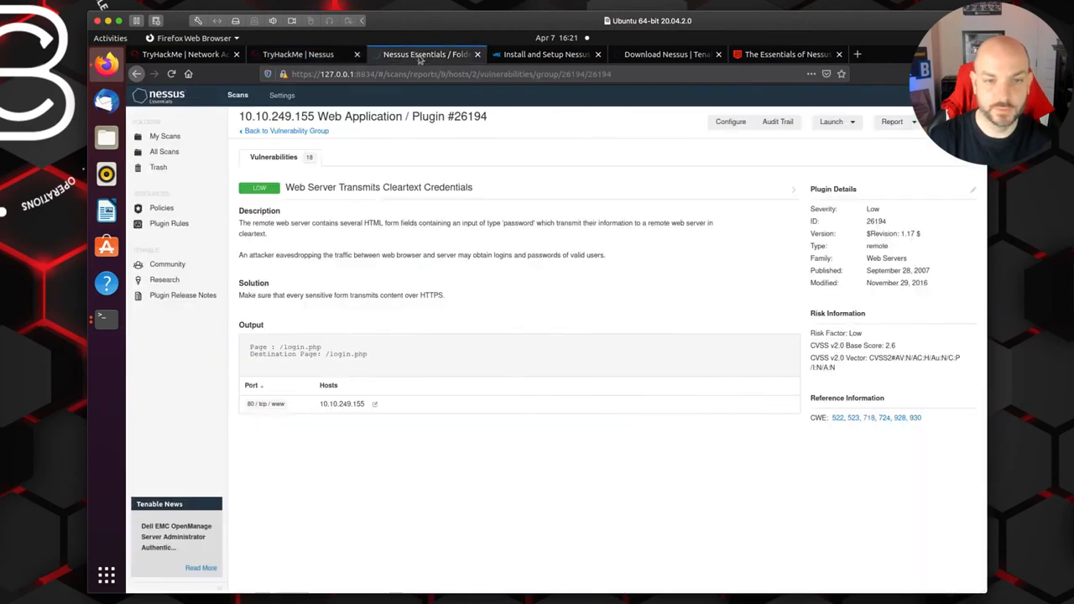
{"action": "left_click", "coordinate": [264, 132]}
{"action": "left_click", "coordinate": [263, 132]}
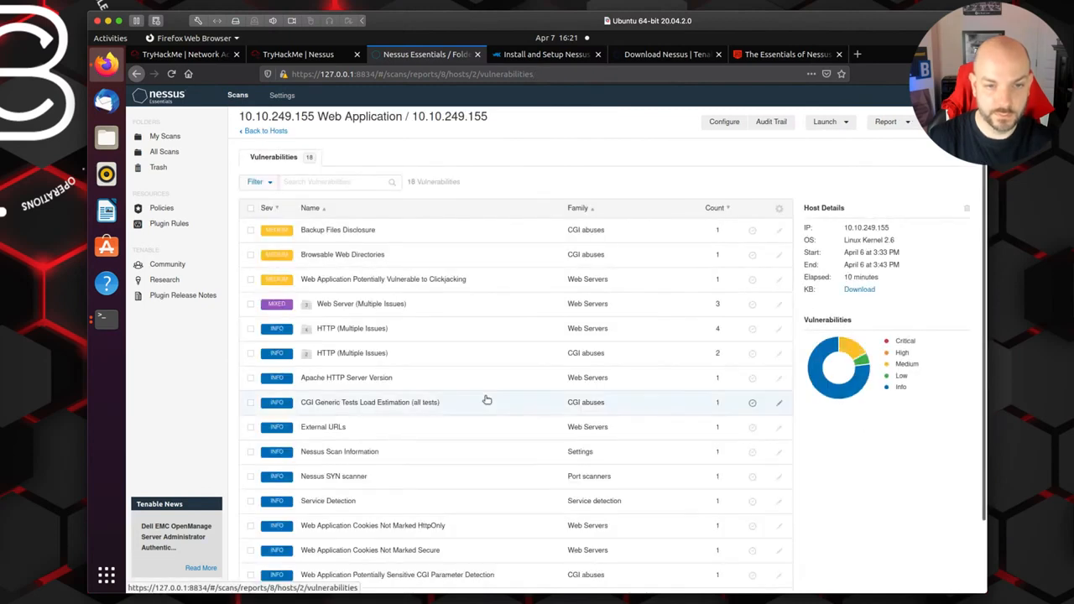
{"action": "left_click", "coordinate": [359, 232]}
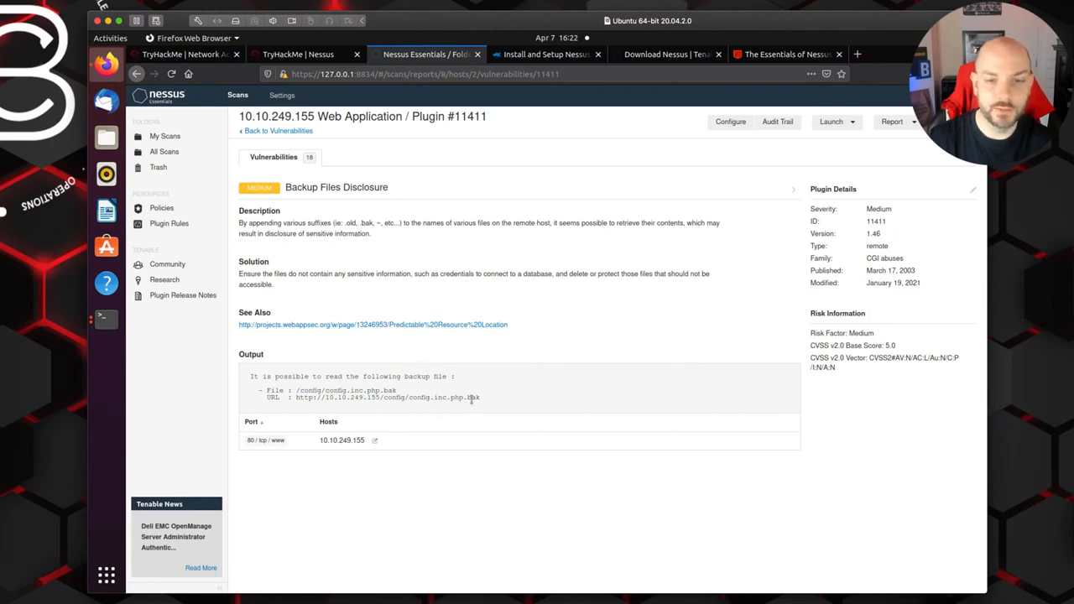
In the TryHackMe room, submit .bak as the file extension of the config backup
{"action": "left_click", "coordinate": [298, 54]}
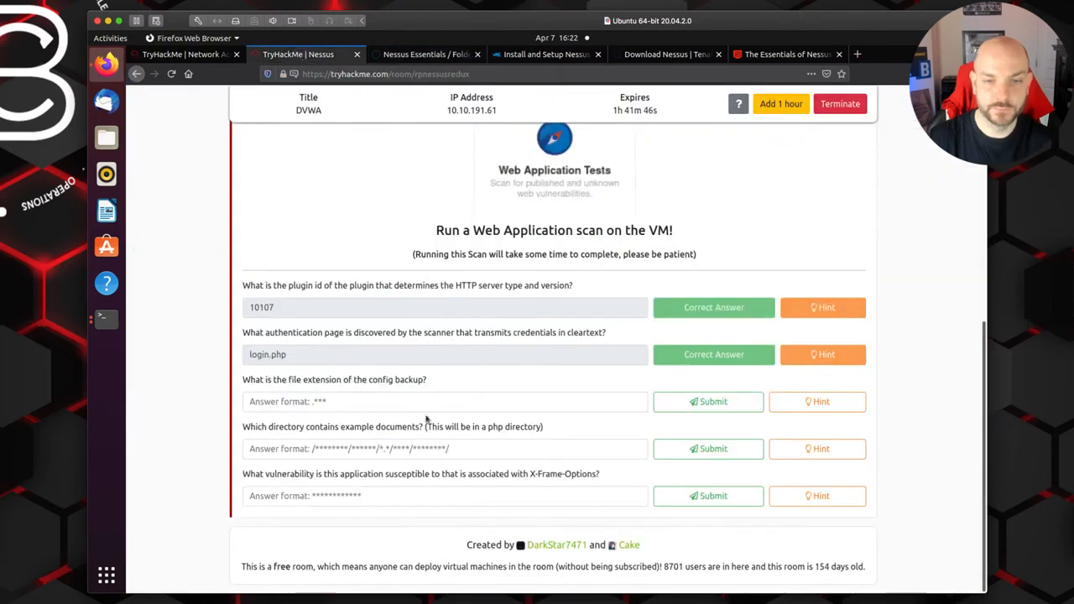
{"action": "left_click", "coordinate": [316, 401]}
{"action": "type", "text": ".bak"}
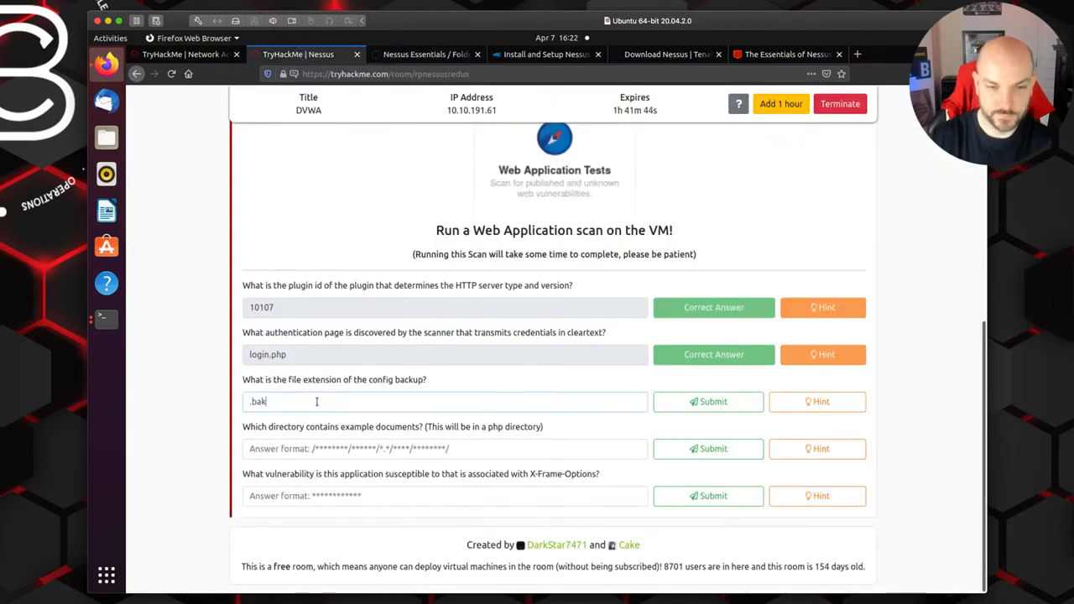
{"action": "left_click", "coordinate": [710, 401]}
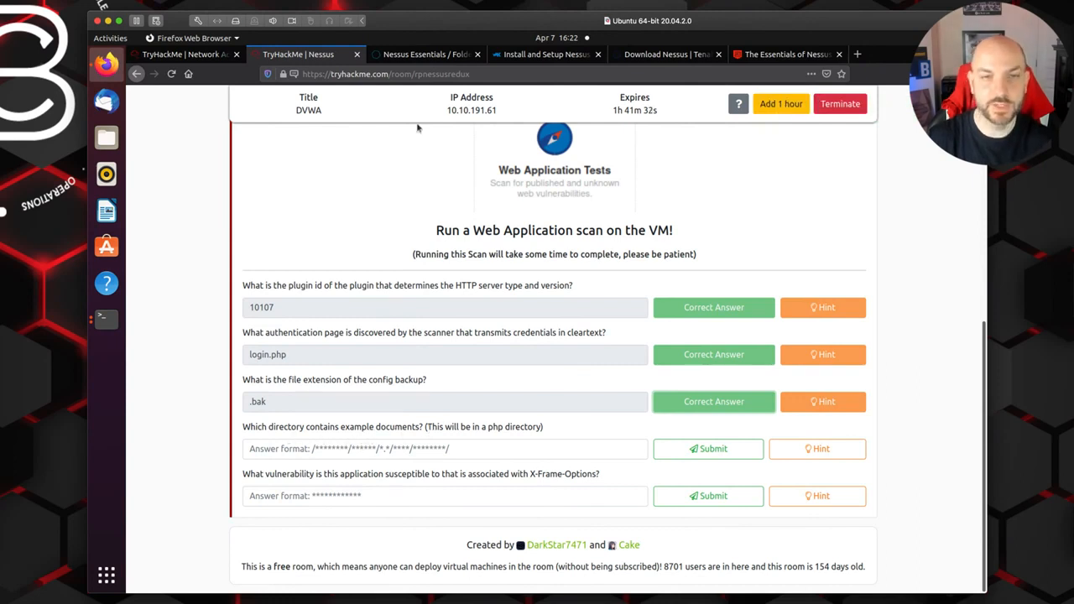
In Nessus, open the Browsable Web Directories finding and copy the path /external/phpids/0.6/docs/examples/ from its output
{"action": "left_click", "coordinate": [410, 55]}
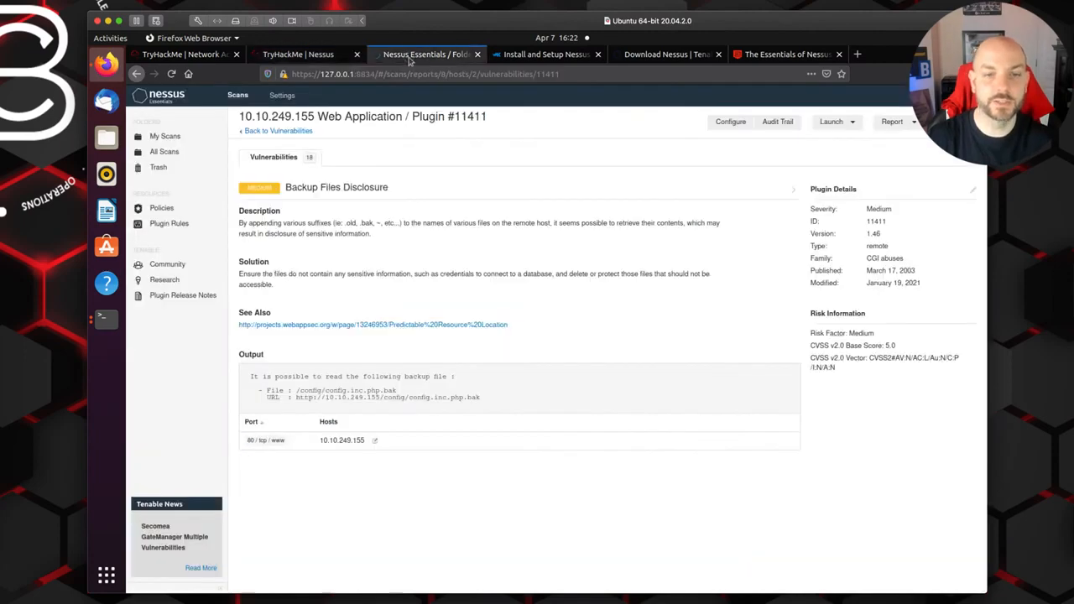
{"action": "left_click", "coordinate": [283, 132]}
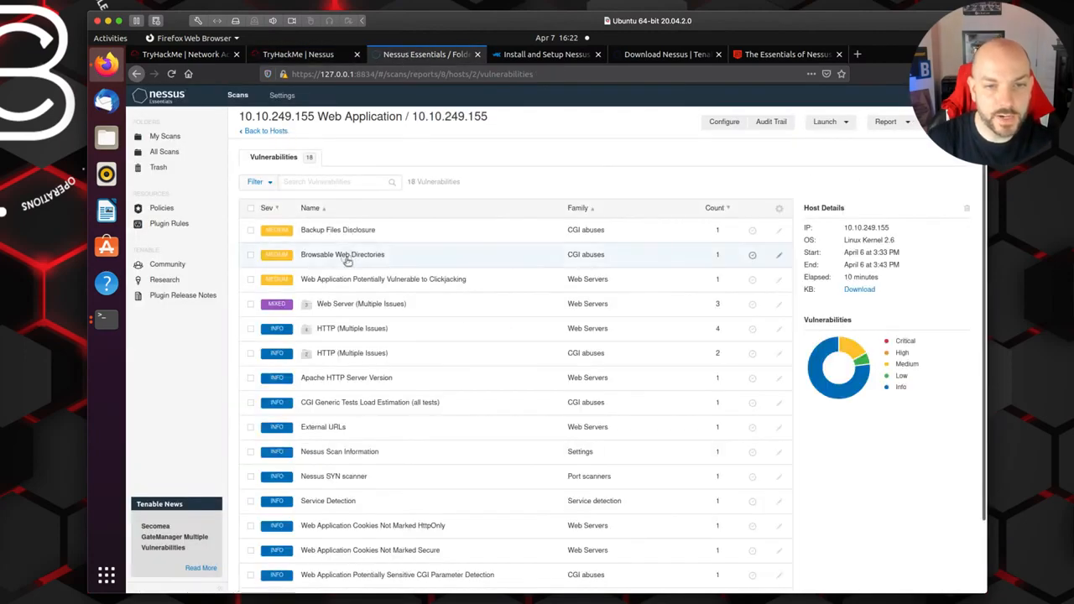
{"action": "left_click", "coordinate": [347, 255]}
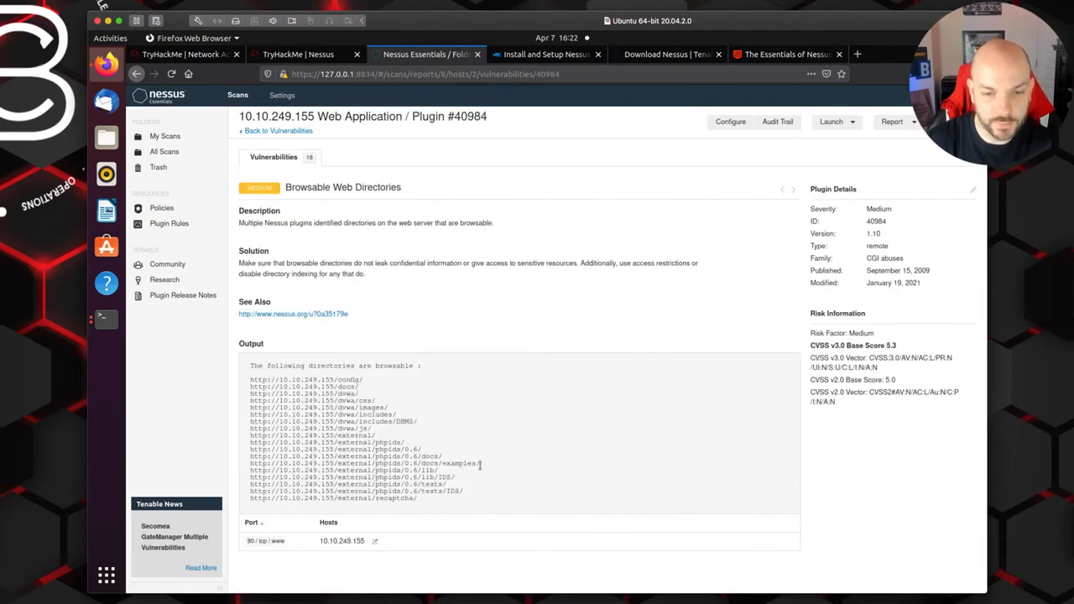
{"action": "left_click_drag", "start_coordinate": [479, 468], "coordinate": [335, 462]}
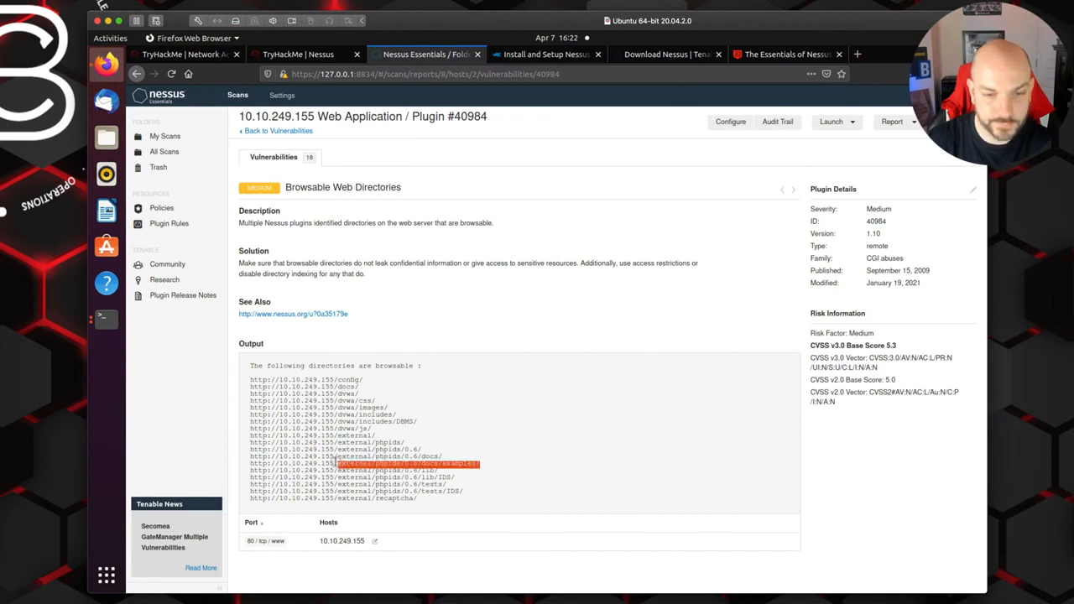
{"action": "right_click", "coordinate": [342, 463]}
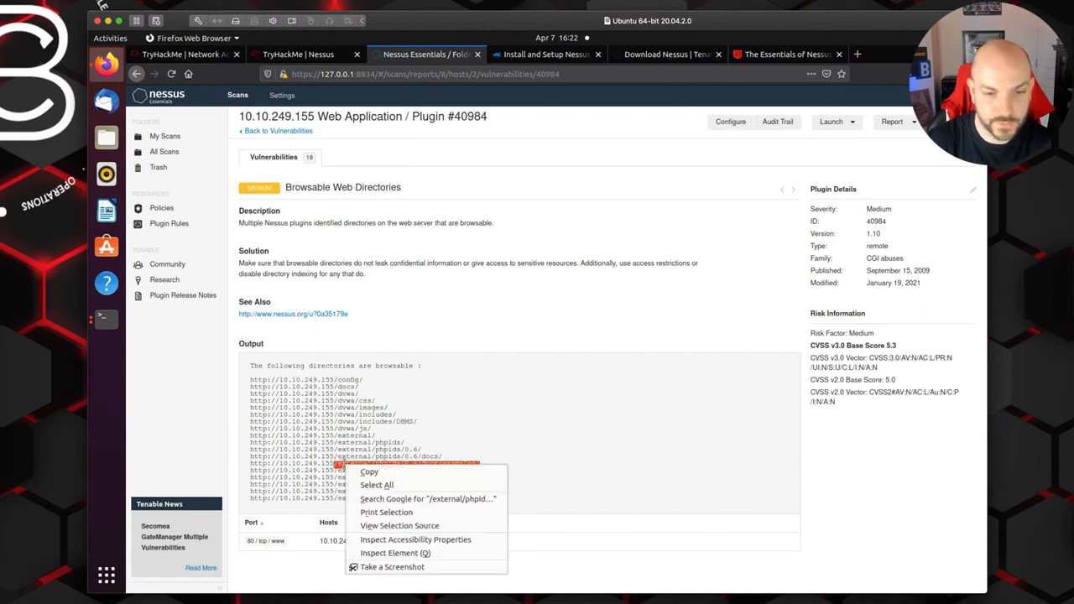
{"action": "left_click", "coordinate": [364, 472]}
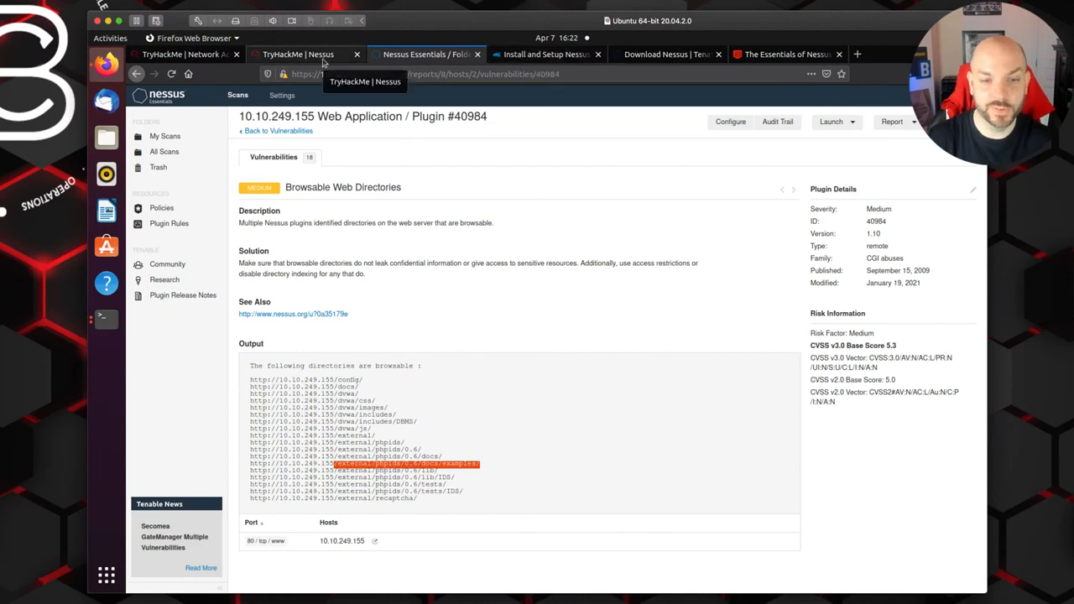
In the TryHackMe room, submit /external/phpids/0.6/docs/examples/ as the directory containing example documents
{"action": "left_click", "coordinate": [322, 59]}
{"action": "left_click", "coordinate": [331, 453]}
{"action": "key", "text": "ctrl+v"}
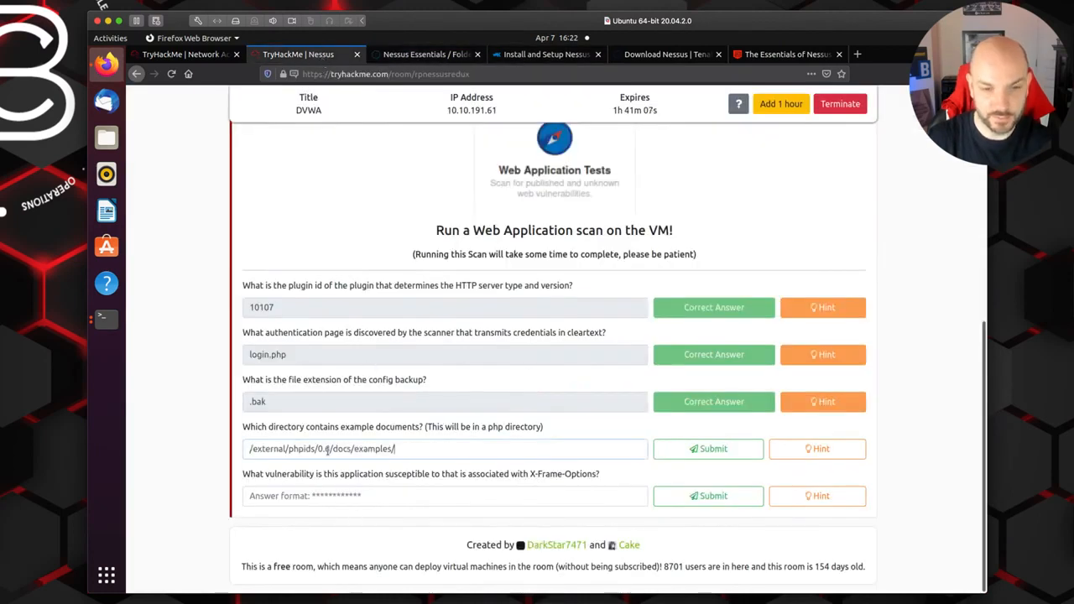
{"action": "left_click", "coordinate": [743, 452]}
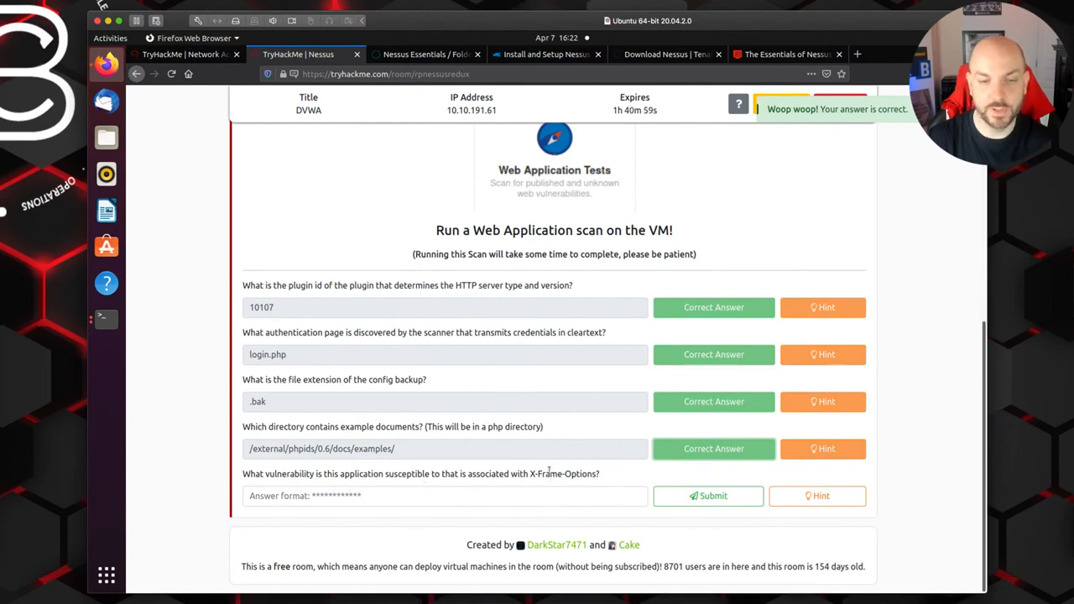
In Nessus, open the Web Application Potentially Vulnerable to Clickjacking finding and read its X-Frame-Options description
{"action": "left_click", "coordinate": [425, 54]}
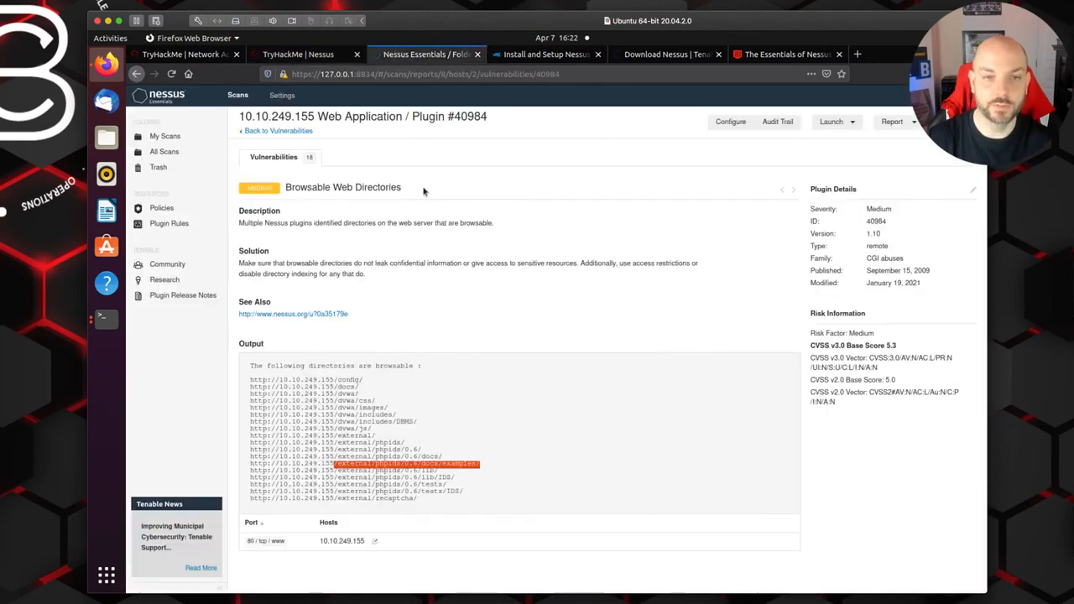
{"action": "left_click", "coordinate": [264, 132]}
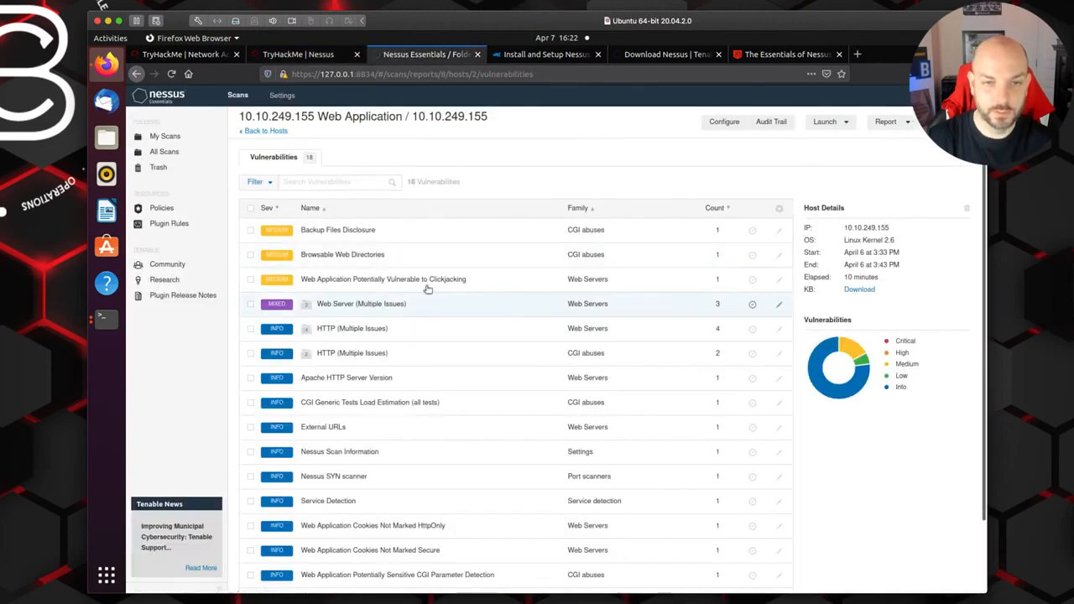
{"action": "left_click", "coordinate": [411, 281]}
{"action": "scroll", "coordinate": [630, 429], "scroll_direction": "down", "scroll_amount": 1}
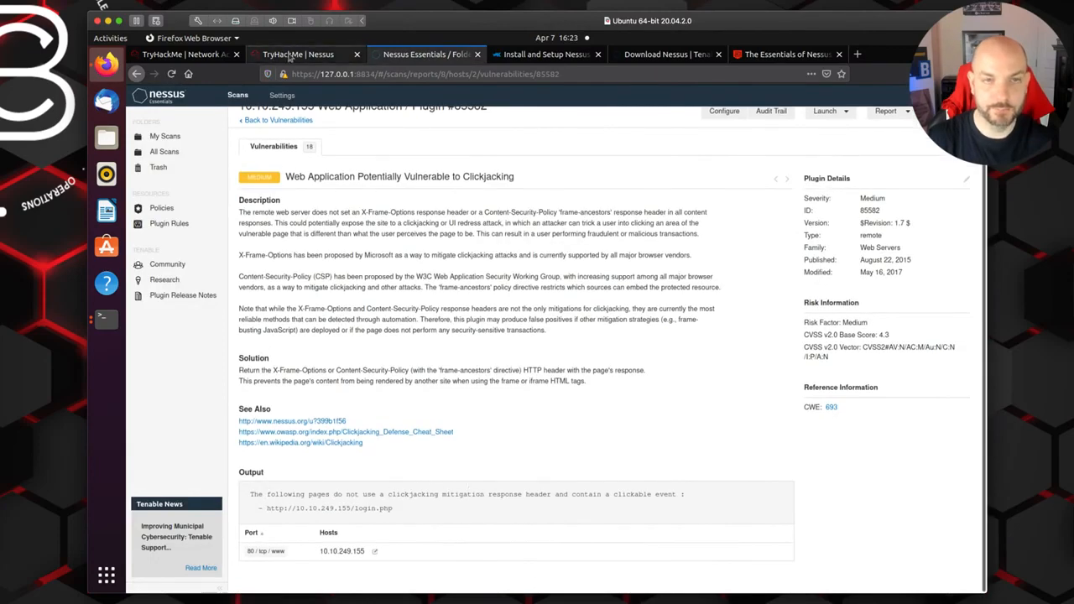
In the TryHackMe room, submit clickjacking as the vulnerability associated with X-Frame-Options
{"action": "left_click", "coordinate": [289, 55]}
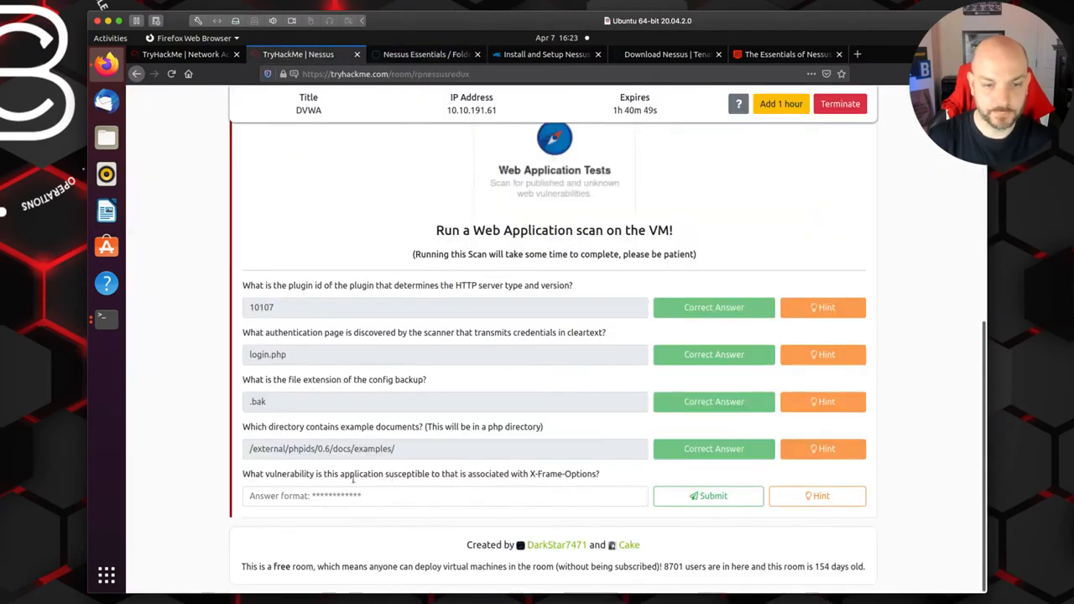
{"action": "left_click", "coordinate": [345, 499]}
{"action": "type", "text": "clickjacking"}
{"action": "left_click", "coordinate": [700, 501]}
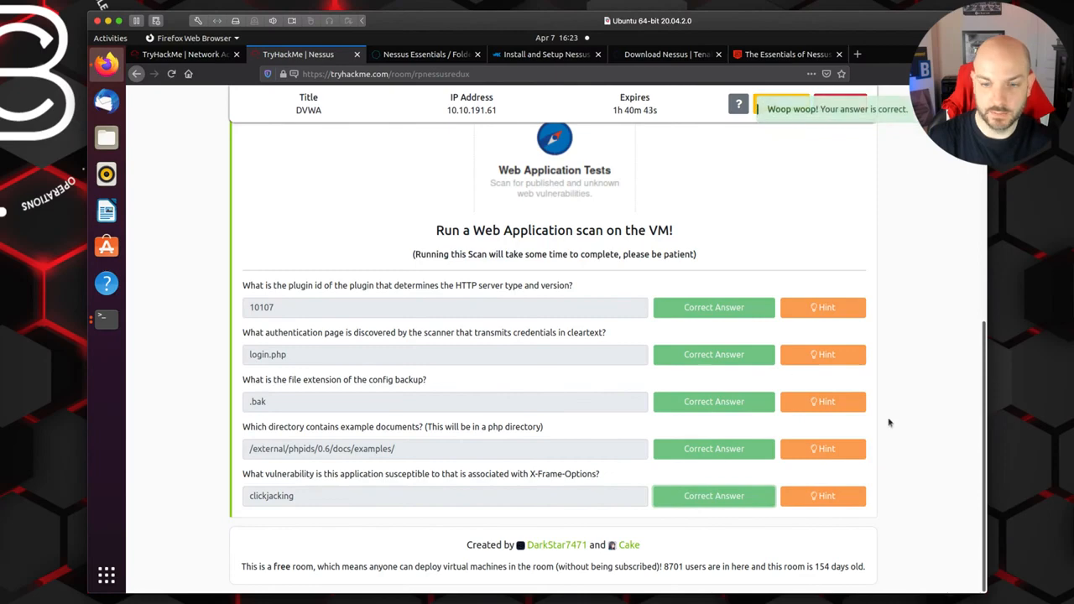
Expand Task 4 Scanning!, submit its remaining unanswered item to finish the room, and dismiss the congratulations message
{"action": "scroll", "coordinate": [948, 493], "scroll_direction": "up", "scroll_amount": 2}
{"action": "scroll", "coordinate": [948, 493], "scroll_direction": "up", "scroll_amount": 6}
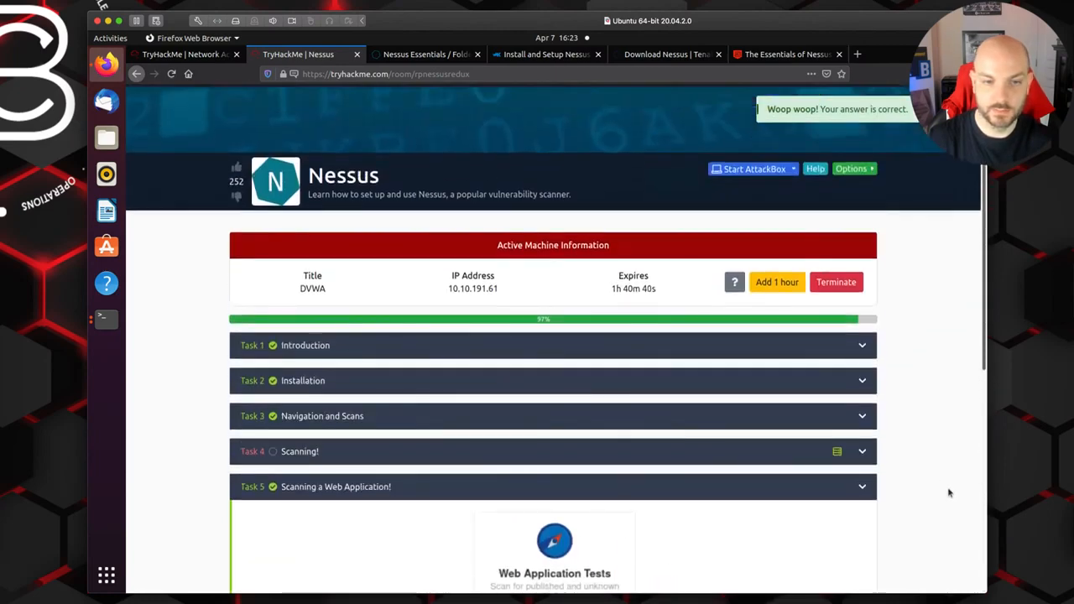
{"action": "left_click", "coordinate": [646, 456]}
{"action": "scroll", "coordinate": [744, 501], "scroll_direction": "down", "scroll_amount": 3}
{"action": "scroll", "coordinate": [744, 502], "scroll_direction": "down", "scroll_amount": 10}
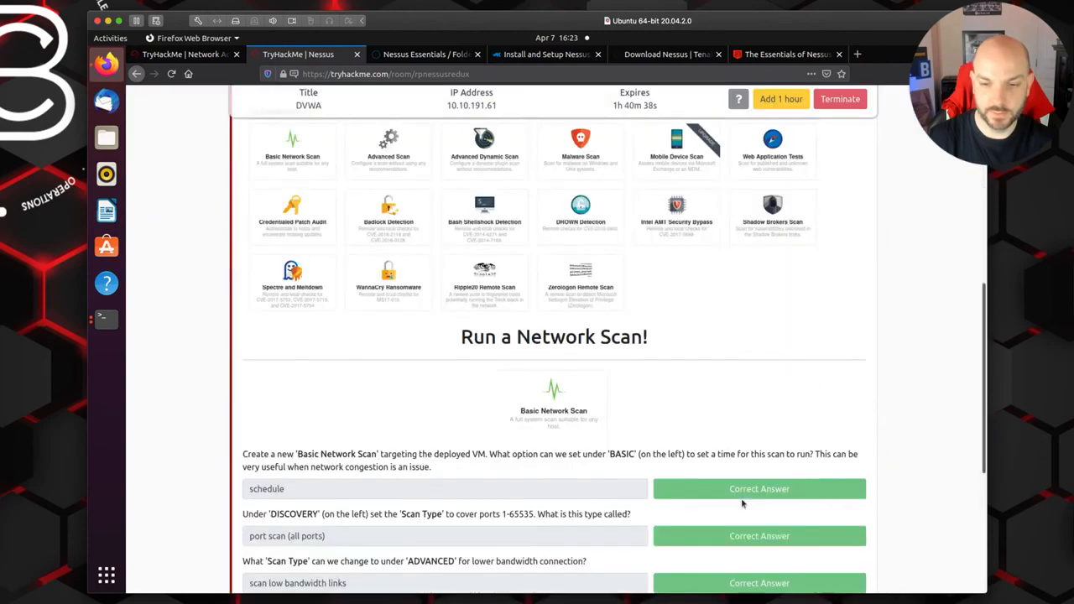
{"action": "left_click", "coordinate": [735, 429]}
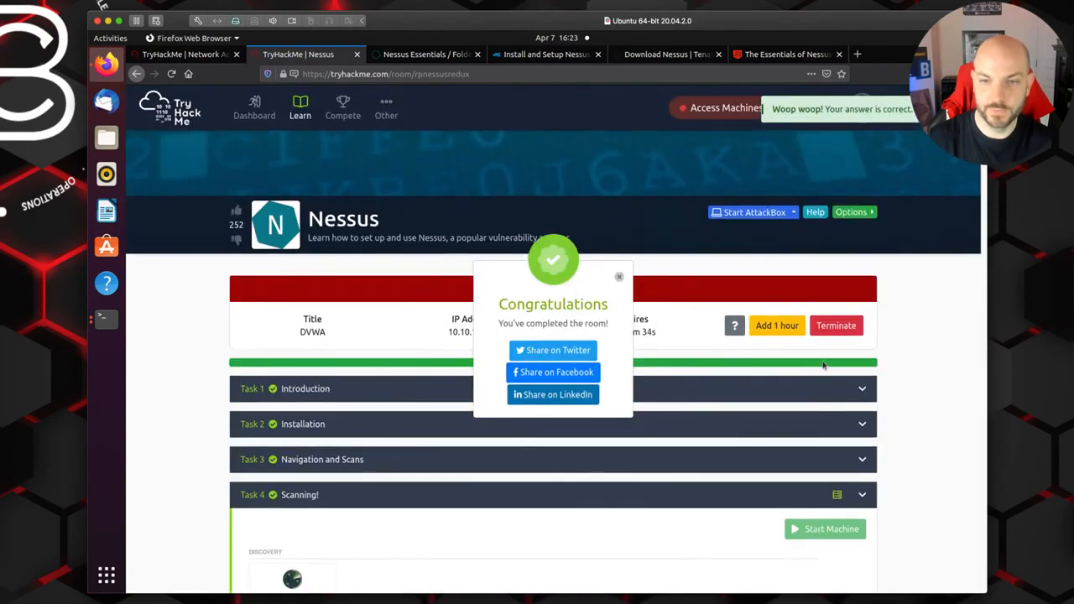
{"action": "left_click", "coordinate": [619, 278]}
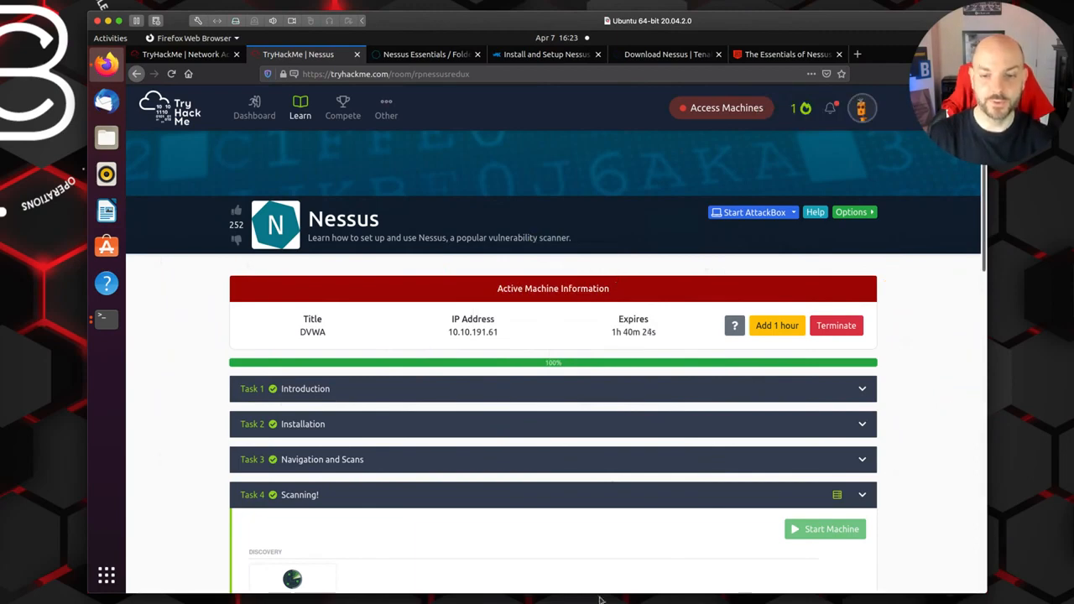
{"action": "left_click", "coordinate": [369, 600]}
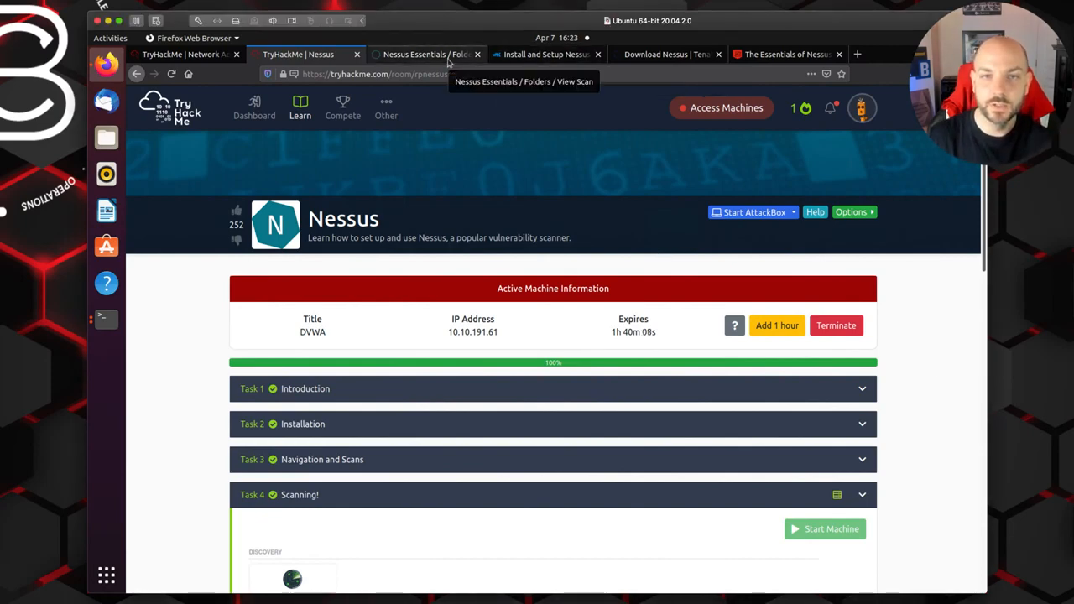
Review the Essentials of Nessus Essentials blog article, covering scan profiles, credentials, scan results and the credentialed-scan checks
{"action": "left_click", "coordinate": [772, 55]}
{"action": "scroll", "coordinate": [594, 265], "scroll_direction": "up", "scroll_amount": 5}
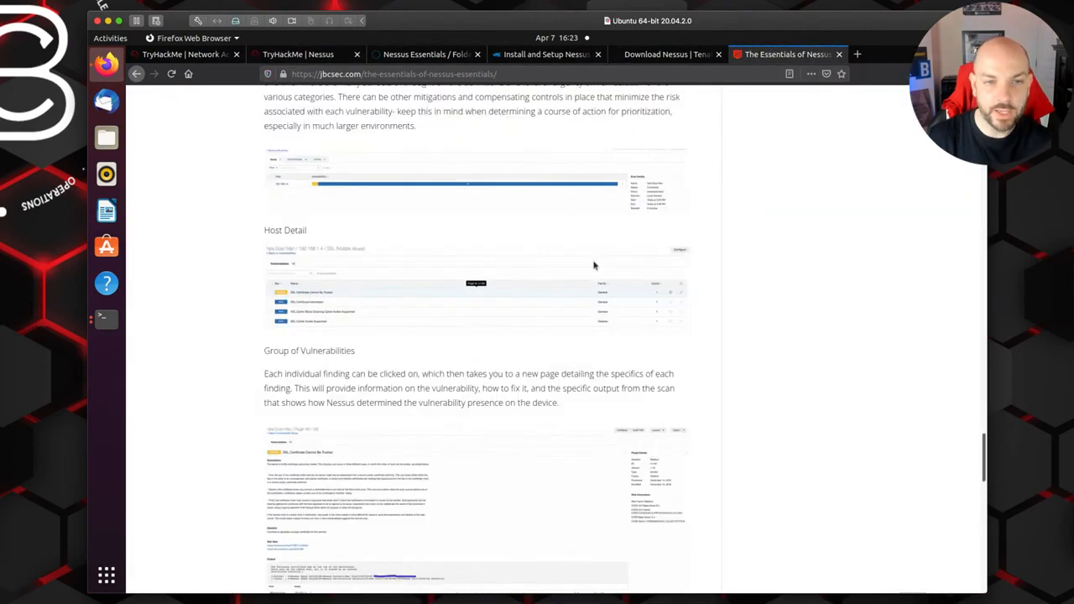
{"action": "scroll", "coordinate": [594, 266], "scroll_direction": "up", "scroll_amount": 15}
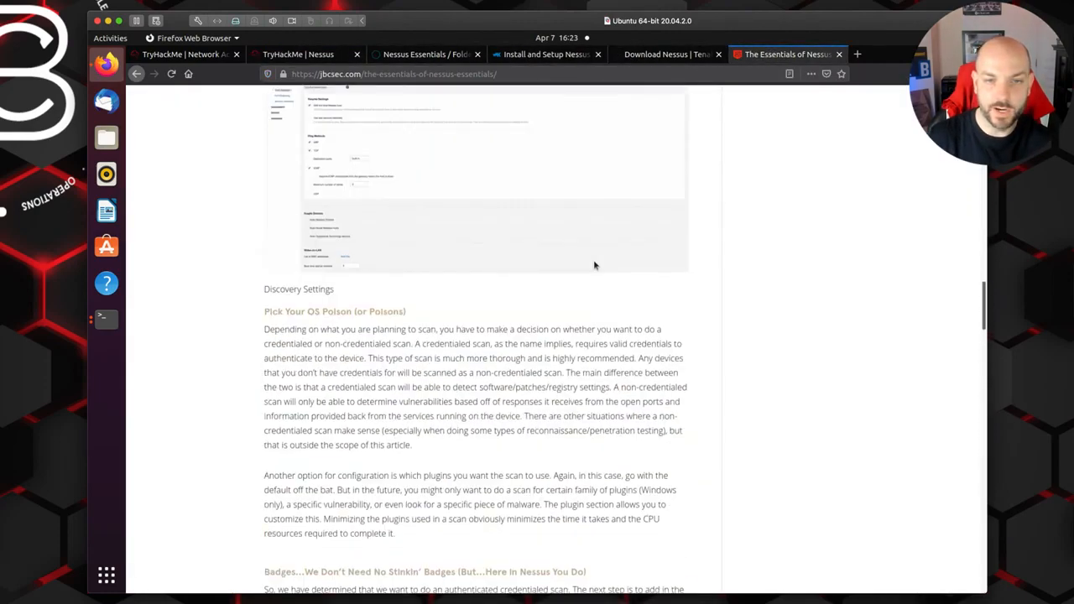
{"action": "scroll", "coordinate": [594, 265], "scroll_direction": "up", "scroll_amount": 10}
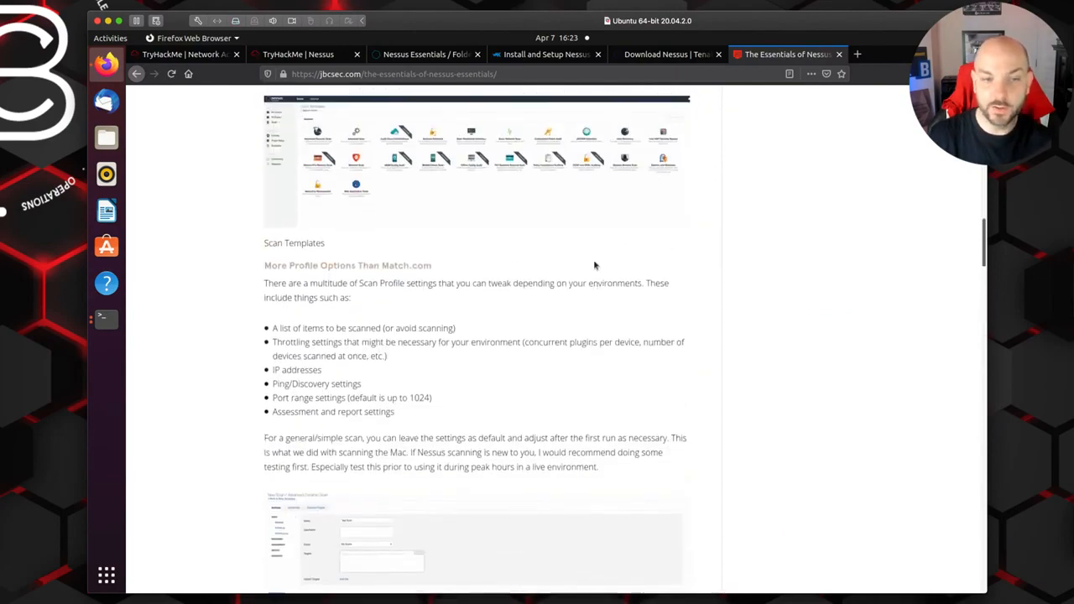
{"action": "scroll", "coordinate": [593, 263], "scroll_direction": "up", "scroll_amount": 20}
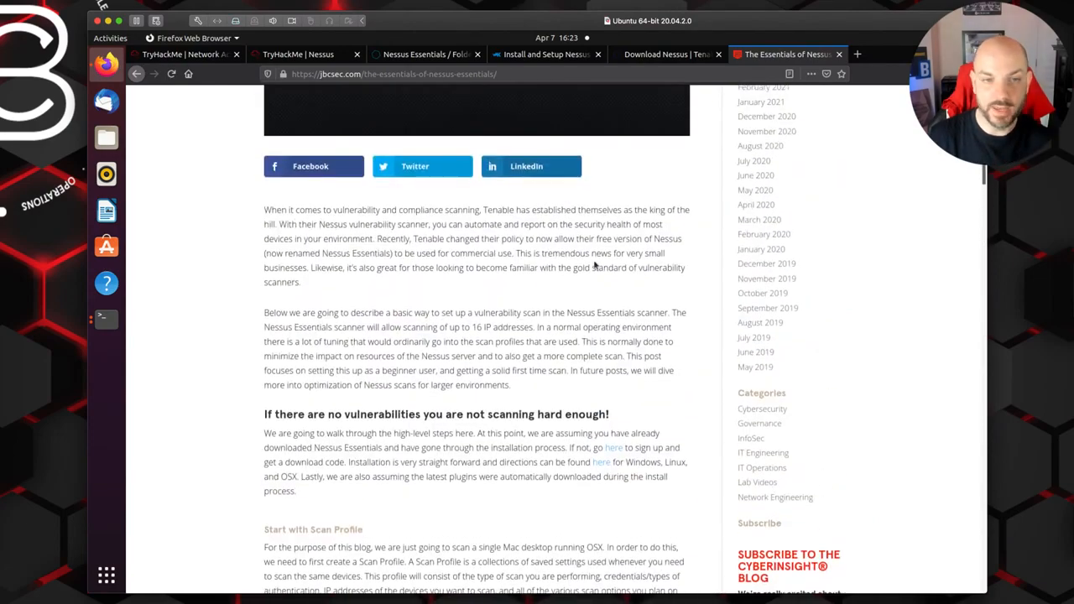
{"action": "scroll", "coordinate": [593, 265], "scroll_direction": "down", "scroll_amount": 10}
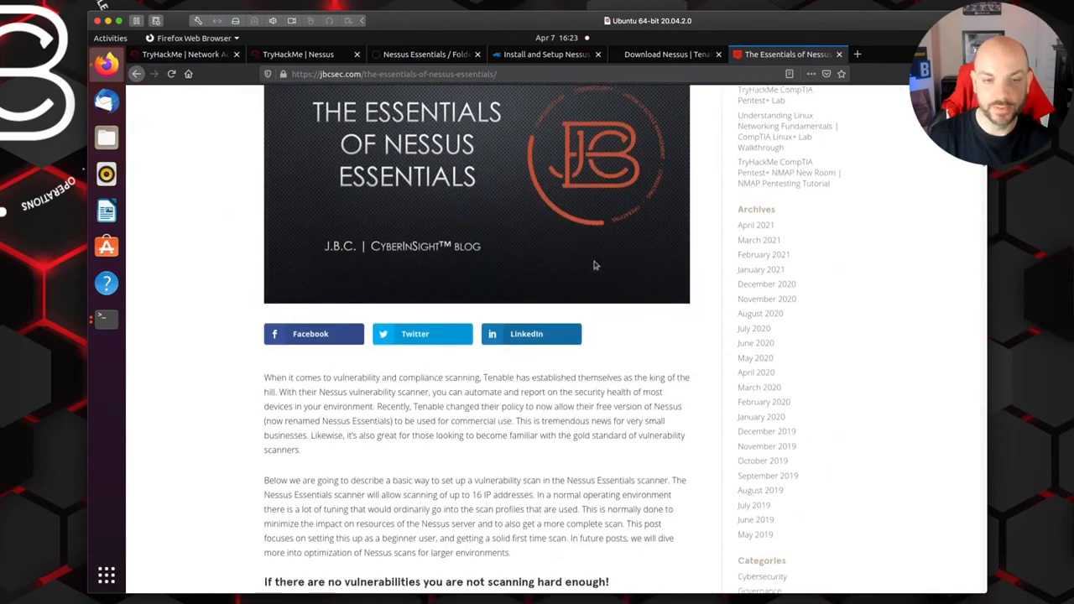
{"action": "scroll", "coordinate": [594, 266], "scroll_direction": "down", "scroll_amount": 12}
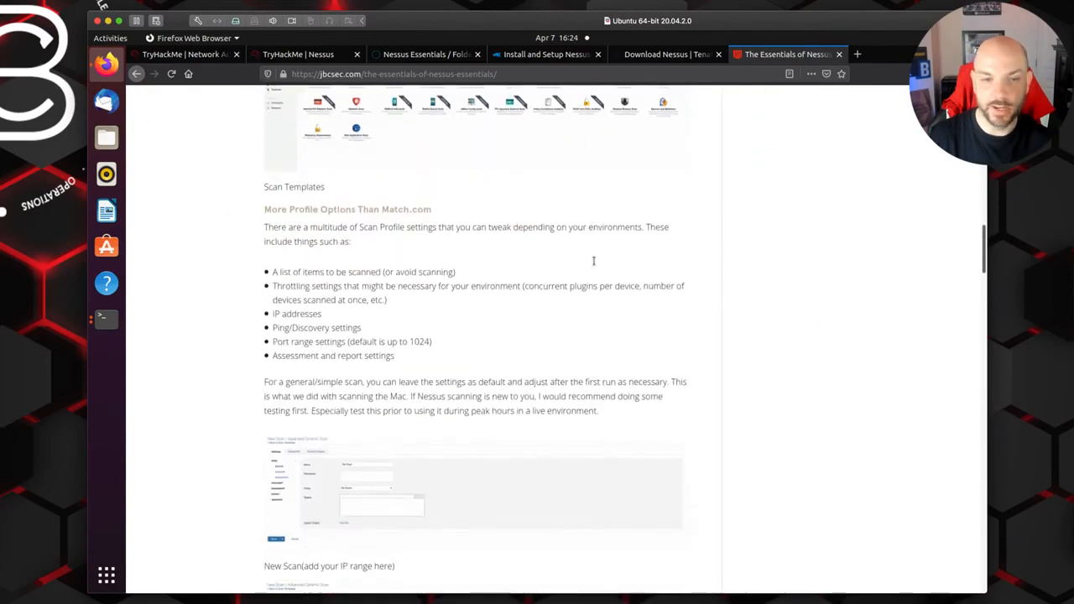
{"action": "scroll", "coordinate": [593, 261], "scroll_direction": "down", "scroll_amount": 12}
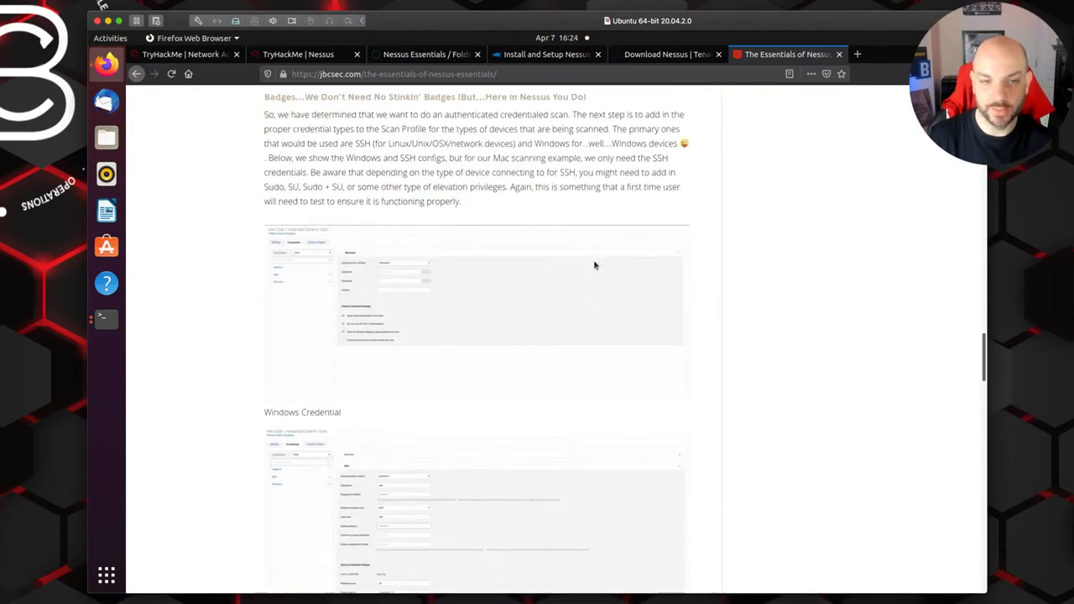
{"action": "scroll", "coordinate": [593, 265], "scroll_direction": "down", "scroll_amount": 10}
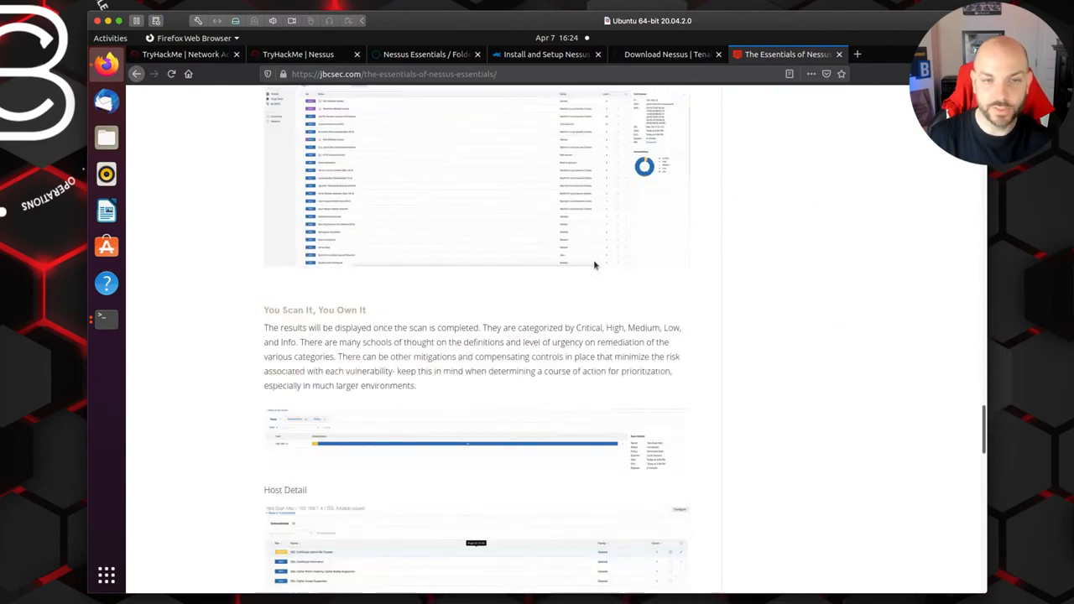
{"action": "scroll", "coordinate": [593, 263], "scroll_direction": "down", "scroll_amount": 10}
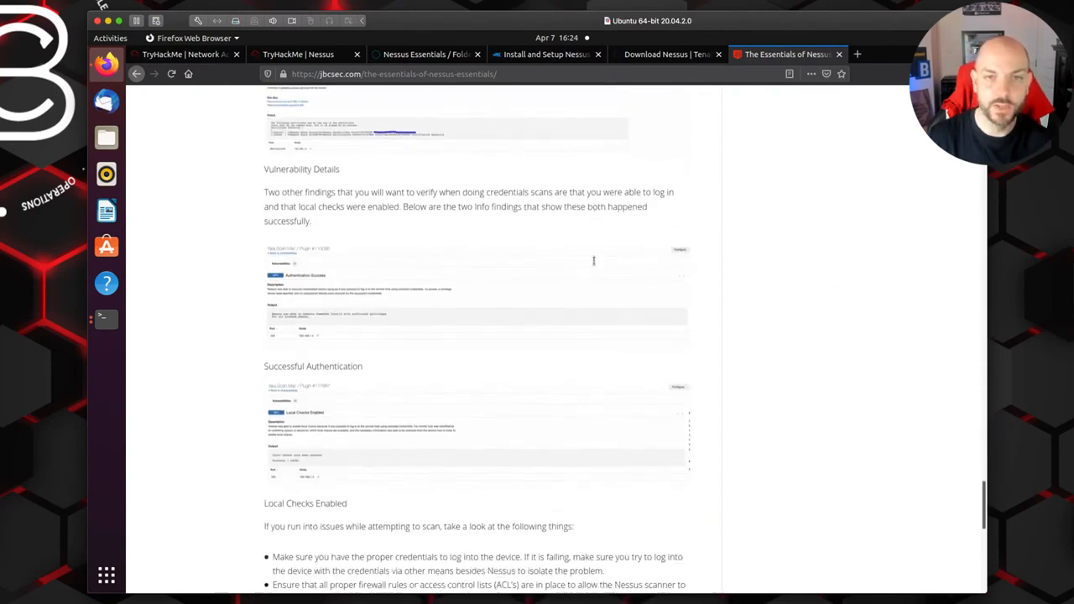